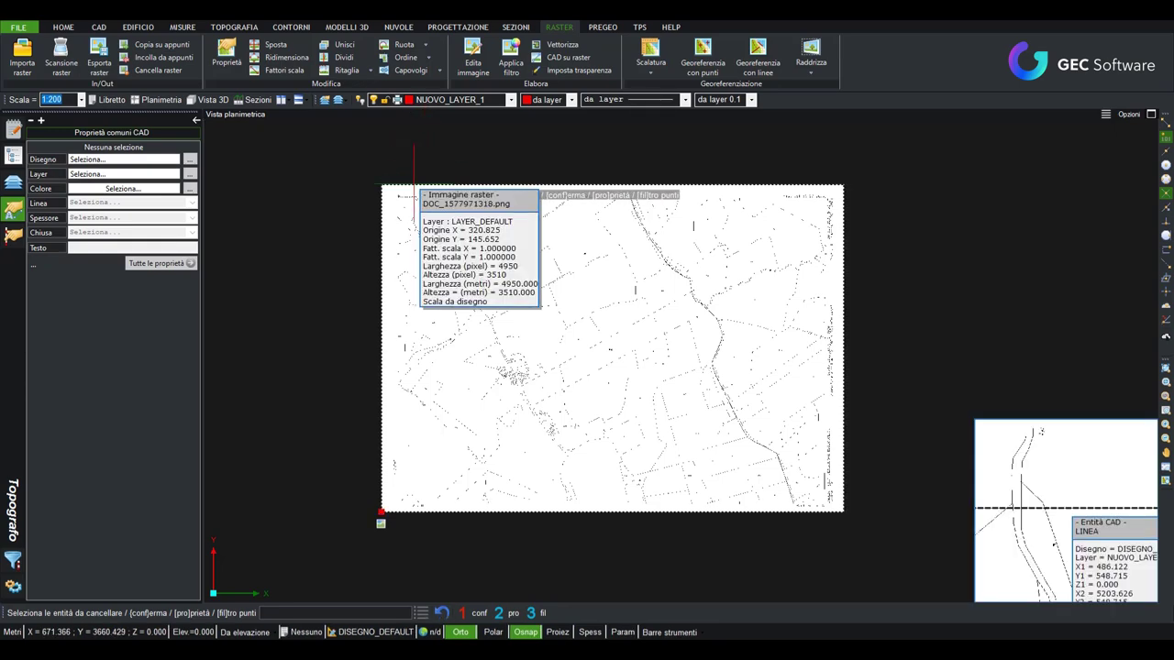
- Import the cadastral map raster and place it at a picked insertion point
scroll(444, 434, "up", 3)
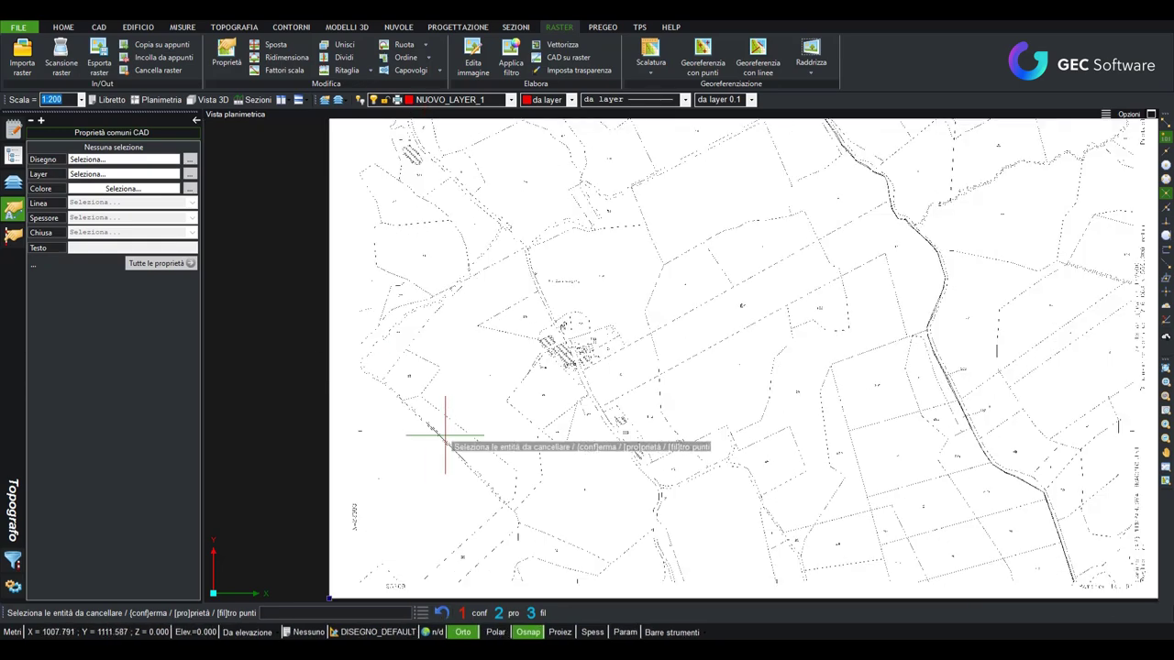
scroll(443, 434, "down", 2)
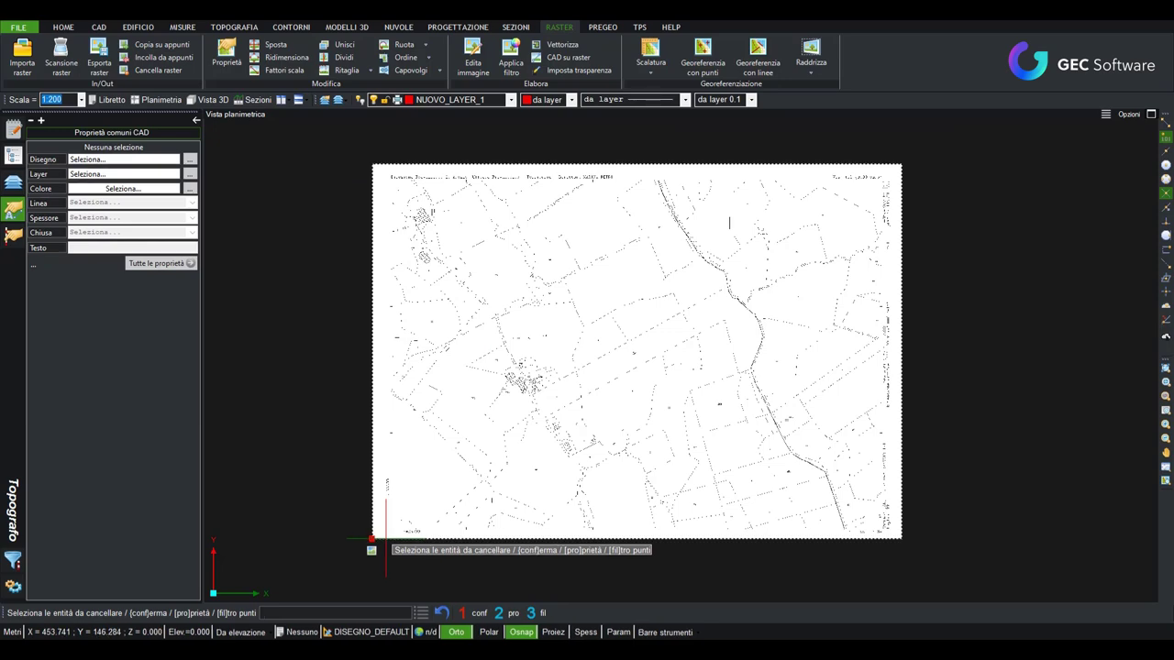
scroll(381, 542, "up", 3)
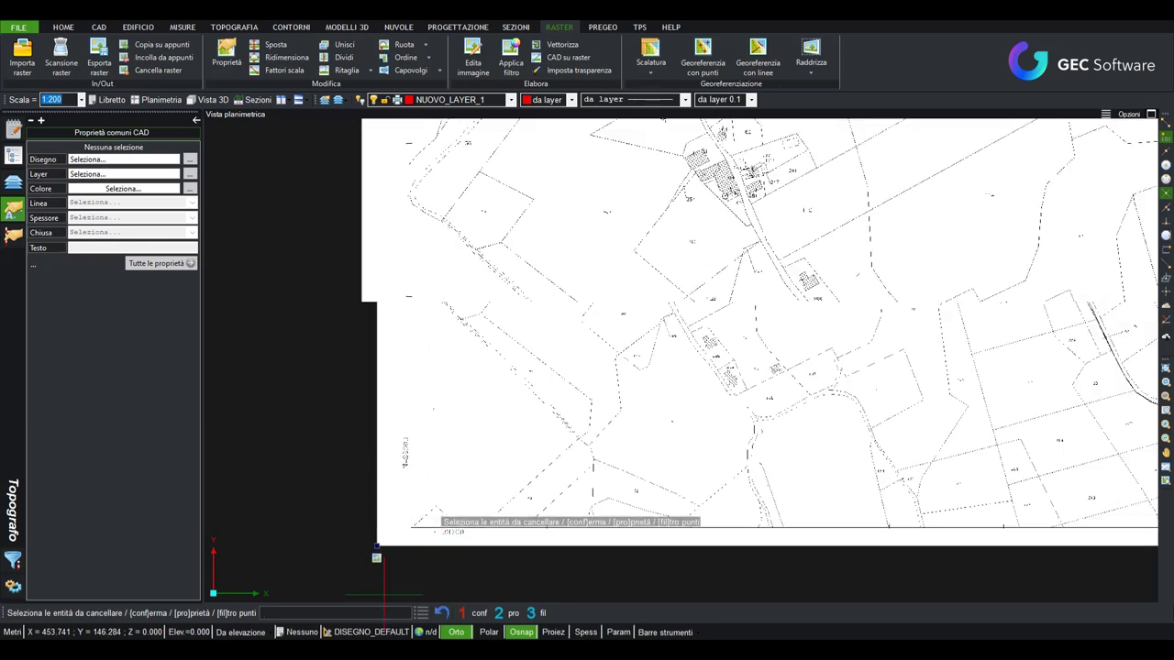
scroll(380, 544, "up", 2)
scroll(419, 537, "down", 3)
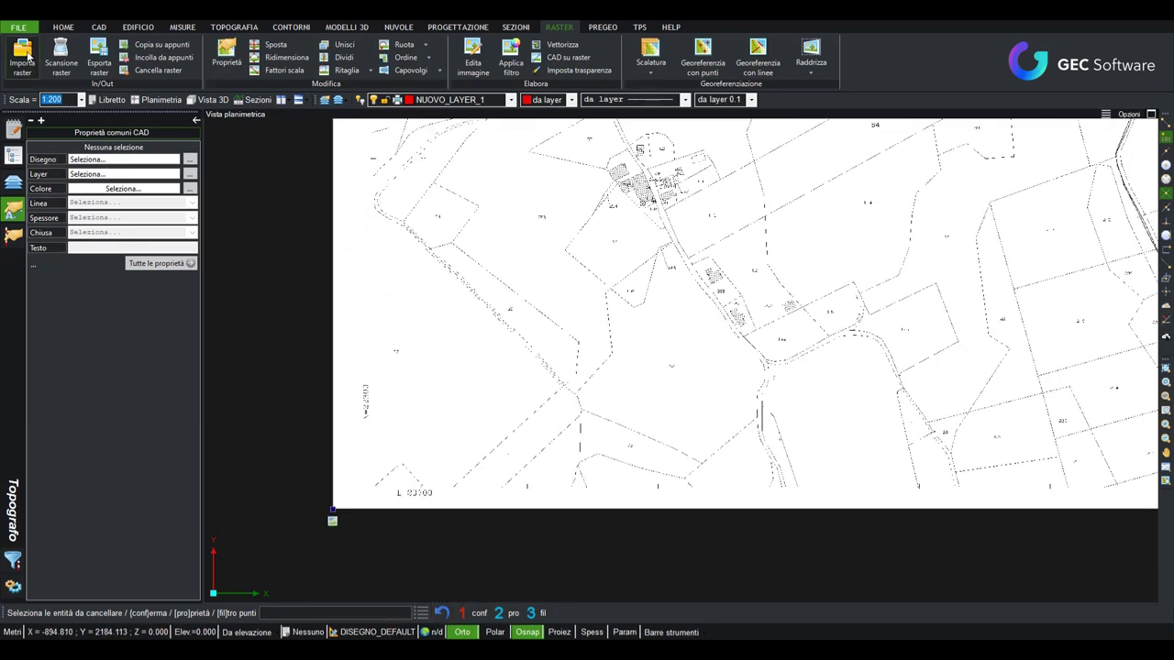
left_click(26, 61)
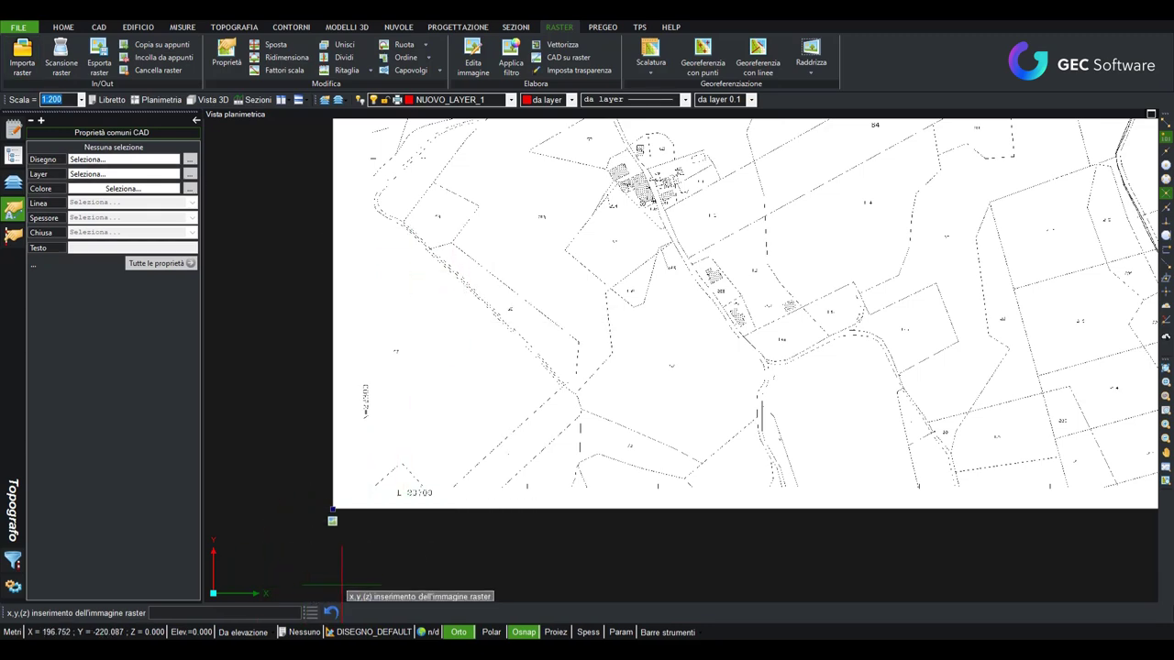
left_click(333, 509)
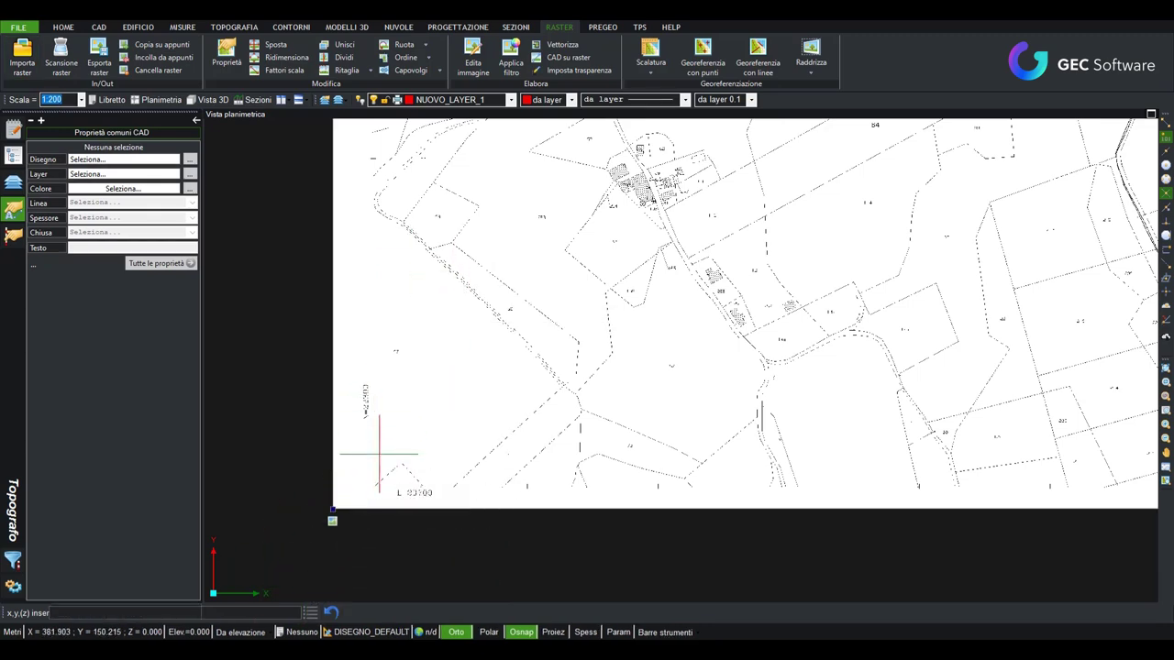
scroll(378, 453, "up", 2)
scroll(385, 468, "up", 2)
key("Return")
- Zoom onto the map's lower-left grid marks N=22300 and E=23700 beside parcel 159
scroll(418, 415, "down", 2)
scroll(486, 382, "down", 2)
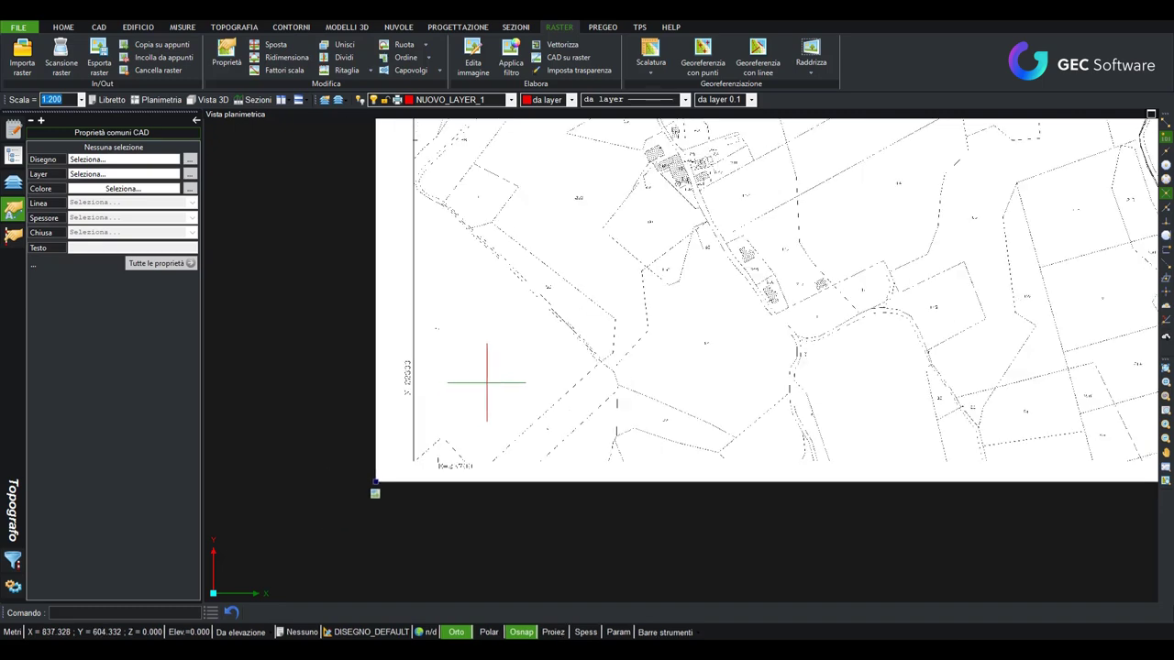
scroll(486, 382, "down", 3)
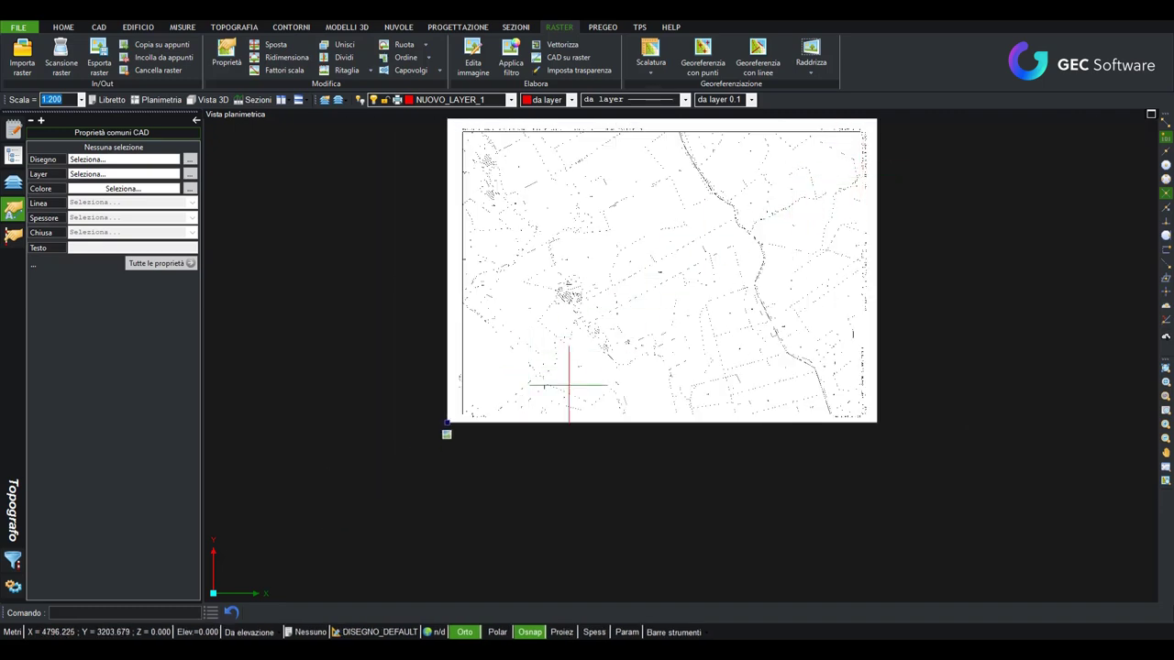
scroll(541, 404, "up", 2)
scroll(461, 446, "up", 2)
scroll(471, 290, "up", 2)
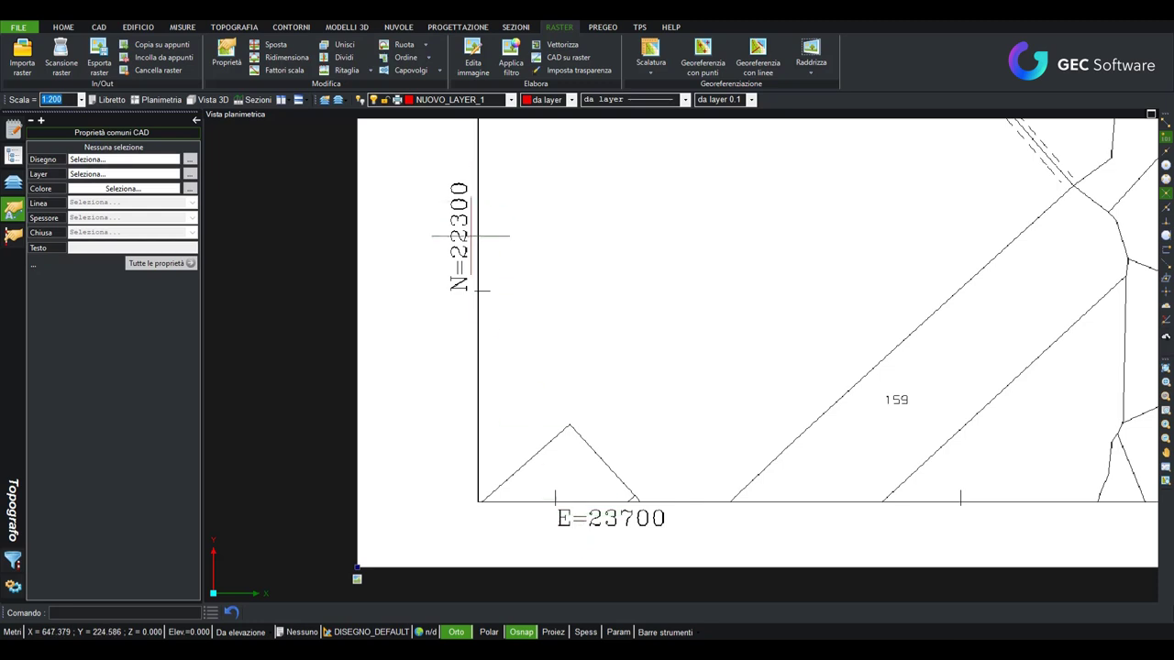
scroll(470, 236, "down", 2)
scroll(498, 327, "down", 1)
scroll(480, 288, "up", 3)
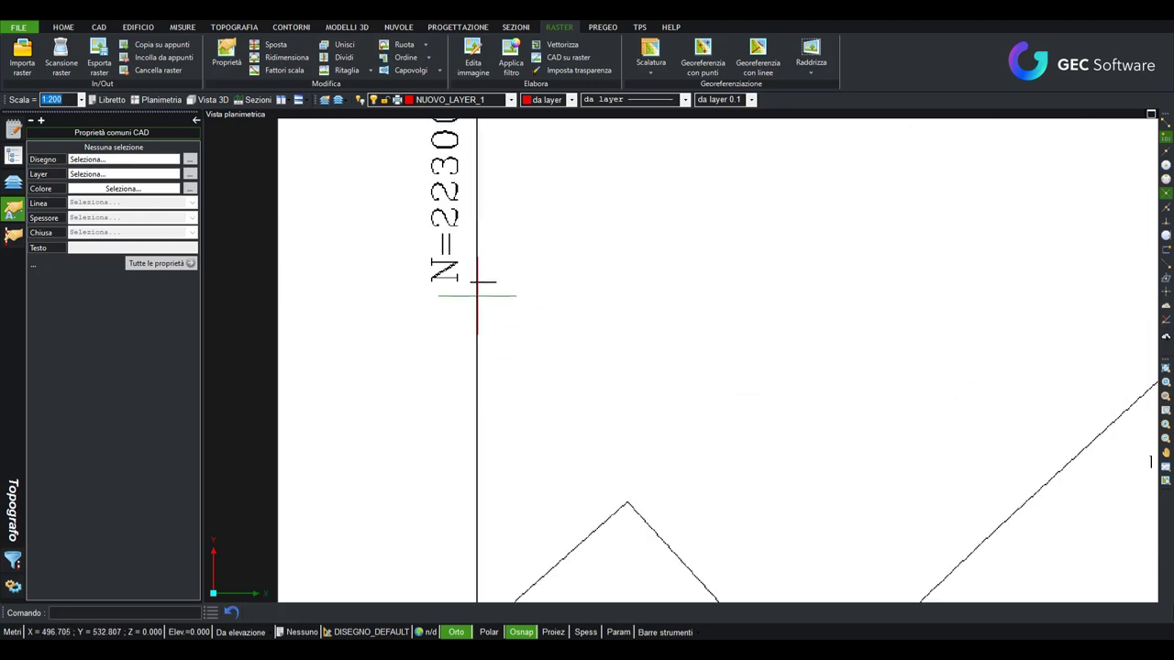
scroll(477, 284, "up", 1)
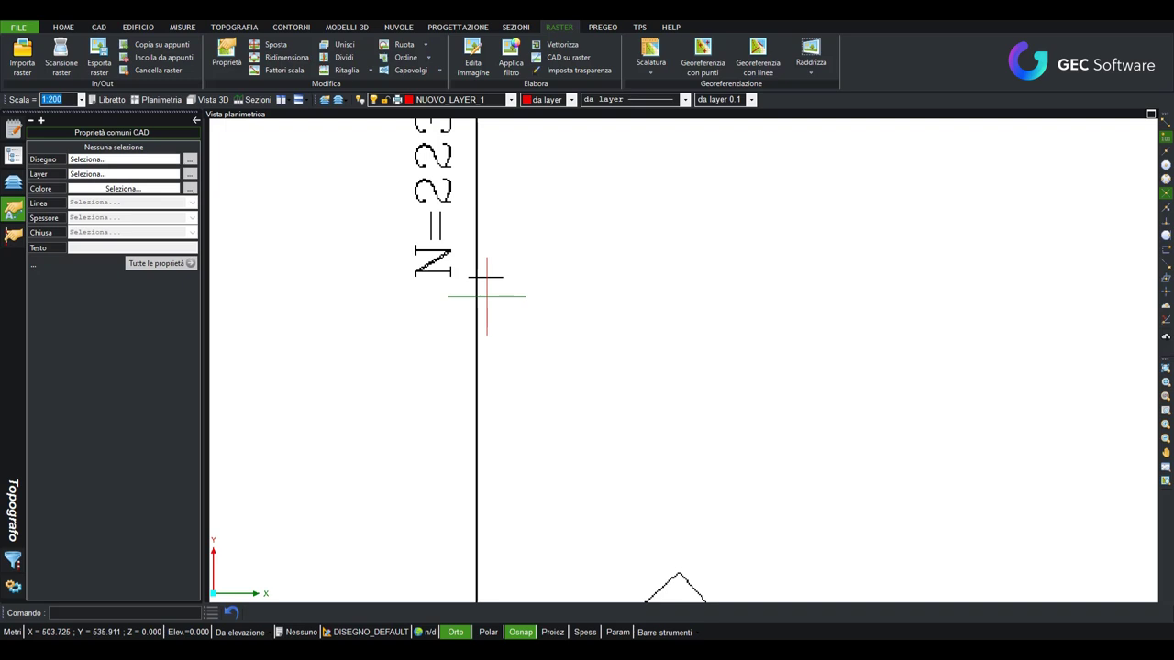
scroll(486, 277, "down", 2)
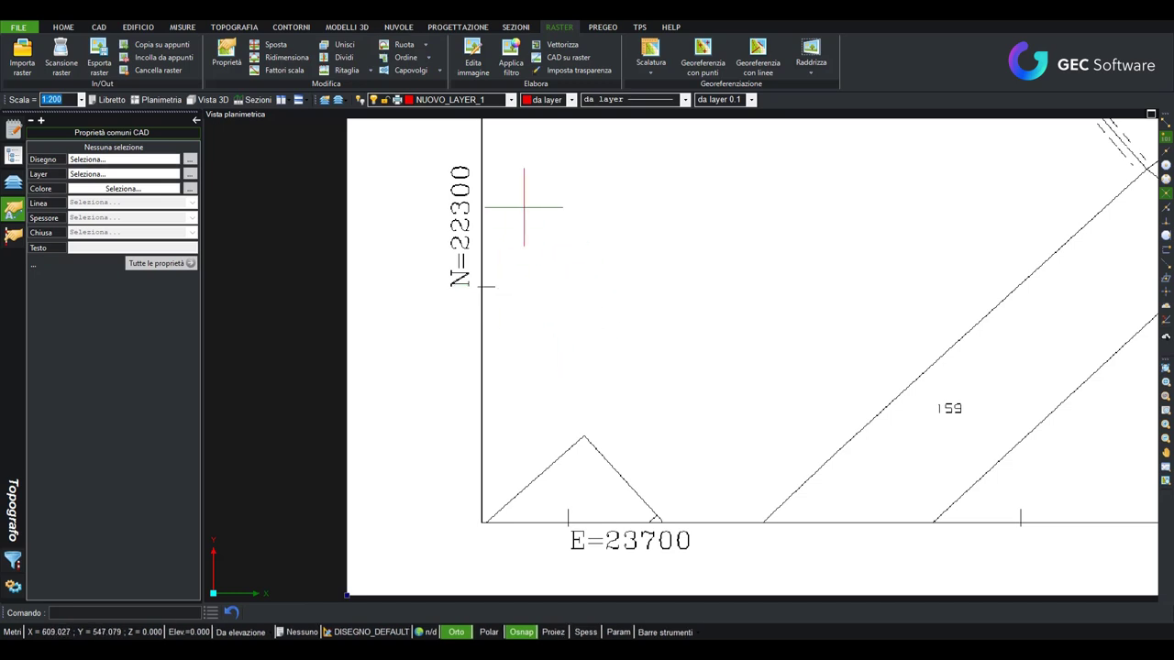
- Rename layer NUOVO_LAYER_1 to GRIGLIA and bring up the CAD drawing tools
left_click(509, 104)
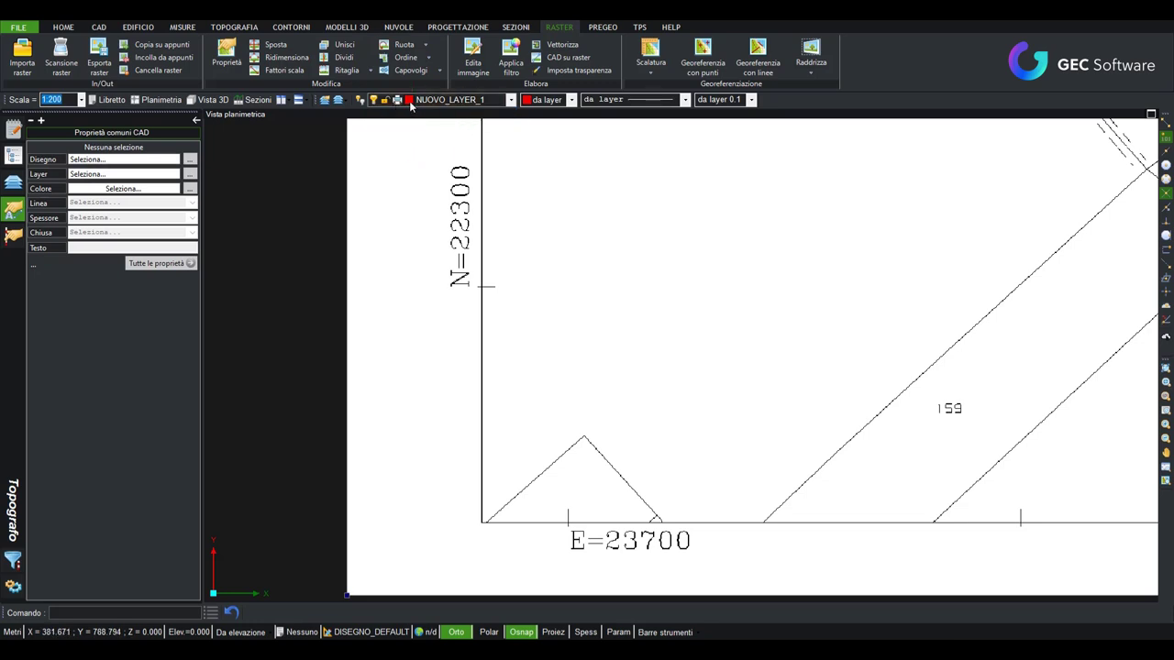
left_click(326, 103)
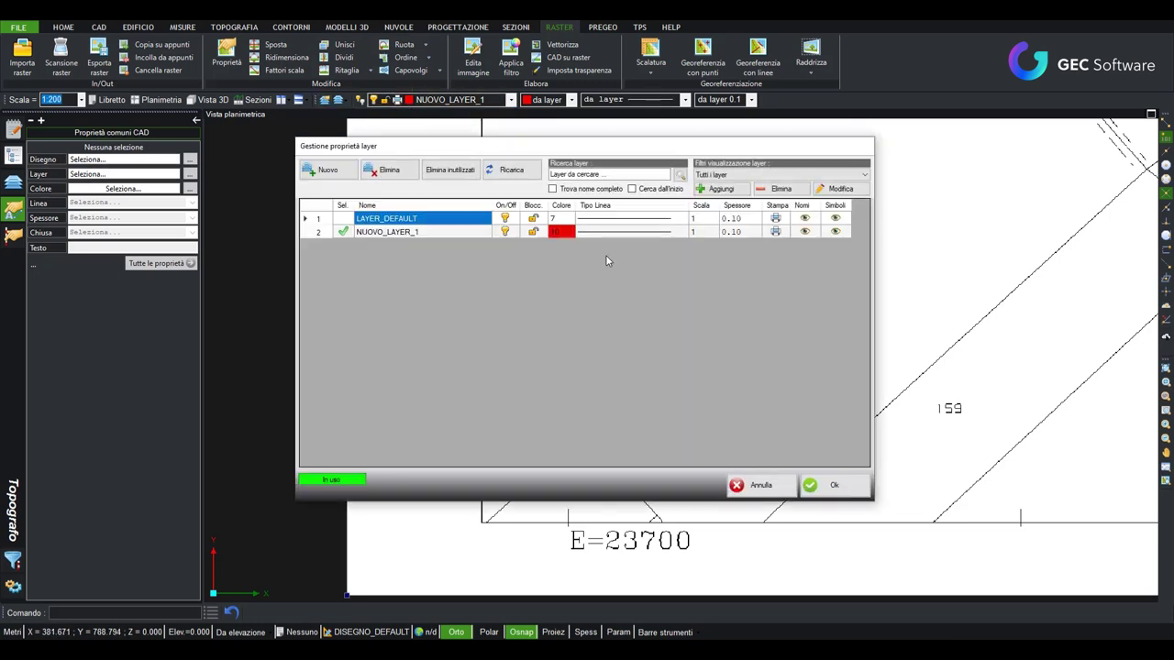
left_click(417, 234)
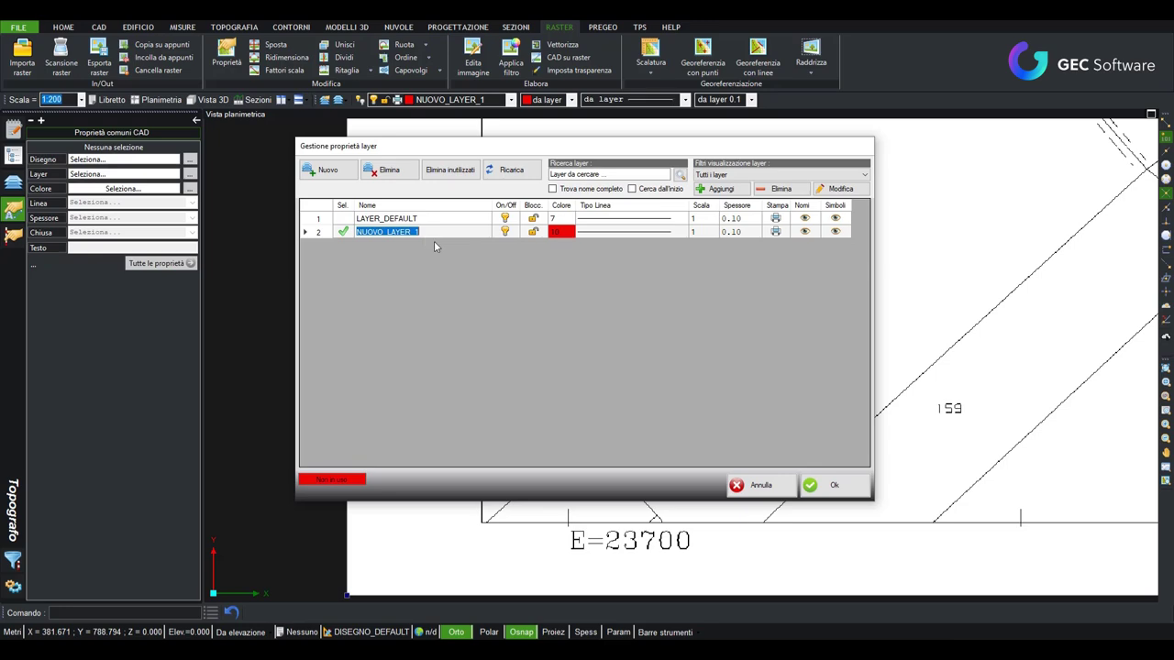
type("griglia")
key("Return")
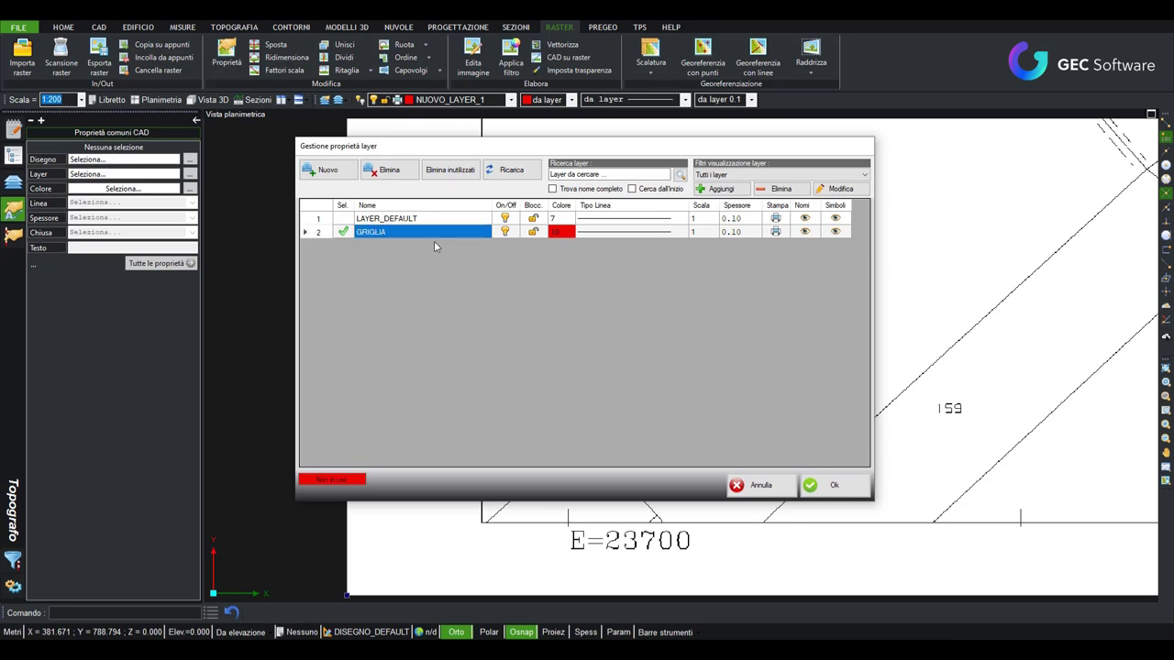
left_click(836, 486)
left_click(99, 29)
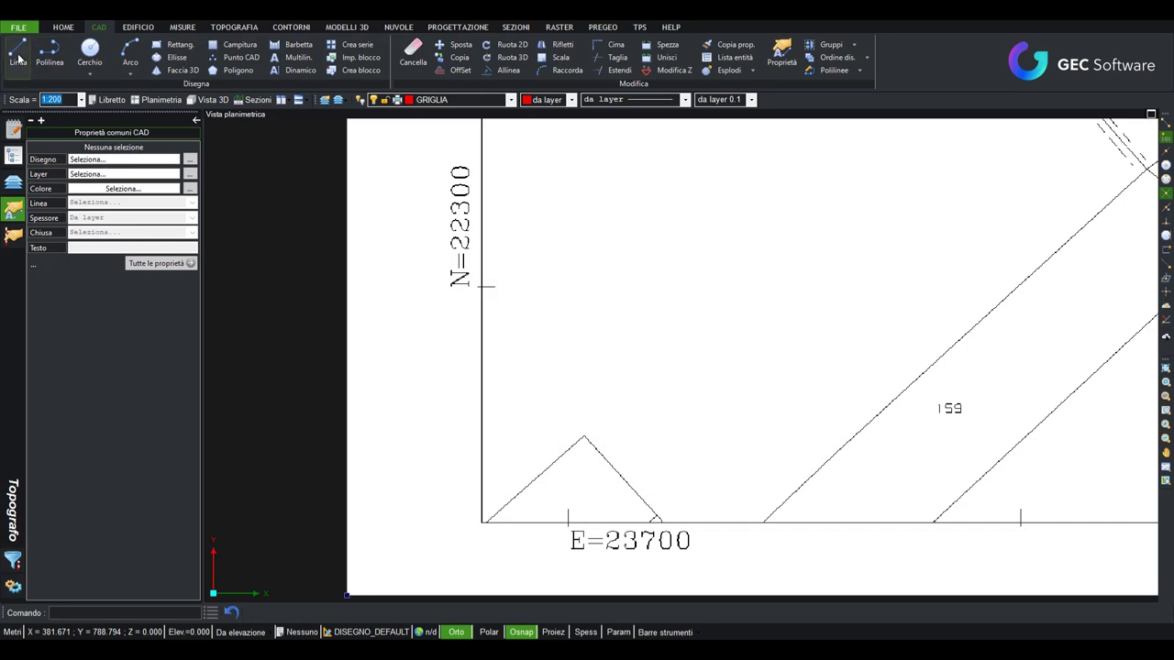
- Draw a vertical GRIGLIA line from the E=23700 tick up to the map's top border
left_click(18, 57)
scroll(570, 534, "up", 3)
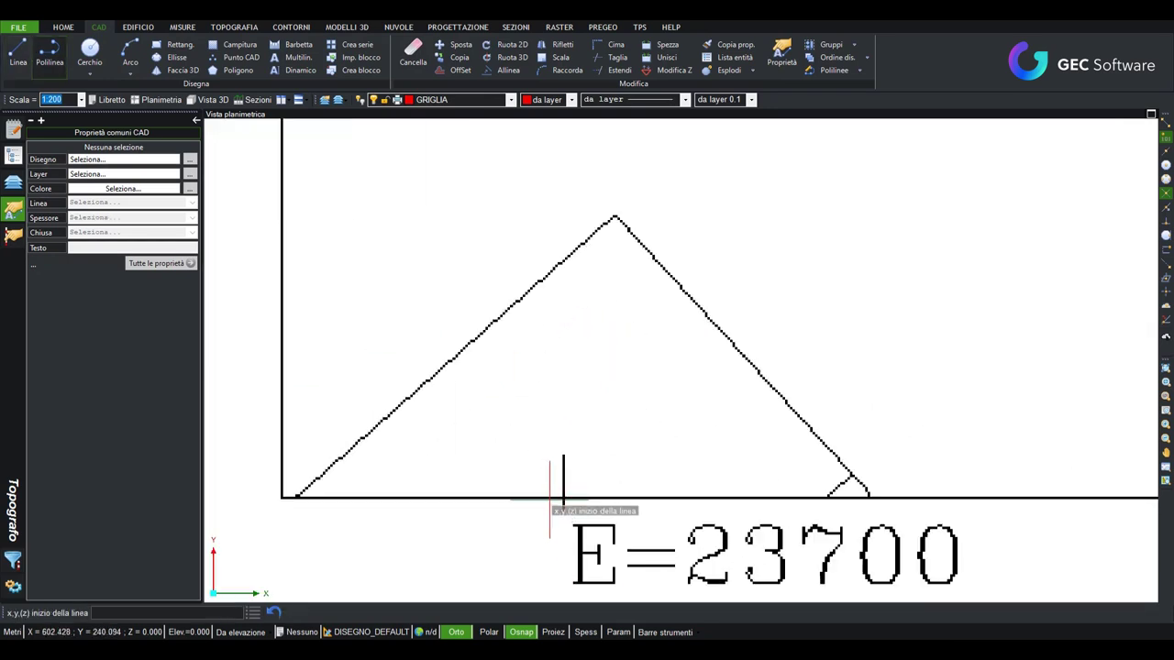
scroll(558, 479, "up", 5)
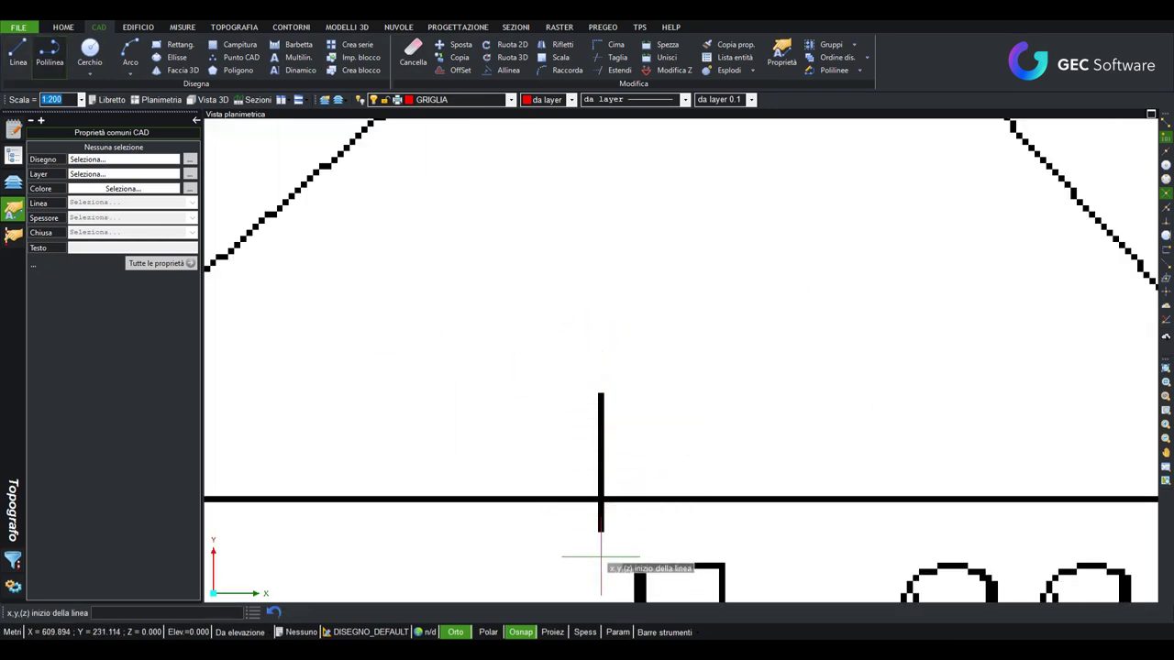
left_click(601, 499)
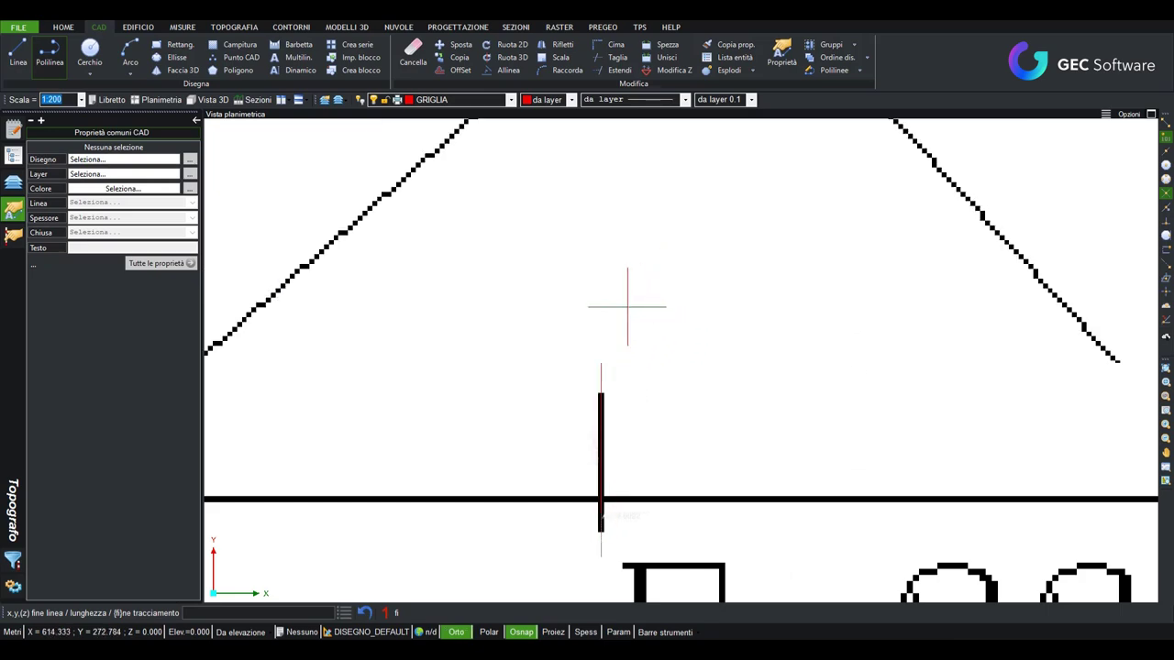
scroll(629, 312, "down", 5)
scroll(629, 312, "down", 3)
scroll(687, 202, "down", 3)
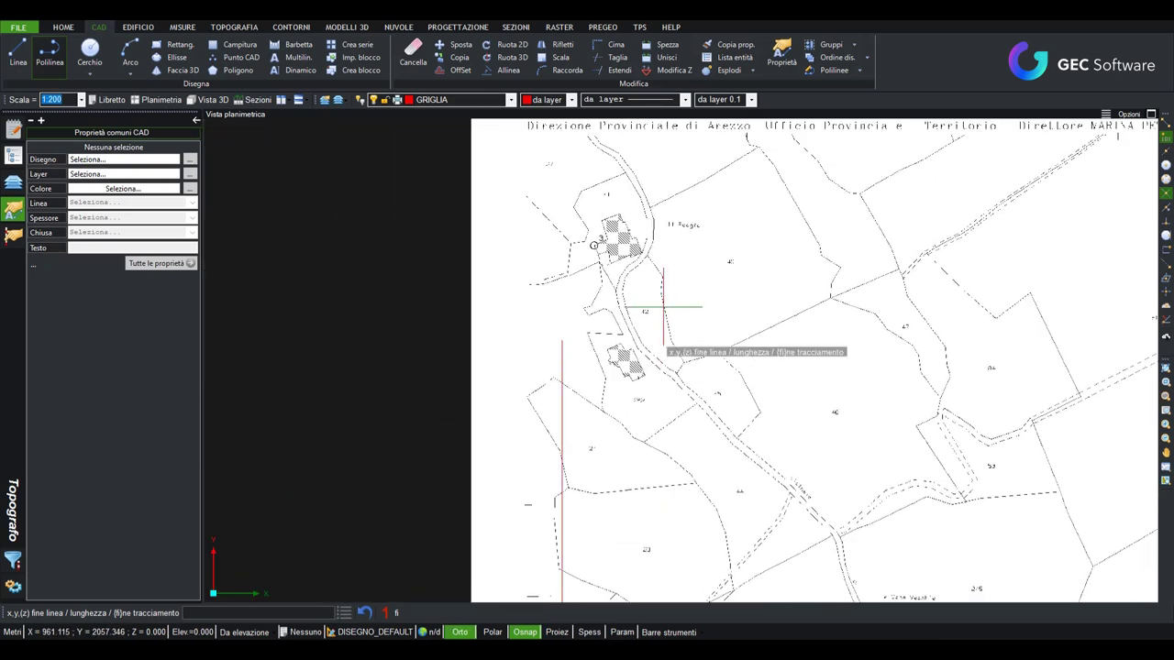
middle_click_drag(668, 340, 616, 353)
scroll(550, 403, "up", 3)
scroll(514, 422, "up", 2)
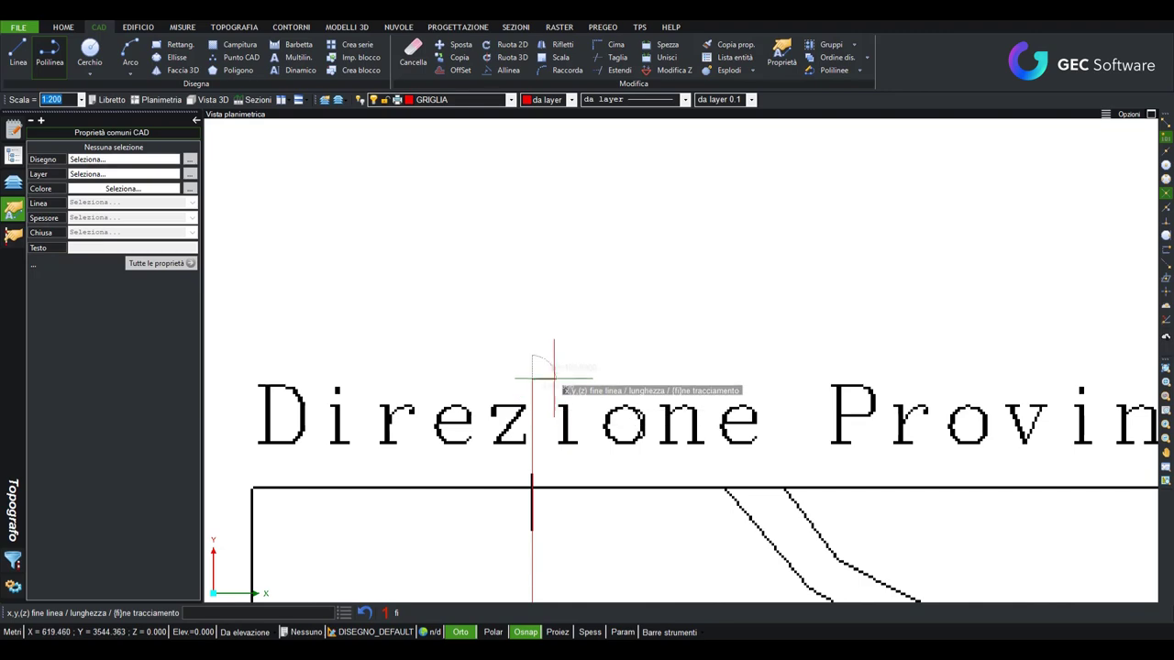
left_click(534, 378)
- Draw a horizontal line from the left-edge tick across to the right-edge tick
scroll(559, 449, "down", 3)
scroll(524, 484, "up", 1)
scroll(563, 440, "up", 1)
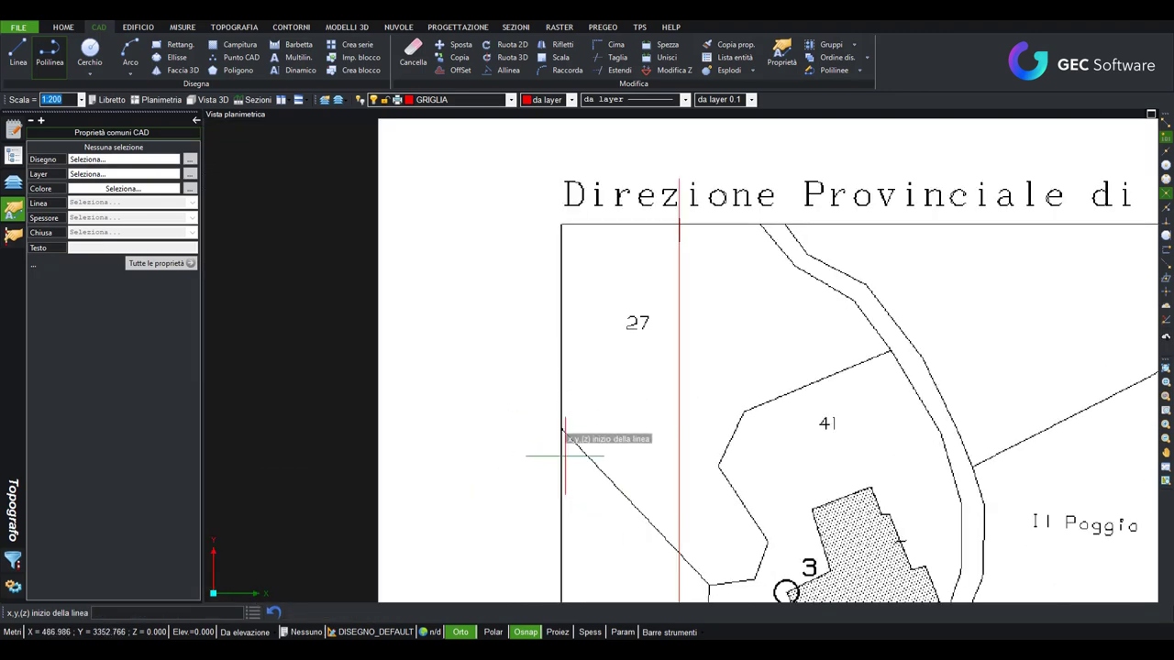
scroll(565, 443, "up", 2)
scroll(624, 275, "down", 2)
scroll(626, 285, "down", 2)
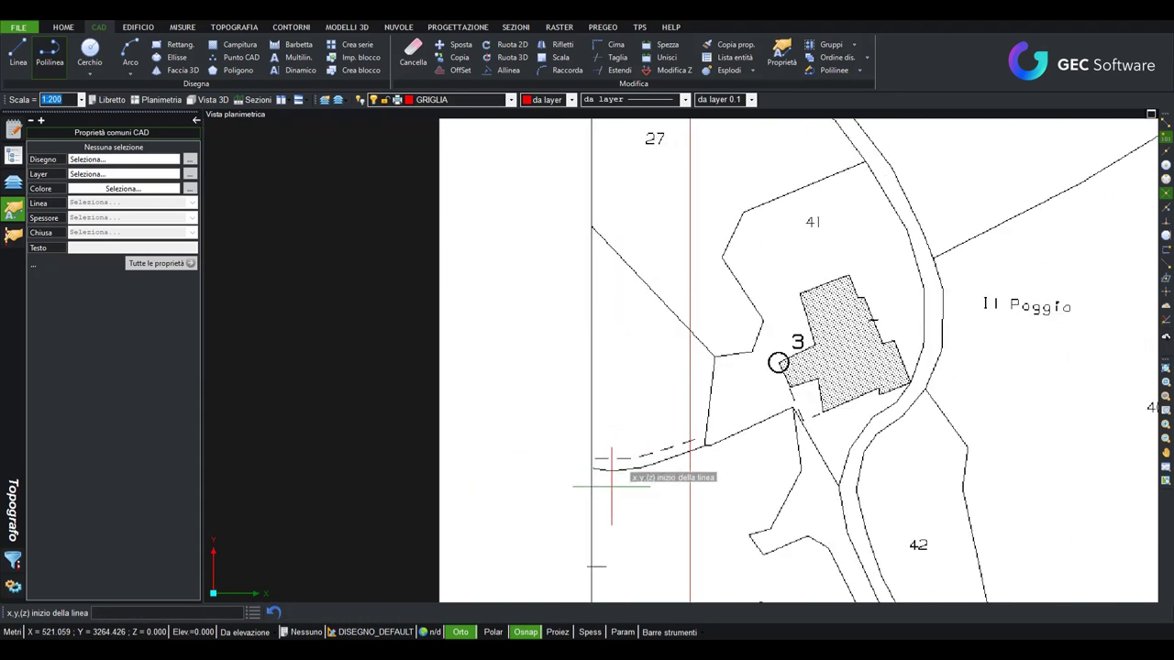
scroll(625, 301, "up", 5)
scroll(513, 578, "up", 2)
scroll(474, 525, "up", 2)
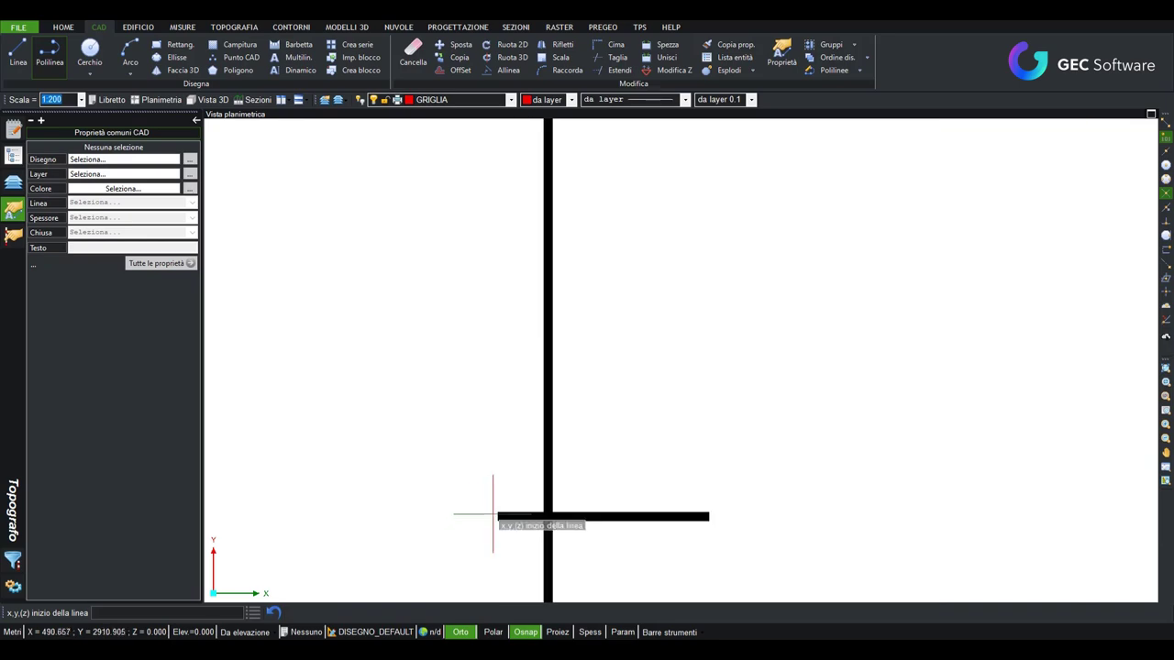
left_click(491, 518)
scroll(742, 511, "down", 5)
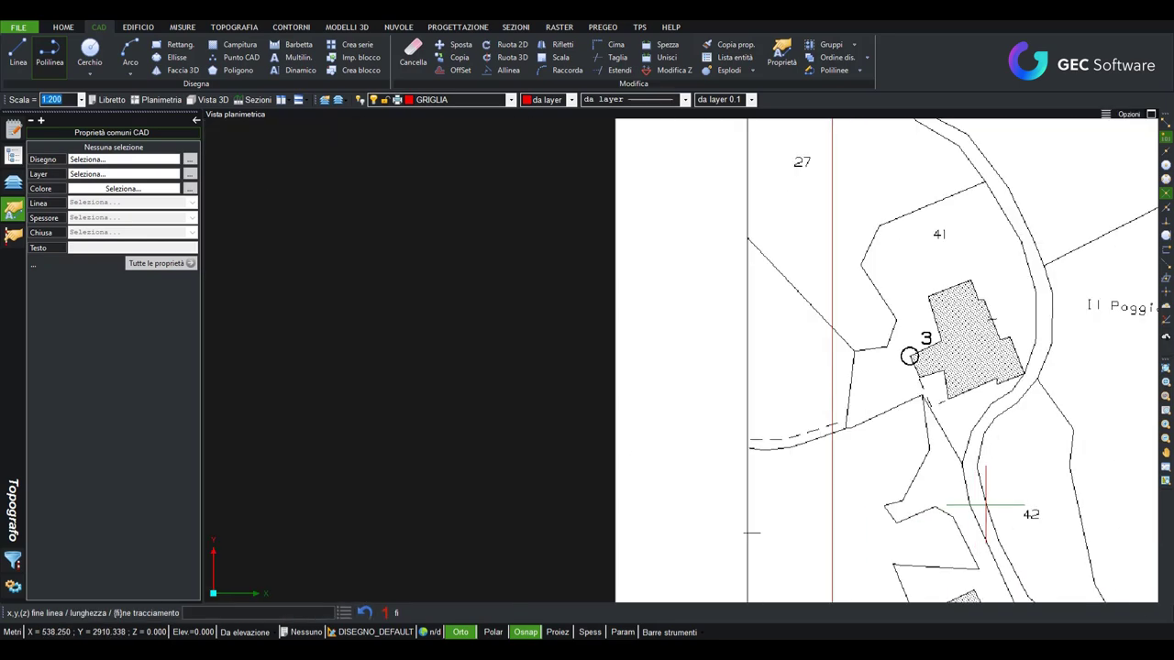
middle_click_drag(1068, 450, 205, 380)
scroll(380, 388, "down", 3)
scroll(741, 406, "down", 2)
scroll(864, 401, "up", 4)
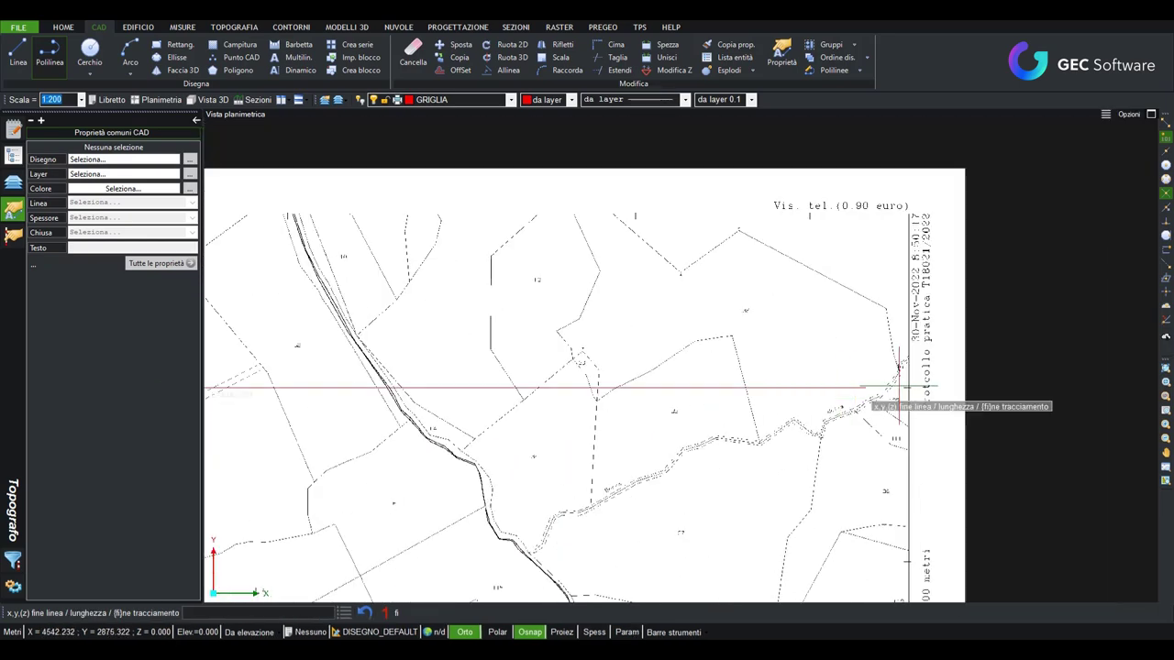
left_click(903, 477)
- Begin a third line at the map's top-right tick mark
scroll(799, 196, "up", 2)
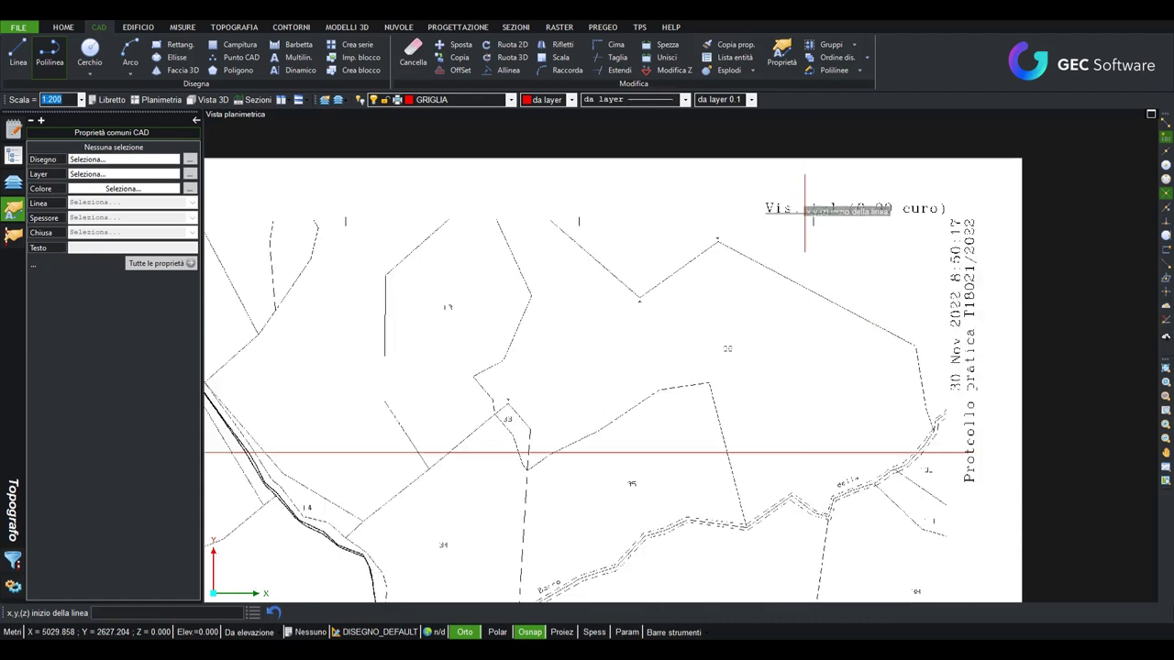
scroll(799, 199, "up", 4)
scroll(862, 292, "up", 3)
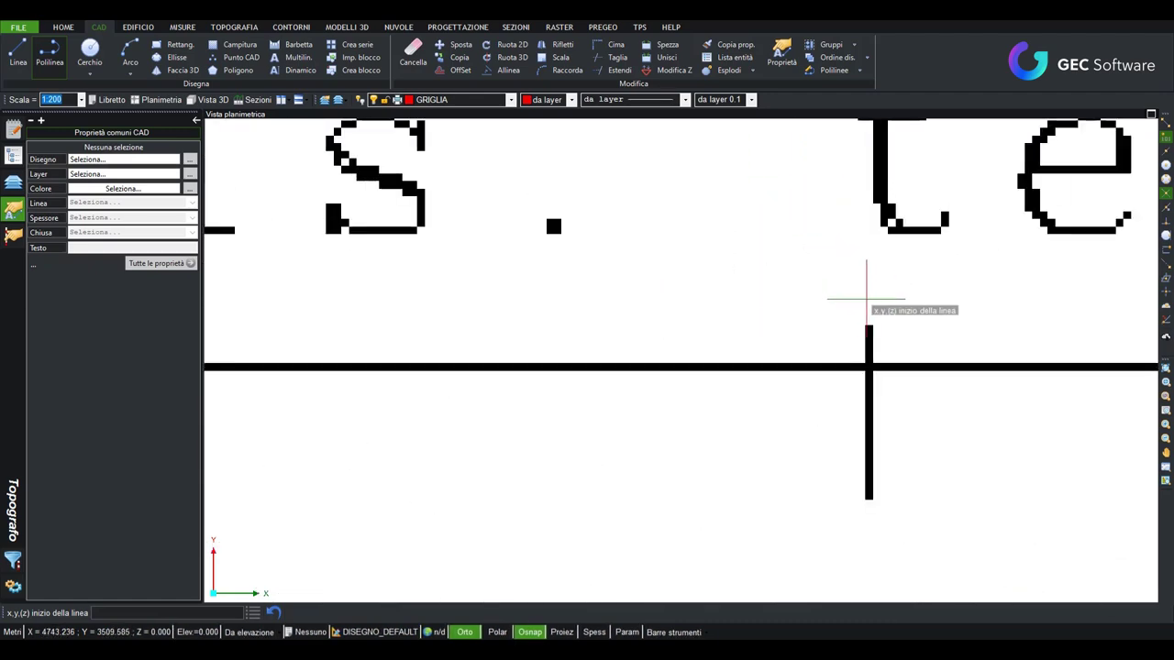
left_click(870, 300)
scroll(852, 419, "down", 3)
scroll(852, 450, "down", 2)
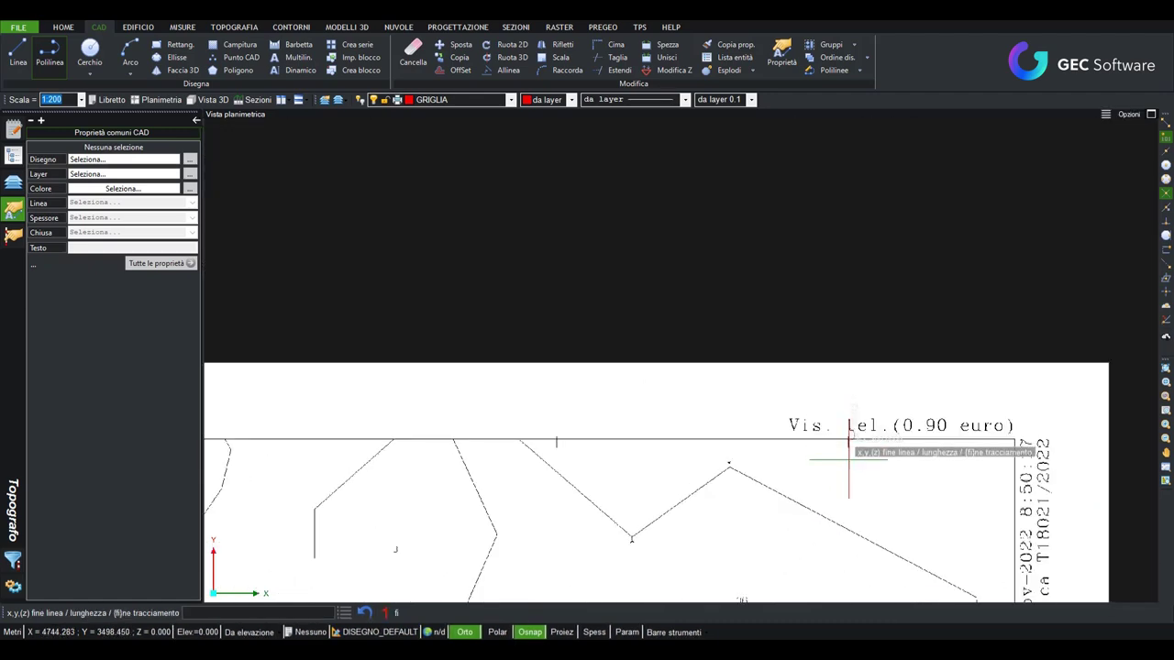
scroll(828, 401, "down", 2)
scroll(828, 401, "up", 3)
scroll(764, 425, "down", 2)
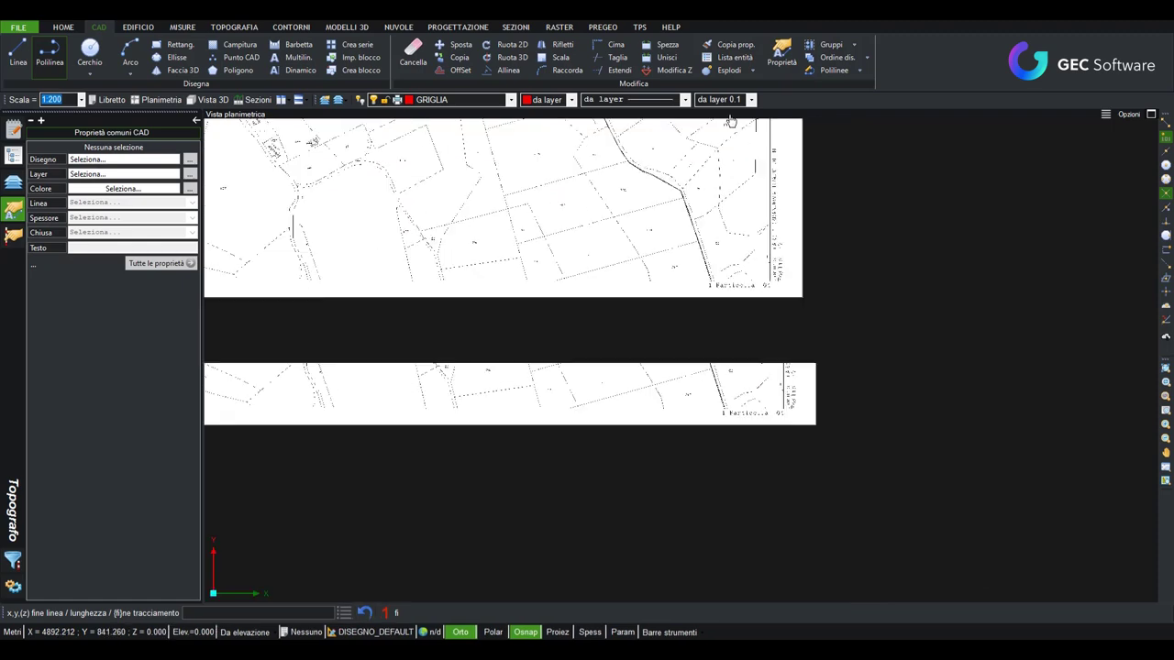
scroll(734, 258, "down", 2)
- Fix the current line's end point on the border tick
scroll(734, 258, "up", 3)
scroll(681, 275, "up", 3)
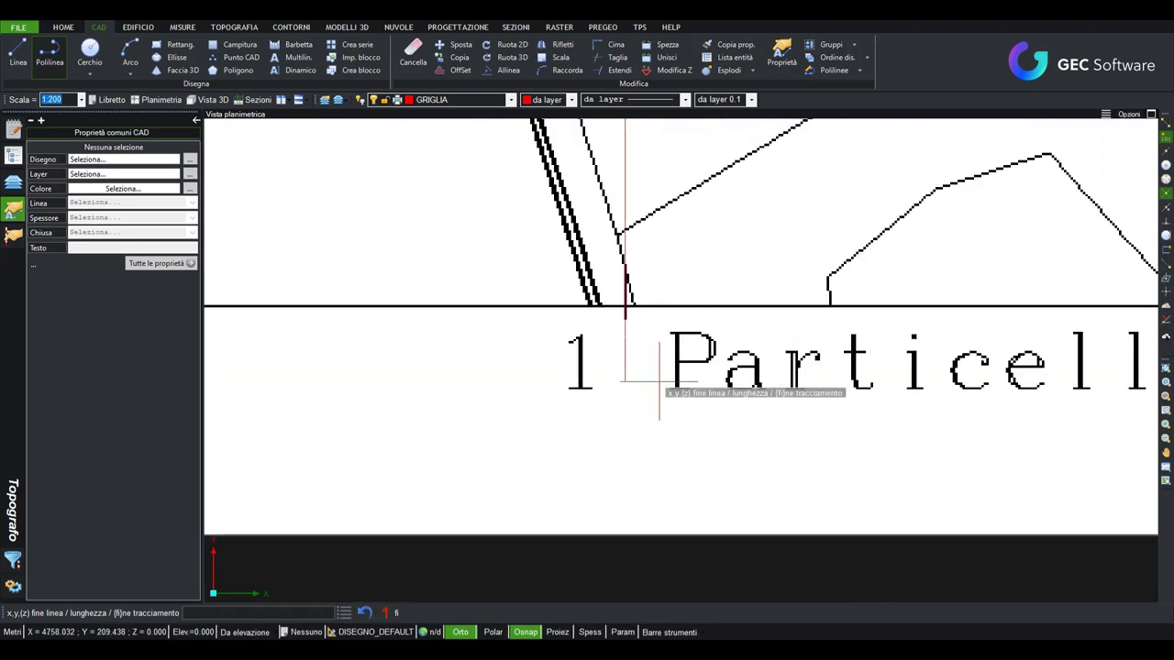
left_click(642, 390)
- Draw another grid line from the next border tick toward the sheet's opposite edge
scroll(568, 362, "down", 2)
scroll(582, 367, "down", 2)
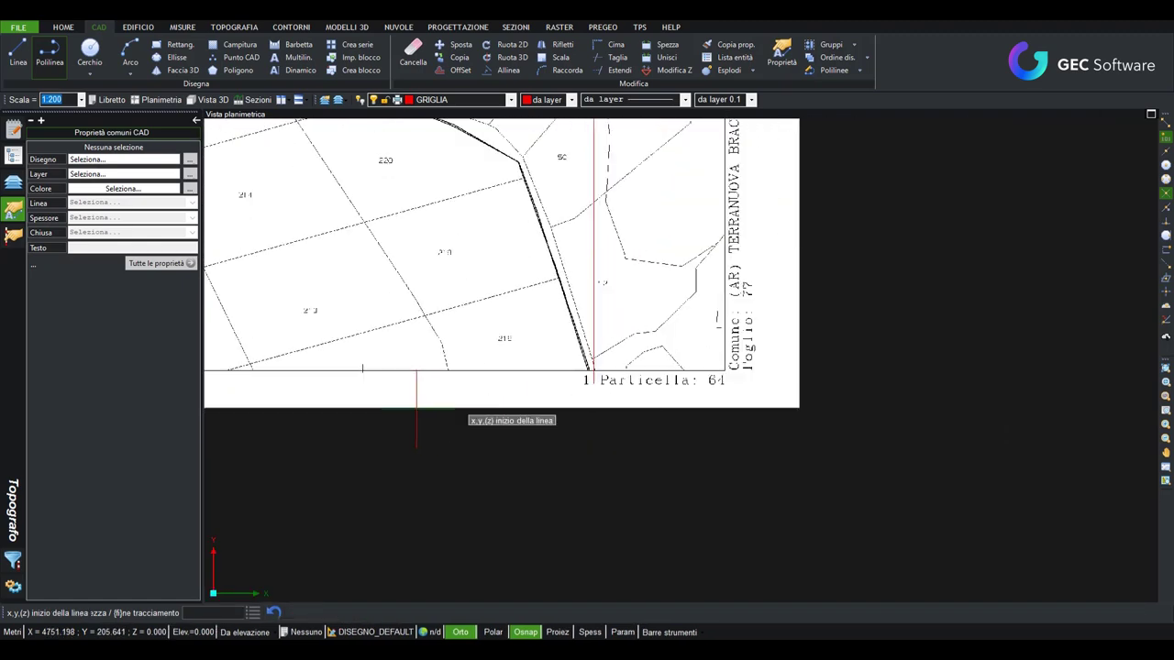
middle_click_drag(419, 394, 697, 423)
scroll(637, 393, "up", 2)
scroll(642, 354, "up", 2)
scroll(639, 367, "up", 2)
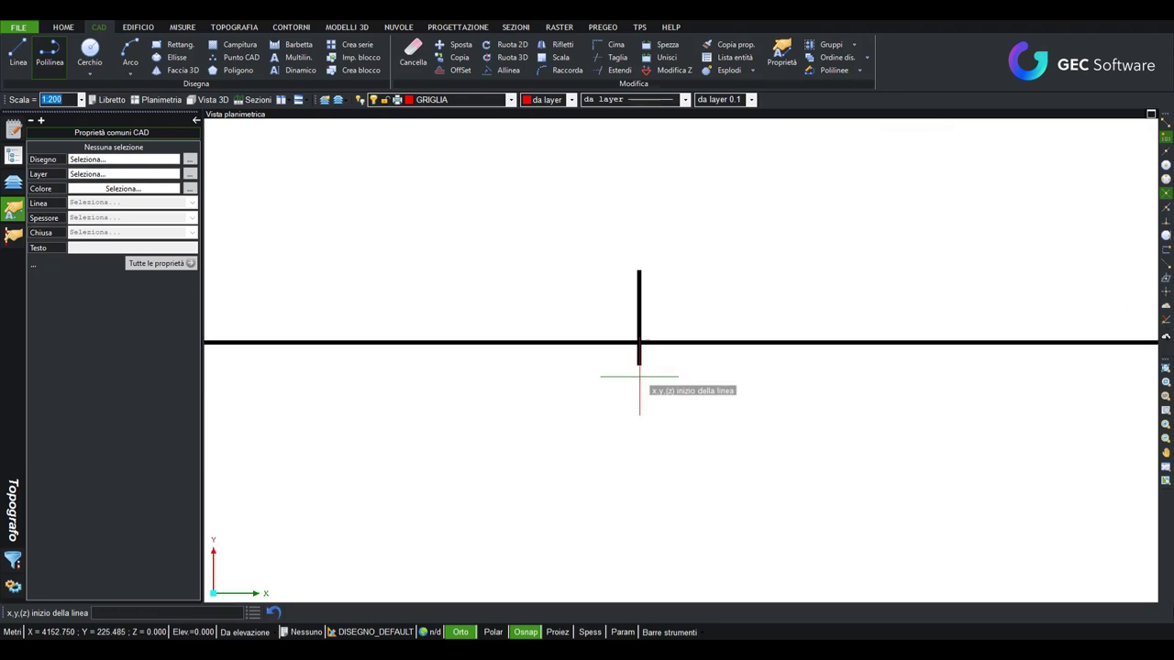
scroll(632, 355, "up", 1)
left_click(630, 366)
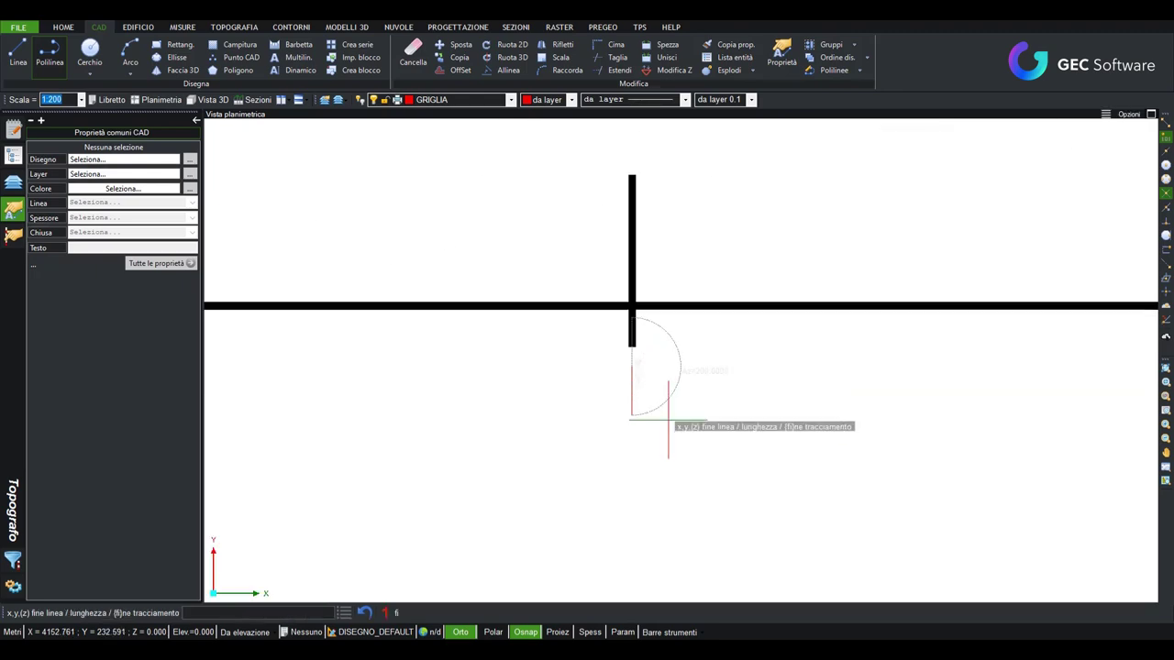
scroll(668, 435, "down", 2)
scroll(673, 432, "down", 2)
scroll(678, 366, "down", 1)
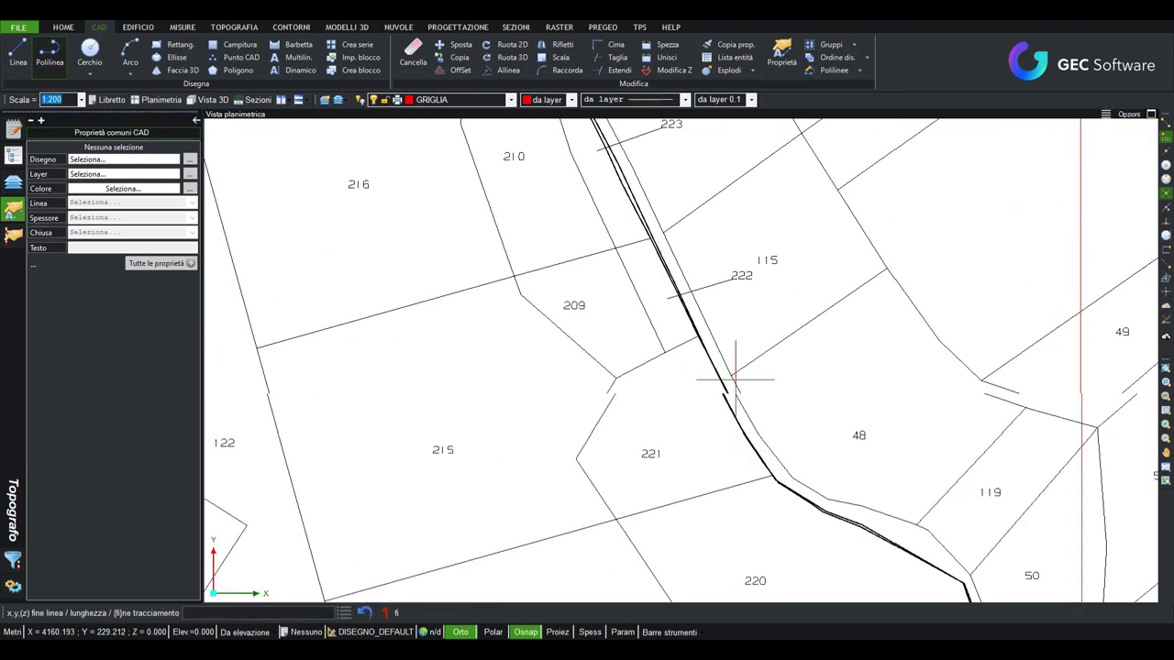
mouse_move(671, 394)
middle_mouse_down()
mouse_move(722, 477)
mouse_move(726, 215)
middle_mouse_up()
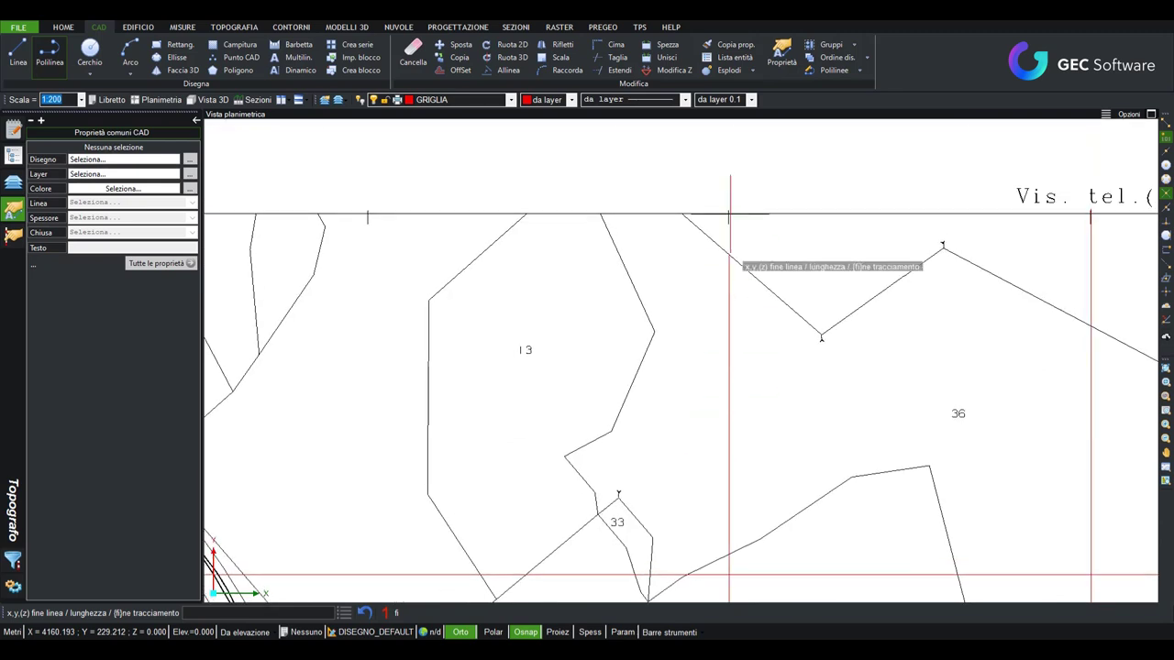
scroll(726, 214, "up", 1)
scroll(740, 218, "up", 1)
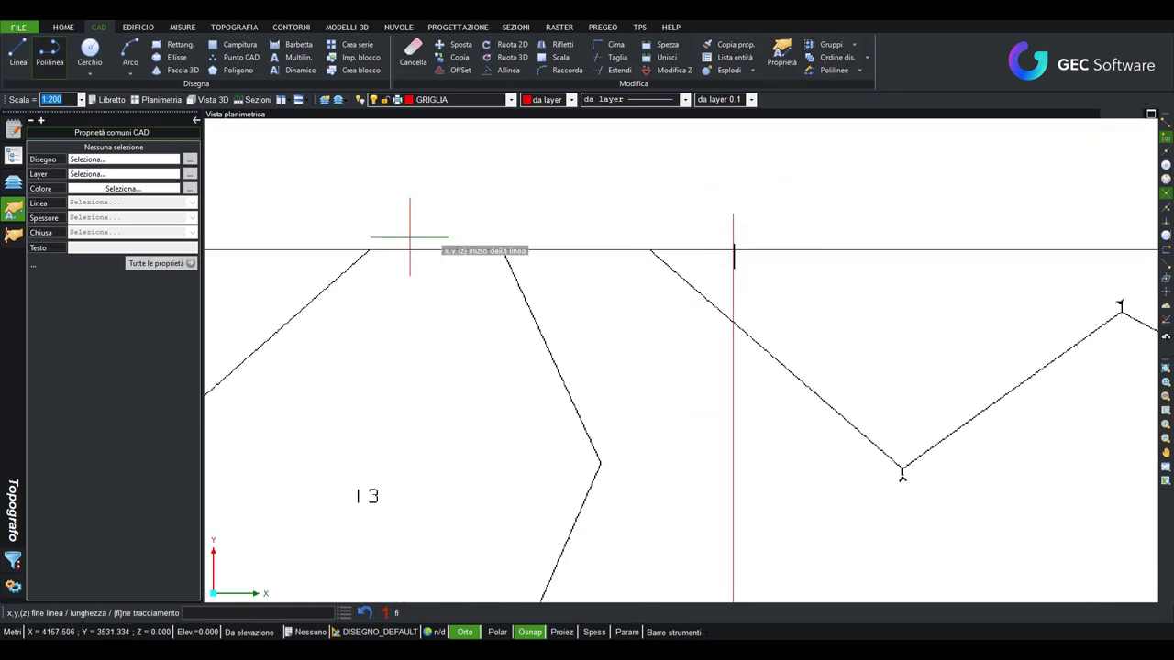
key("Escape")
- Draw a further grid line starting at the next border tick and finish it
scroll(553, 284, "up", 1)
scroll(520, 289, "up", 1)
scroll(499, 262, "up", 1)
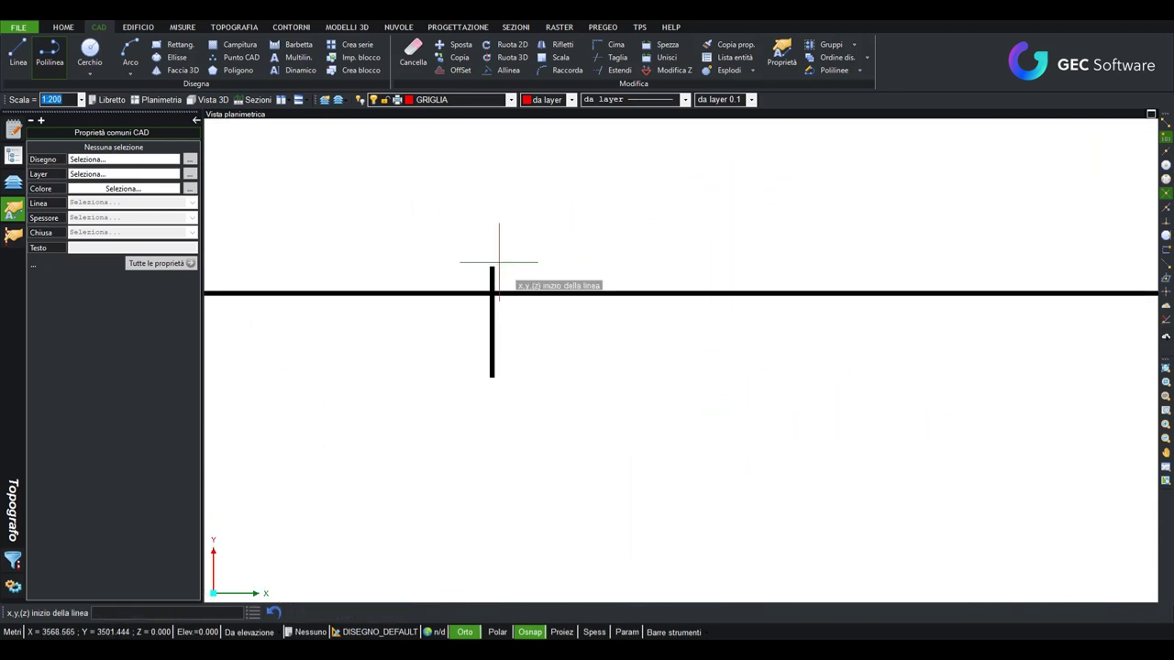
left_click(492, 257)
scroll(590, 514, "down", 2)
scroll(590, 513, "down", 2)
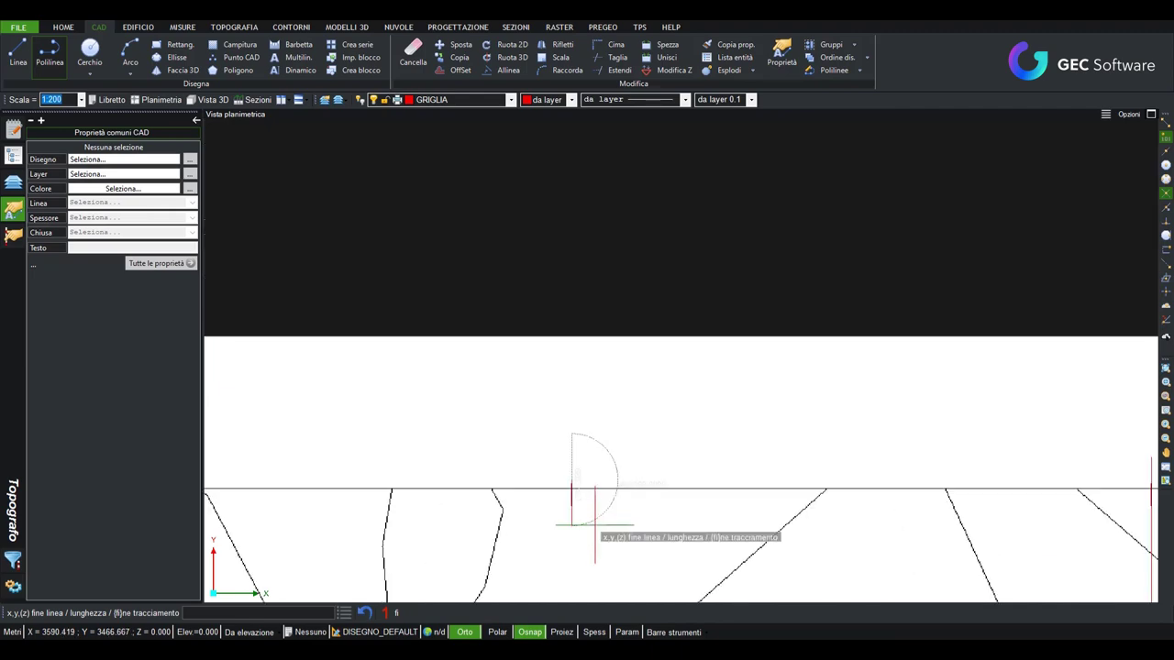
scroll(655, 381, "down", 2)
scroll(655, 385, "down", 2)
scroll(655, 390, "down", 2)
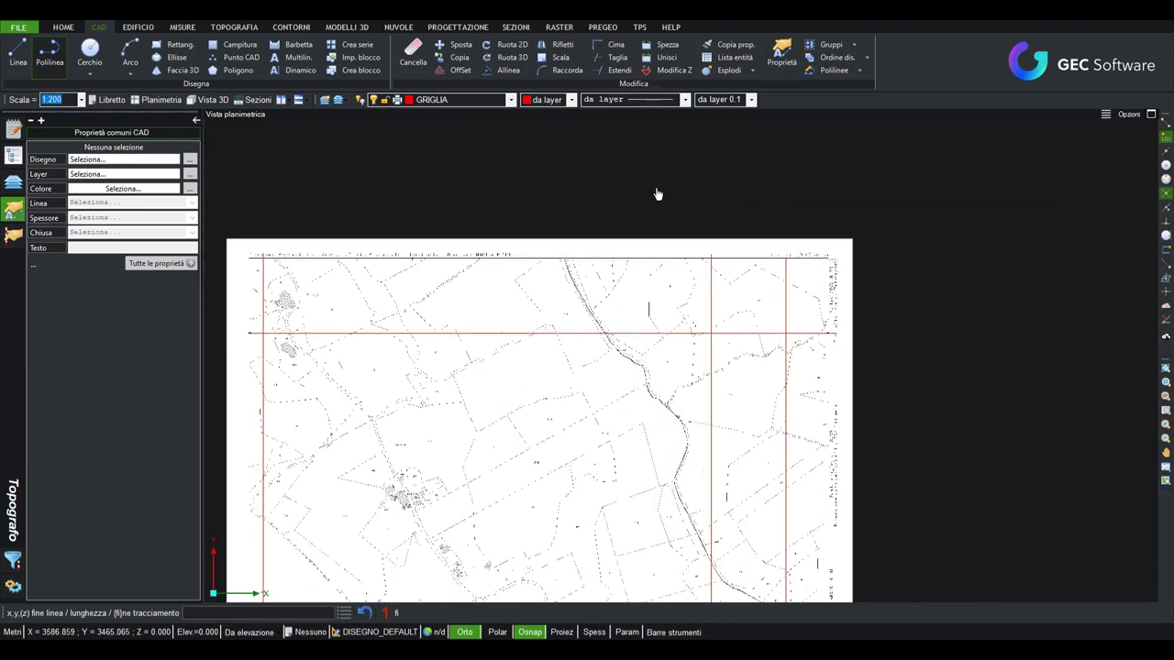
scroll(634, 392, "up", 2)
scroll(632, 399, "up", 2)
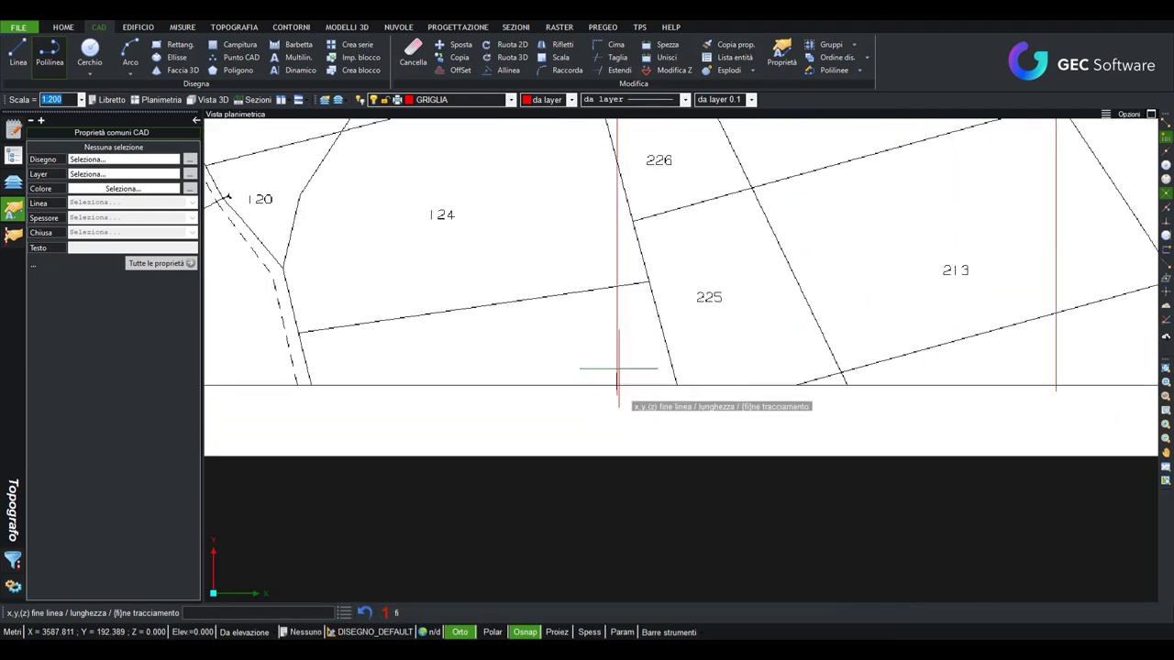
scroll(631, 411, "up", 1)
scroll(631, 412, "up", 1)
scroll(615, 431, "up", 1)
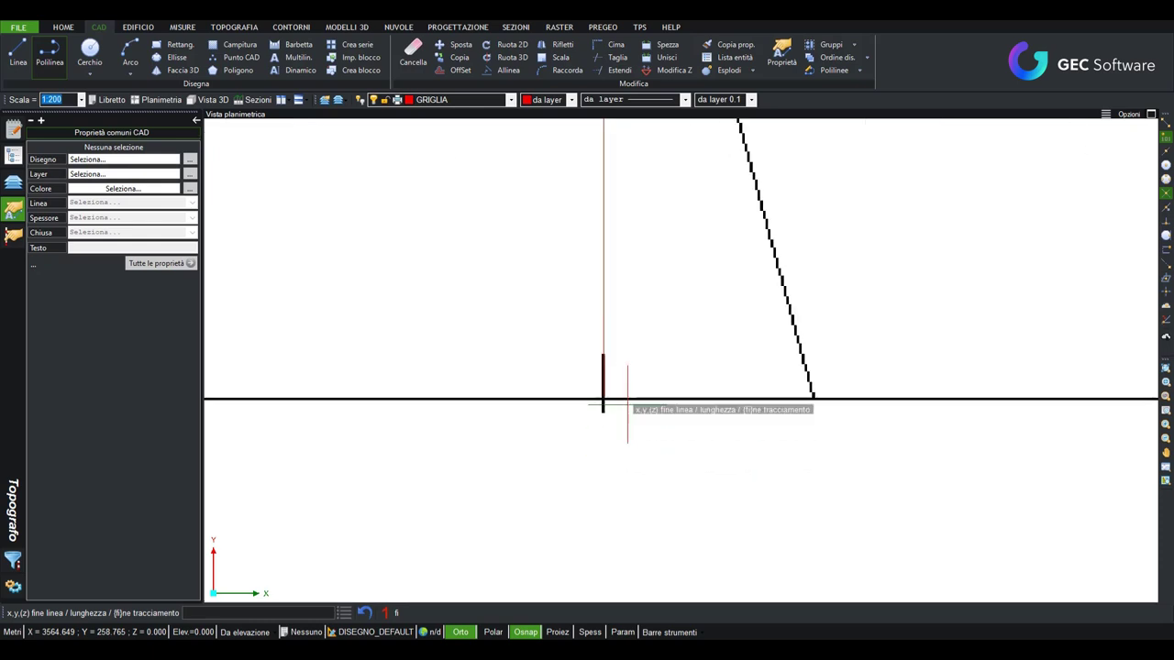
scroll(623, 414, "up", 1)
scroll(584, 323, "up", 1)
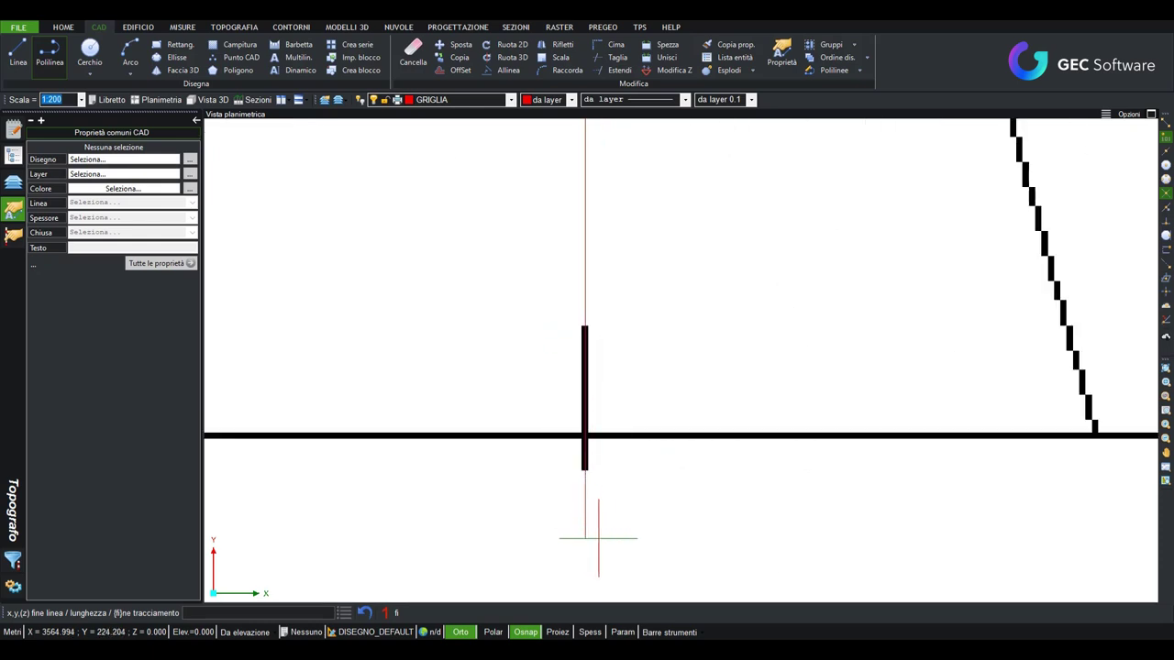
scroll(614, 531, "down", 2)
key("Return")
- Start a new grid line at the border tick below MARINA PETRI
scroll(687, 398, "down", 1)
scroll(687, 414, "down", 1)
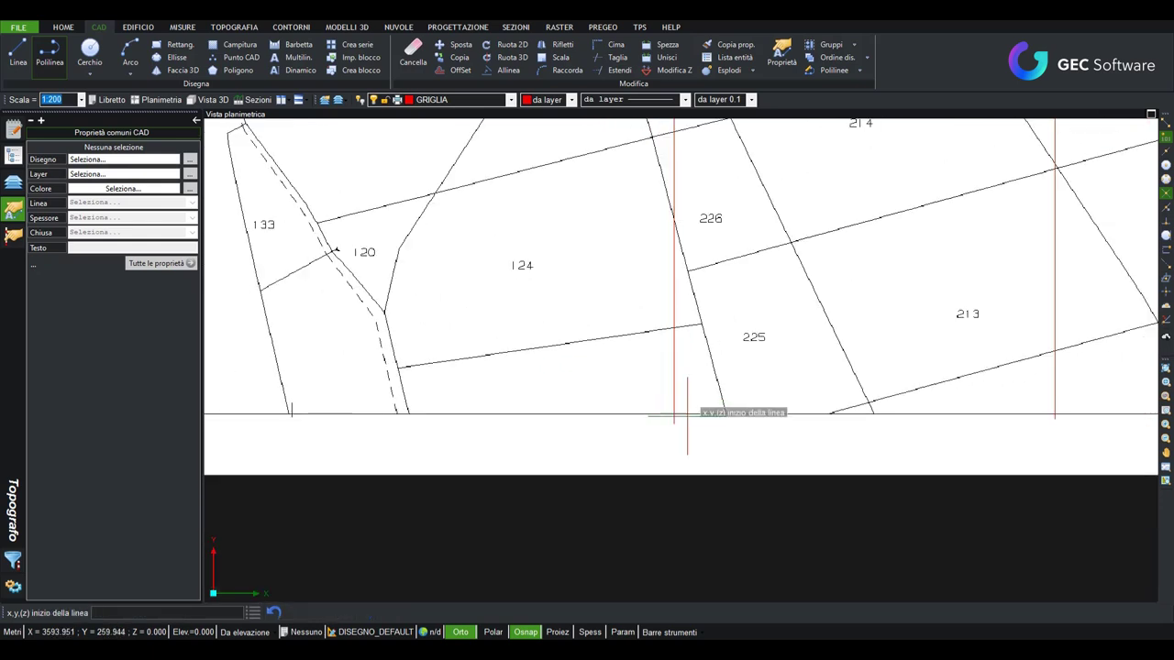
scroll(567, 438, "up", 1)
scroll(805, 442, "up", 1)
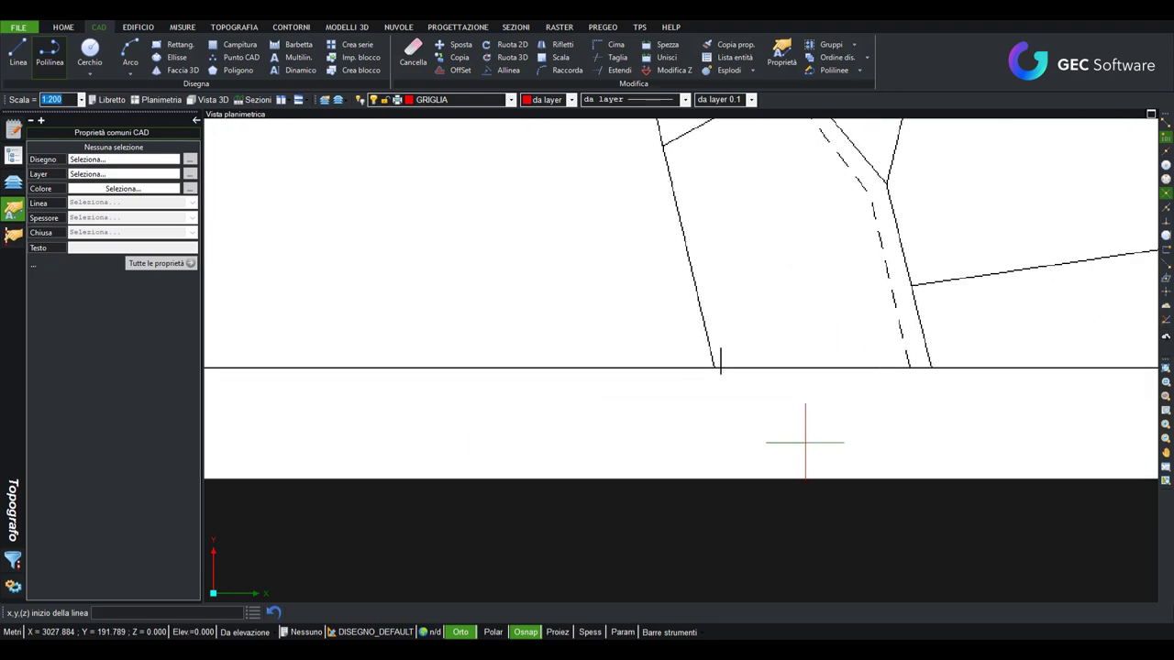
scroll(660, 406, "up", 1)
scroll(703, 400, "up", 1)
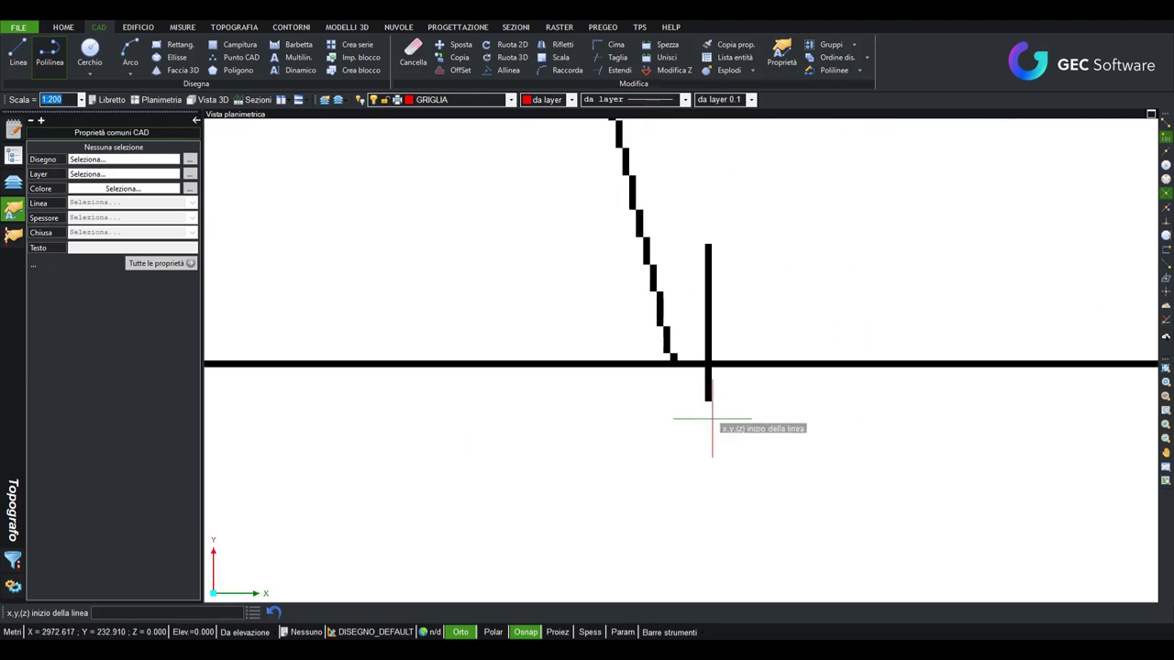
scroll(708, 420, "down", 1)
scroll(708, 420, "down", 1)
scroll(708, 420, "down", 1)
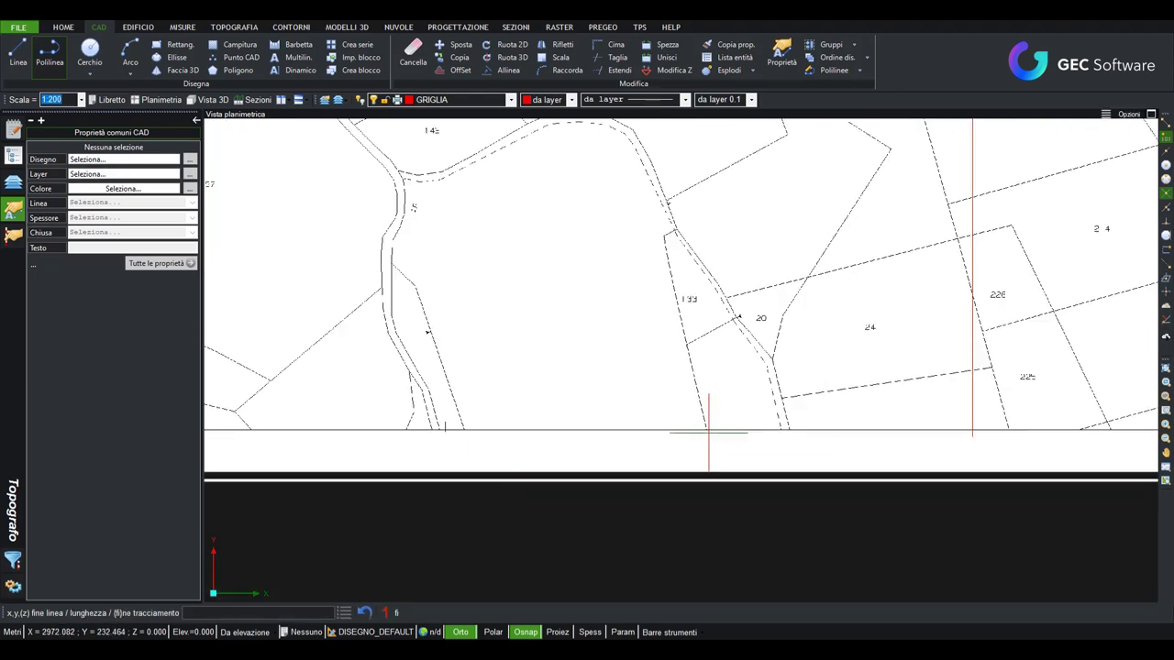
scroll(707, 443, "down", 1)
scroll(704, 275, "down", 1)
scroll(728, 315, "up", 2)
scroll(747, 270, "up", 1)
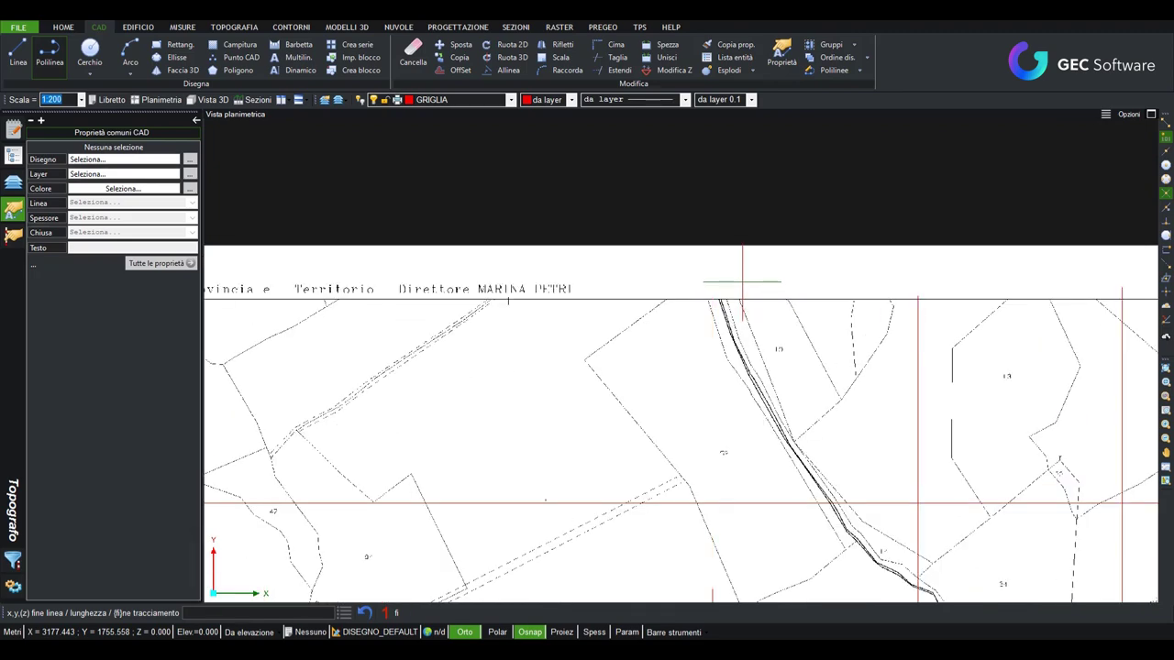
scroll(694, 286, "up", 1)
scroll(695, 286, "up", 2)
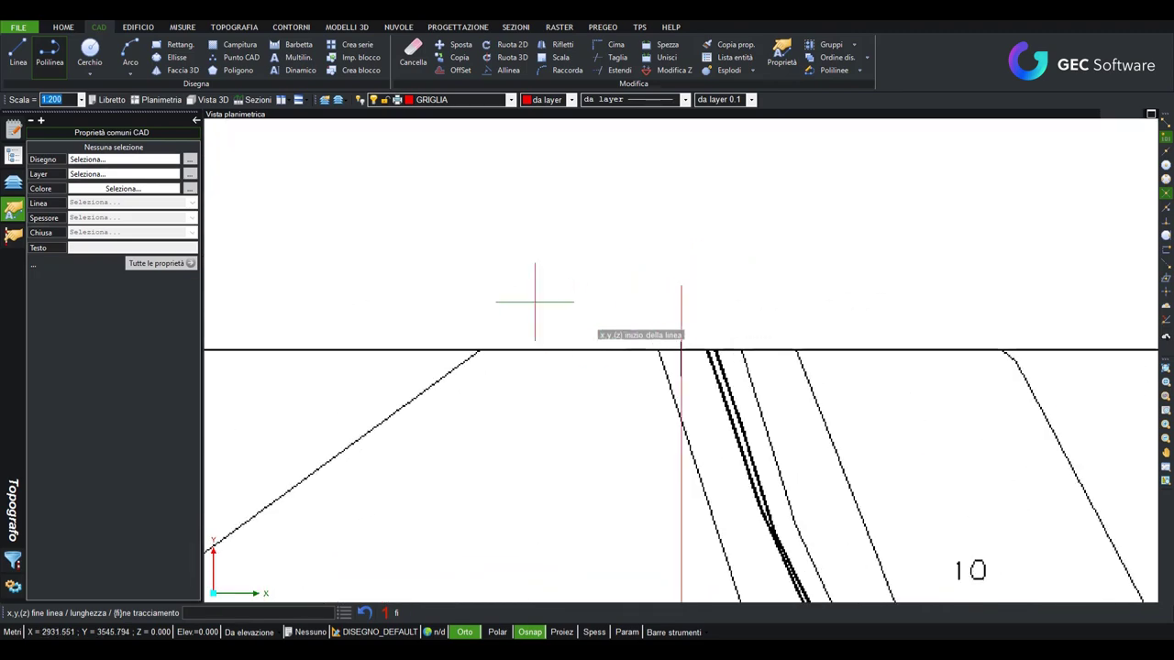
scroll(555, 308, "down", 2)
scroll(581, 320, "down", 1)
scroll(317, 328, "up", 1)
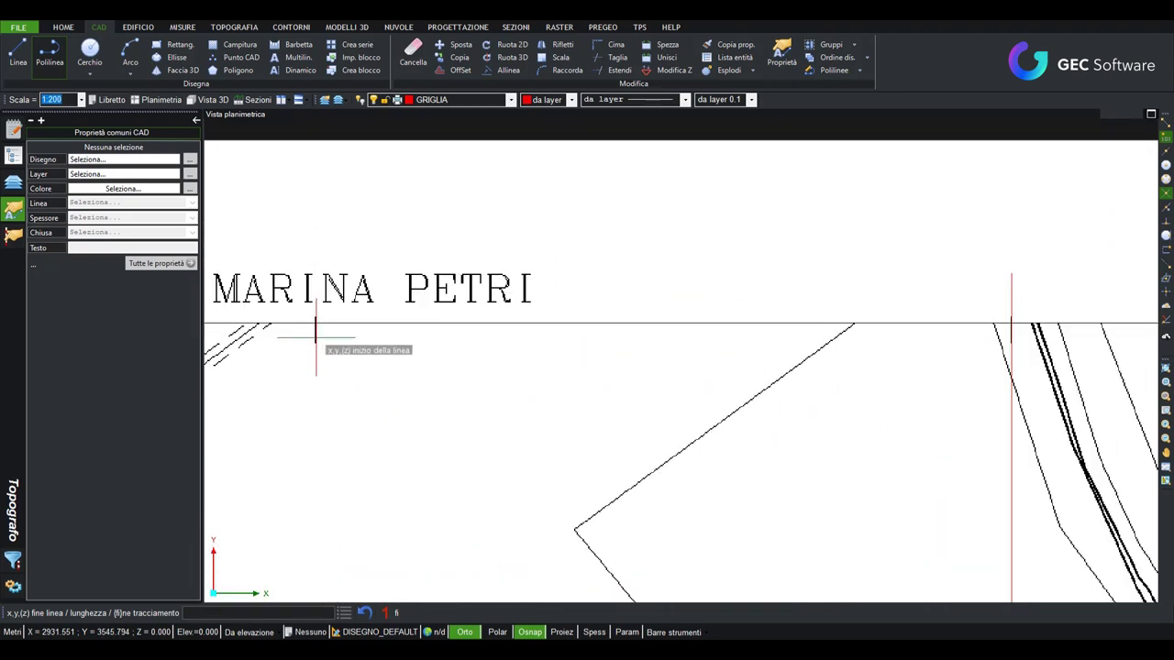
scroll(317, 327, "up", 1)
scroll(318, 332, "up", 1)
scroll(316, 321, "up", 1)
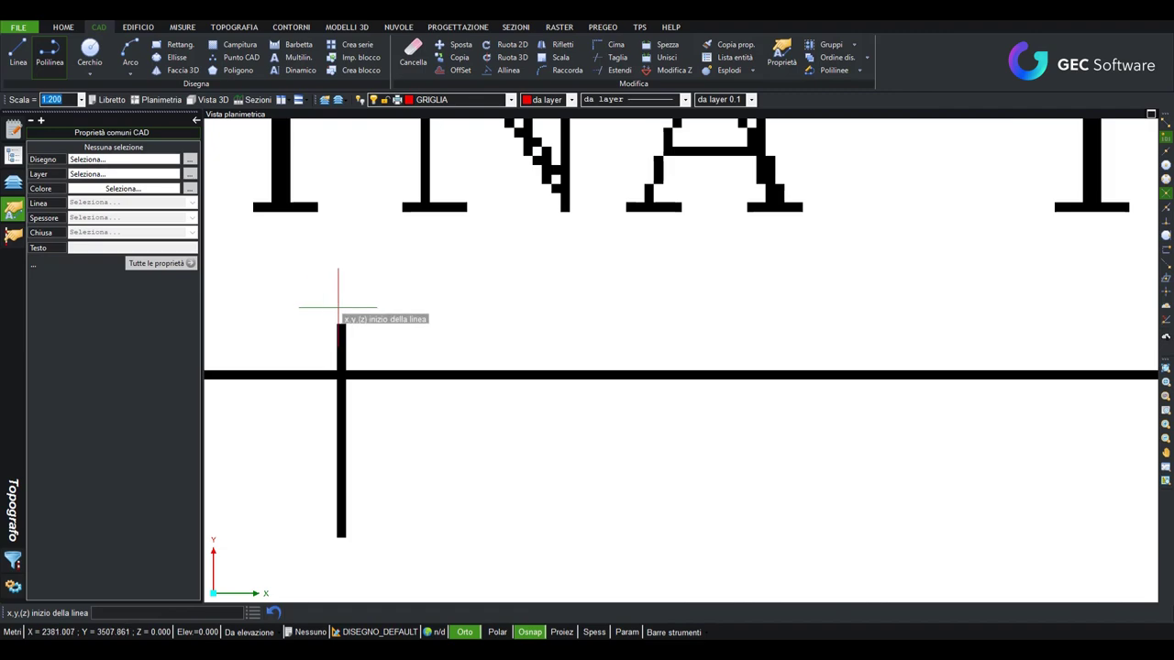
left_click(332, 317)
- Carry that line down to the tick on the sheet's bottom edge and finish it
scroll(336, 330, "down", 1)
scroll(333, 416, "down", 1)
scroll(333, 415, "down", 1)
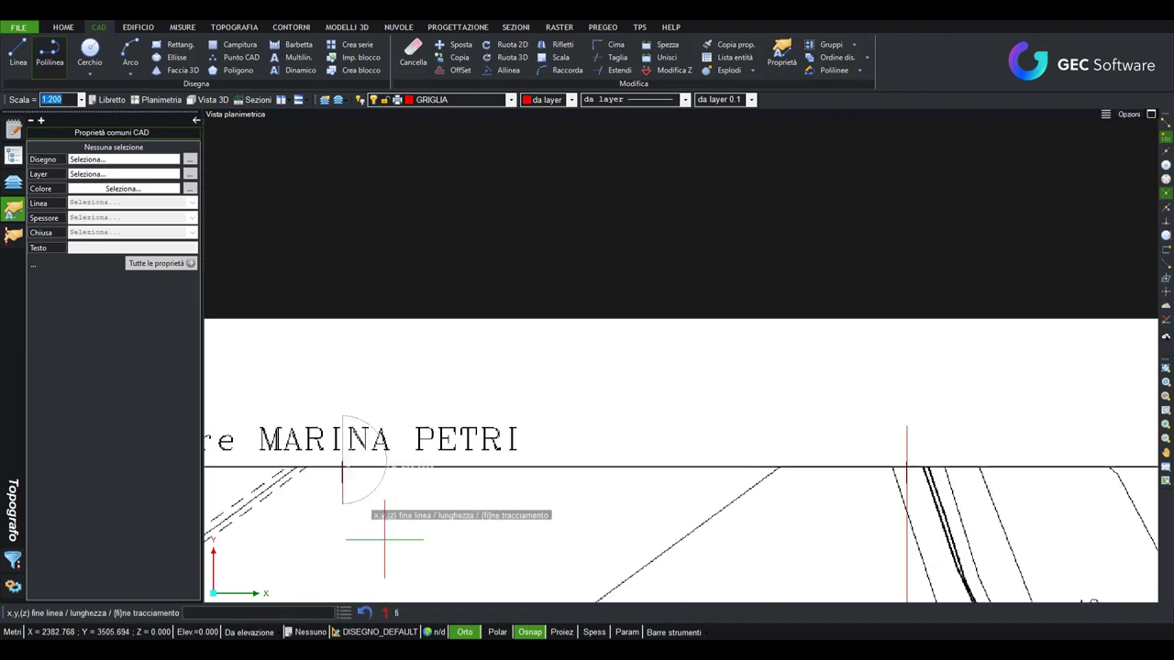
middle_click_drag(379, 484, 602, 275)
scroll(614, 348, "down", 1)
scroll(627, 357, "down", 1)
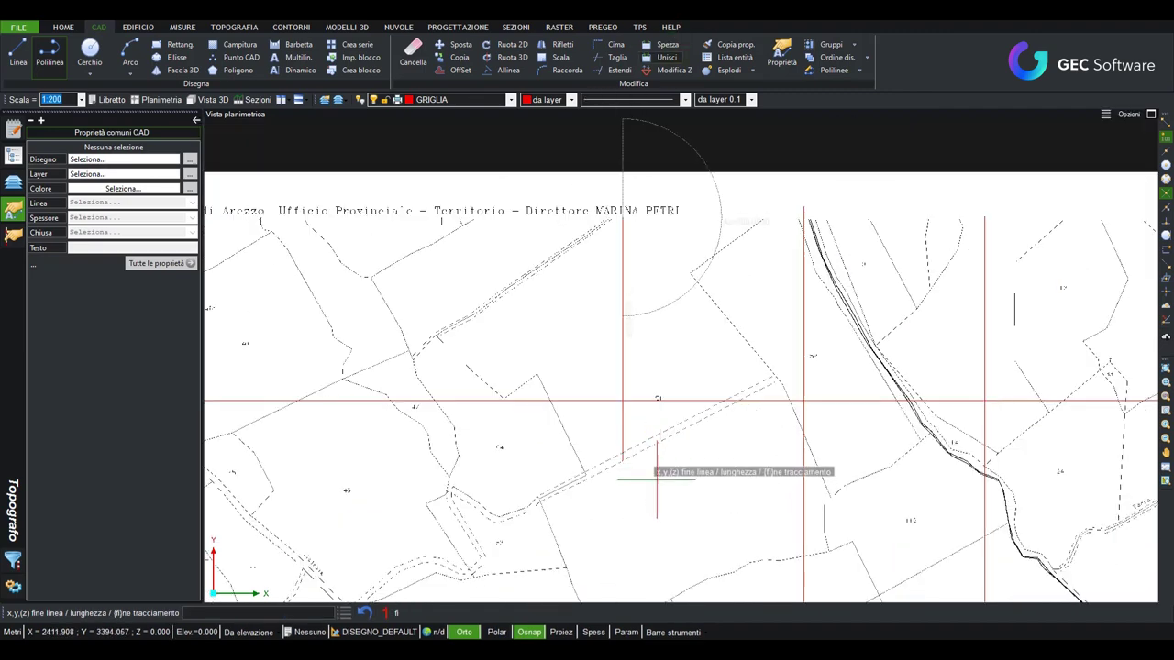
scroll(654, 471, "down", 1)
scroll(688, 144, "down", 1)
middle_click_drag(671, 428, 642, 262)
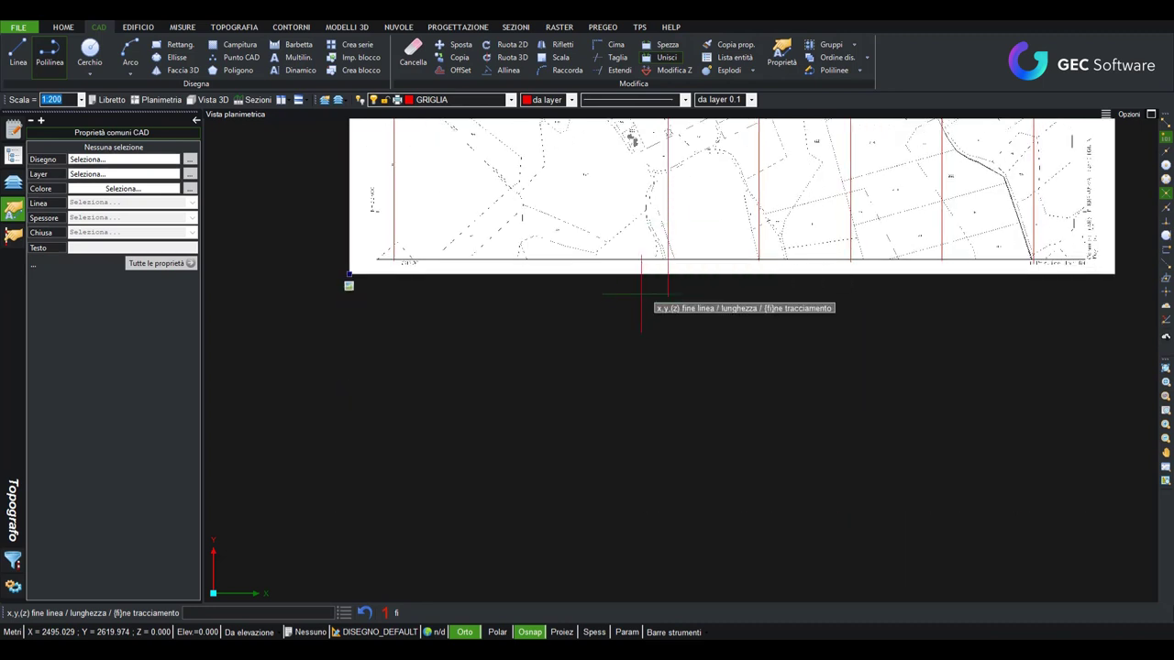
scroll(642, 263, "up", 2)
scroll(707, 230, "up", 1)
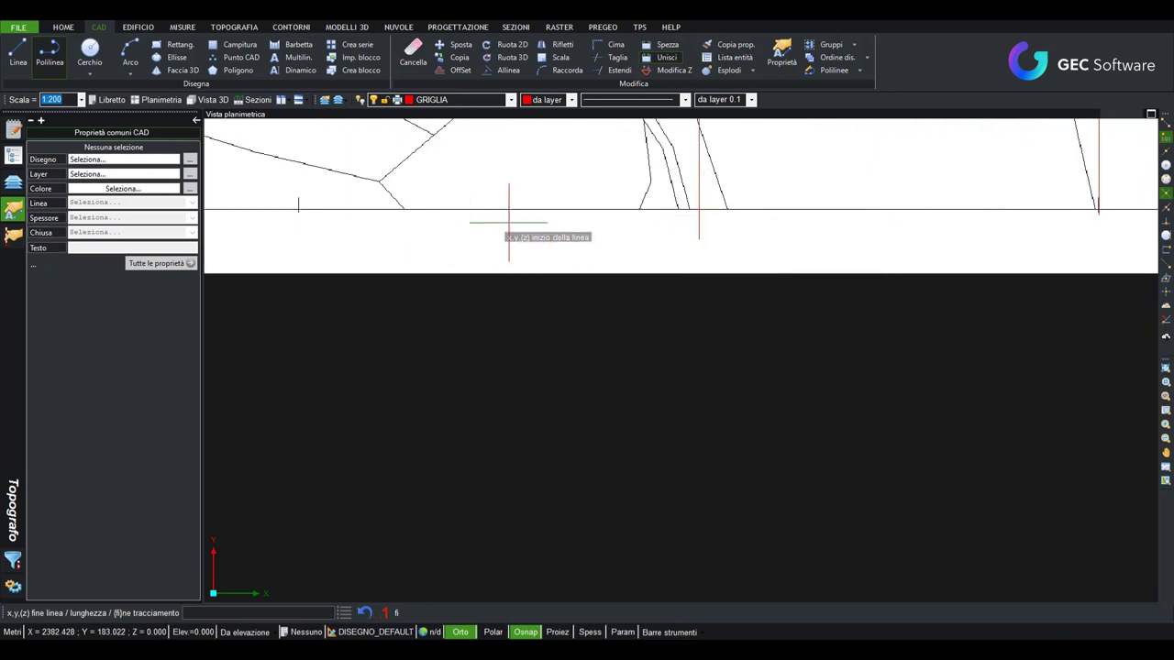
scroll(370, 248, "up", 1)
scroll(849, 254, "up", 1)
scroll(558, 183, "up", 1)
scroll(552, 238, "up", 1)
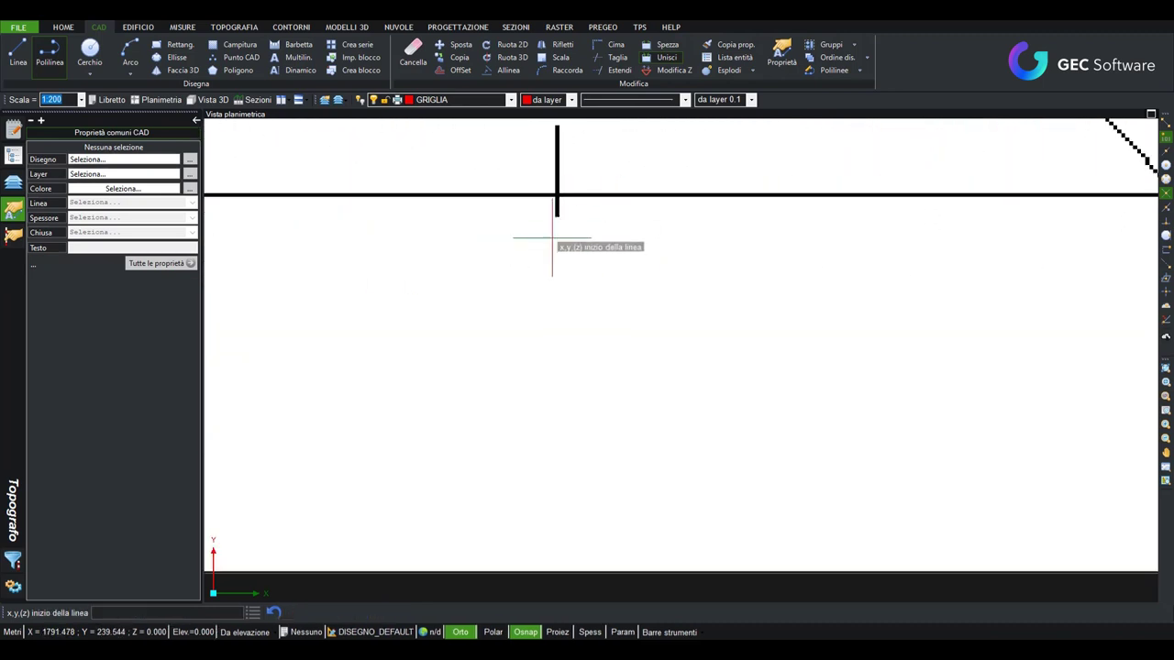
left_click(556, 242)
scroll(560, 183, "down", 1)
scroll(676, 153, "down", 1)
scroll(681, 294, "up", 3)
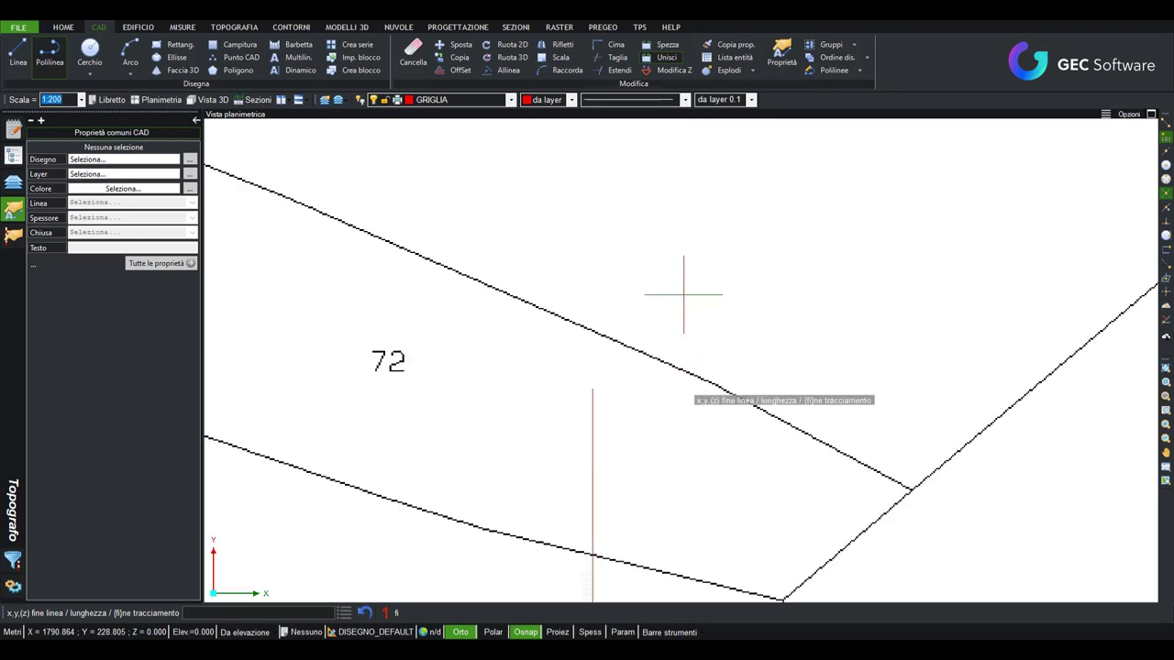
scroll(686, 302, "down", 1)
scroll(690, 285, "down", 2)
scroll(691, 238, "down", 1)
scroll(696, 243, "up", 2)
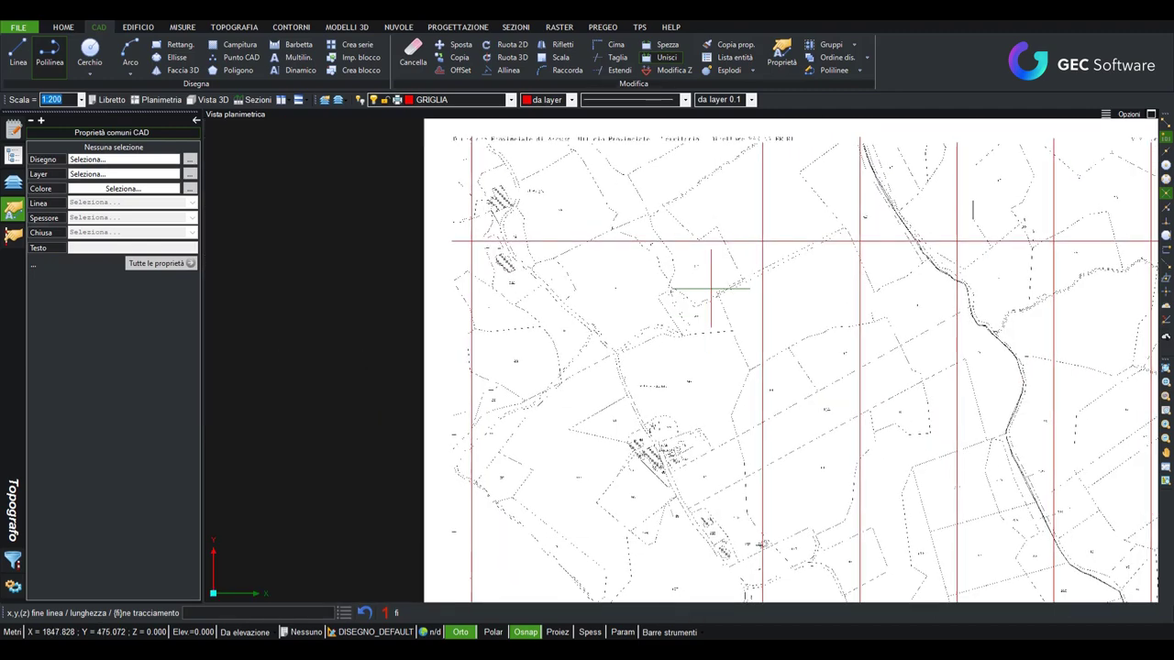
scroll(703, 229, "up", 1)
scroll(701, 458, "down", 1)
scroll(707, 476, "up", 1)
scroll(707, 476, "up", 2)
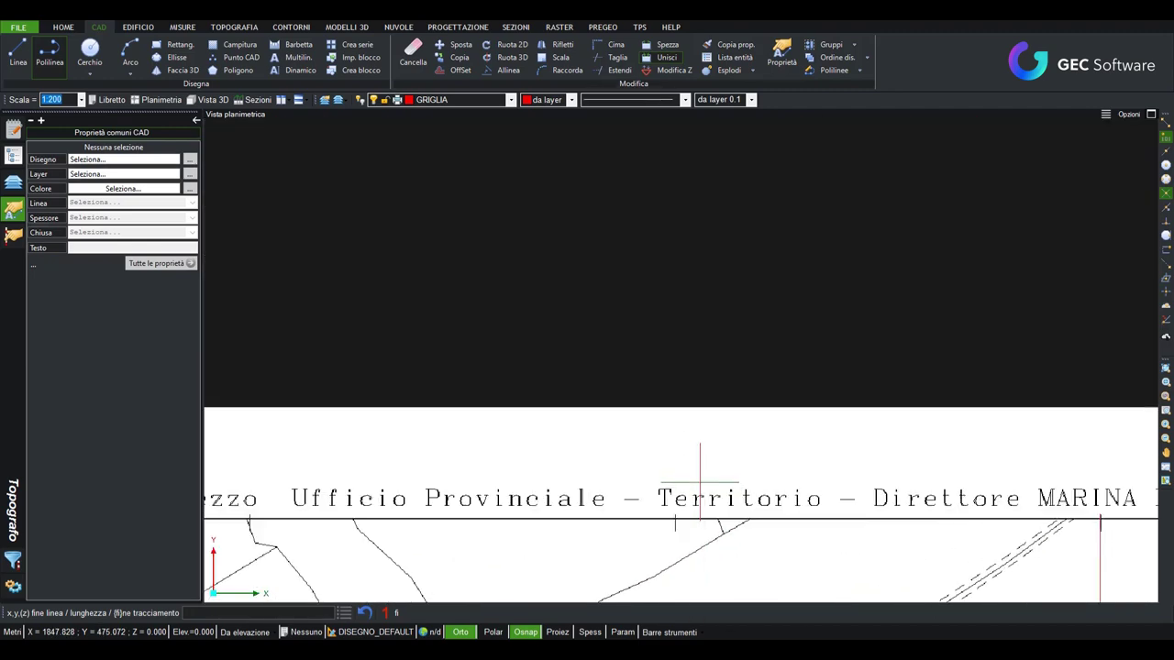
key("Escape")
- Start the next red grid line at the top border tick below the Arezzo heading
scroll(660, 527, "down", 1)
scroll(559, 385, "up", 1)
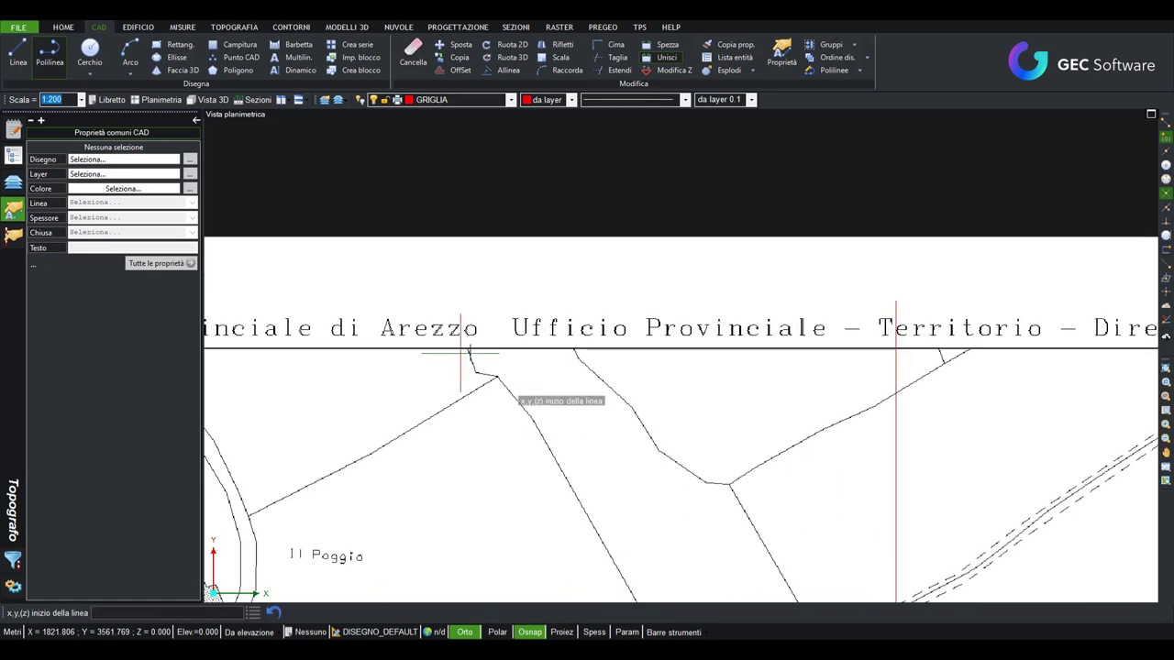
scroll(554, 372, "up", 1)
scroll(715, 393, "down", 2)
scroll(725, 398, "down", 1)
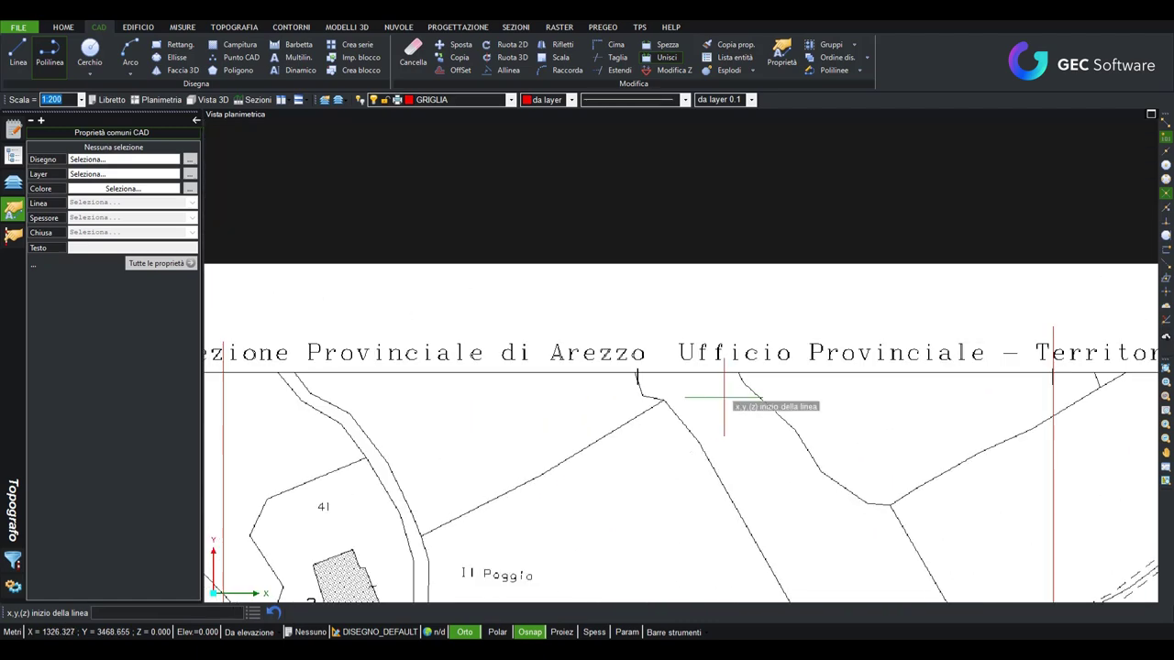
scroll(636, 388, "up", 1)
scroll(652, 395, "up", 2)
scroll(687, 414, "up", 2)
scroll(682, 413, "up", 1)
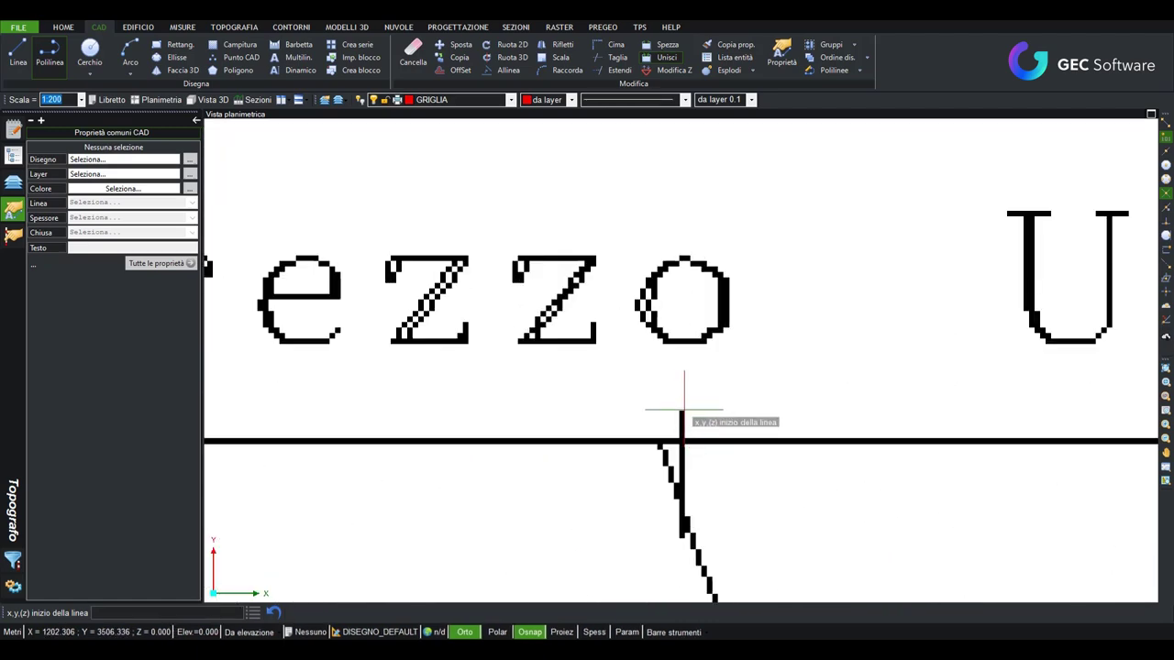
left_click(681, 413)
scroll(682, 448, "down", 1)
scroll(682, 449, "down", 2)
scroll(682, 471, "down", 1)
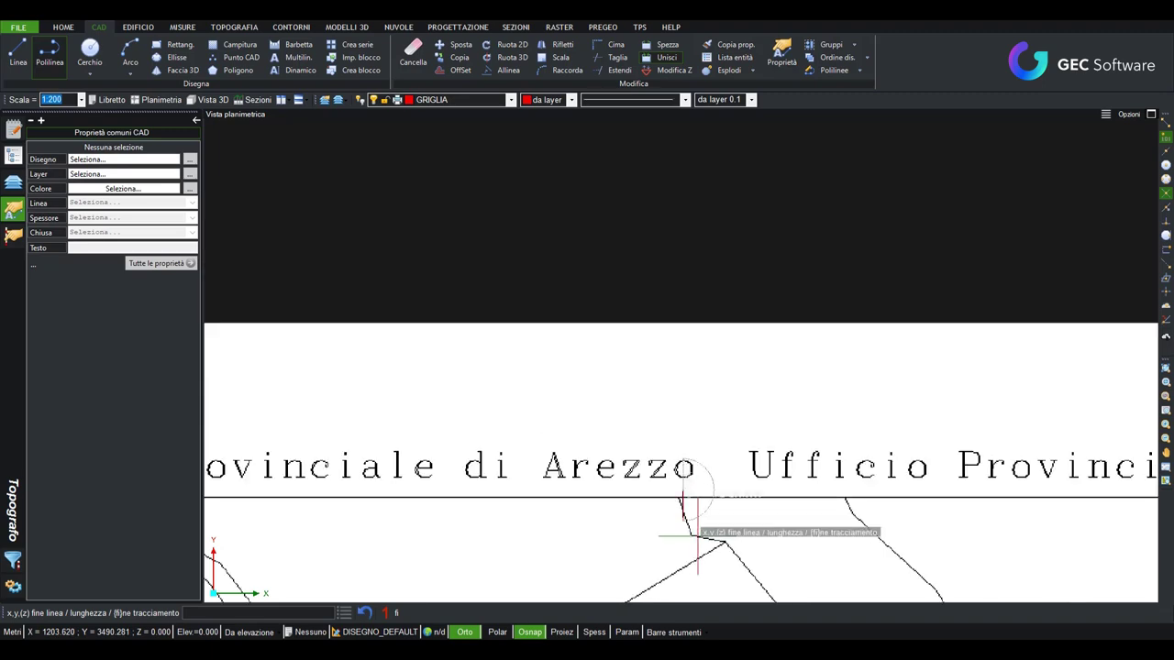
scroll(702, 516, "down", 2)
scroll(711, 184, "down", 1)
scroll(733, 339, "down", 3)
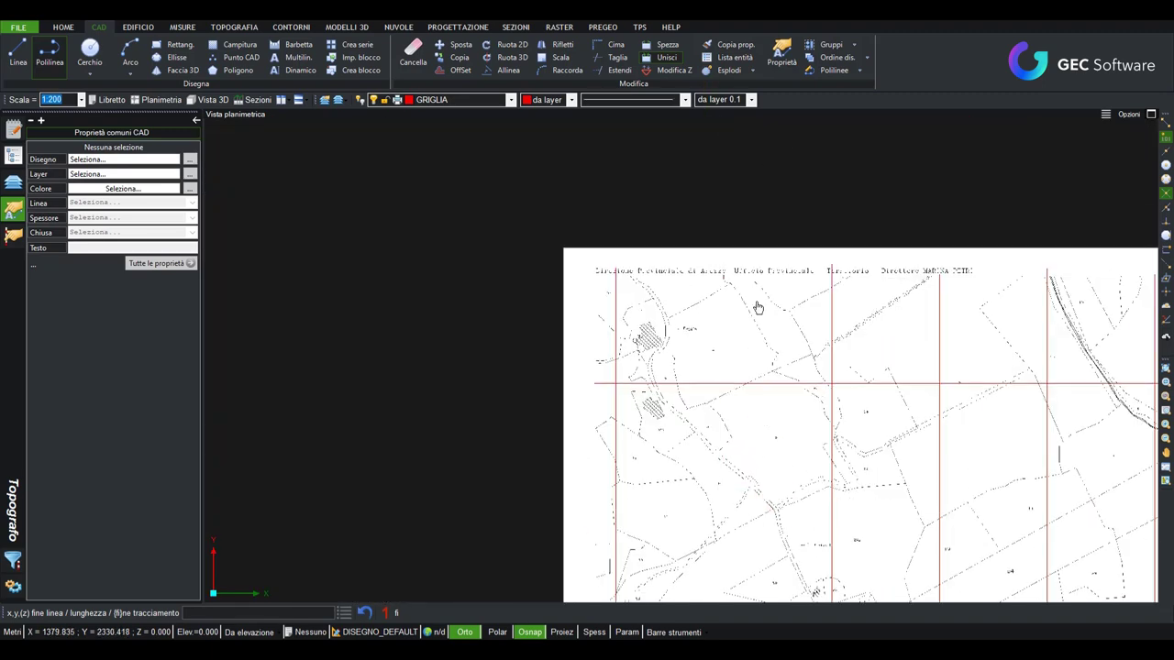
- Finish the red vertical grid line at the E=23700 bottom tick
scroll(742, 513, "up", 1)
scroll(742, 514, "up", 2)
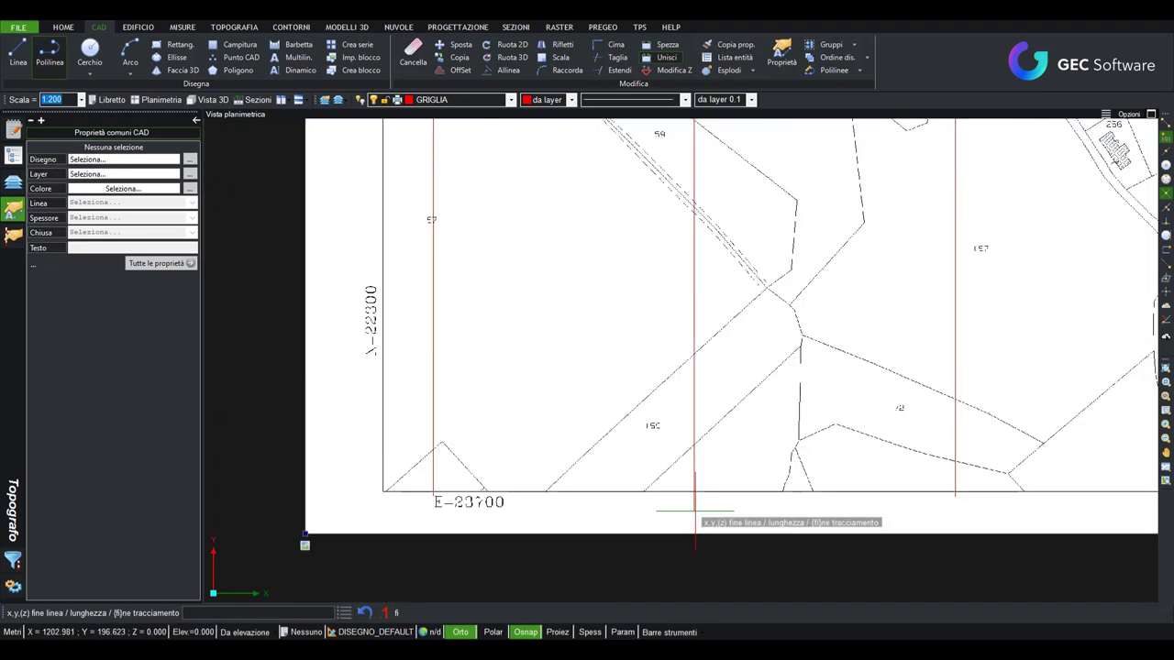
scroll(413, 449, "up", 3)
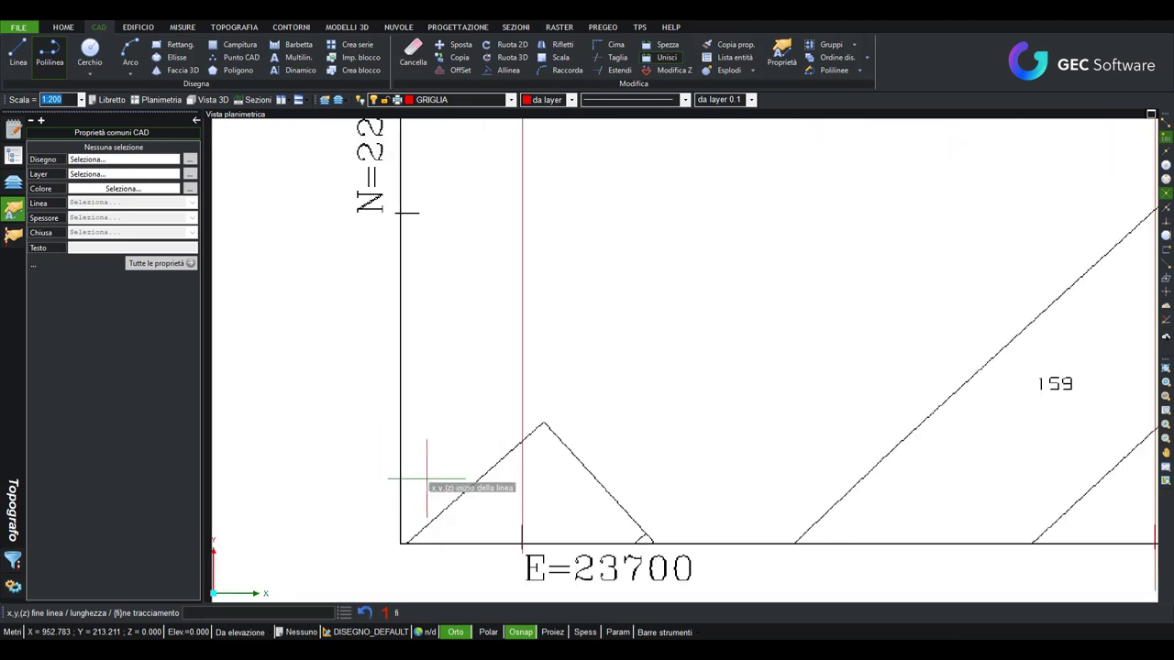
key("Escape")
scroll(367, 217, "up", 2)
scroll(367, 217, "up", 1)
scroll(403, 213, "up", 2)
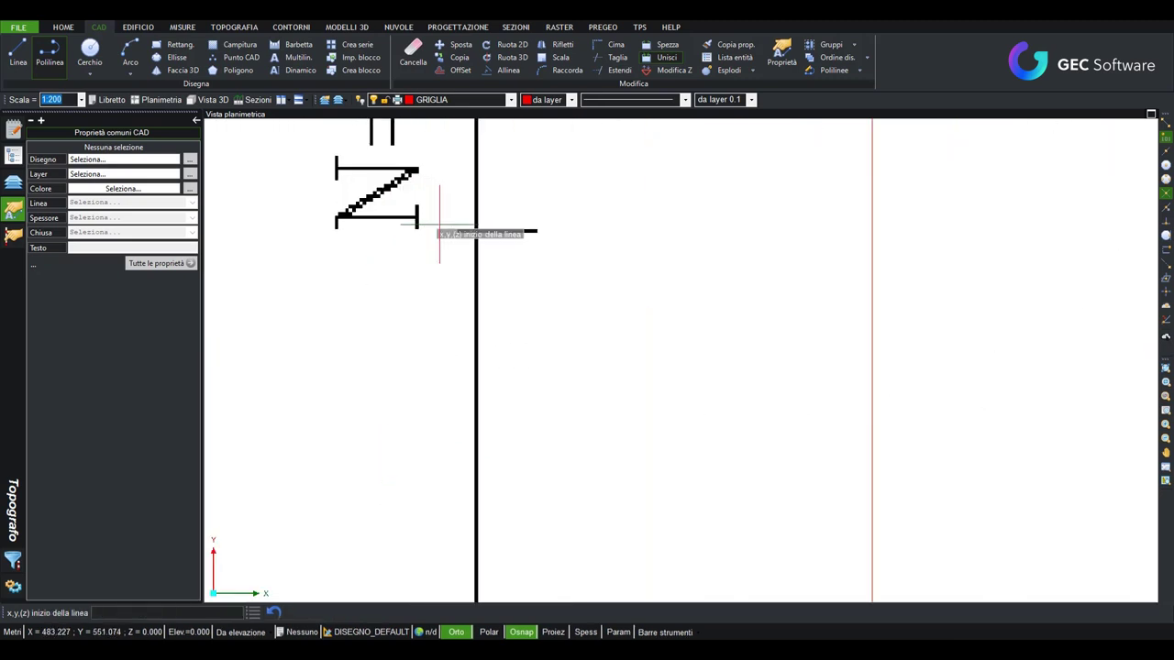
scroll(437, 223, "up", 3)
- Start a line at a left border tick, then bring the right border tick near BRACCIOLINI into view
left_click(460, 233)
scroll(460, 233, "down", 1)
scroll(461, 233, "down", 2)
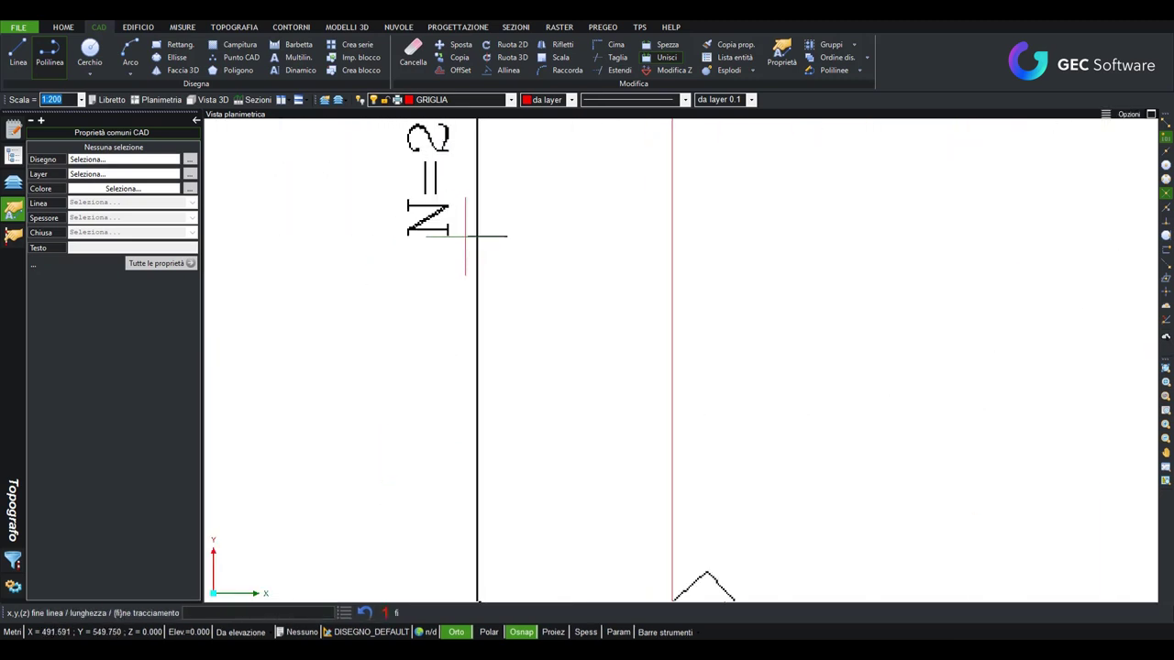
scroll(477, 233, "down", 2)
scroll(757, 283, "down", 2)
scroll(746, 333, "down", 1)
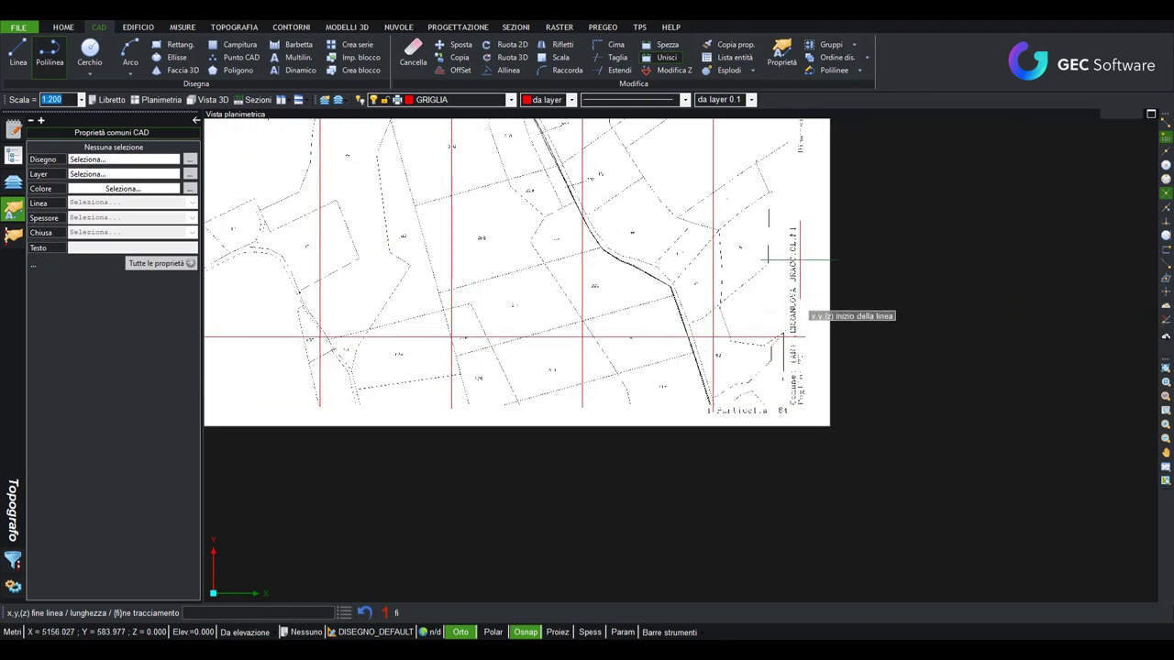
scroll(768, 232, "up", 1)
scroll(820, 270, "up", 1)
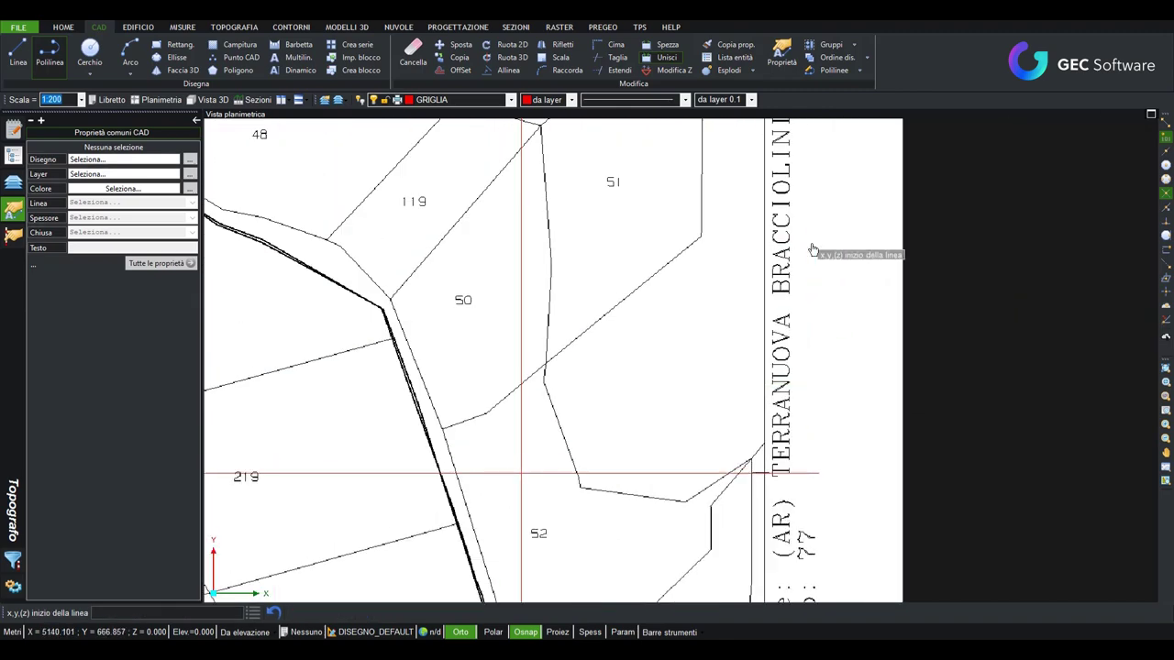
mouse_move(813, 249)
middle_mouse_down()
mouse_move(794, 409)
mouse_move(823, 197)
middle_mouse_up()
scroll(825, 406, "up", 1)
scroll(782, 360, "down", 1)
middle_click_drag(752, 197, 699, 472)
middle_click_drag(698, 183, 698, 275)
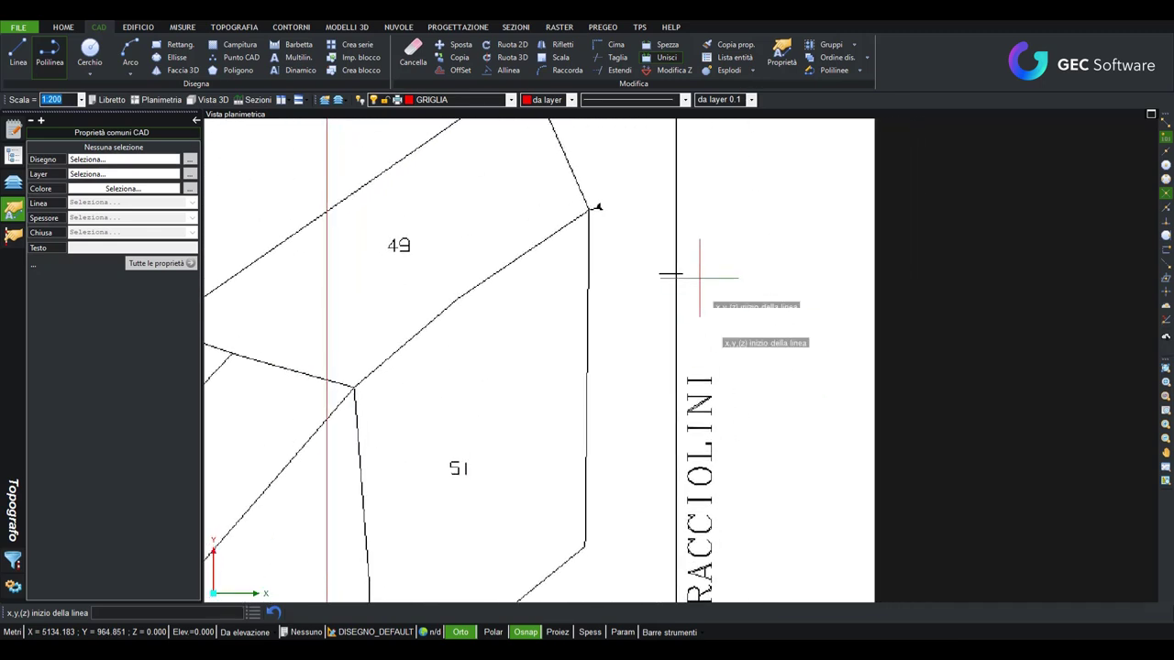
scroll(700, 275, "up", 1)
scroll(687, 267, "up", 1)
scroll(673, 272, "up", 1)
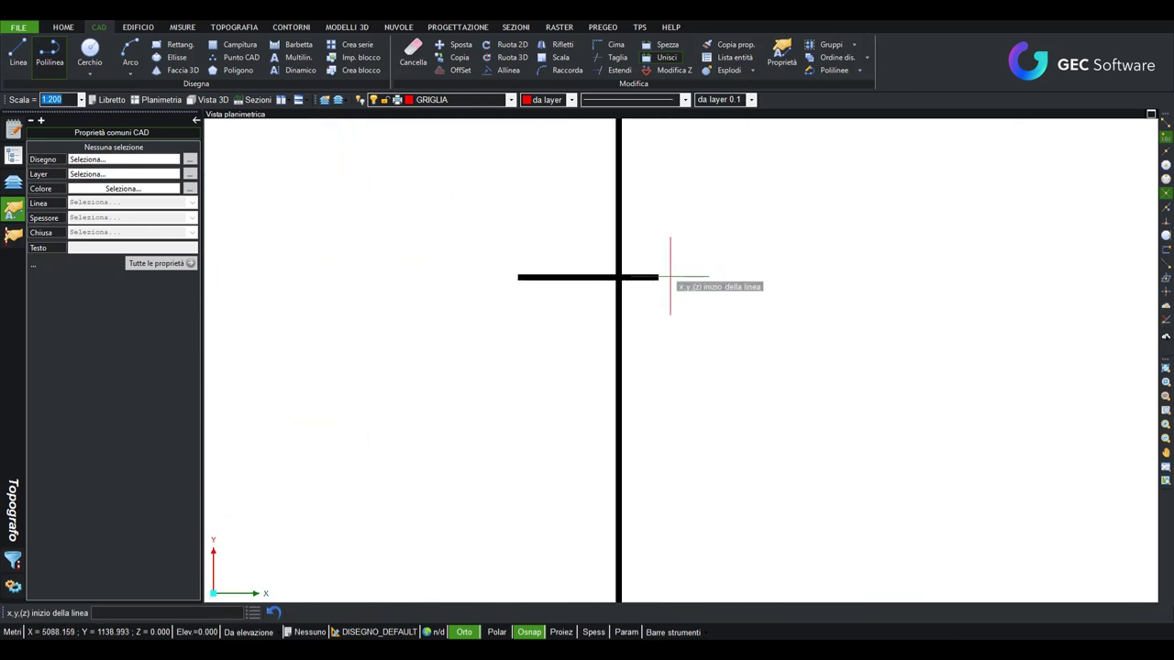
- Draw a horizontal GRIGLIA line from the right border tick to the sheet's left border
left_click(671, 277)
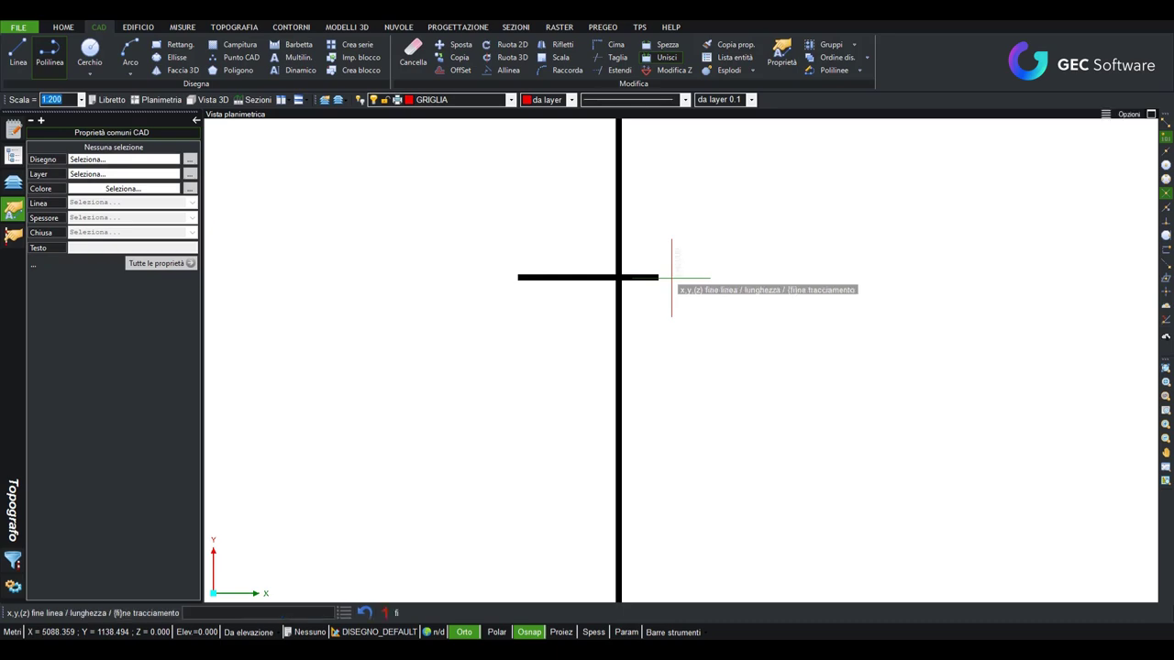
scroll(671, 279, "down", 1)
scroll(674, 278, "down", 1)
scroll(677, 282, "down", 1)
scroll(679, 288, "down", 2)
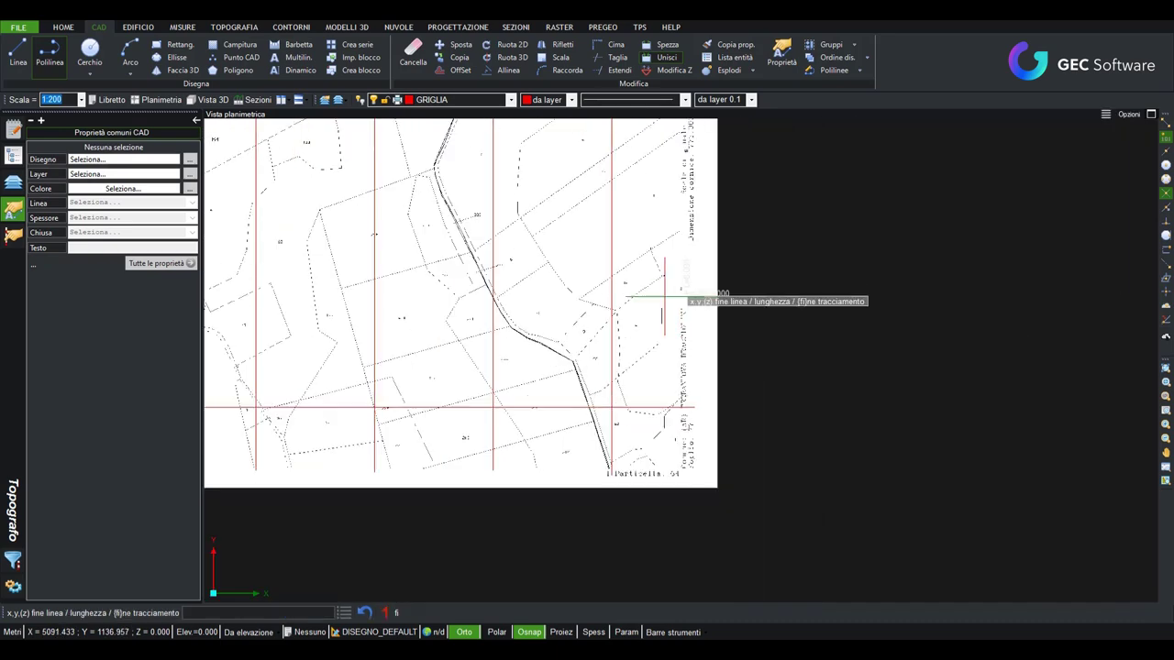
scroll(676, 296, "down", 2)
middle_click_drag(923, 337, 667, 290)
scroll(643, 332, "up", 2)
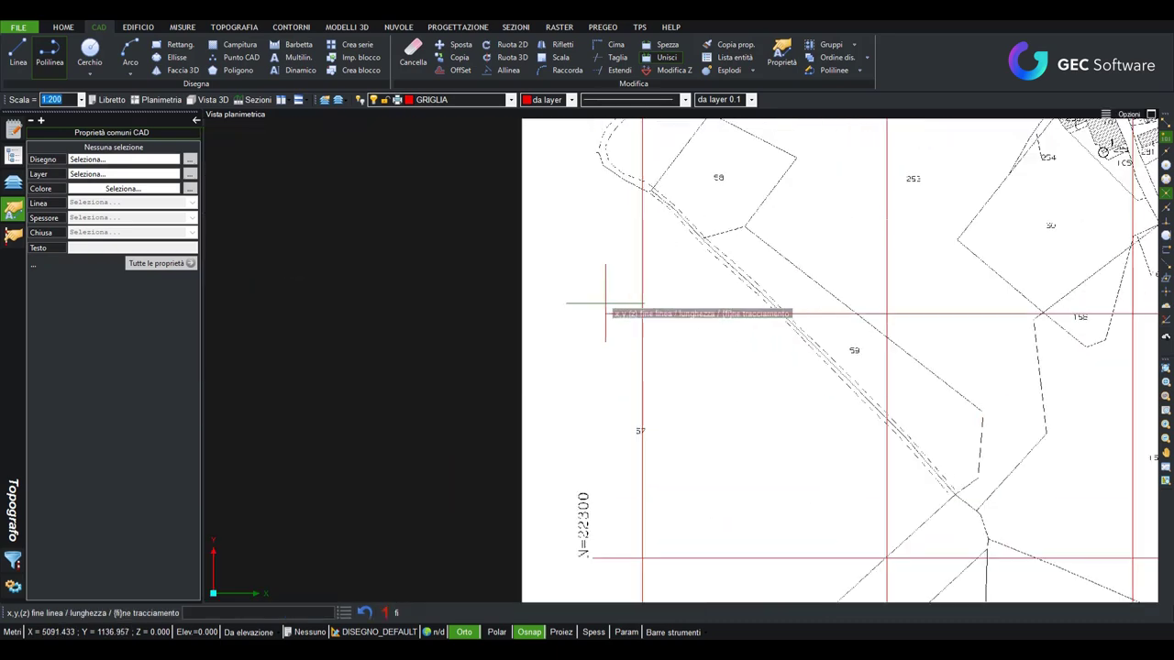
scroll(608, 309, "up", 2)
scroll(581, 328, "up", 2)
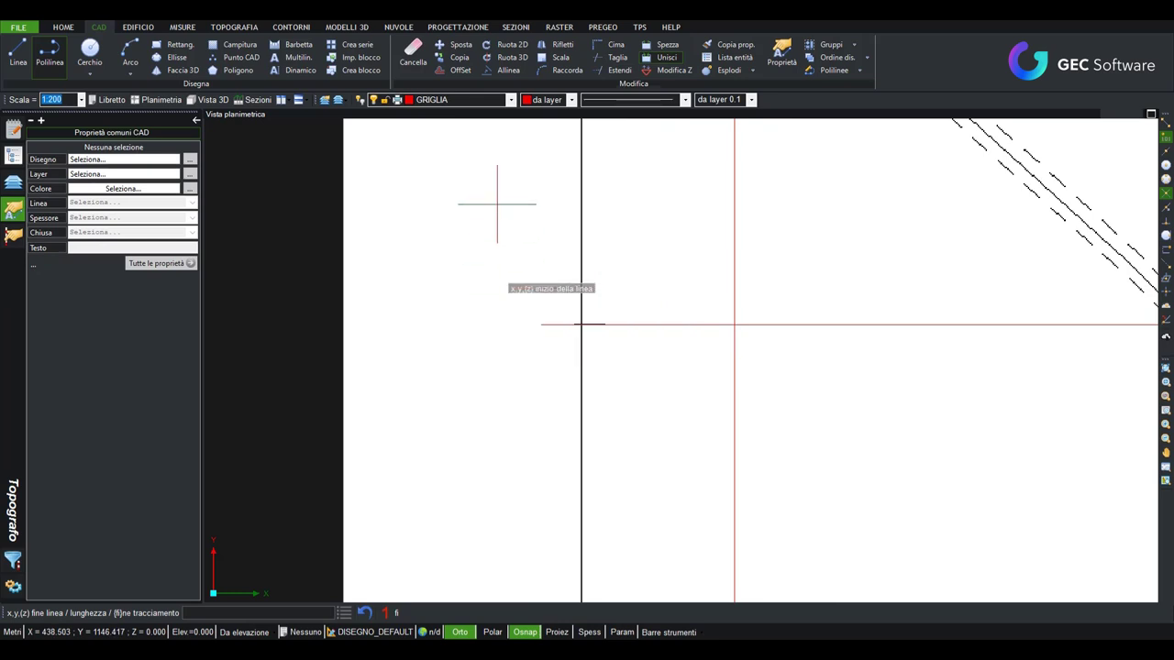
key("Return")
- Start the next grid line at the left border tick near parcel 56
scroll(498, 204, "up", 1)
scroll(477, 522, "down", 1)
scroll(492, 440, "down", 1)
scroll(515, 227, "up", 1)
middle_click_drag(514, 227, 532, 301)
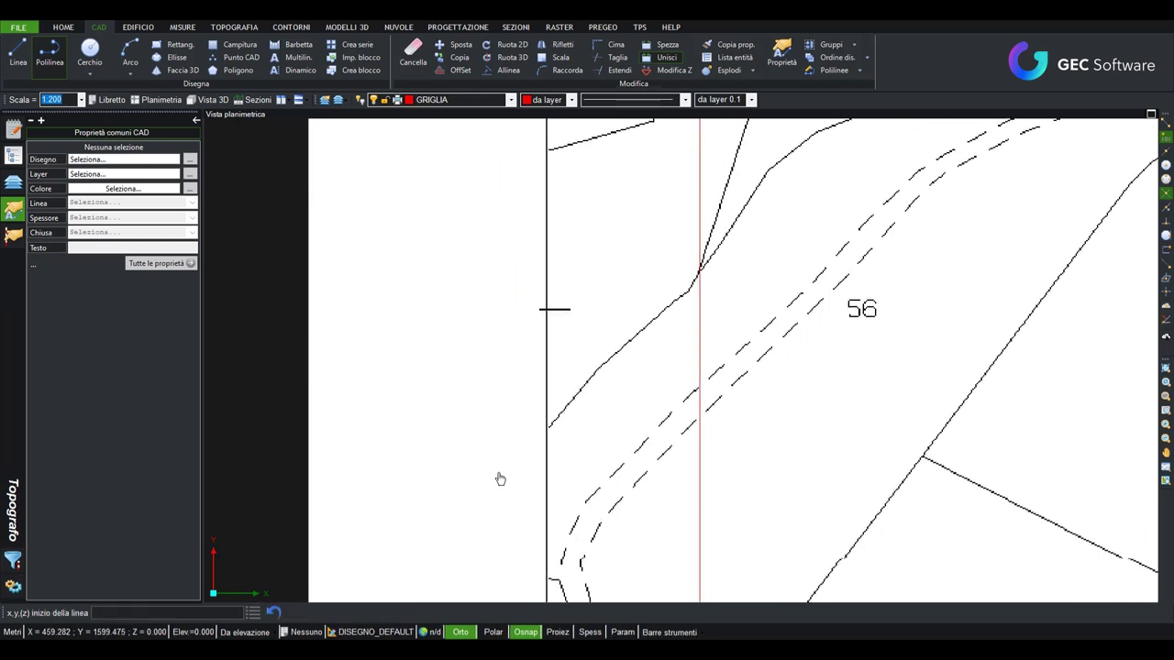
scroll(541, 312, "up", 3)
left_click(554, 326)
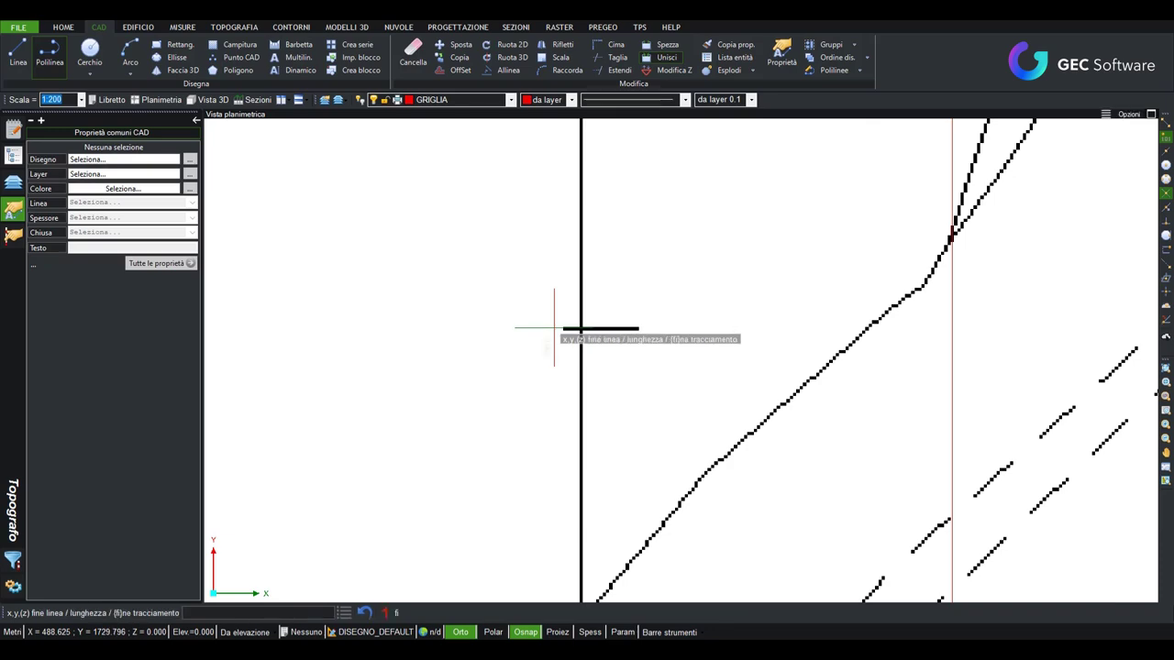
scroll(557, 330, "down", 2)
scroll(568, 344, "down", 2)
scroll(586, 362, "down", 2)
- End the parcel 56 grid line at the matching right border tick
scroll(591, 362, "down", 2)
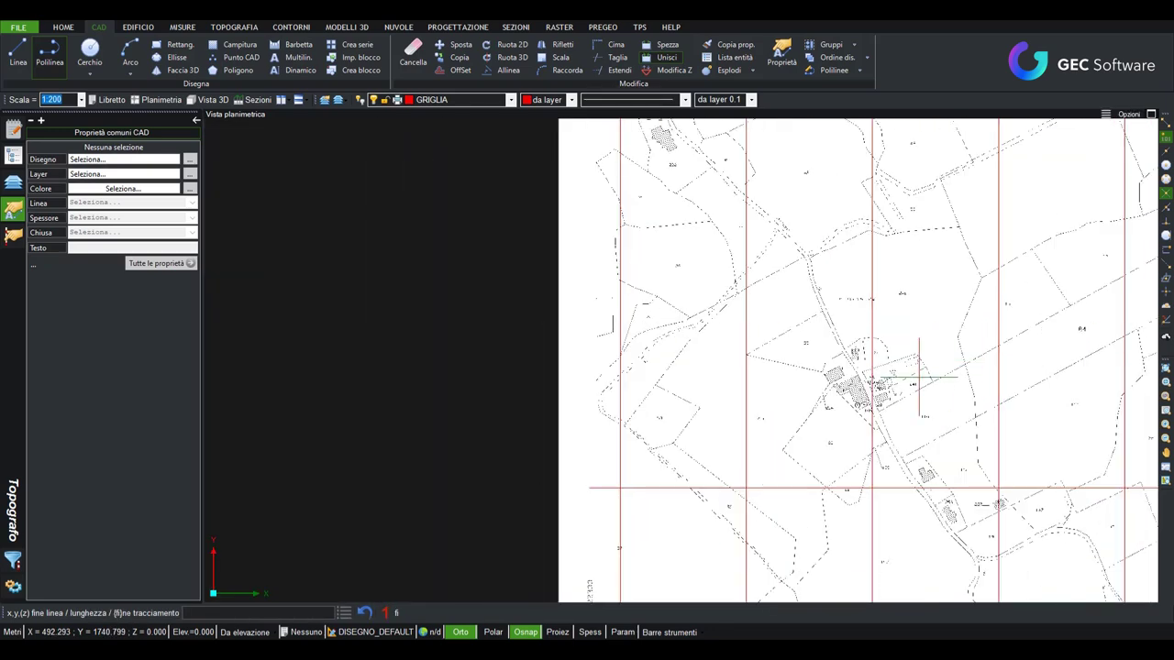
scroll(524, 380, "up", 2)
scroll(1016, 420, "up", 3)
scroll(1016, 421, "up", 2)
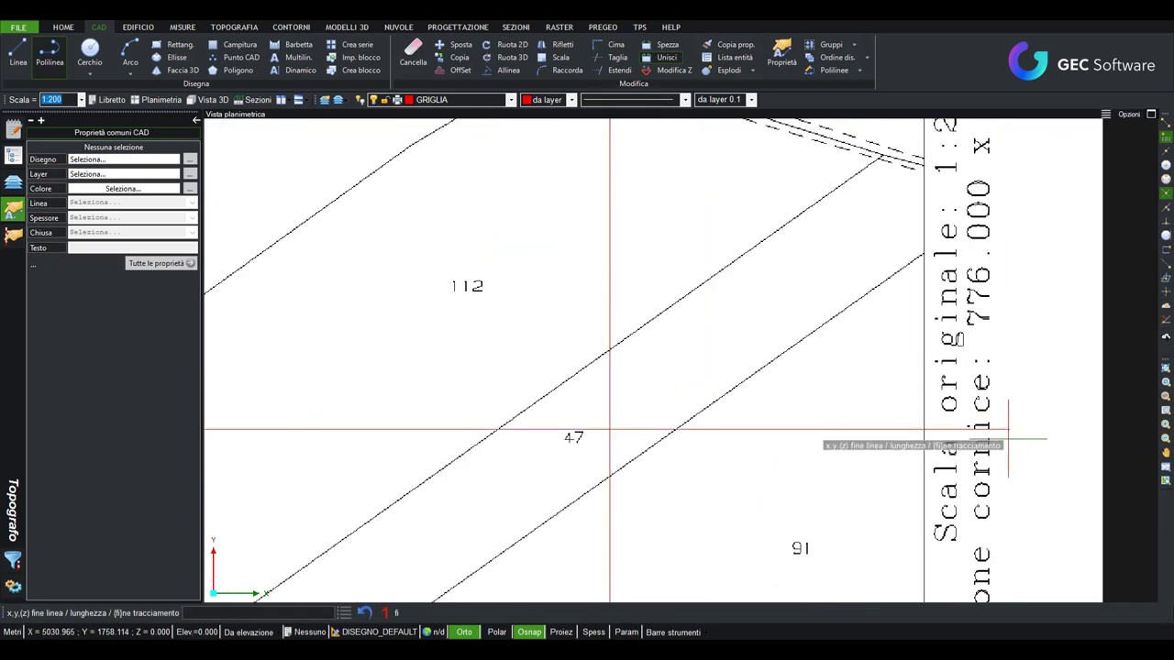
left_click(1025, 431)
- Draw another horizontal grid line from the right border tick beside the scale text to the left side
scroll(1034, 273, "down", 2)
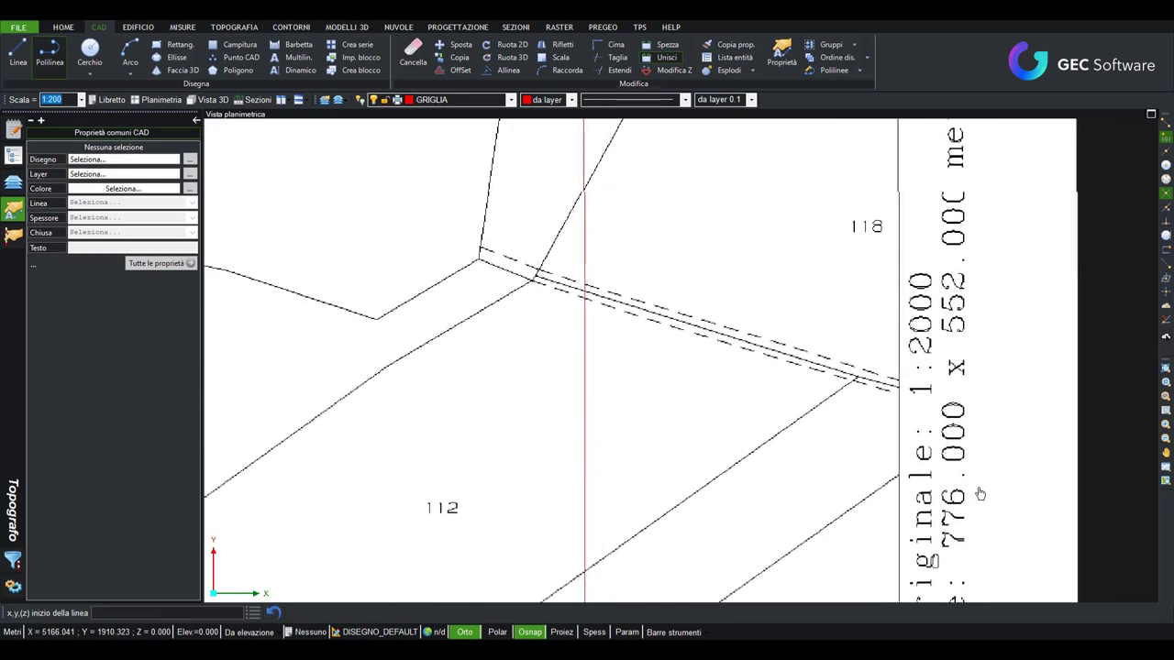
scroll(935, 384, "up", 3)
mouse_move(935, 383)
middle_mouse_down()
mouse_move(935, 526)
mouse_move(885, 394)
mouse_move(807, 252)
mouse_move(860, 266)
middle_mouse_up()
scroll(860, 266, "down", 3)
scroll(916, 272, "up", 2)
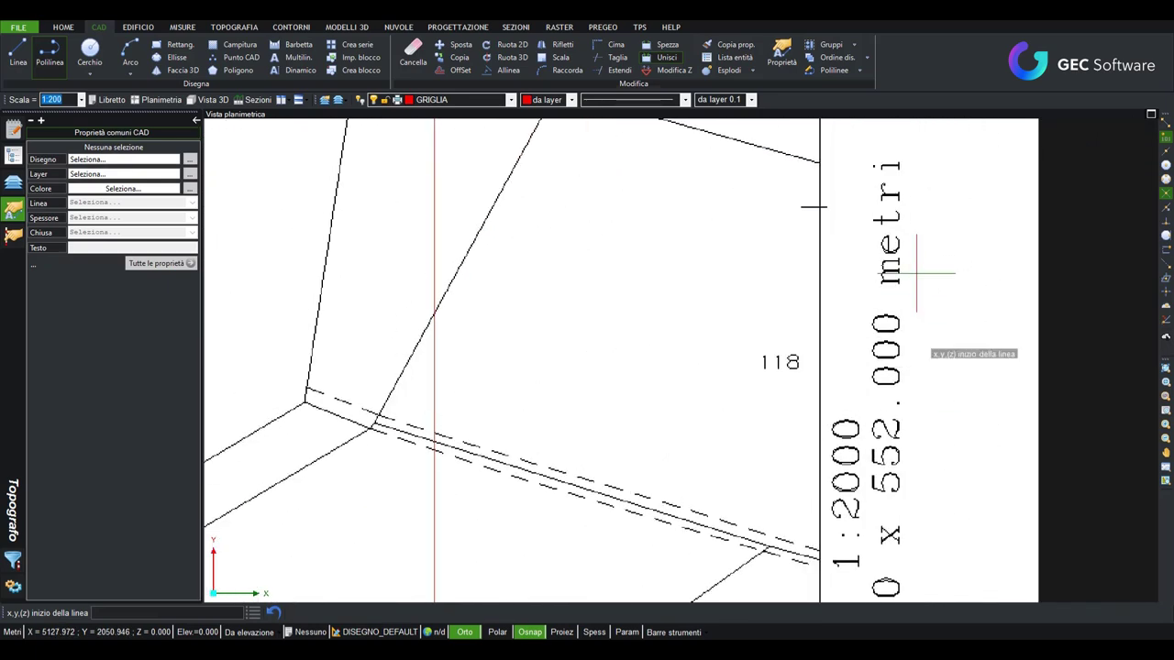
scroll(792, 322, "up", 2)
scroll(825, 337, "up", 2)
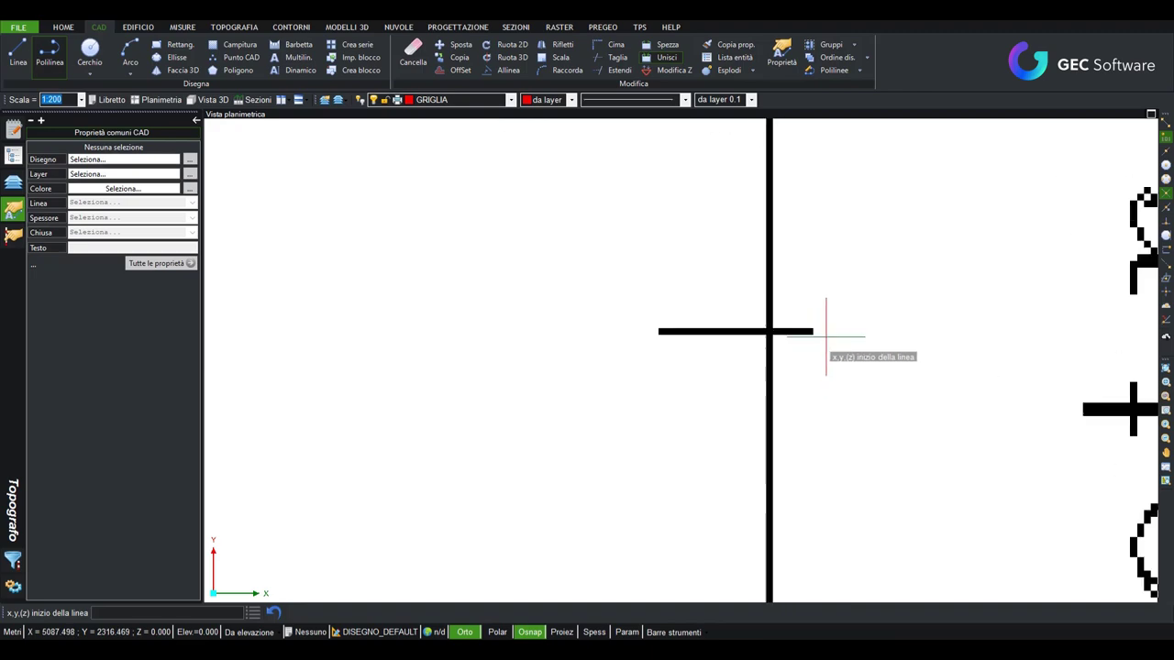
left_click(828, 331)
scroll(826, 336, "down", 2)
scroll(783, 336, "down", 2)
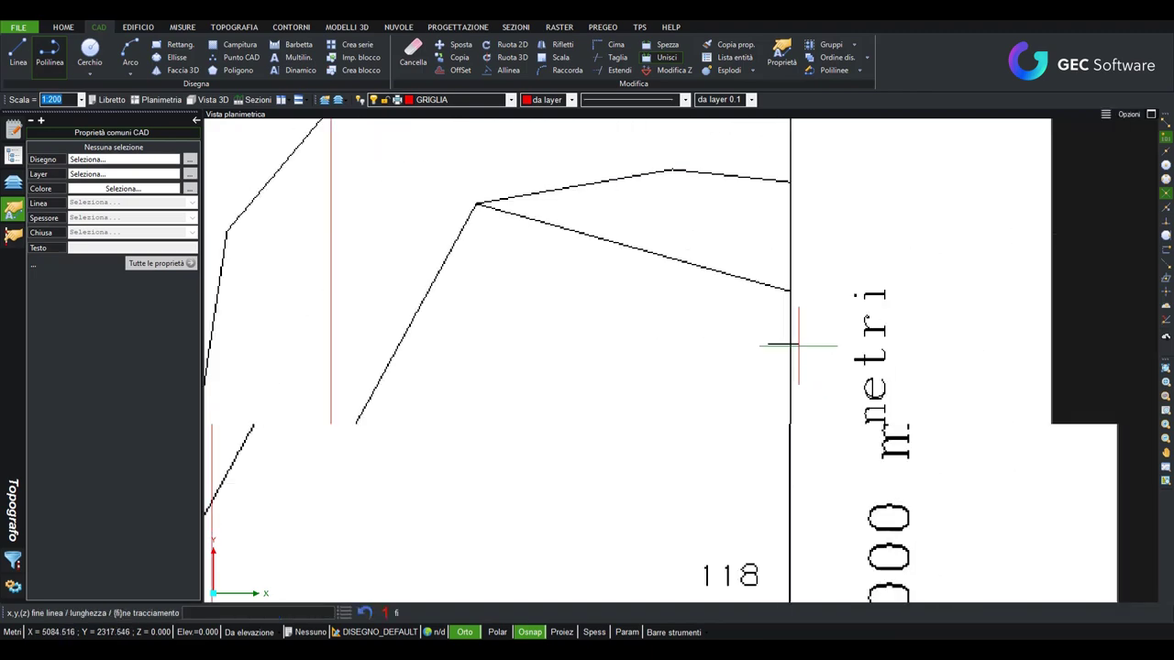
scroll(786, 340, "down", 2)
scroll(802, 348, "down", 2)
scroll(432, 354, "down", 2)
middle_click_drag(432, 354, 948, 385)
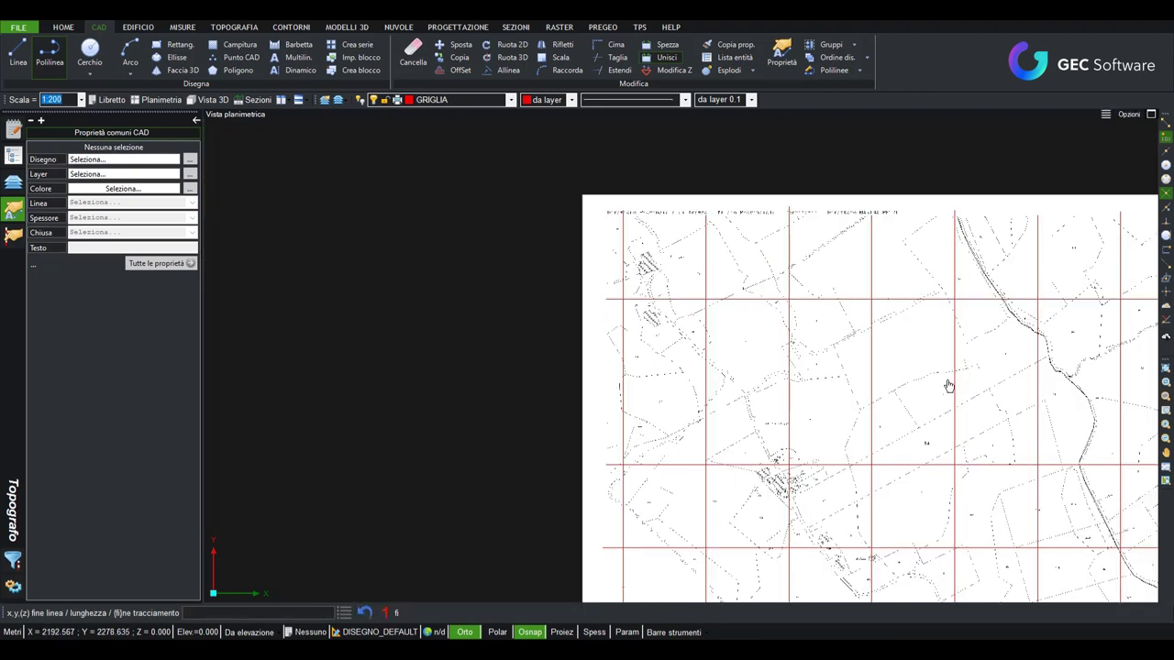
scroll(721, 385, "down", 1)
scroll(697, 383, "up", 3)
scroll(633, 387, "up", 2)
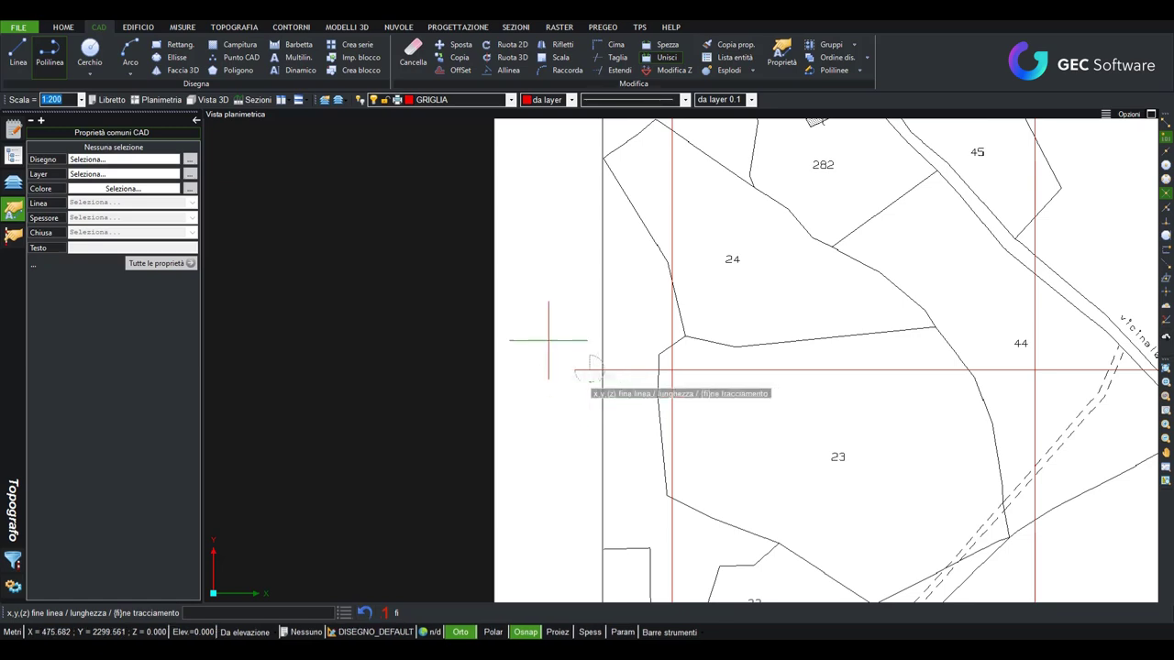
key("Return")
- Zoom out to show the complete red grid over the whole map sheet
middle_click_drag(542, 293, 551, 541)
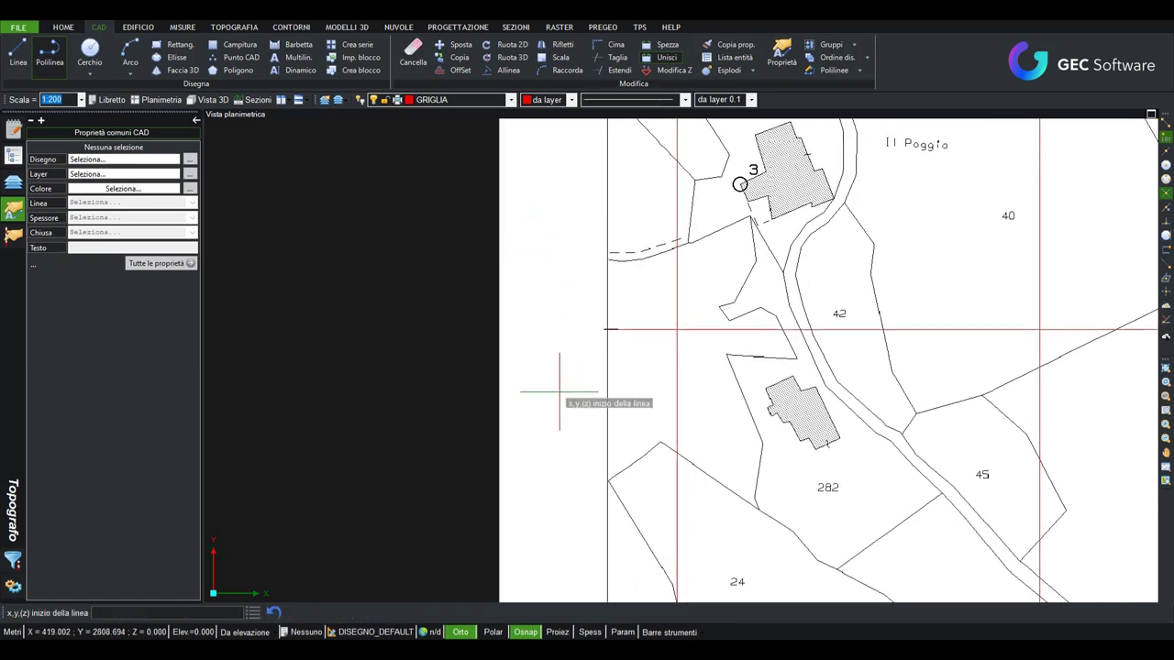
scroll(566, 401, "down", 2)
scroll(566, 360, "down", 2)
middle_click_drag(706, 371, 610, 314)
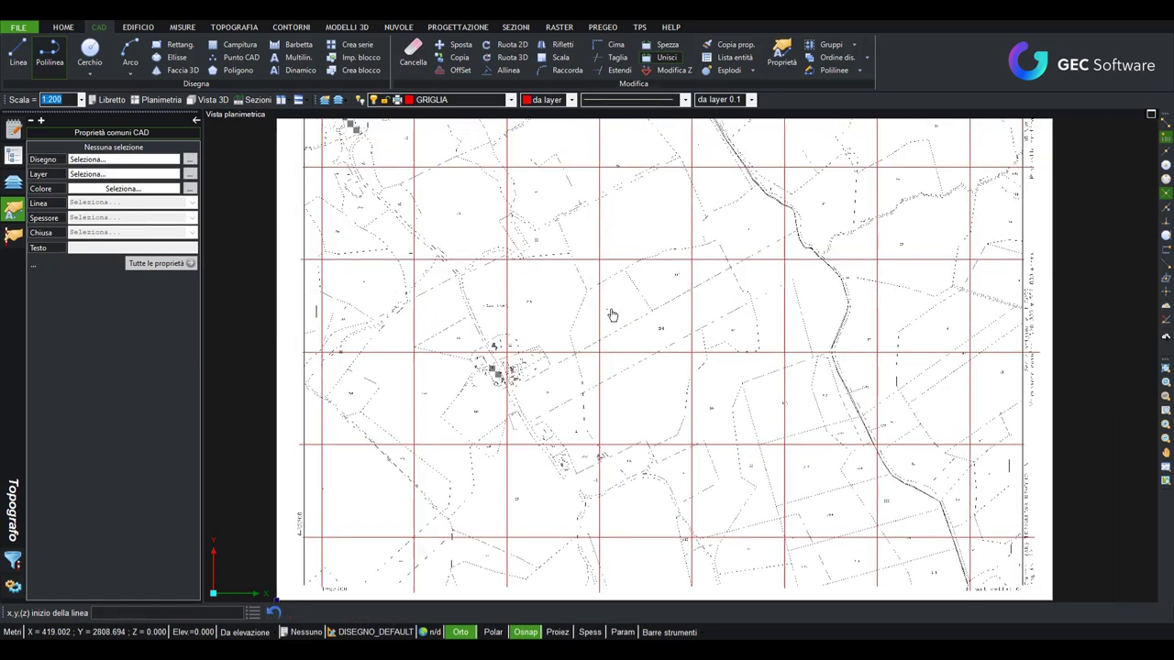
scroll(662, 340, "down", 3)
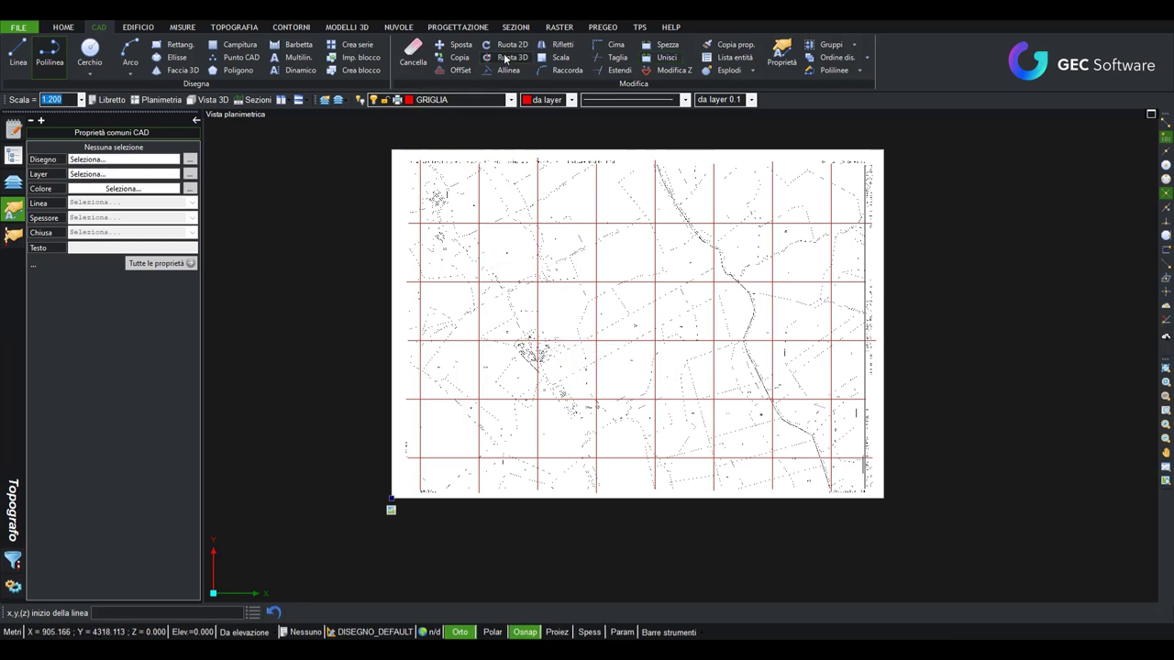
- Start raster georeferencing of the map image by homologous points using the grid step option
left_click(554, 27)
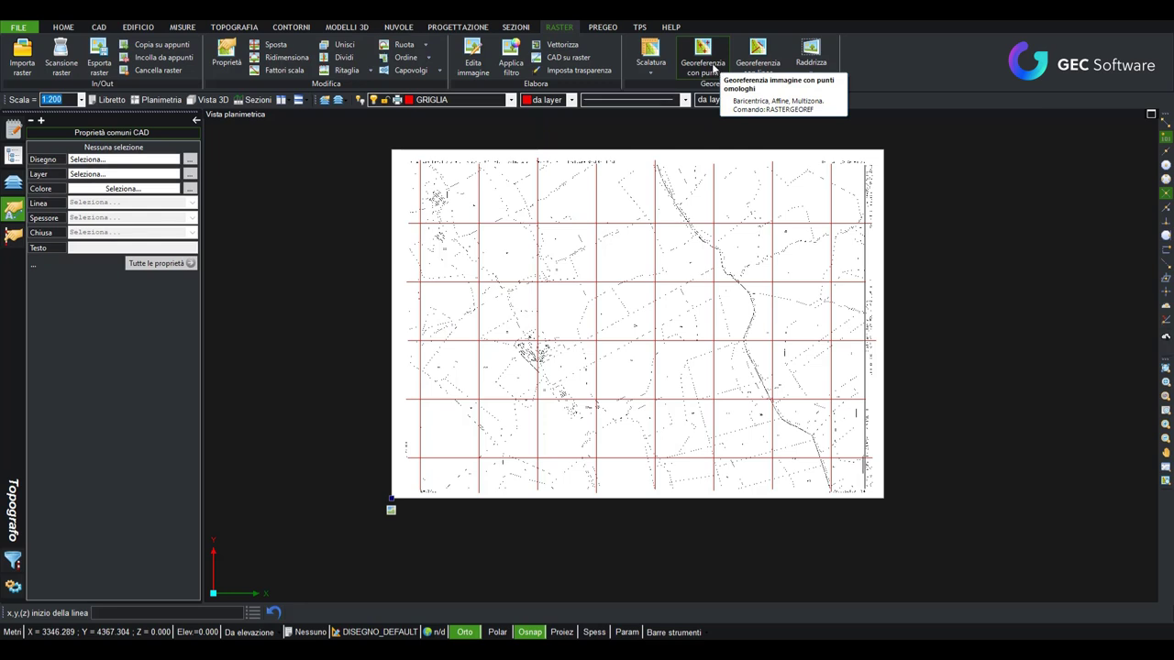
left_click(713, 68)
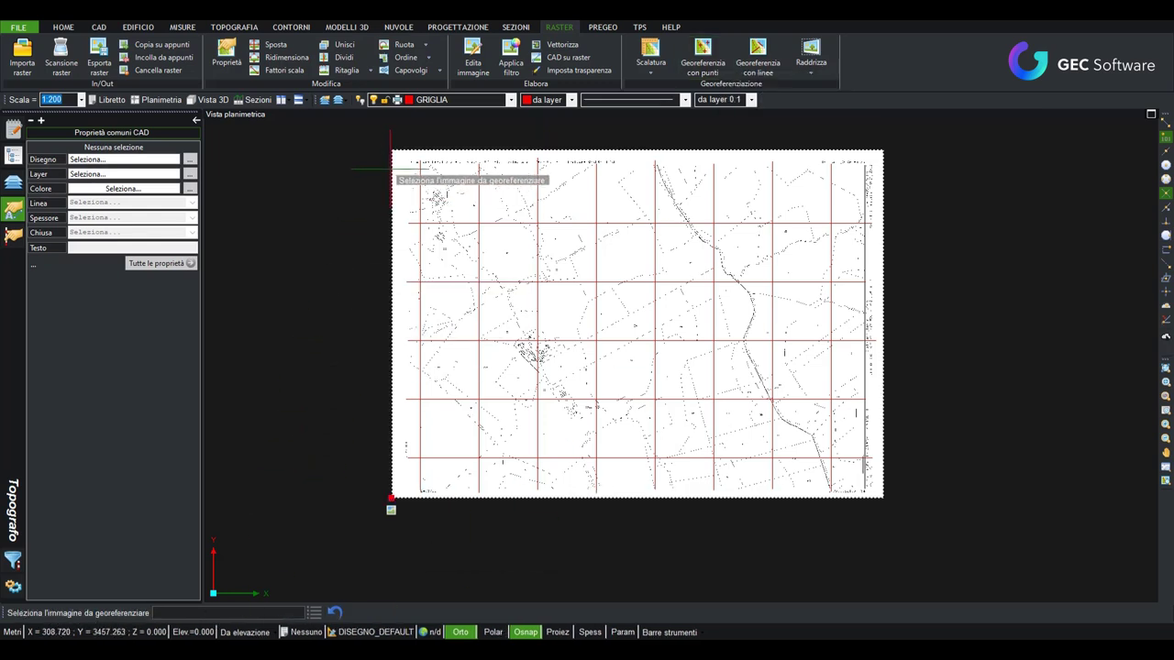
left_click(396, 177)
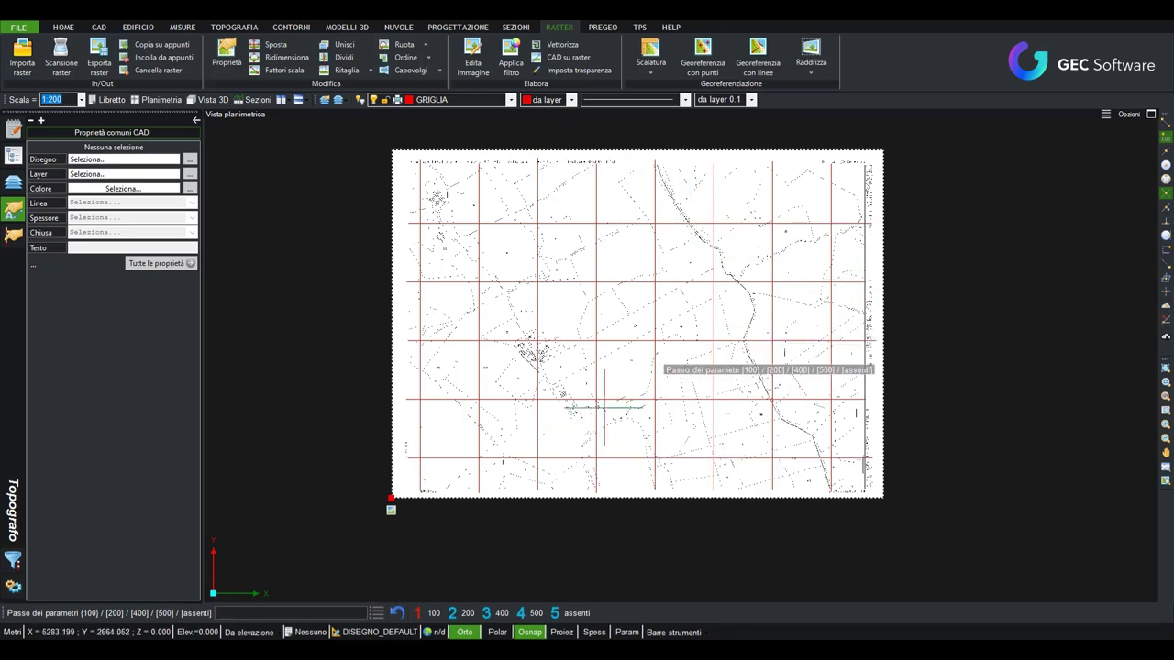
scroll(449, 514, "up", 3)
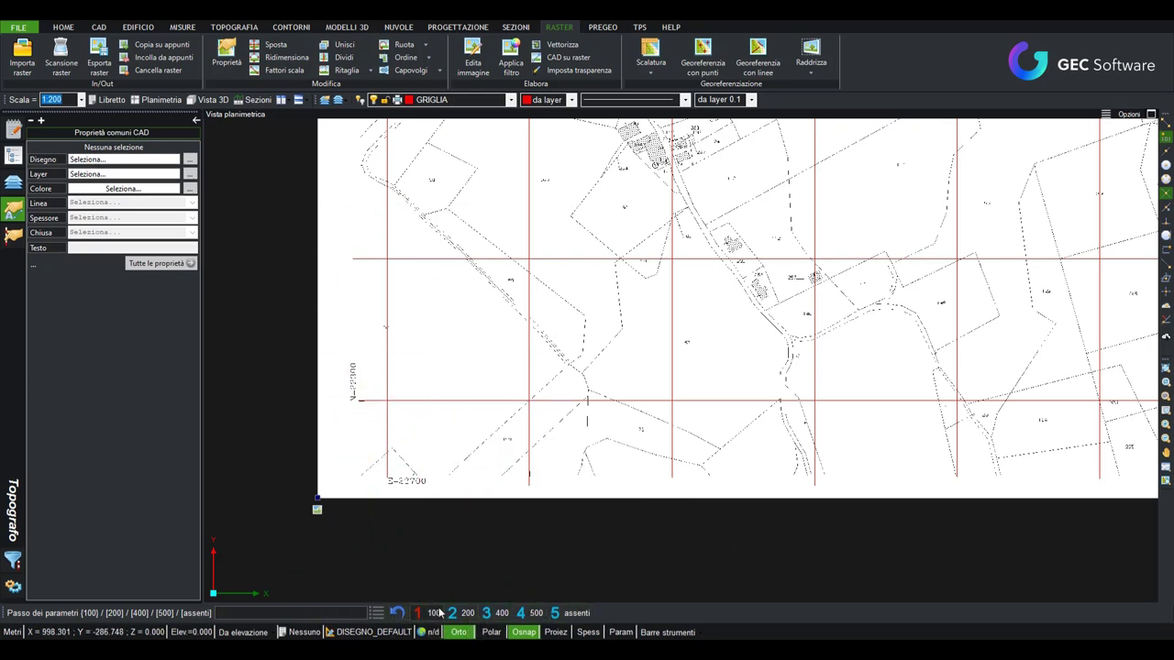
scroll(438, 500, "down", 2)
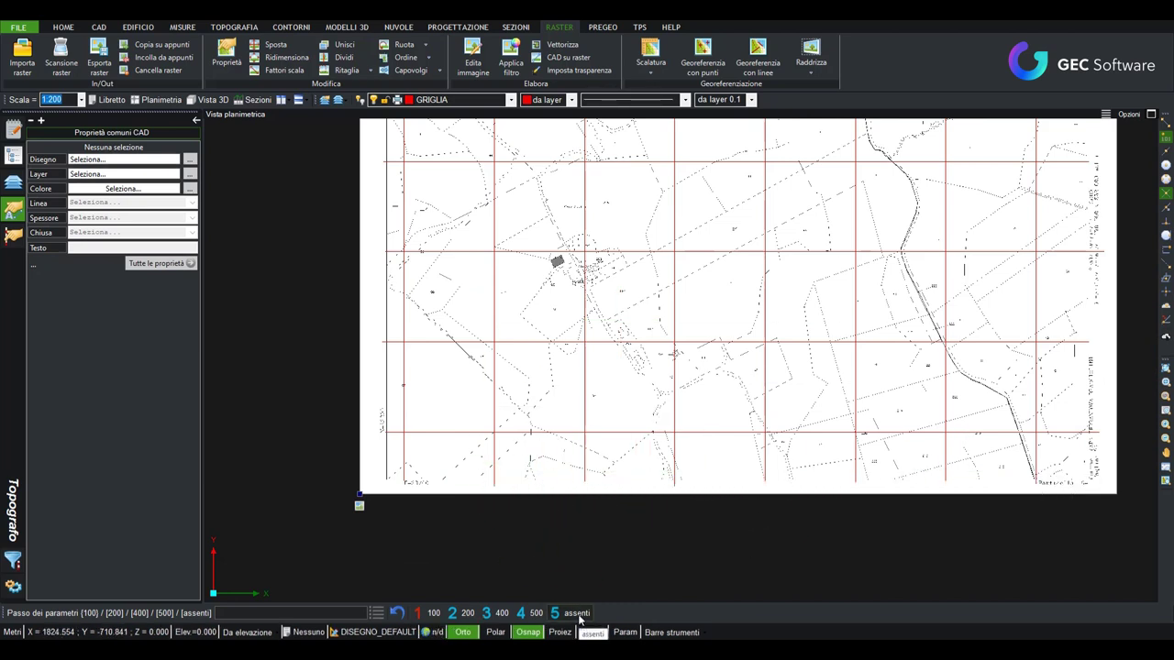
left_click(433, 614)
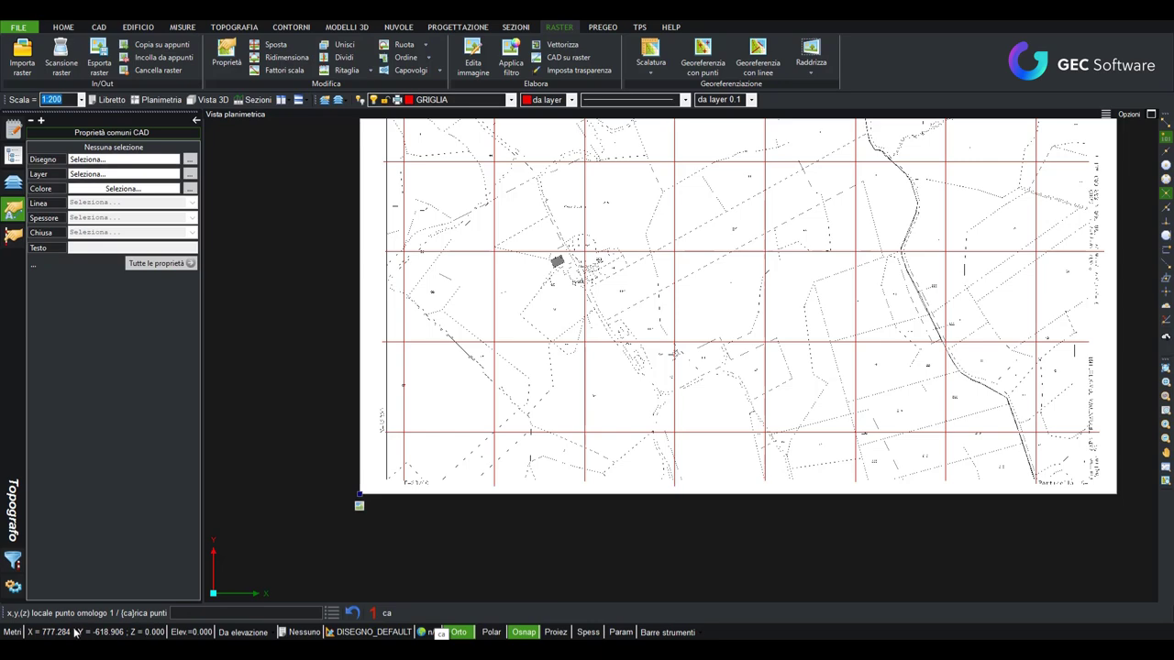
- Mark the E=23700 / N=22300 grid intersection as homologous point 1
scroll(461, 379, "up", 2)
scroll(463, 468, "up", 6)
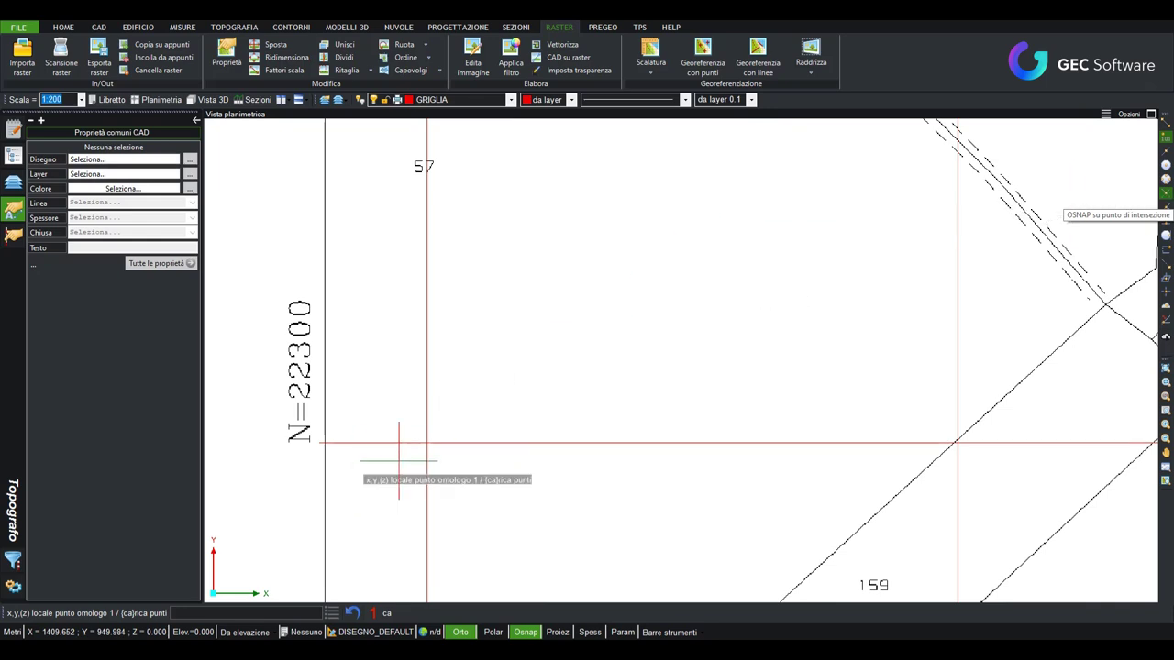
scroll(394, 445, "up", 4)
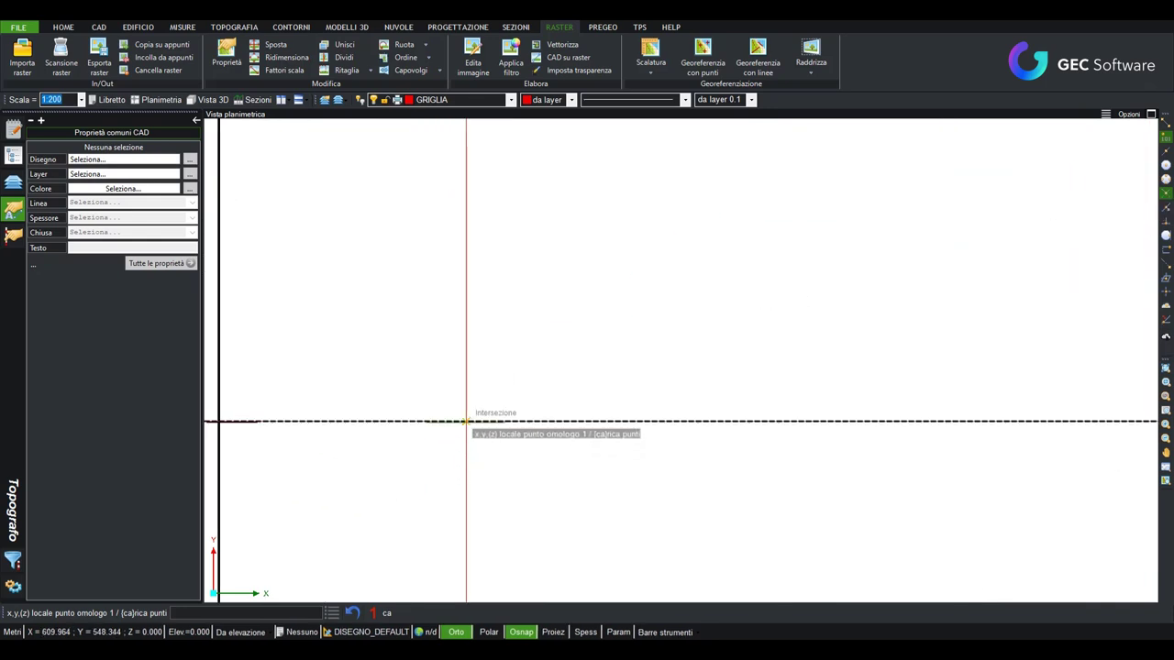
left_click(466, 422)
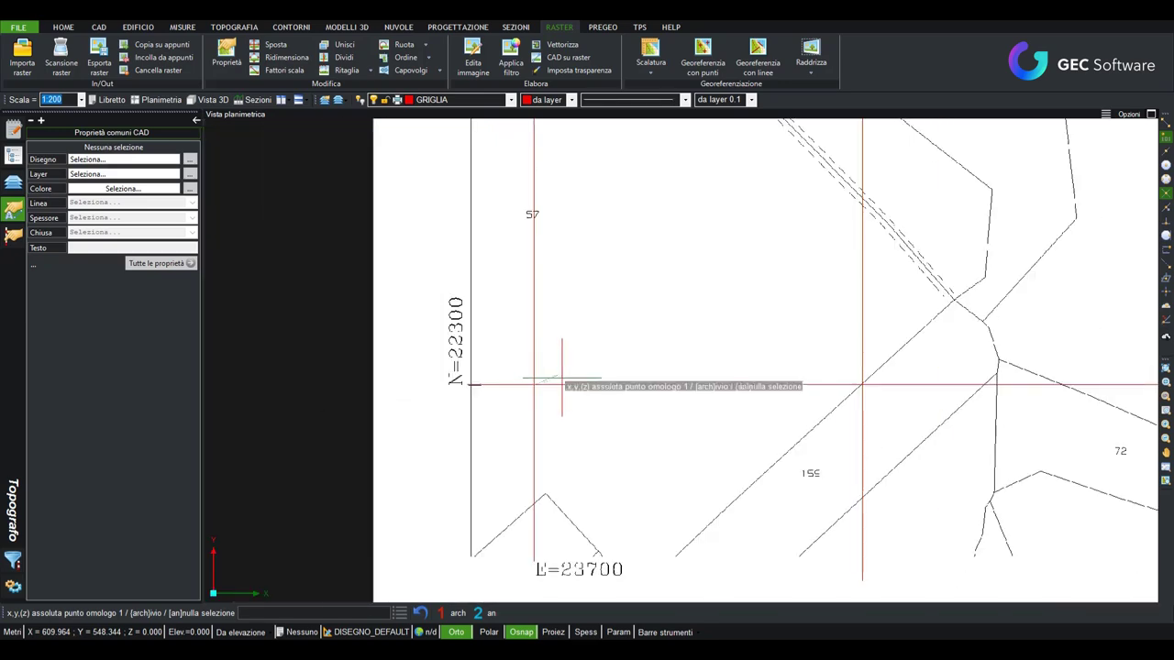
scroll(562, 386, "down", 3)
scroll(570, 495, "up", 5)
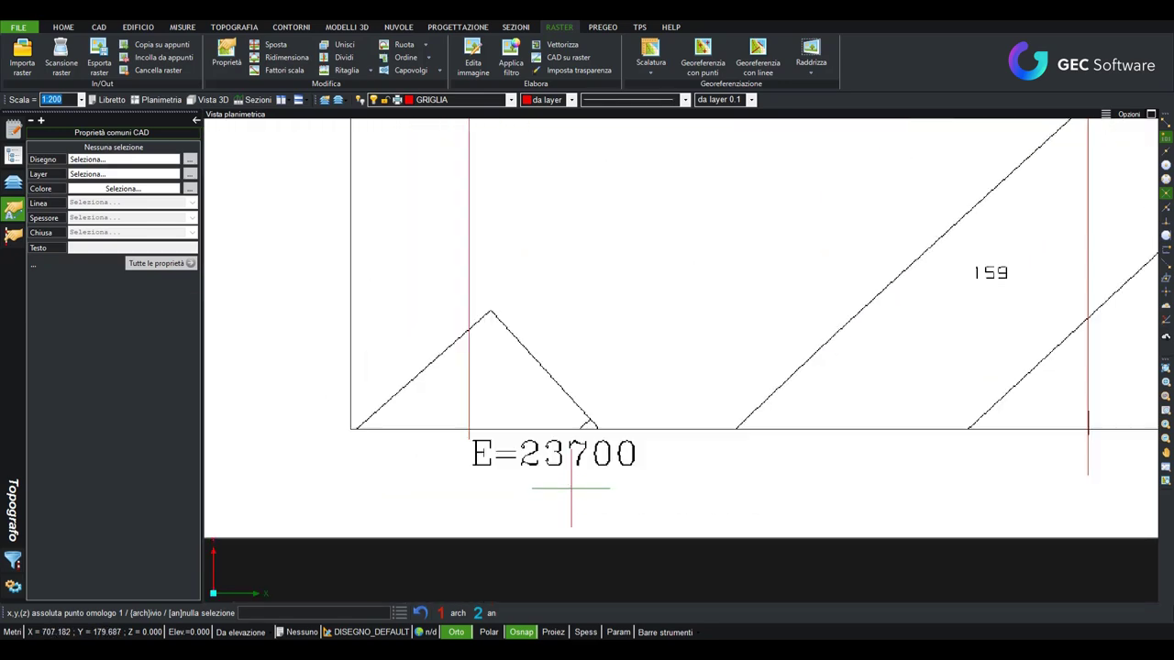
scroll(570, 487, "down", 1)
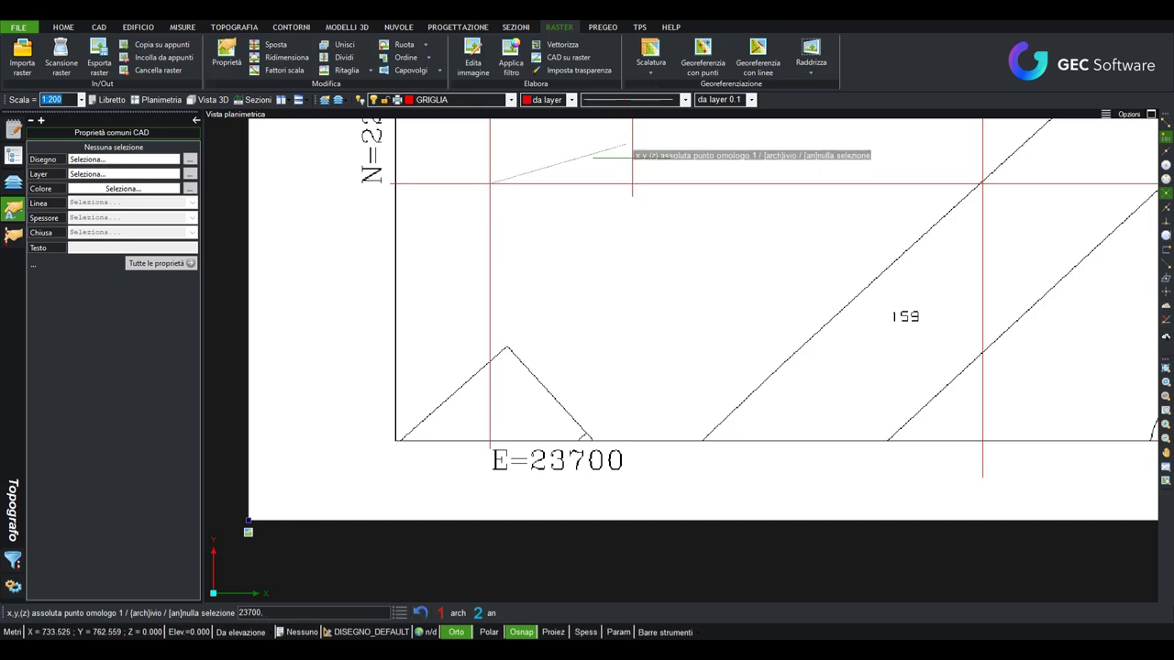
middle_click_drag(621, 277, 621, 380)
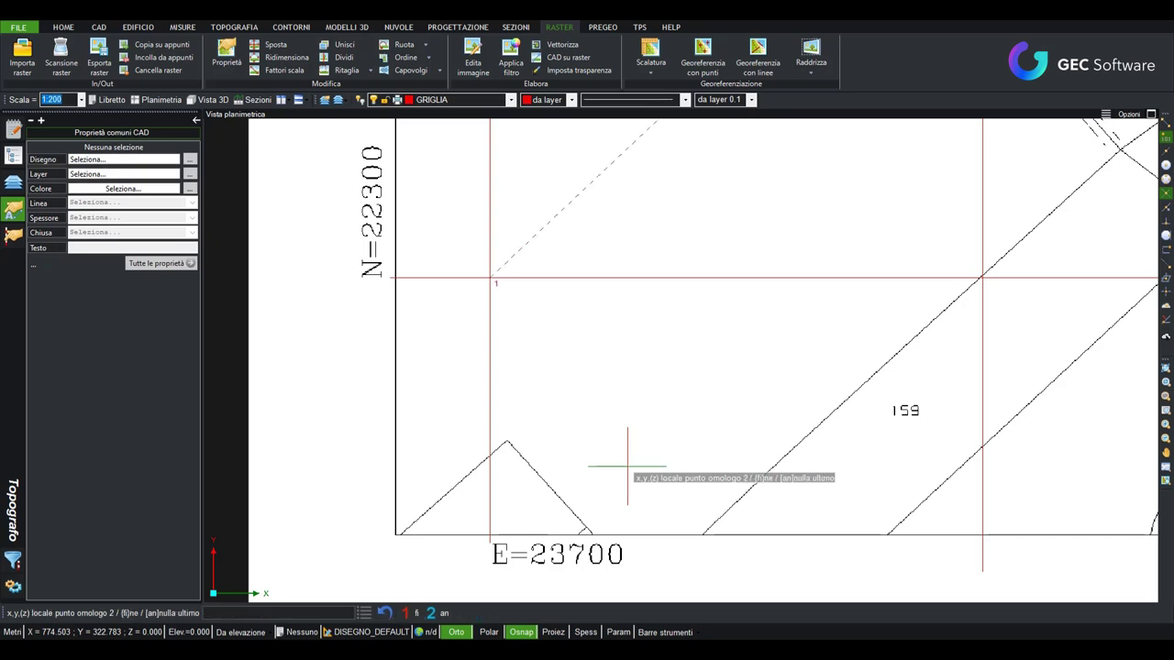
scroll(573, 329, "down", 2)
scroll(573, 329, "down", 3)
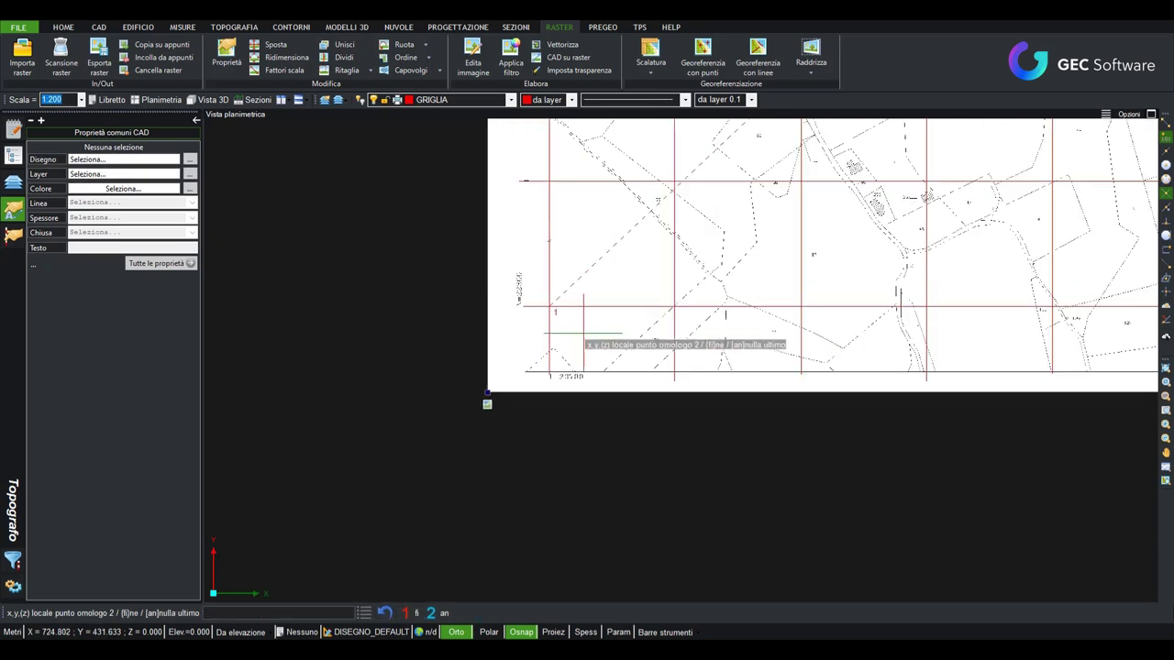
scroll(669, 312, "up", 3)
scroll(688, 350, "up", 2)
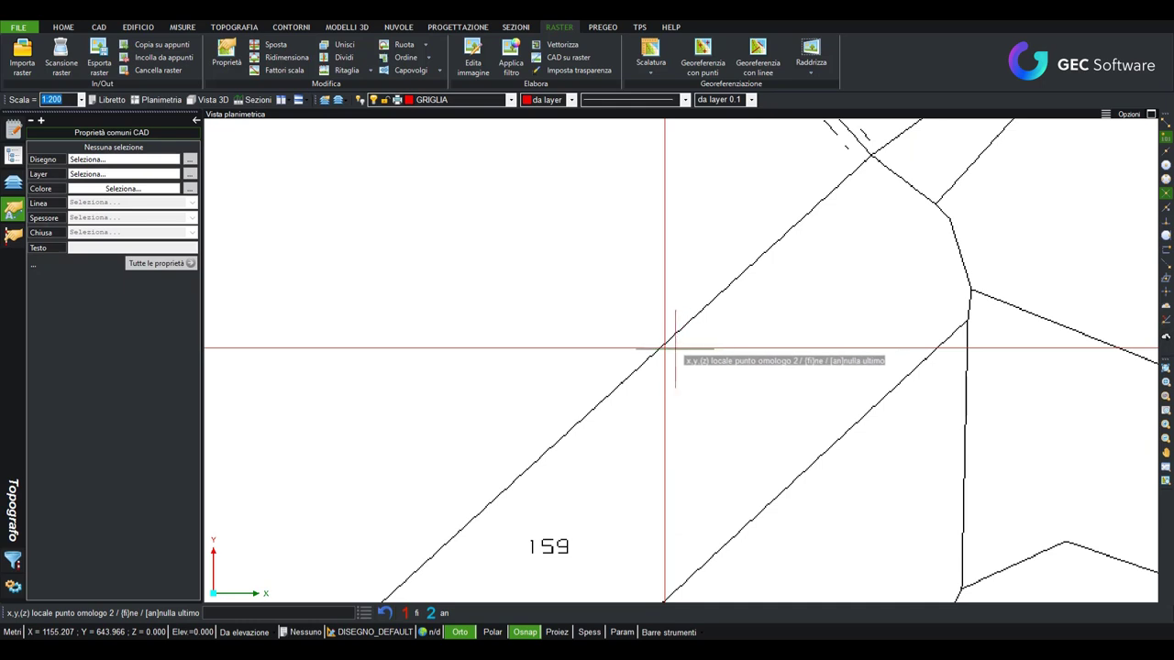
- Match the next grid intersection as point 2 at 23800,22300
left_click(665, 348)
scroll(664, 348, "down", 2)
scroll(665, 348, "down", 2)
type("23800,22300")
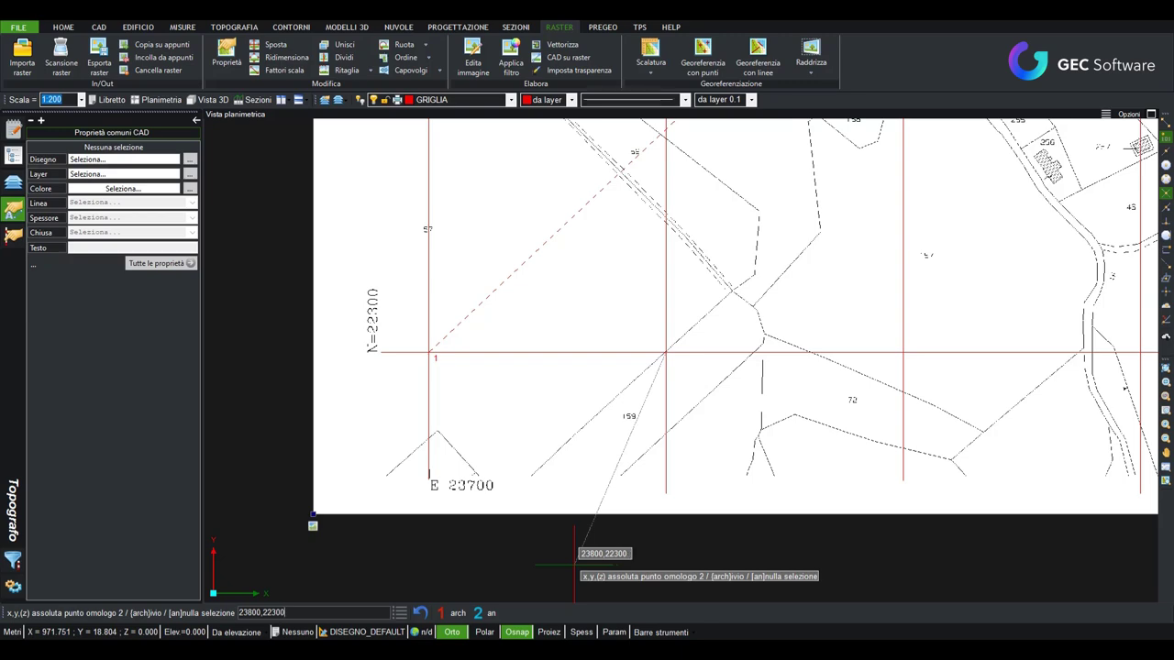
key("Return")
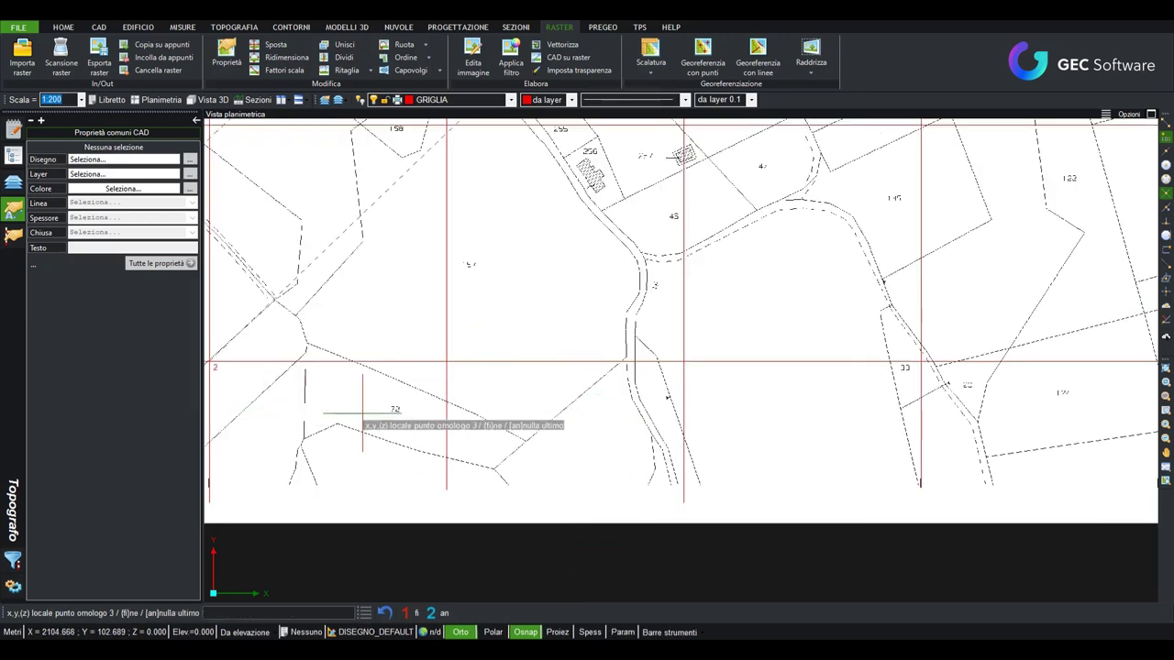
scroll(362, 412, "down", 3)
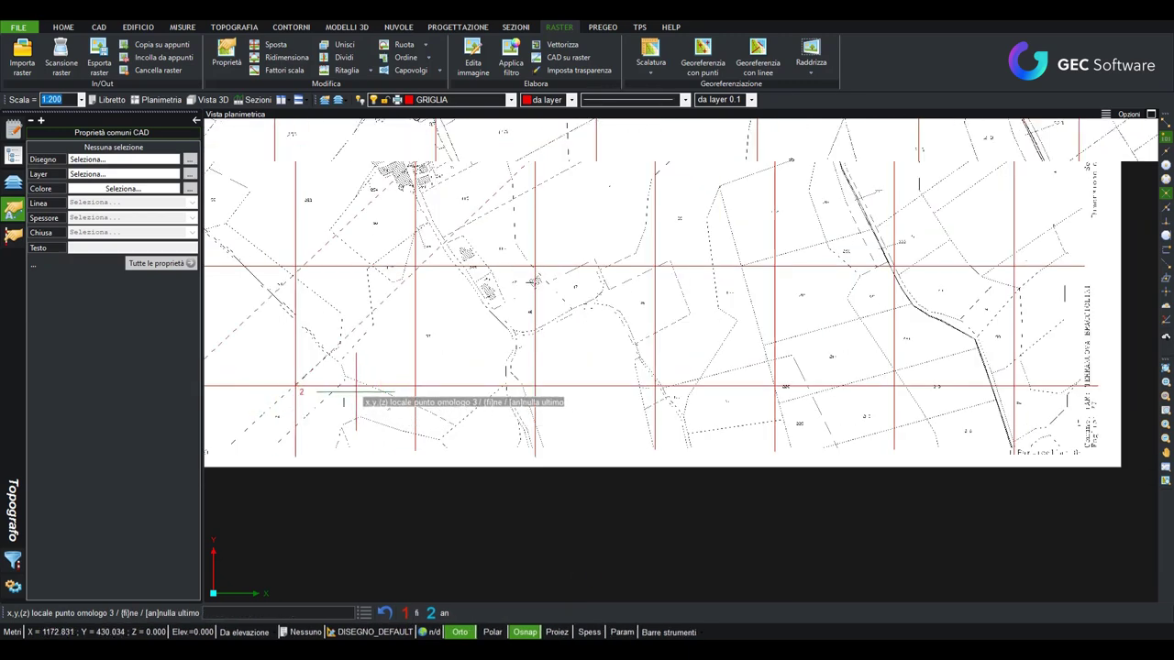
scroll(404, 394, "up", 2)
scroll(459, 399, "up", 2)
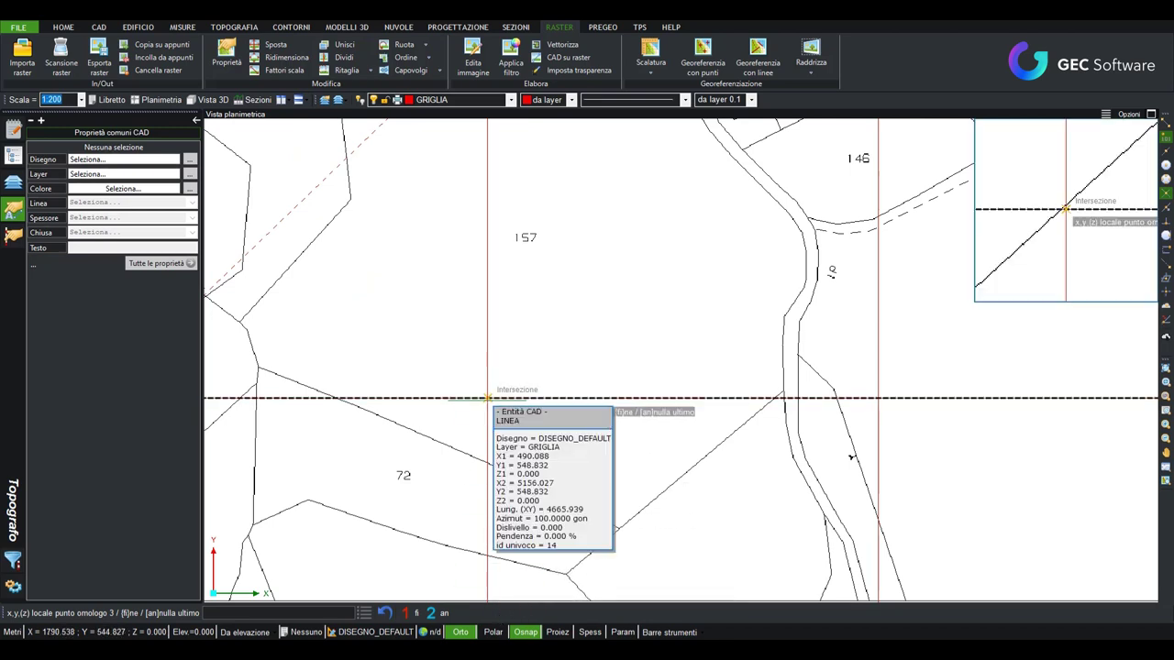
- Match the following intersections as points 3 and 4 at 23900,22300 and 24000,22300
left_click(487, 398)
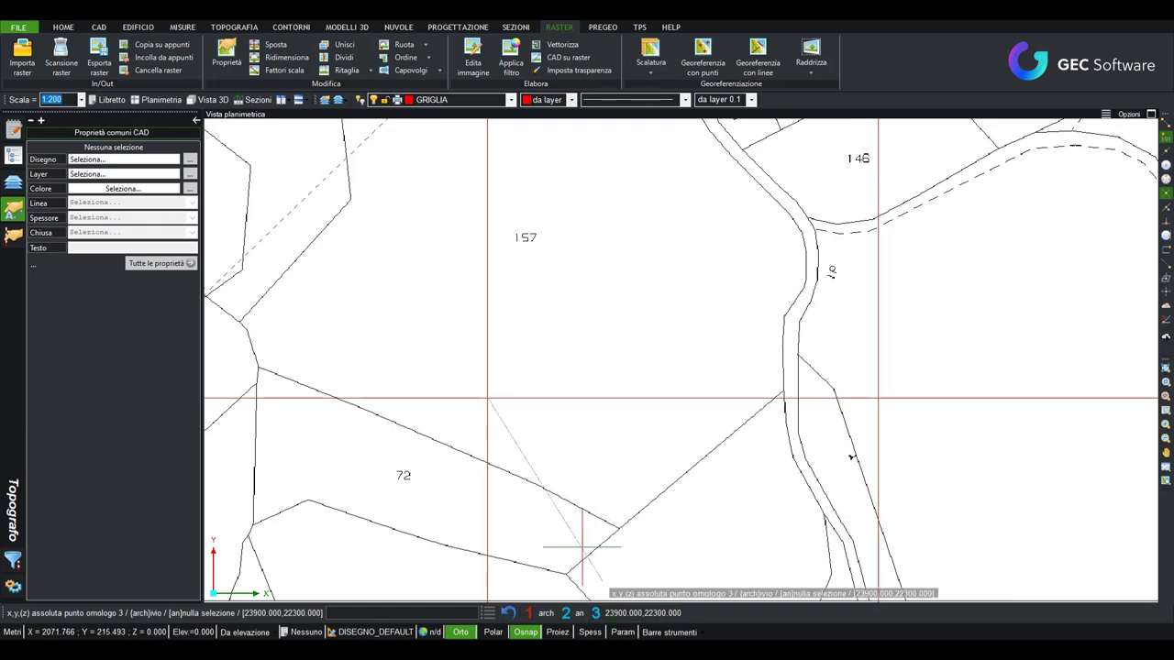
left_click(646, 612)
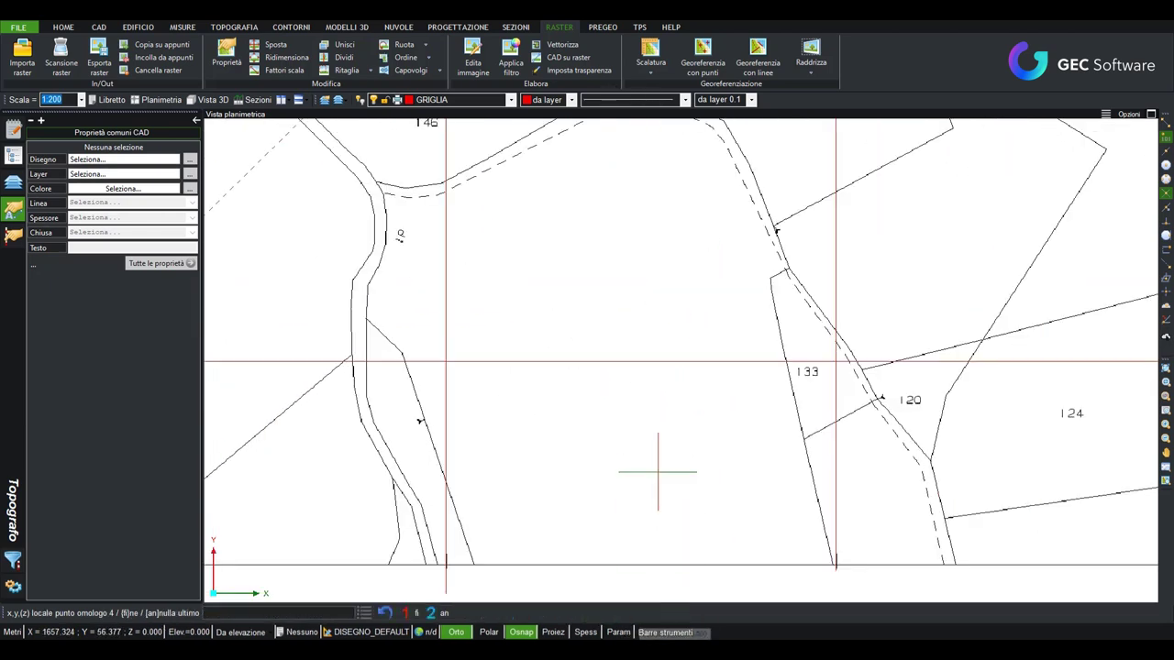
left_click(446, 362)
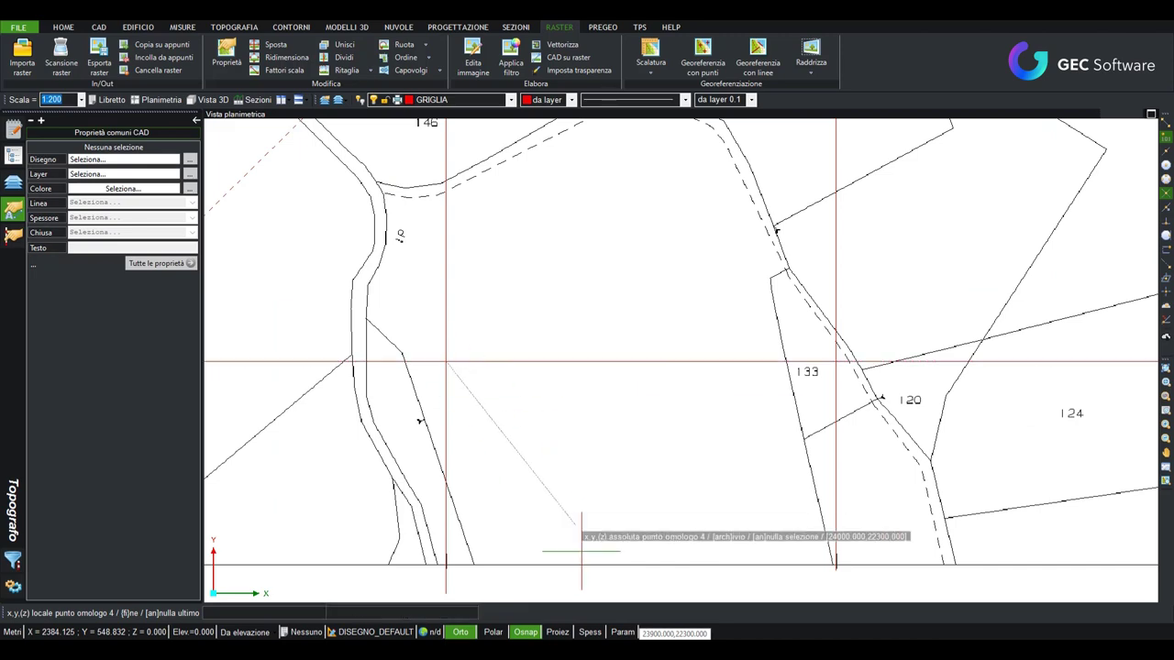
left_click(596, 614)
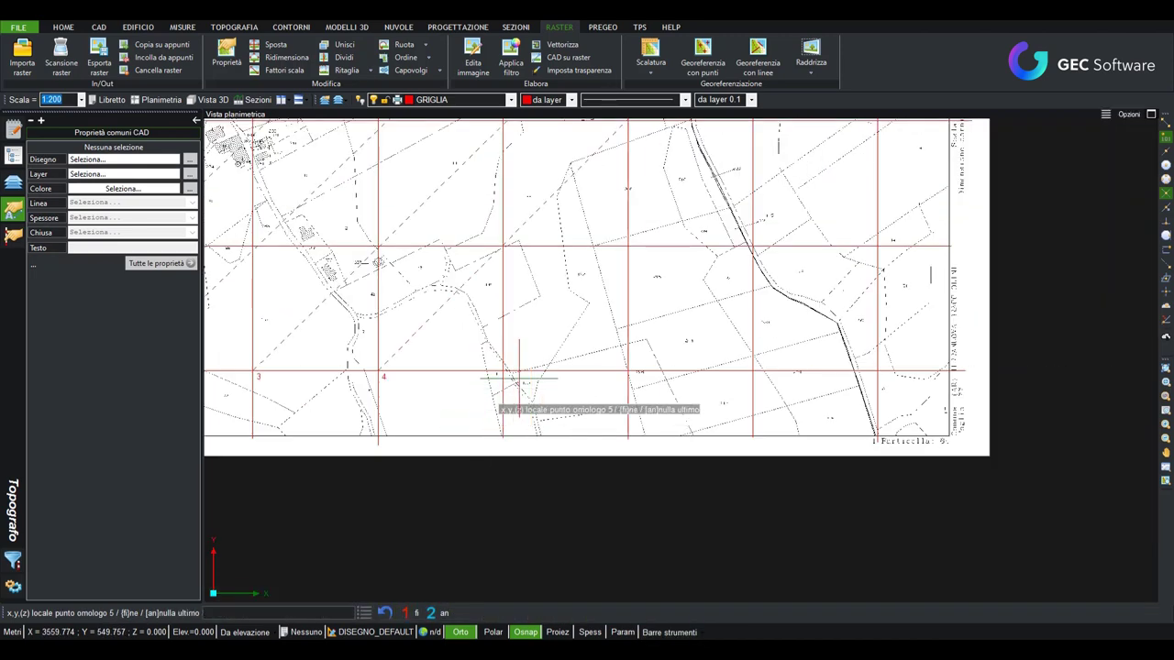
- Pick grid intersections for points 5–11, accepting suggested coordinates such as 24200,22300 and 23800,22500
left_click(505, 373)
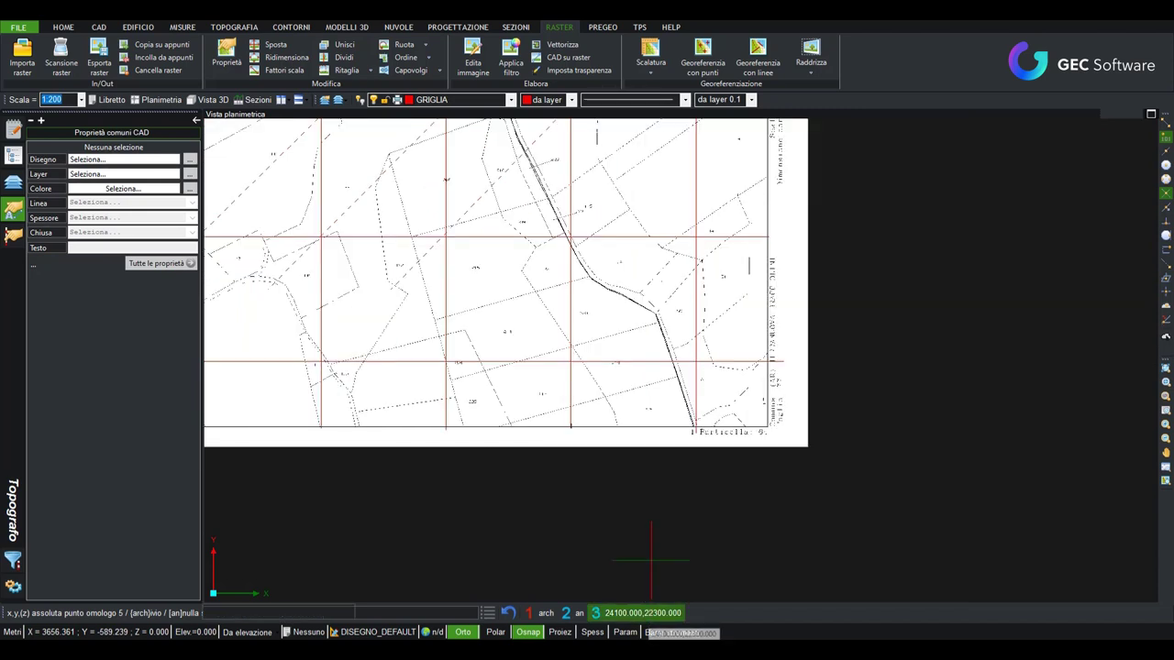
left_click(446, 361)
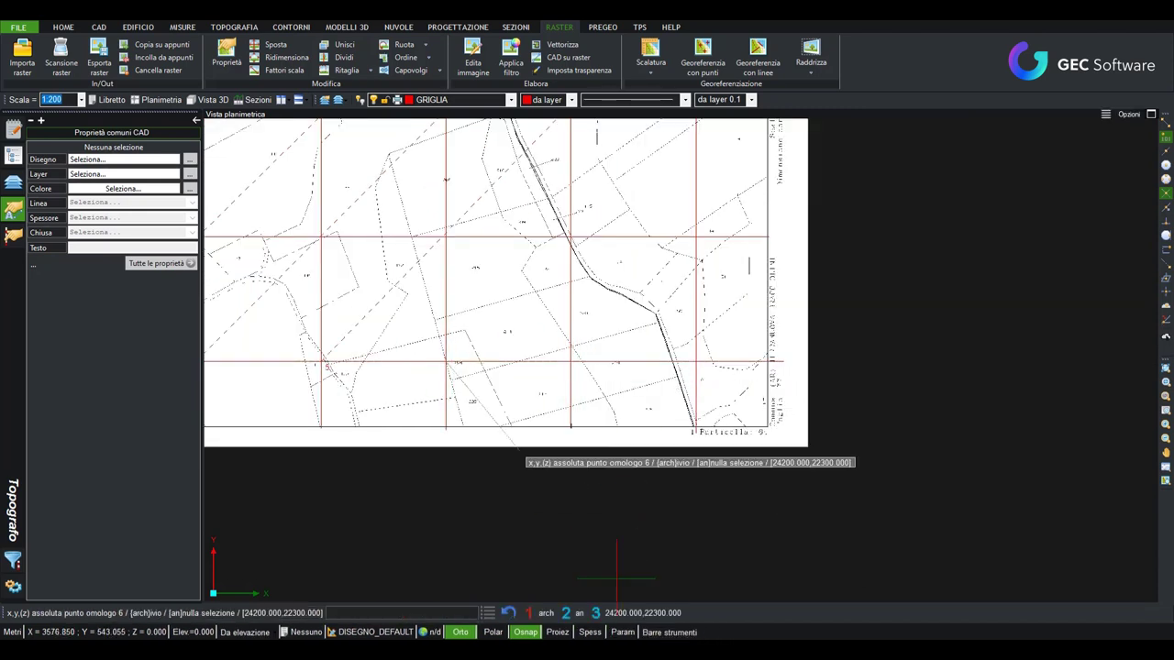
left_click(637, 616)
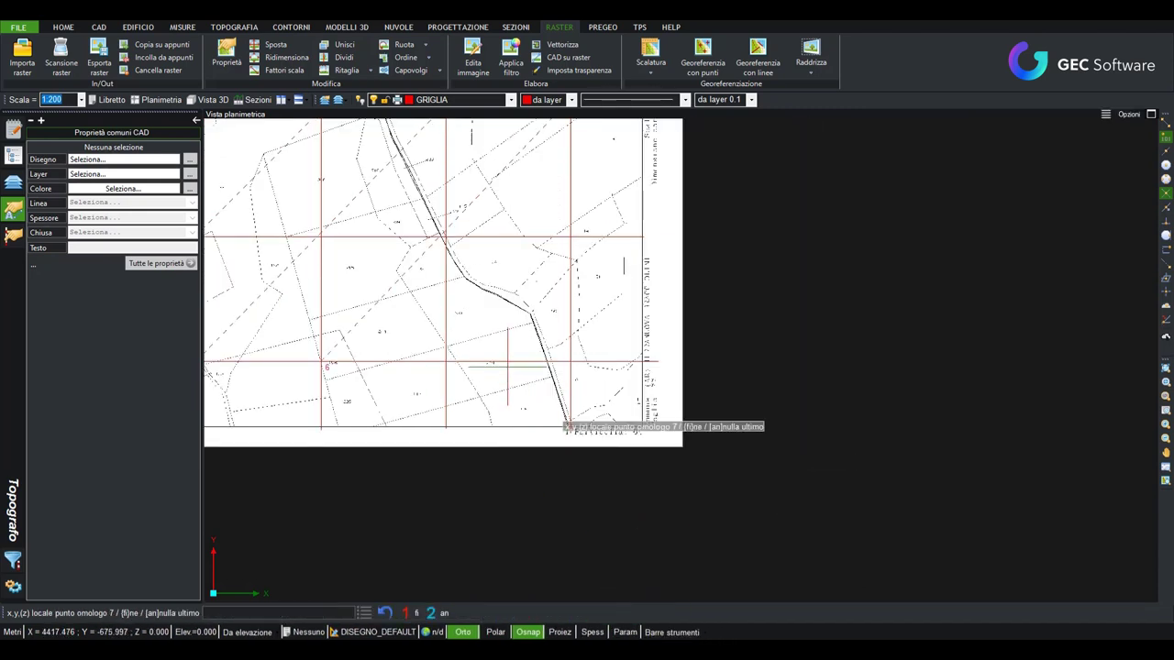
left_click(446, 361)
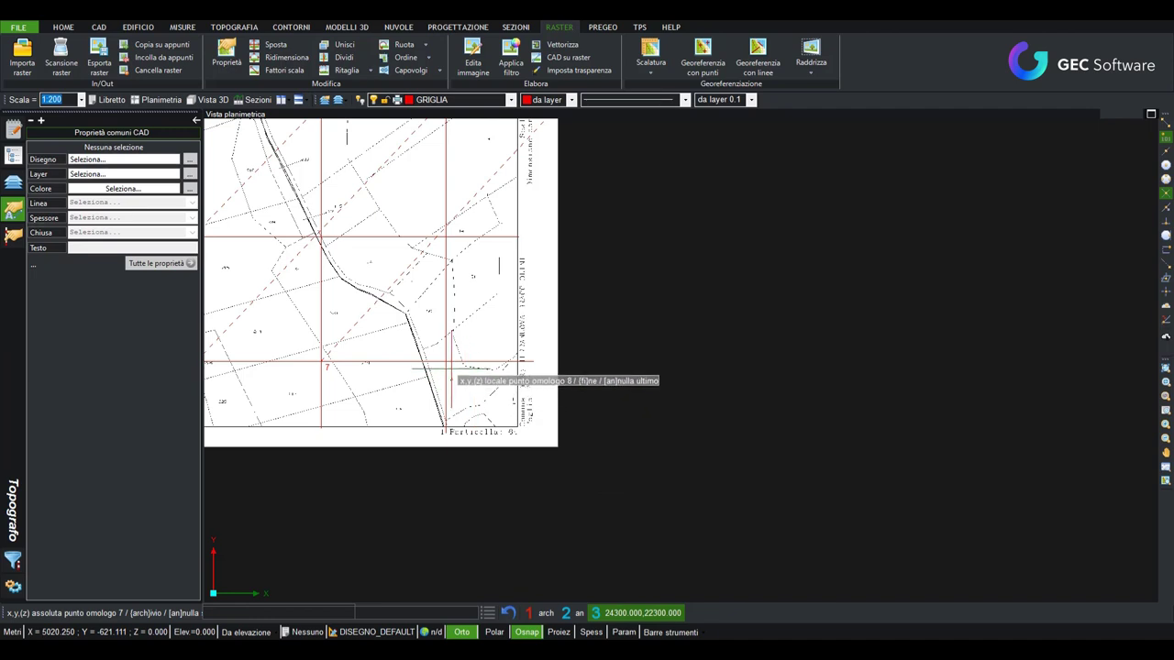
left_click(445, 362)
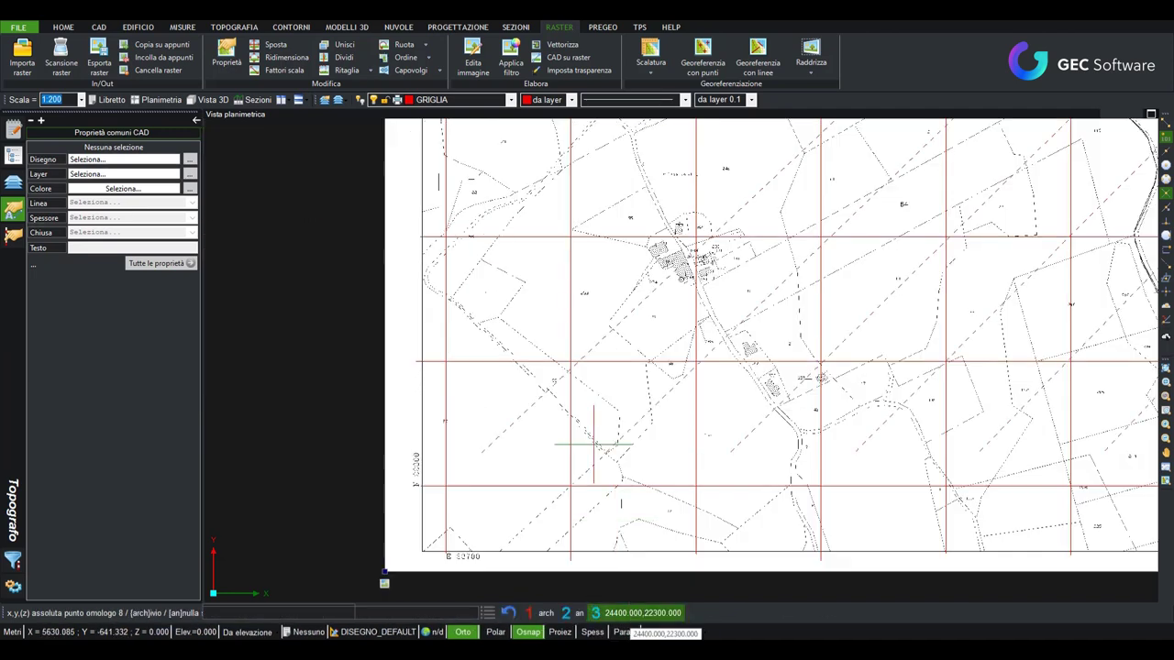
key("Return")
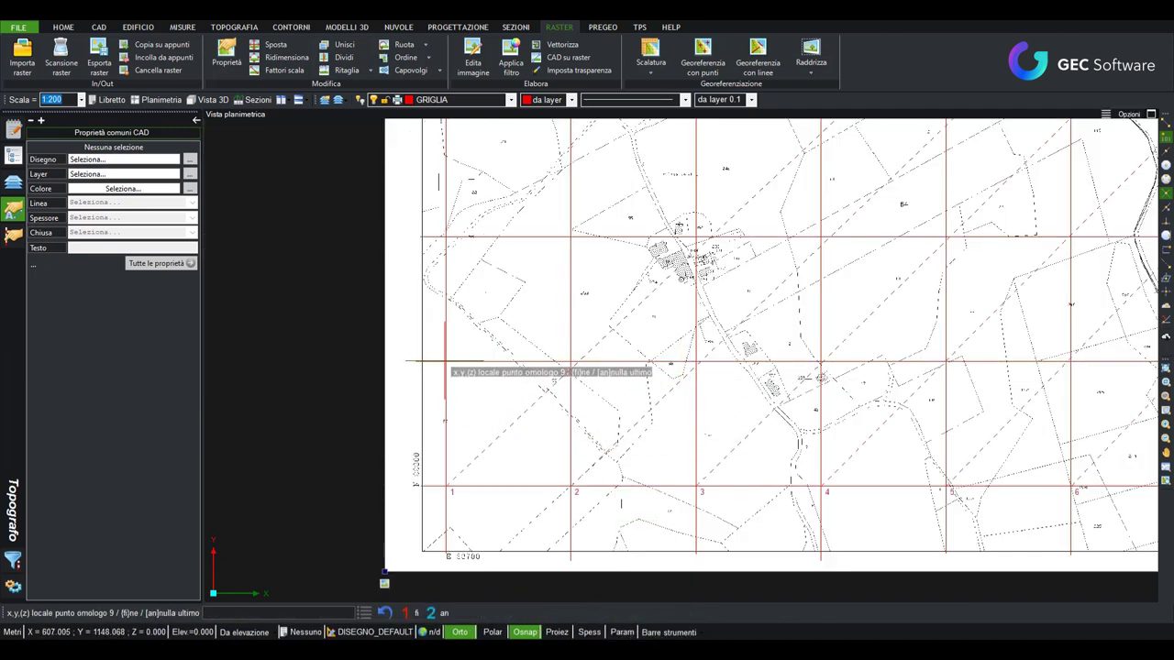
left_click(446, 361)
key("Return")
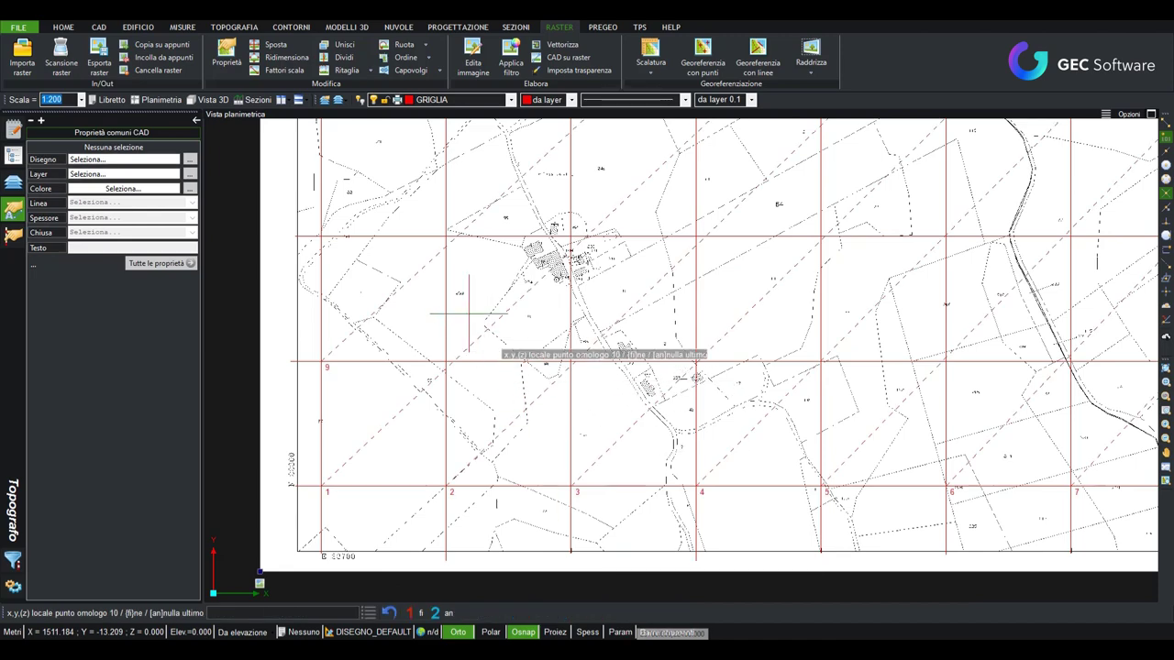
scroll(469, 314, "down", 2)
scroll(371, 418, "up", 2)
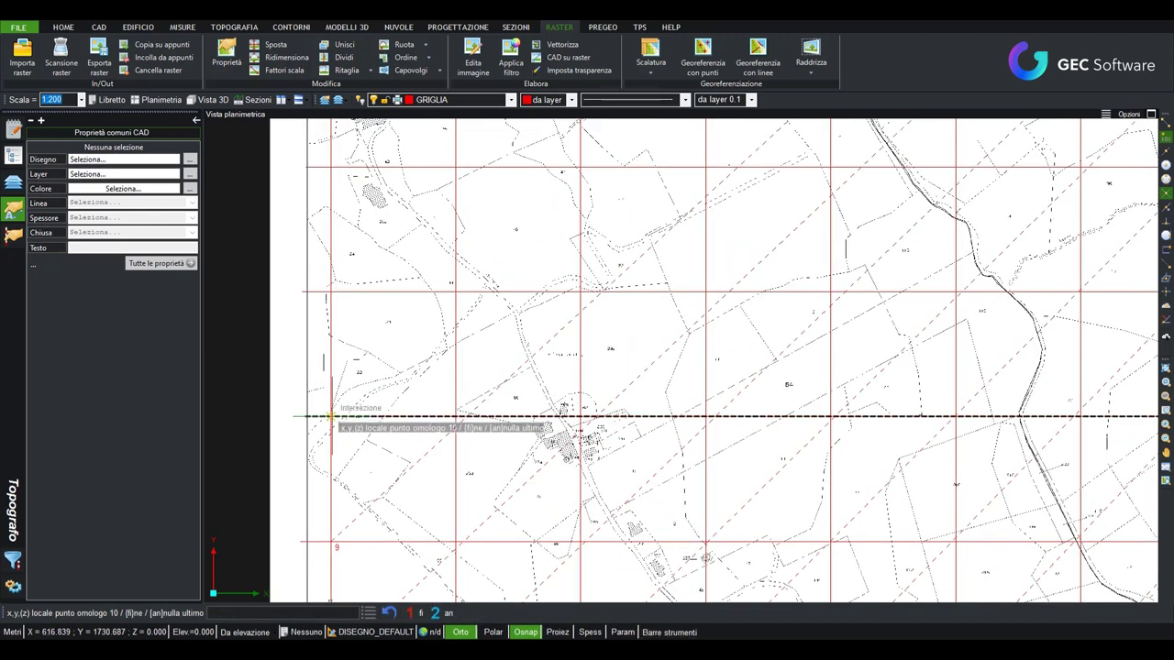
left_click(331, 417)
key("Return")
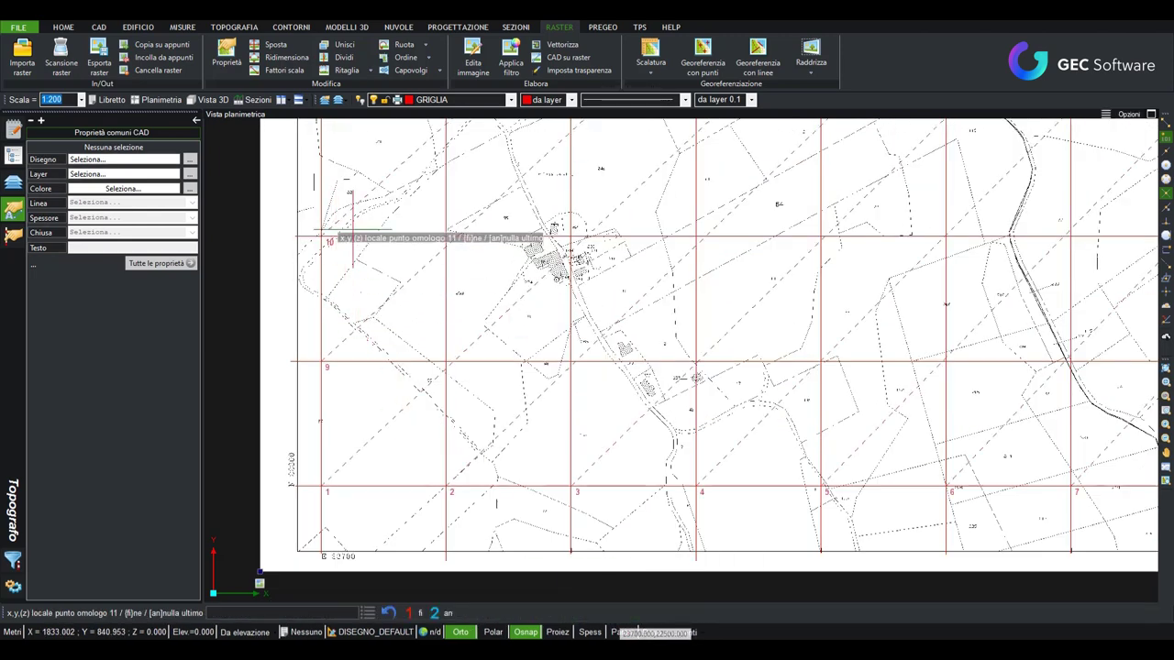
left_click(445, 237)
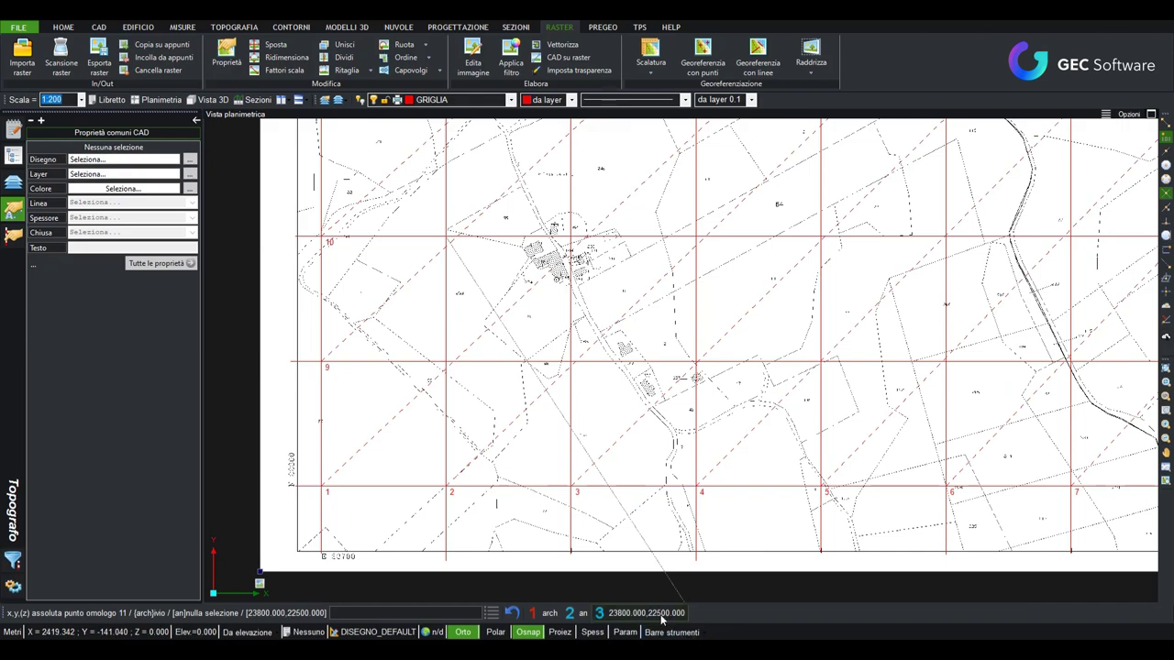
key("Return")
- Pick point 12 at 23900,22500, then shift the map and pick the next intersection with its coordinates
scroll(450, 294, "down", 2)
scroll(441, 275, "up", 2)
scroll(437, 267, "up", 1)
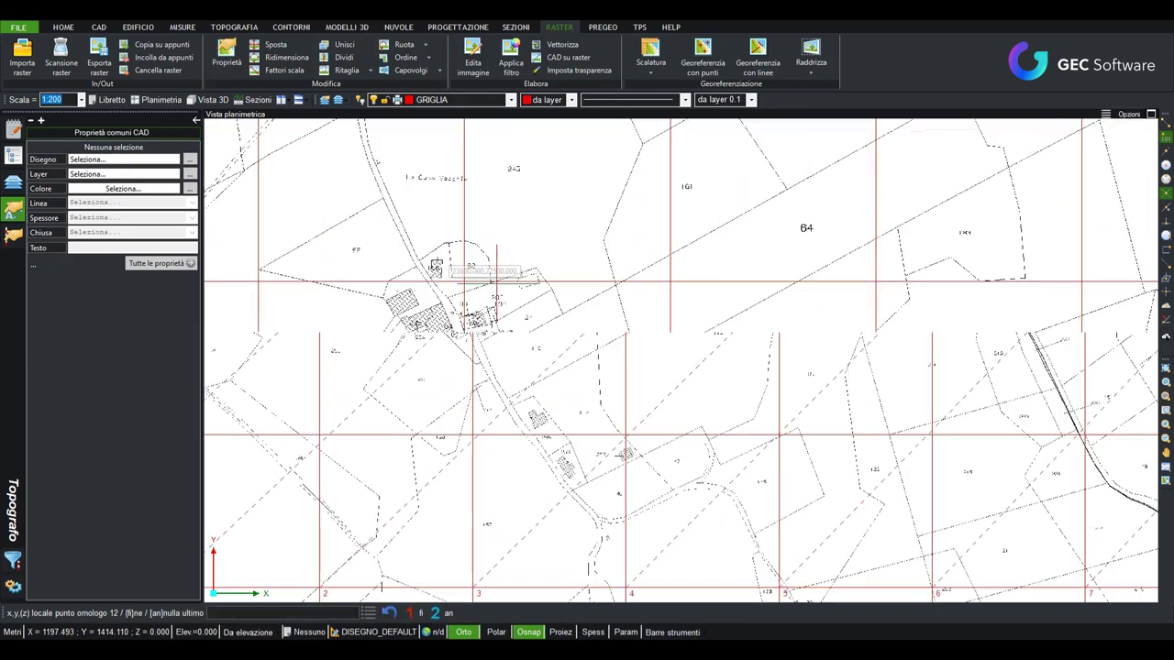
scroll(436, 267, "up", 2)
left_click(453, 279)
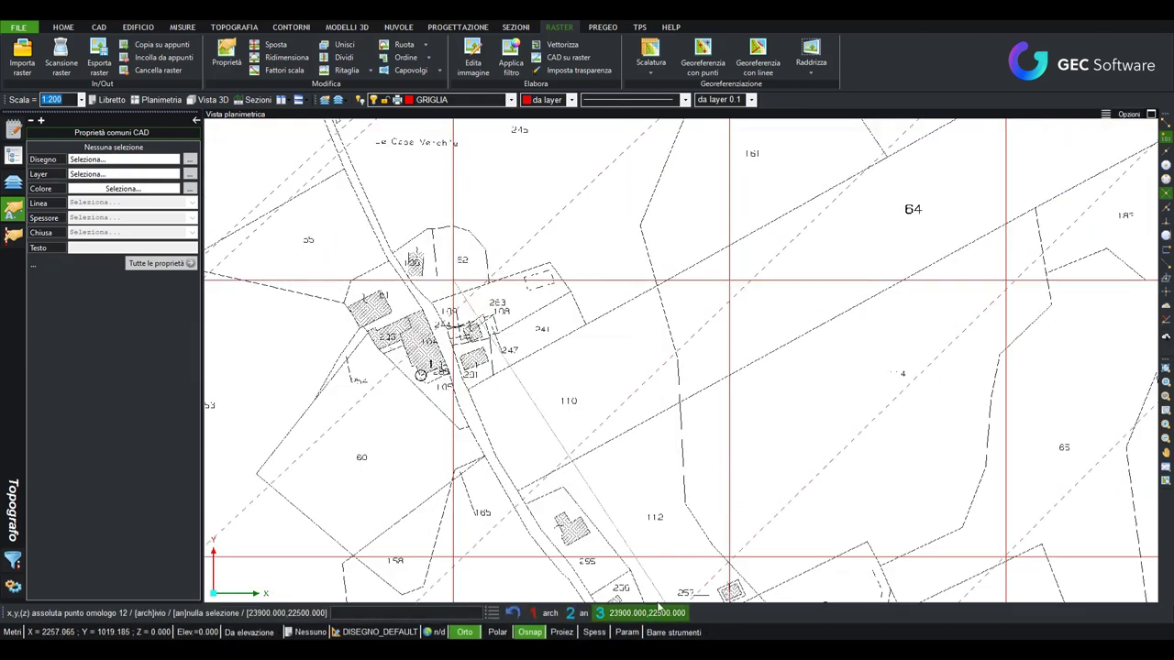
scroll(486, 514, "down", 2)
key("Return")
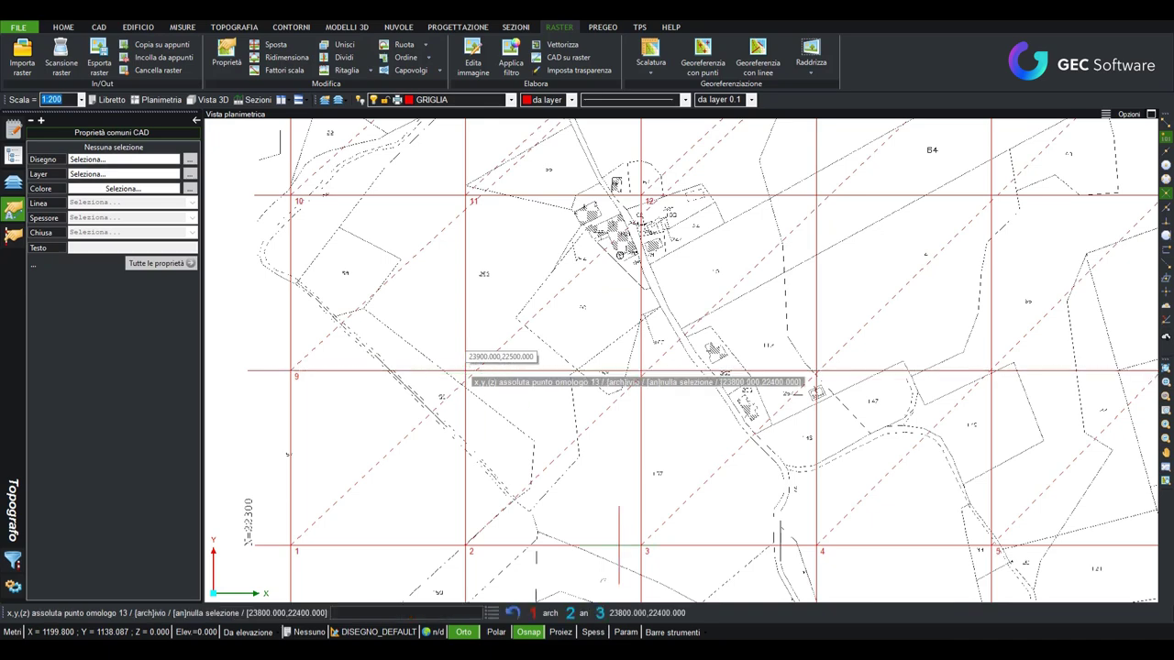
middle_click_drag(836, 483, 641, 479)
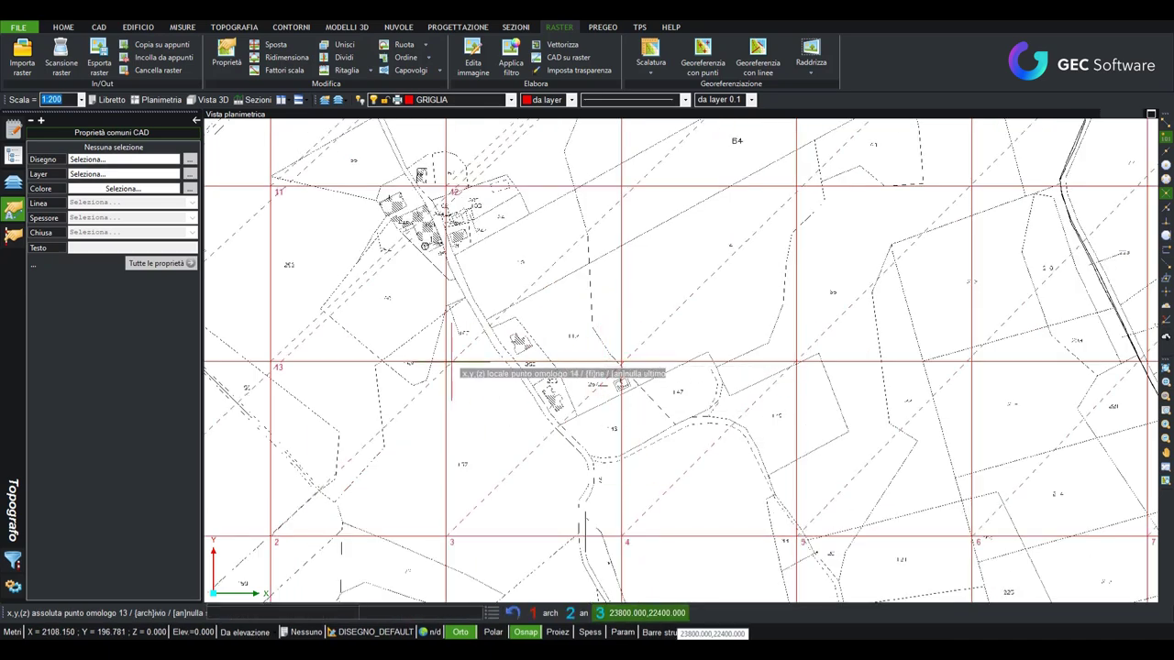
left_click(451, 363)
key("Return")
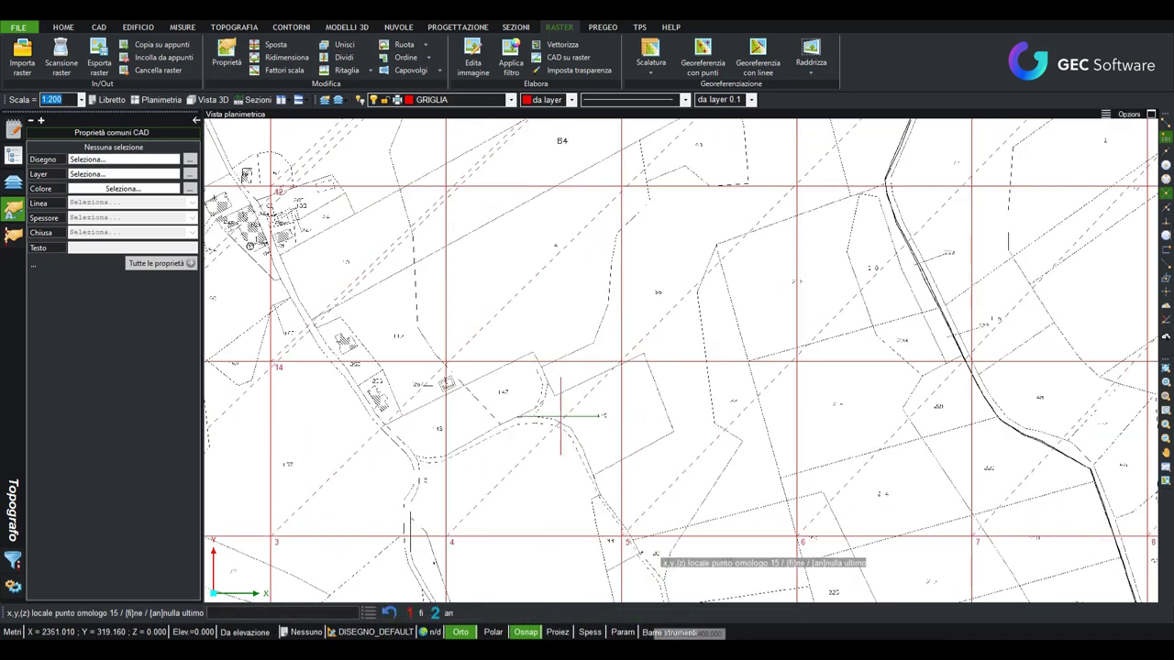
scroll(560, 415, "down", 4)
scroll(726, 261, "up", 4)
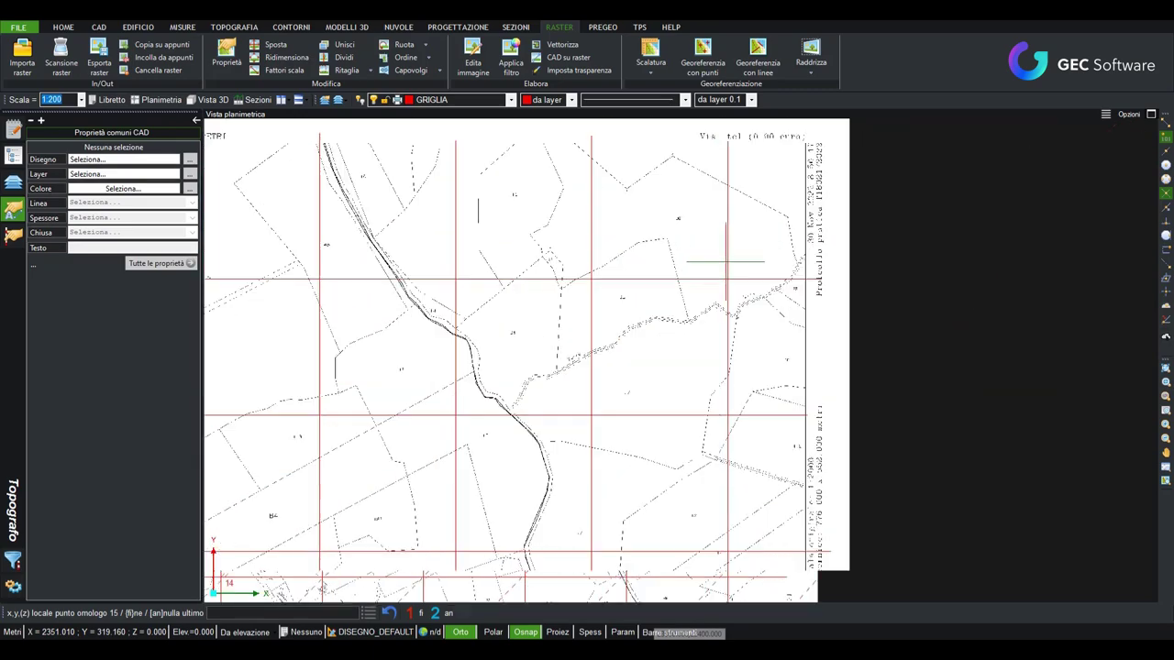
scroll(725, 262, "up", 2)
scroll(724, 275, "up", 1)
- Pick points 15 through 20 at grid intersections, accepting each point's absolute coordinates
left_click(723, 281)
scroll(735, 380, "down", 1)
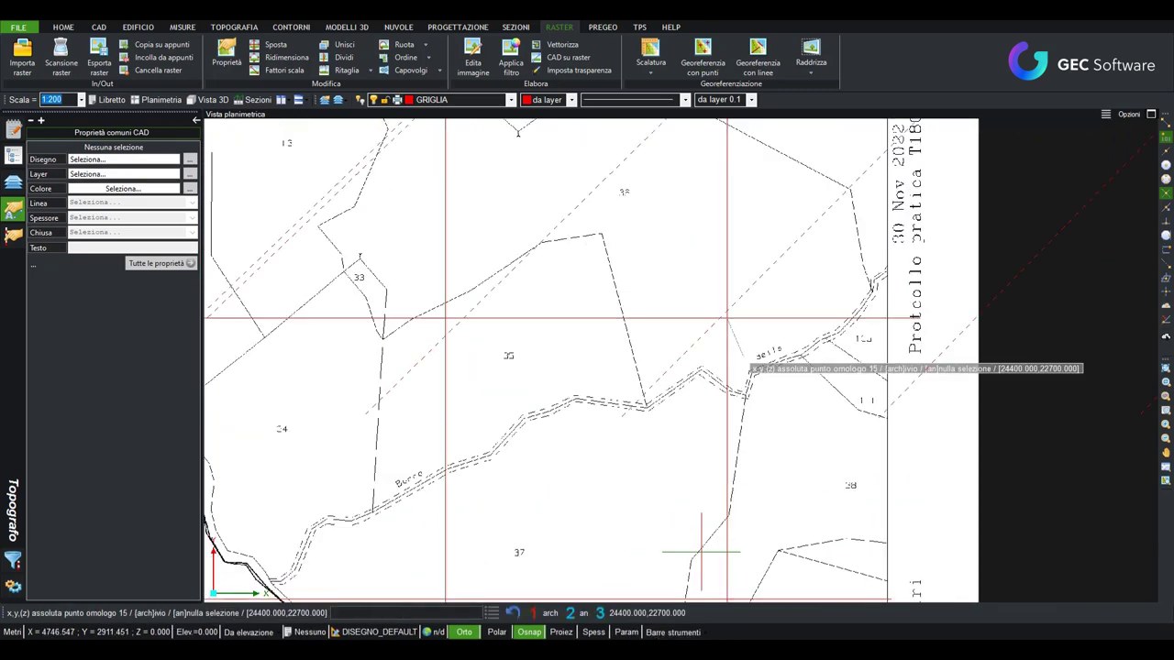
key("Return")
scroll(793, 346, "down", 3)
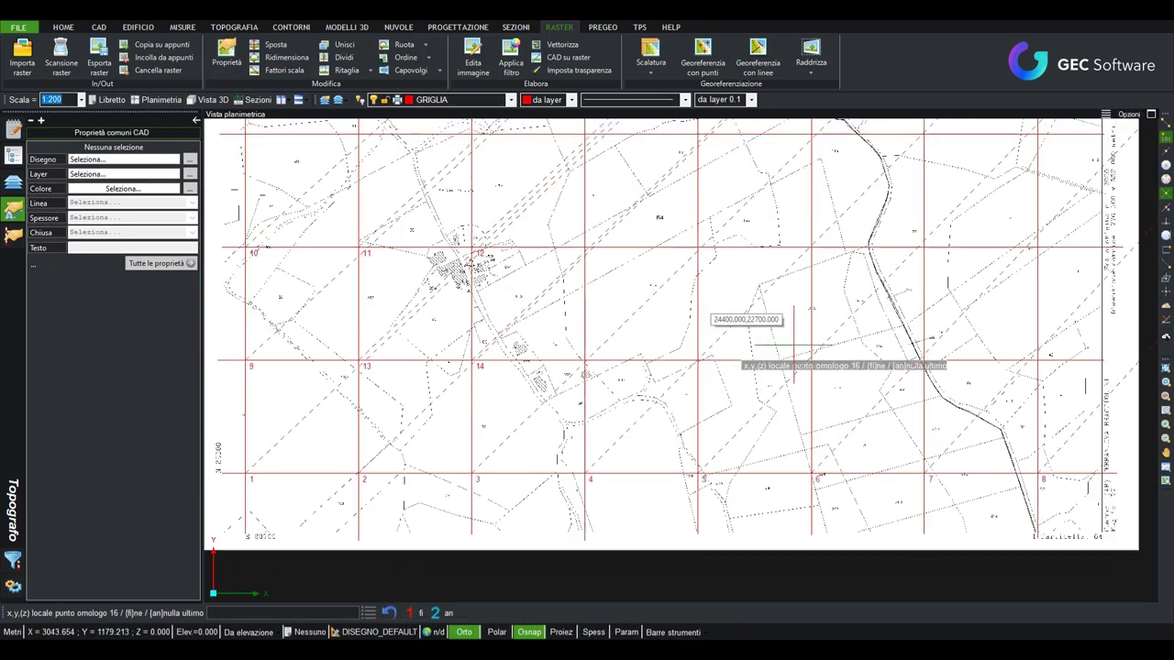
scroll(793, 345, "down", 2)
scroll(514, 275, "up", 2)
scroll(500, 320, "up", 1)
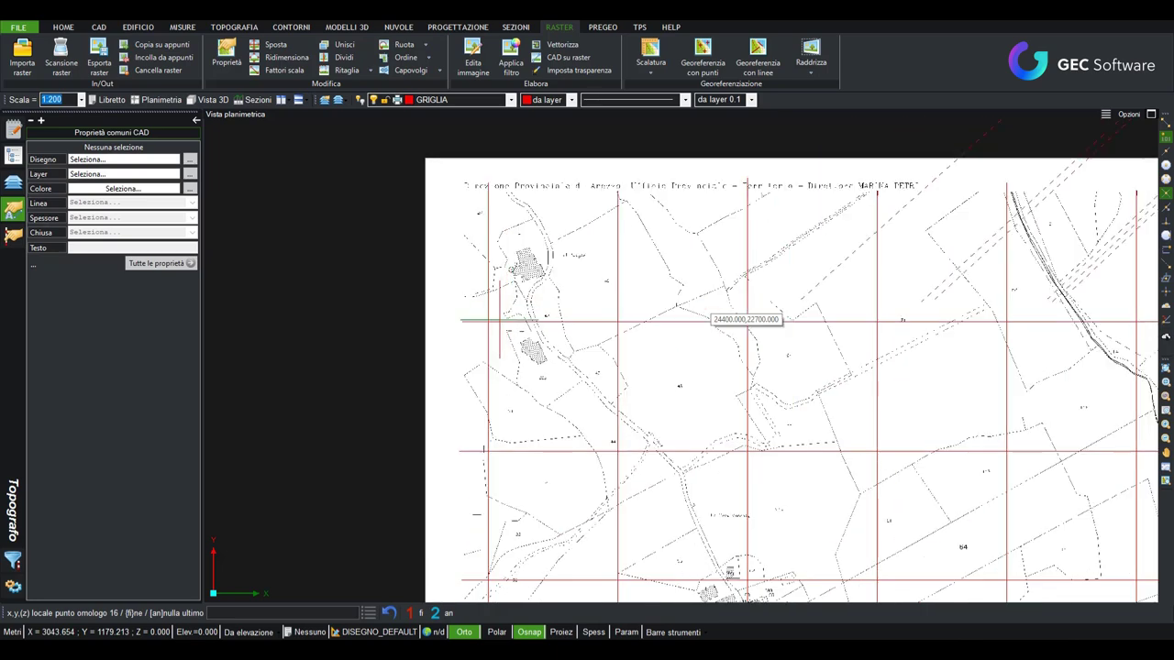
left_click(487, 321)
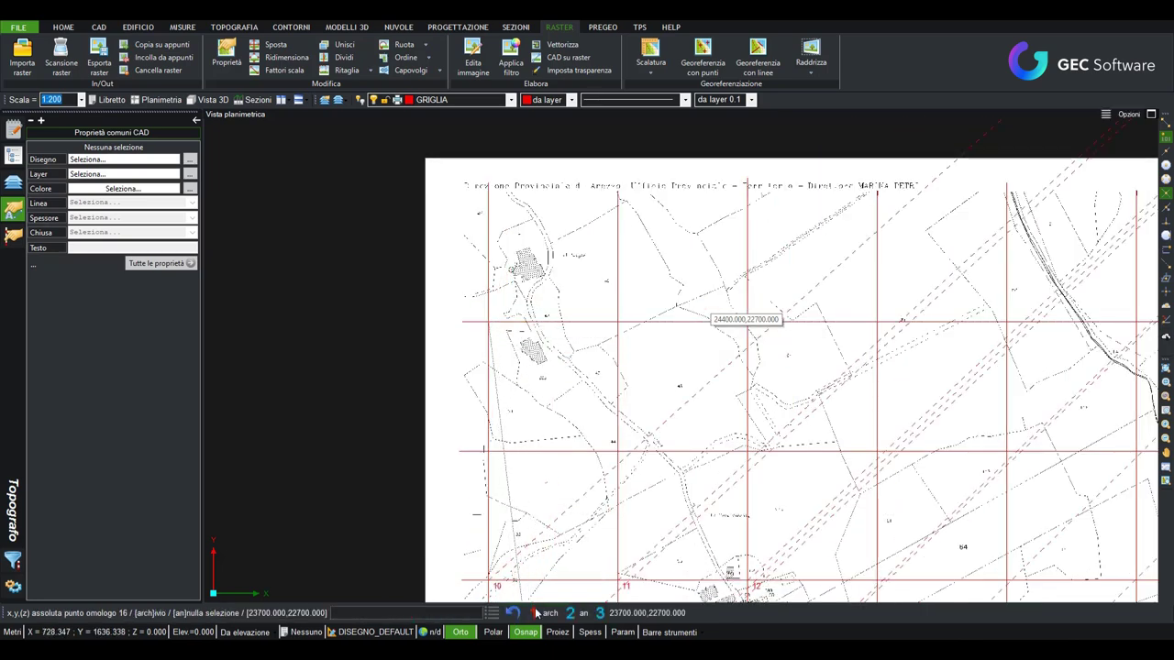
key("Return")
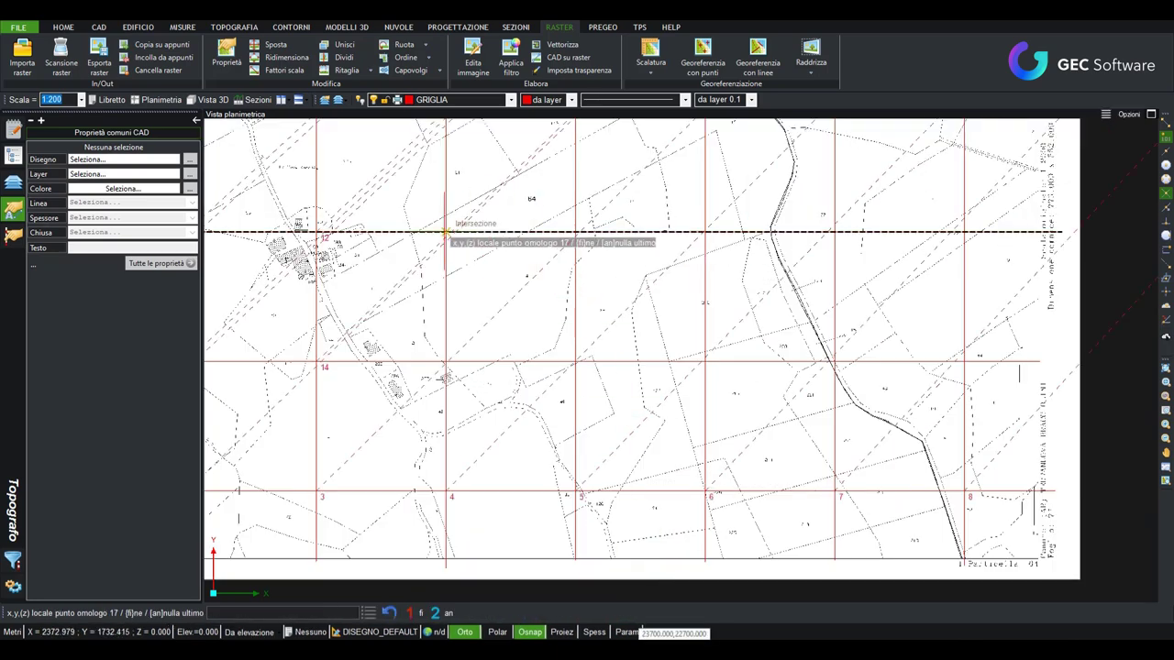
left_click(447, 232)
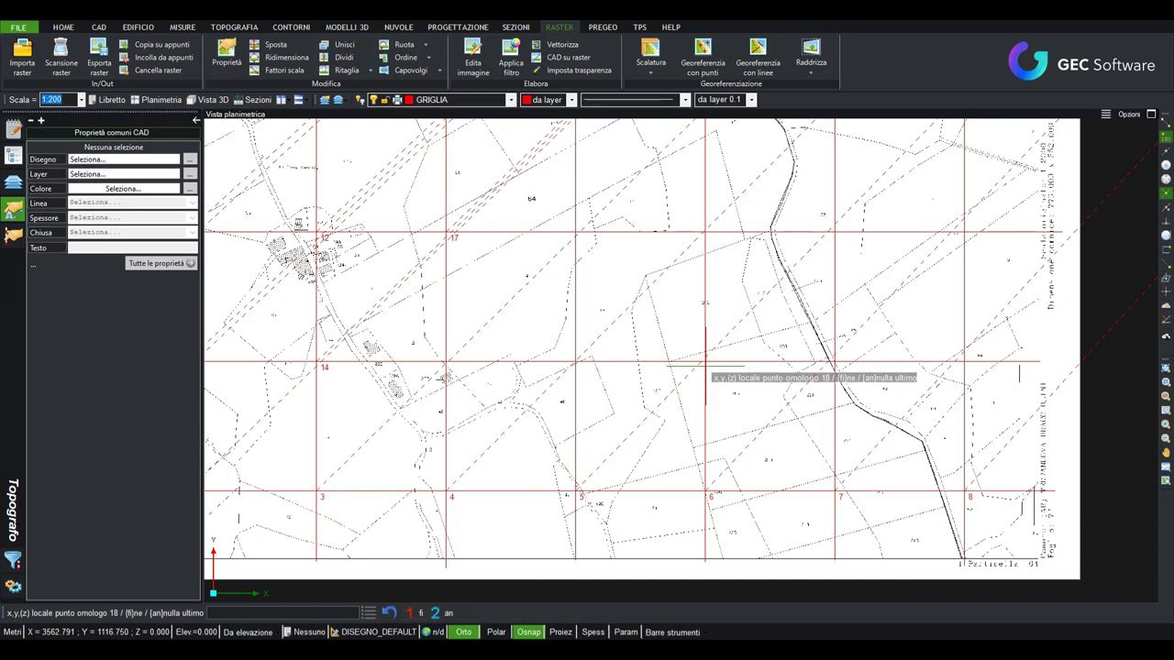
left_click(705, 360)
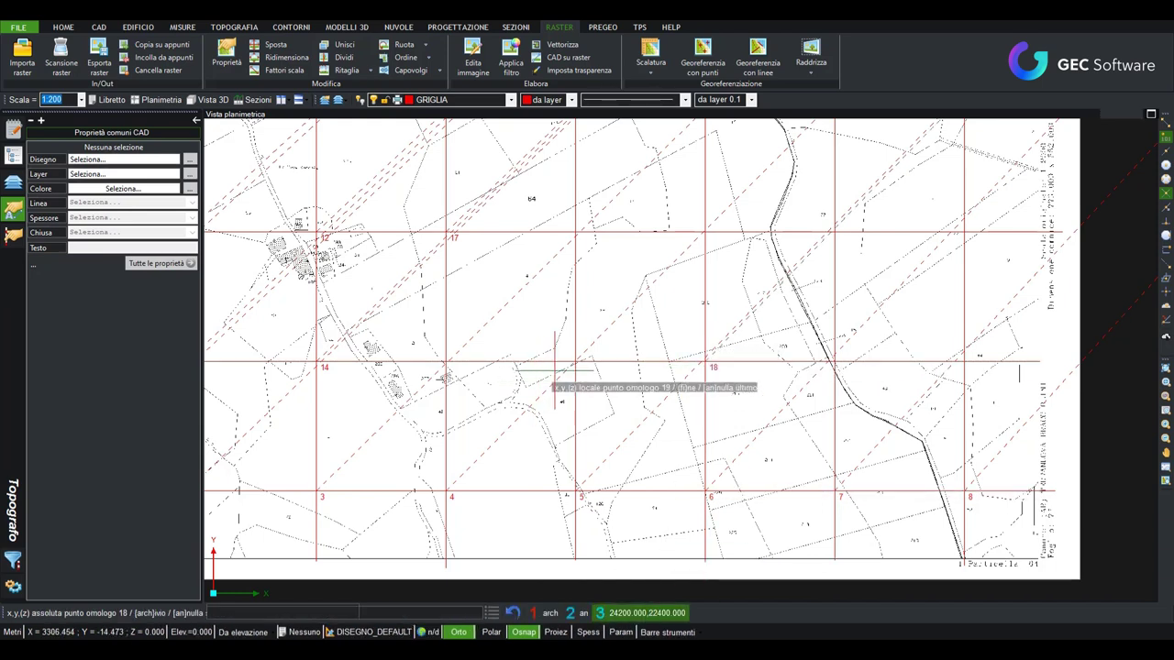
left_click(651, 613)
left_click(646, 612)
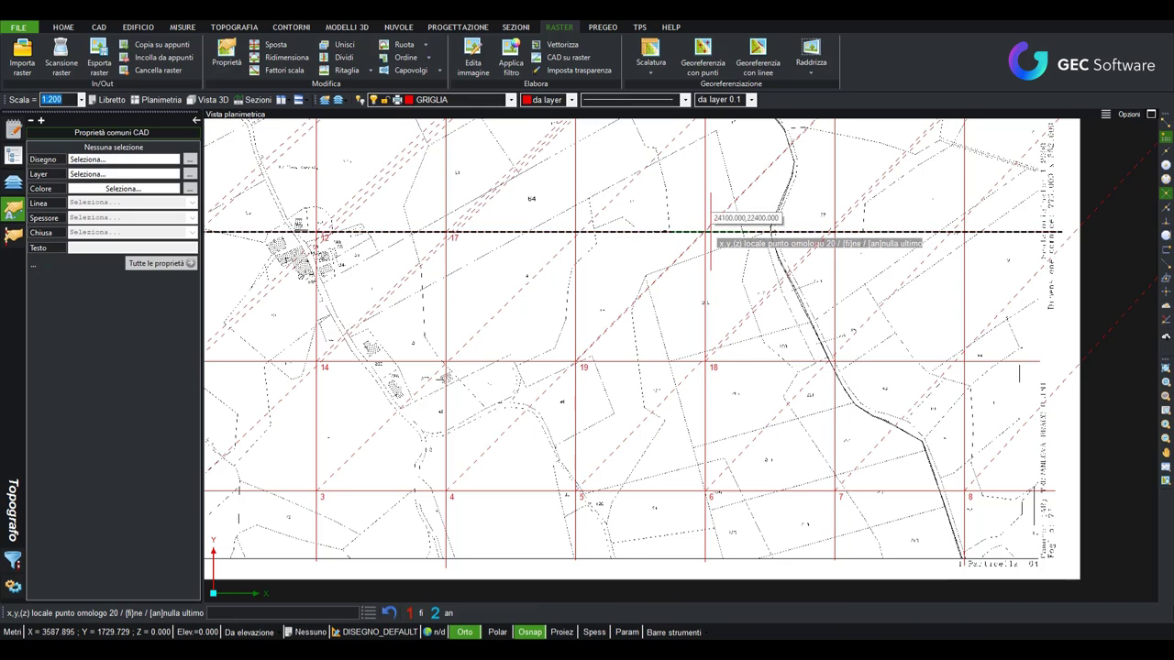
left_click(706, 231)
- Accept point 20's coordinates and place point 21 at 24200,22600
left_click(647, 612)
scroll(693, 289, "down", 2)
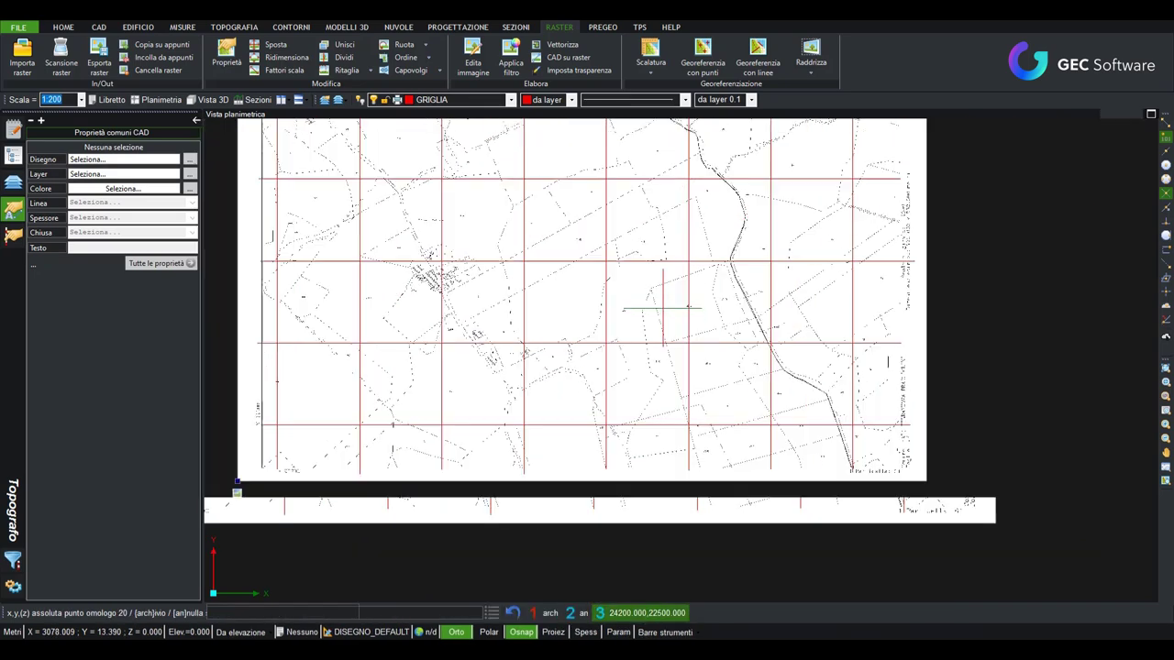
scroll(693, 289, "down", 2)
left_click(681, 231)
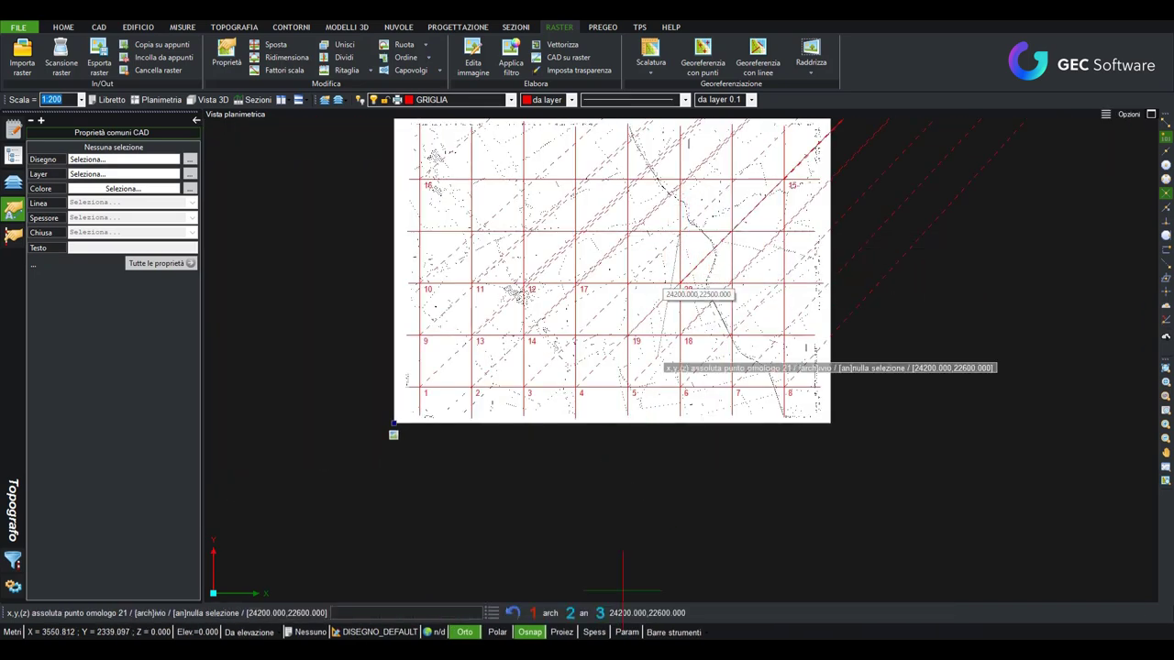
left_click(639, 613)
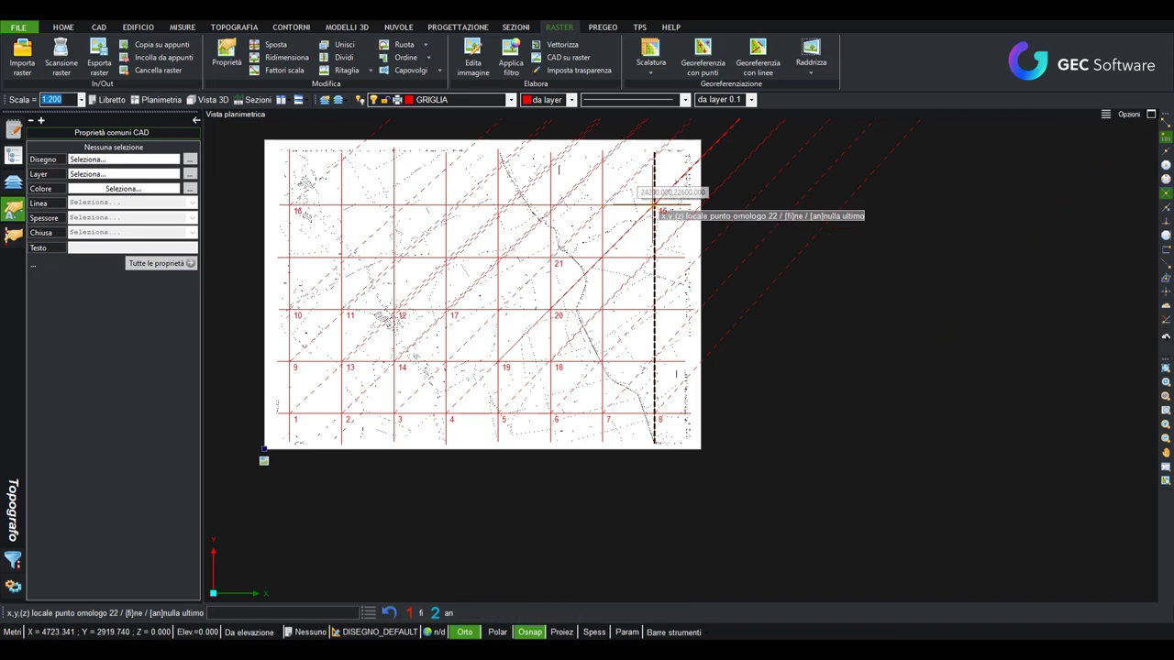
- Pick points 22 and 23 on the grid and finish input to open Georeferenziazione immagine
scroll(646, 202, "up", 1)
scroll(697, 220, "up", 1)
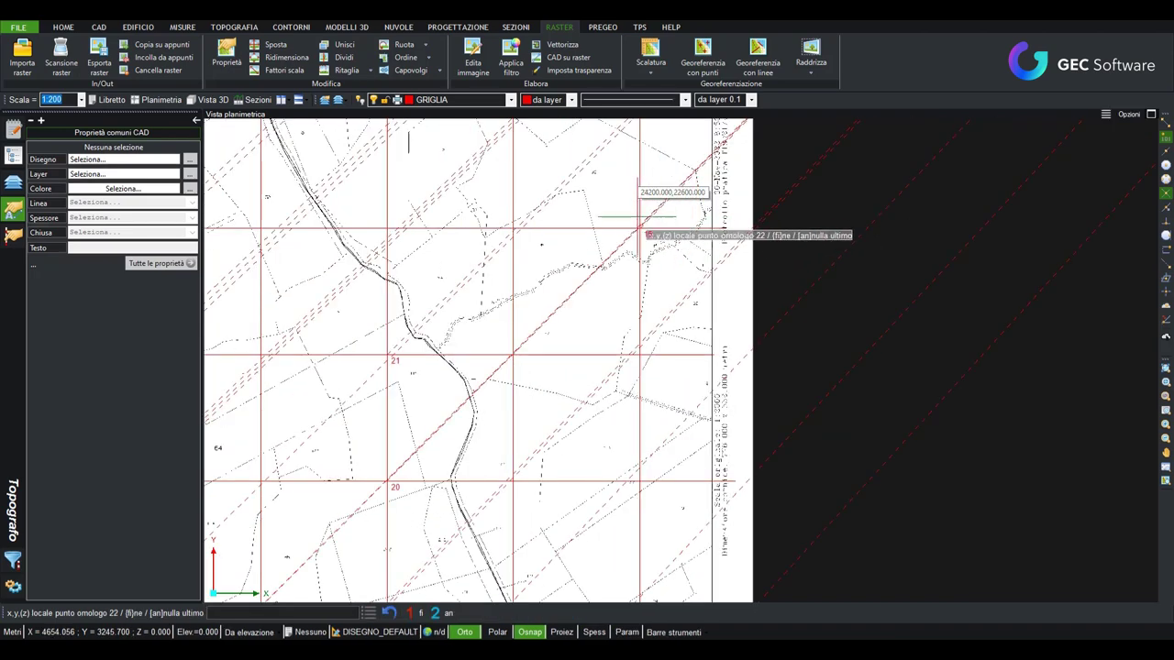
scroll(702, 227, "down", 2)
scroll(702, 227, "down", 2)
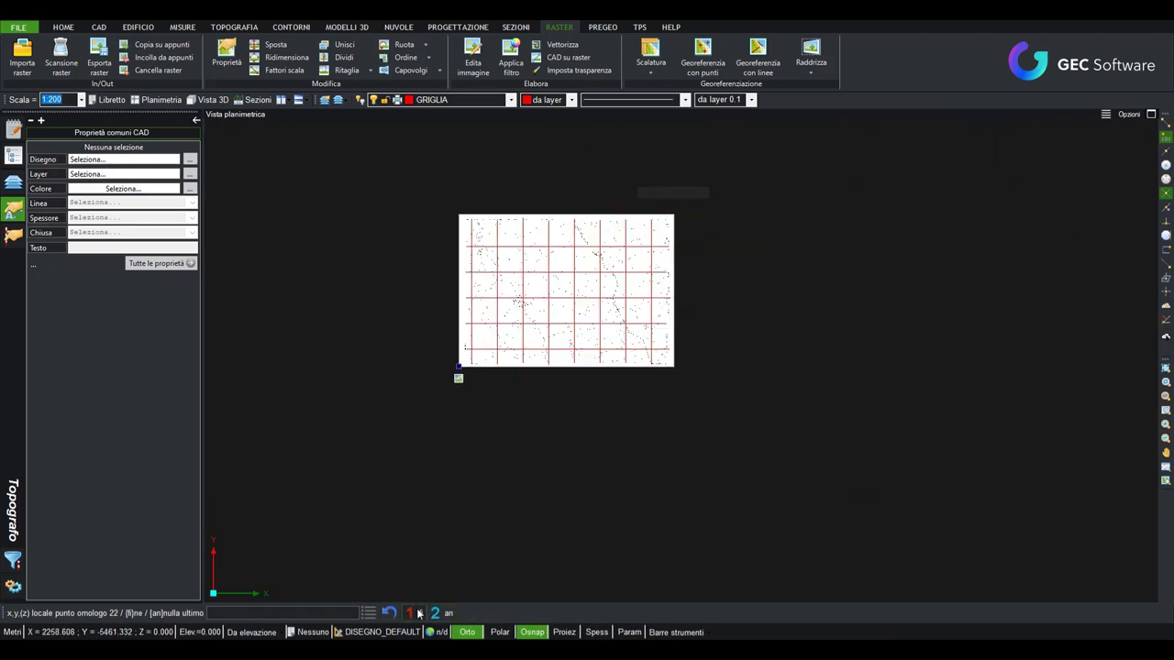
scroll(558, 510, "up", 2)
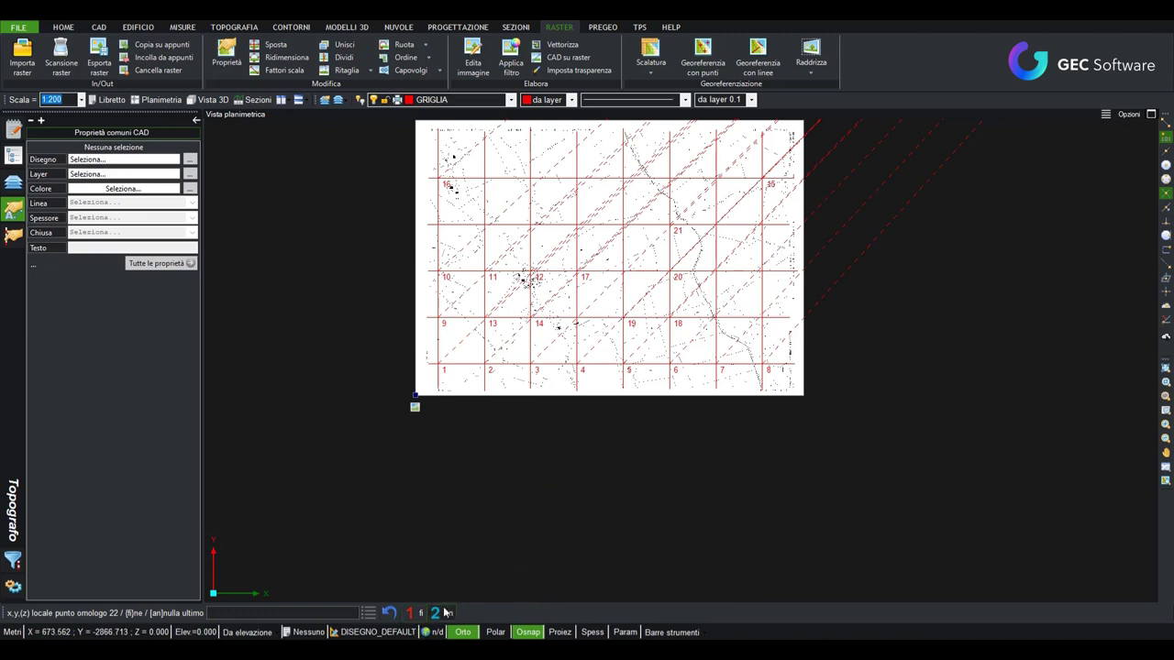
scroll(490, 202, "up", 2)
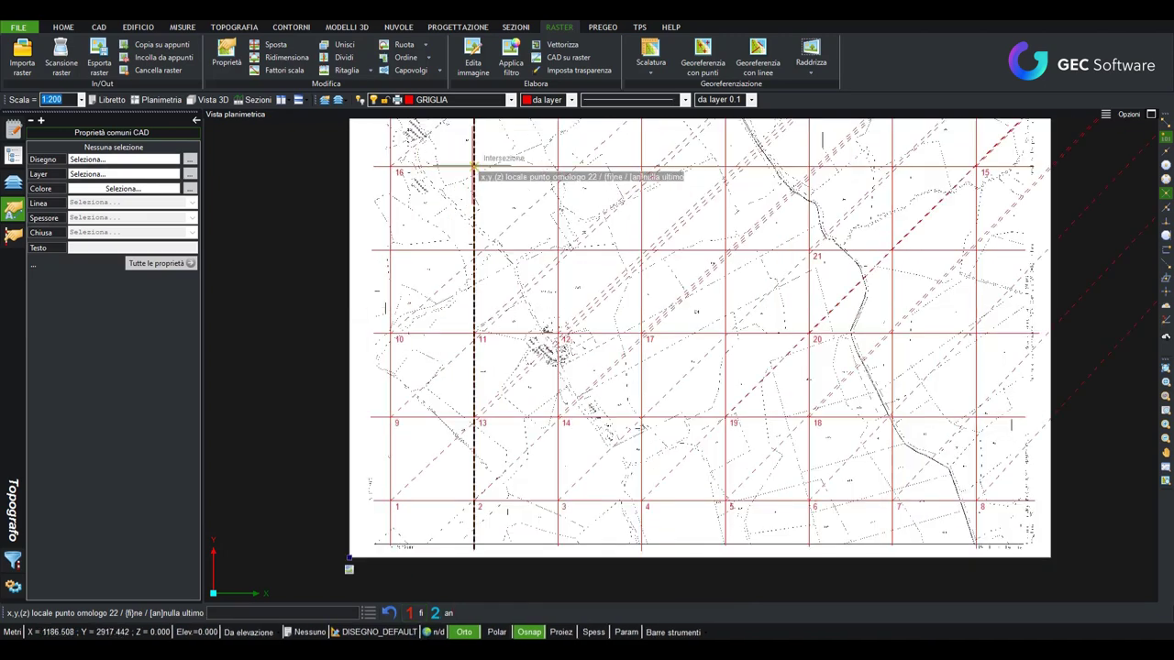
left_click(467, 174)
middle_click_drag(705, 234, 510, 179)
scroll(510, 202, "up", 1)
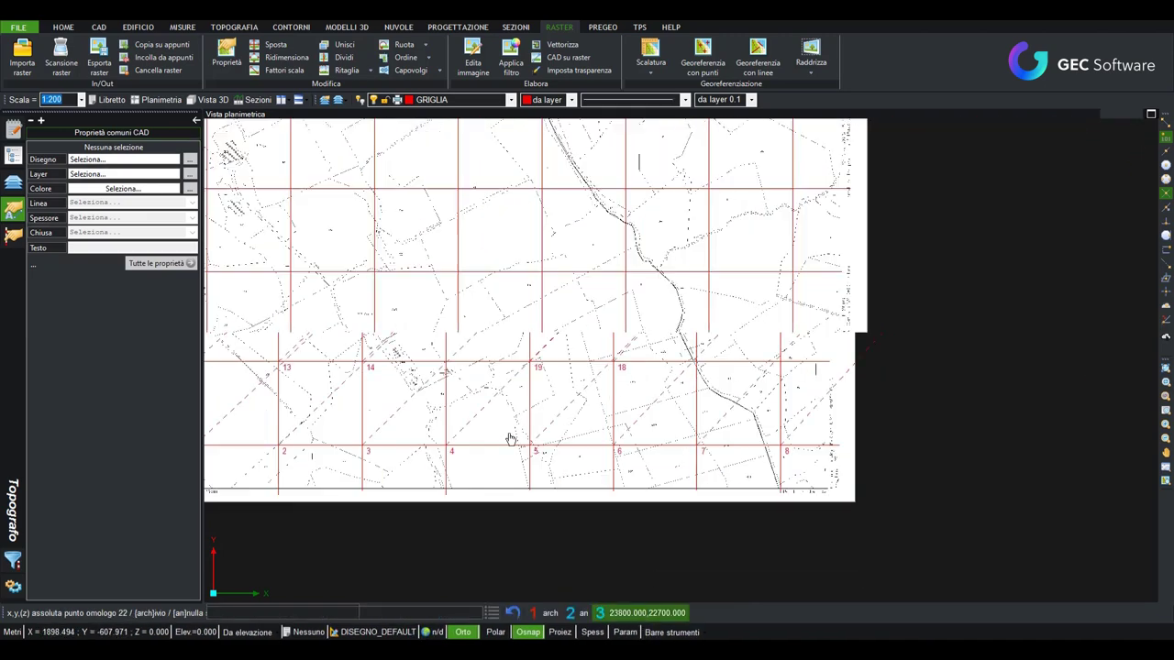
middle_click_drag(495, 220, 482, 344)
scroll(476, 351, "up", 1)
left_click(475, 351)
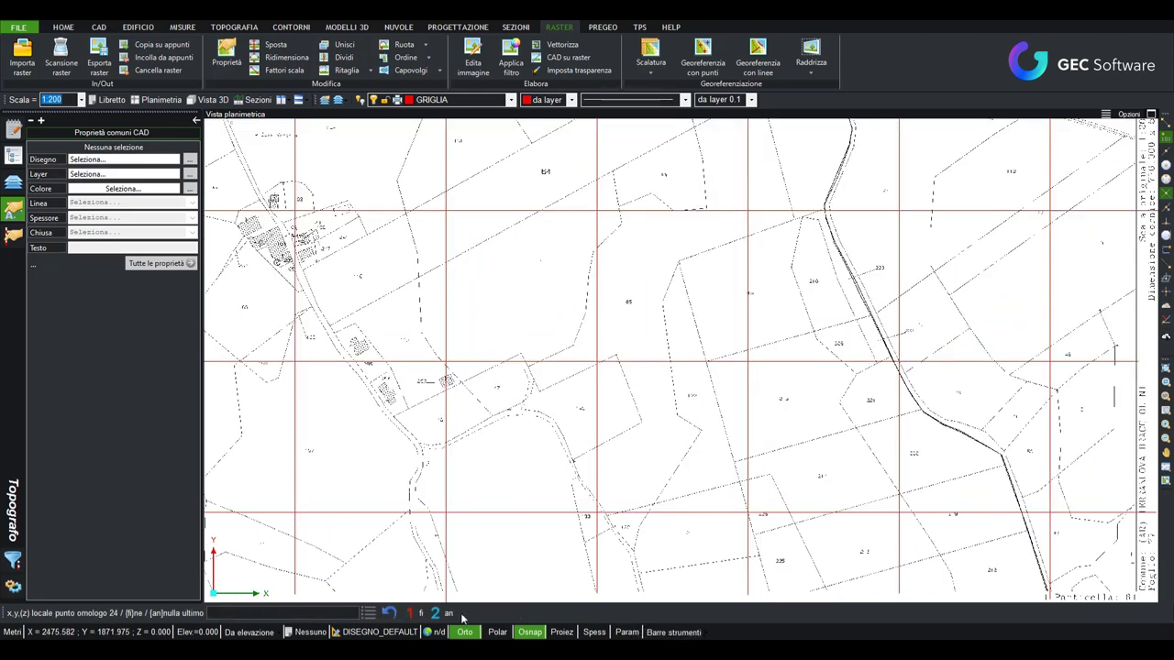
left_click(420, 612)
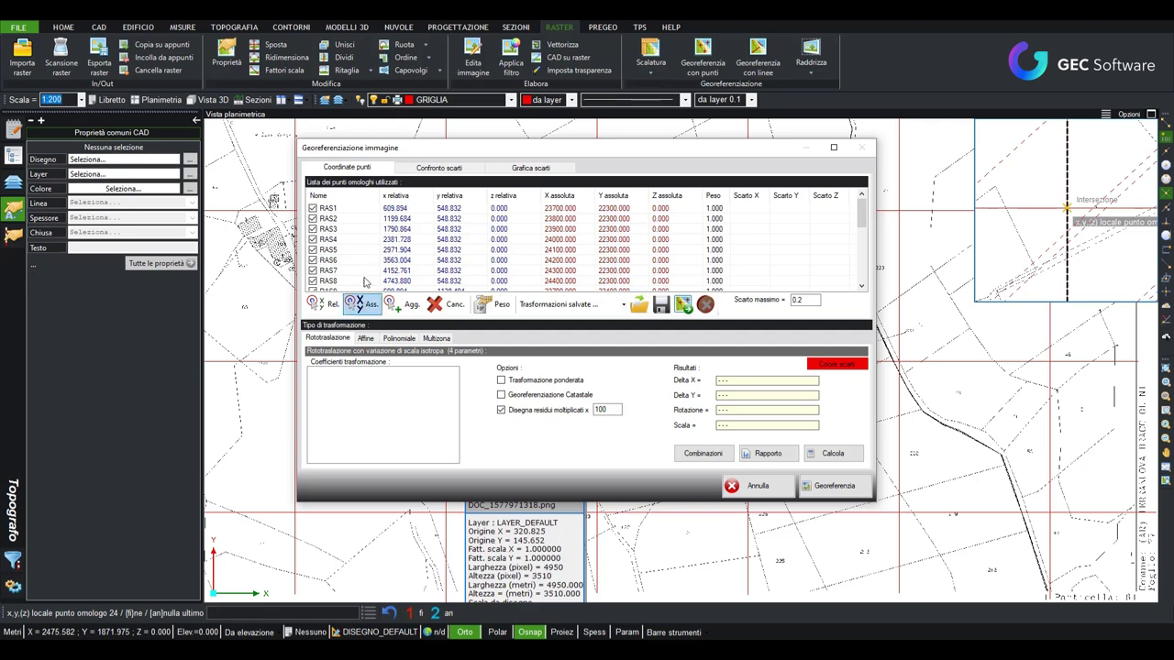
- Save the current transformation under the default name 'Trasformazione'
mouse_move(860, 218)
left_mouse_down()
mouse_move(860, 264)
mouse_move(860, 218)
left_mouse_up()
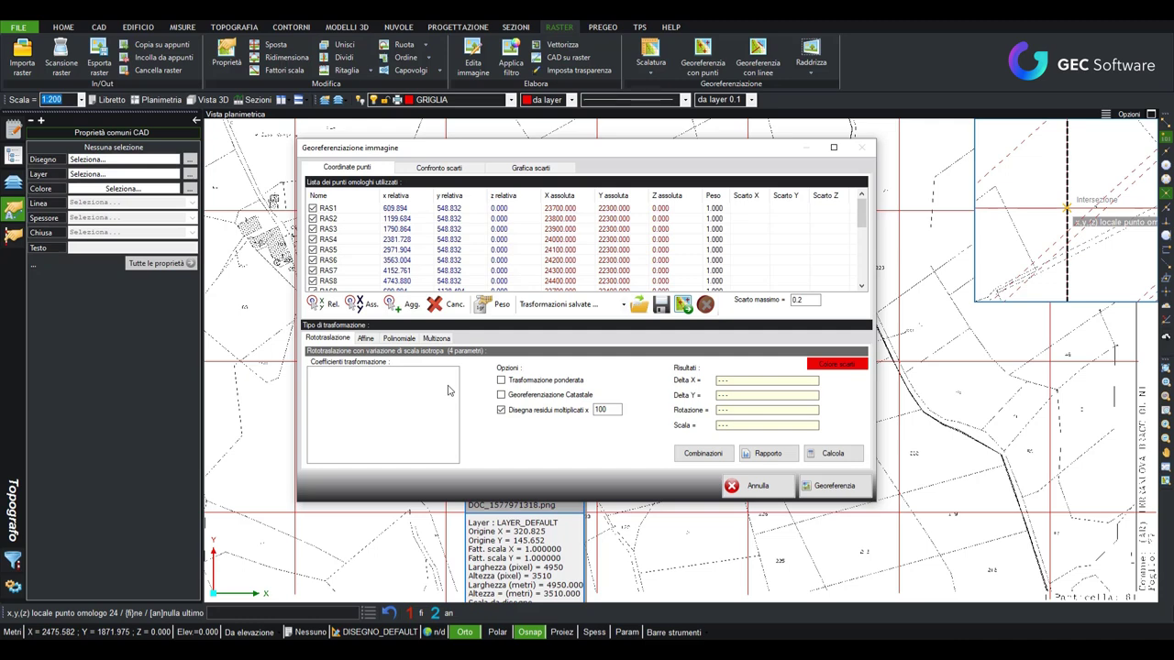
left_click(662, 307)
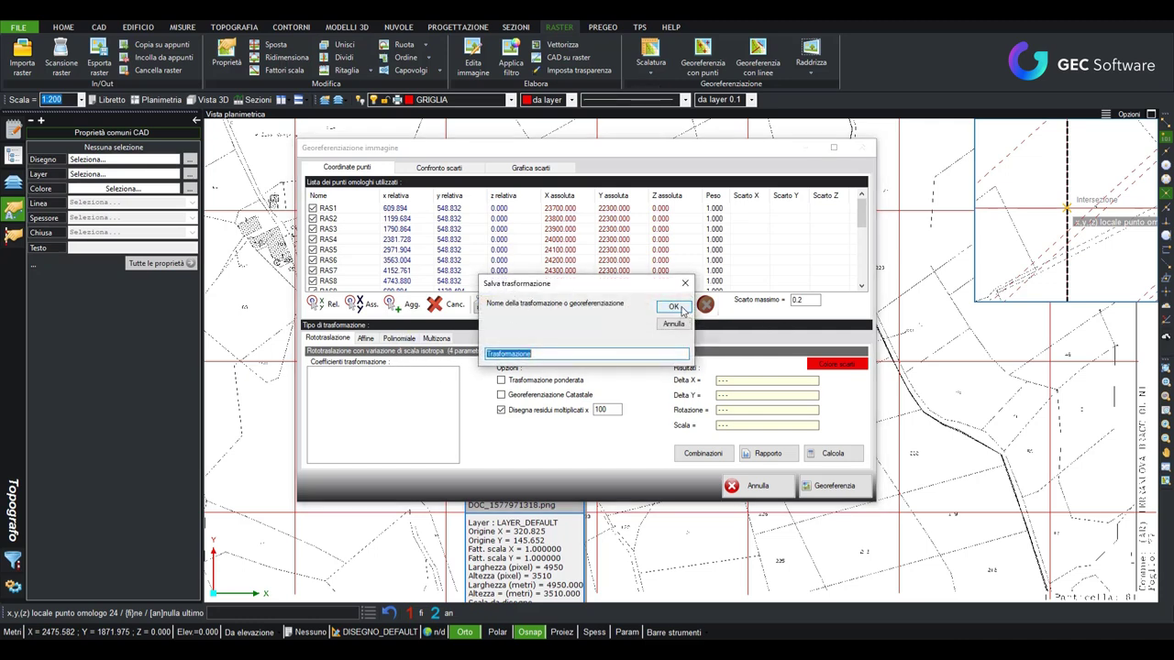
left_click(675, 312)
- Check the saved transformations list, then compute the roto-translation (Delta X 23596.750, scale 0.169328)
left_click(561, 304)
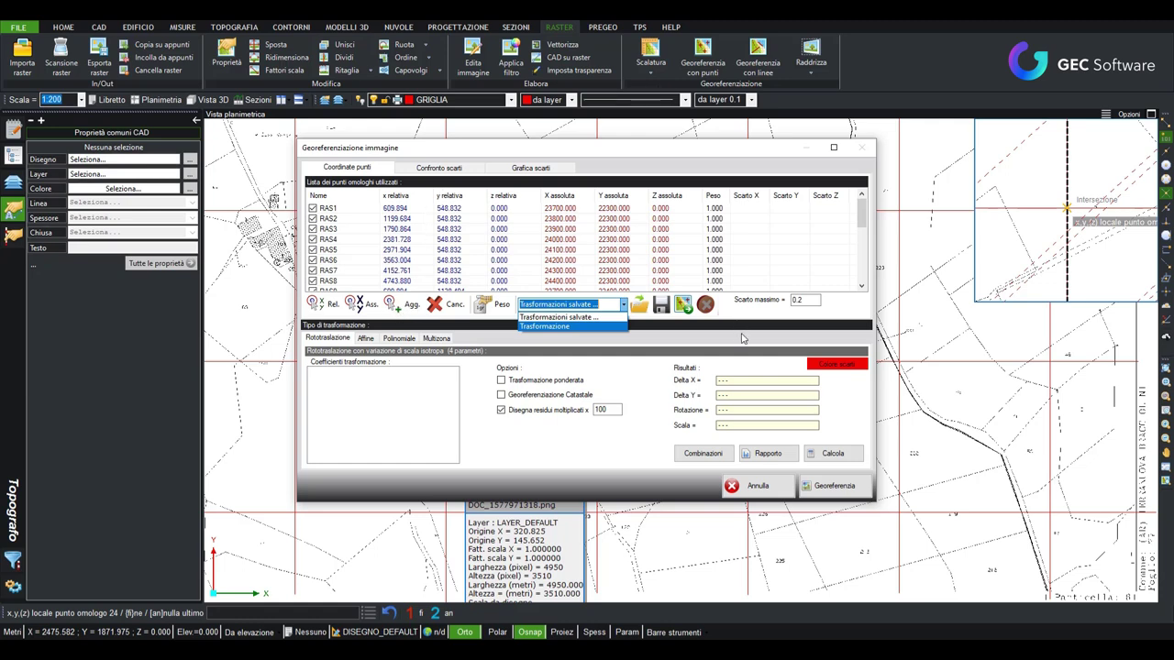
left_click(712, 326)
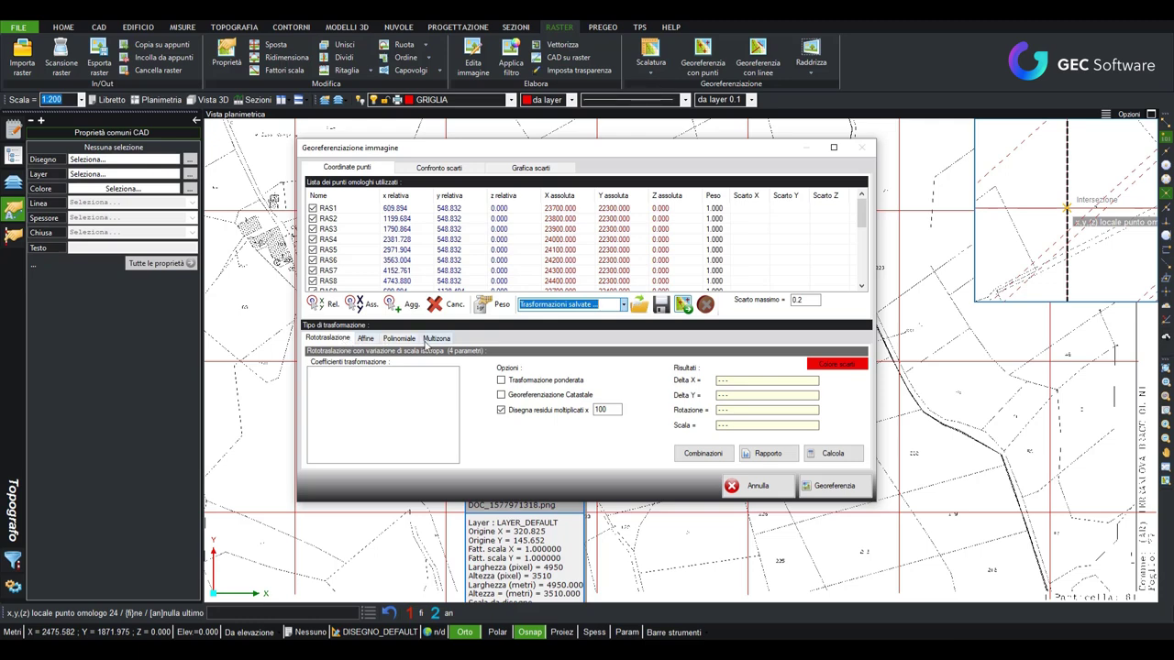
left_click(828, 452)
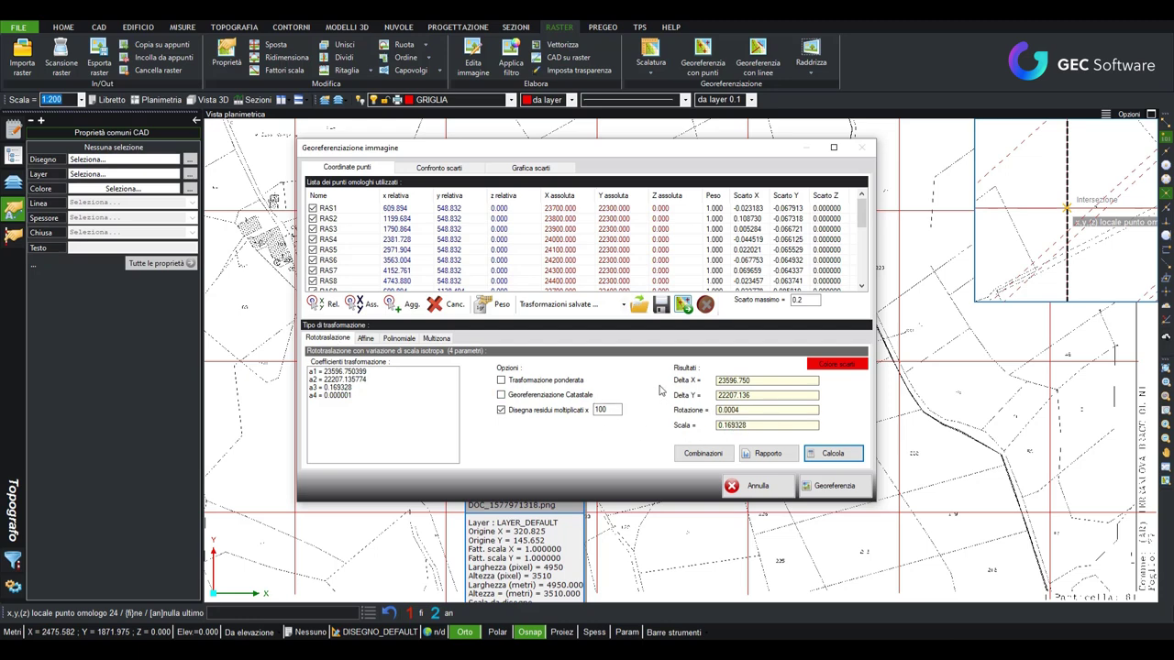
- Compute the affine, polynomial and multi-zone transformations for comparison
left_click(363, 338)
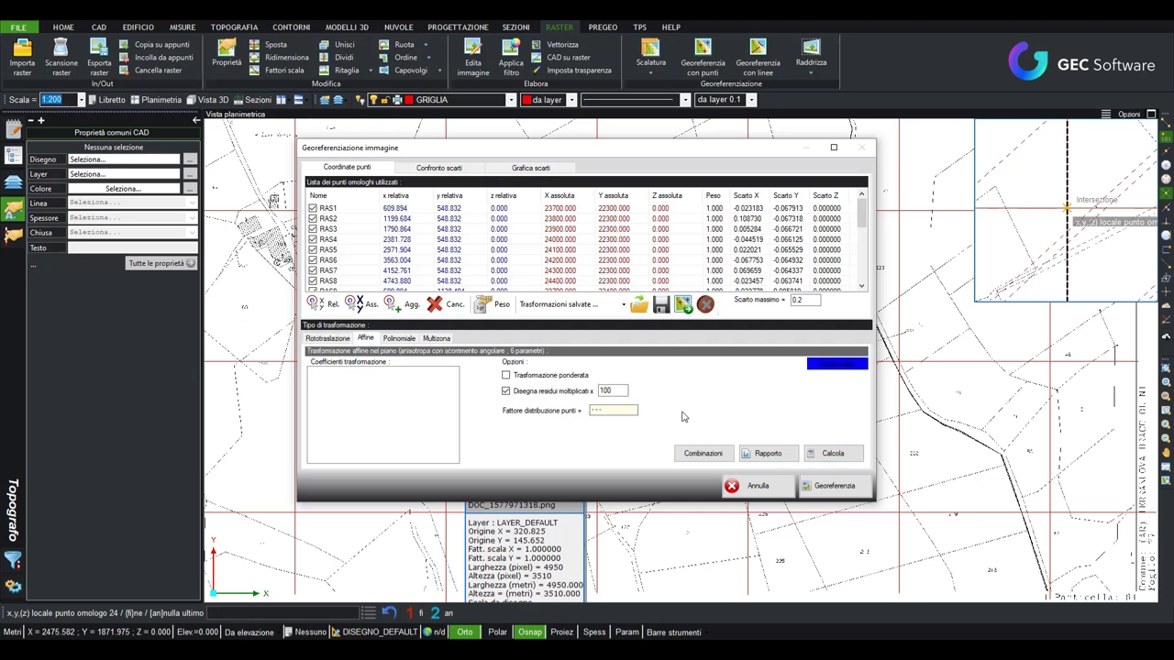
left_click(830, 452)
left_click(397, 338)
left_click(831, 452)
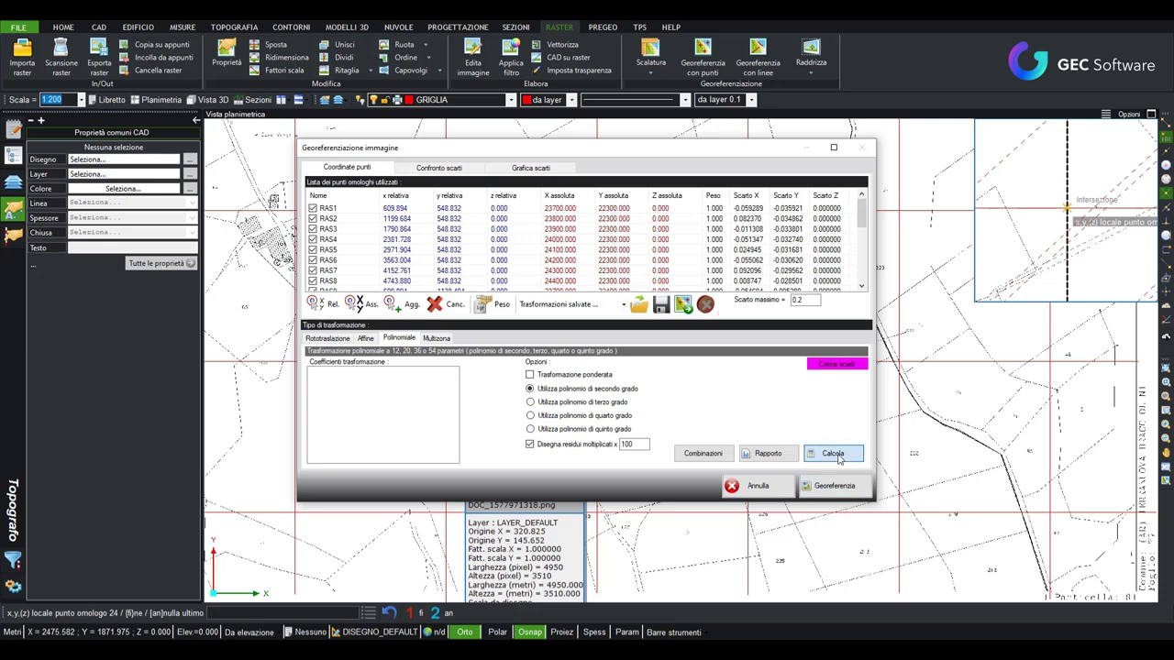
left_click(435, 338)
left_click(842, 456)
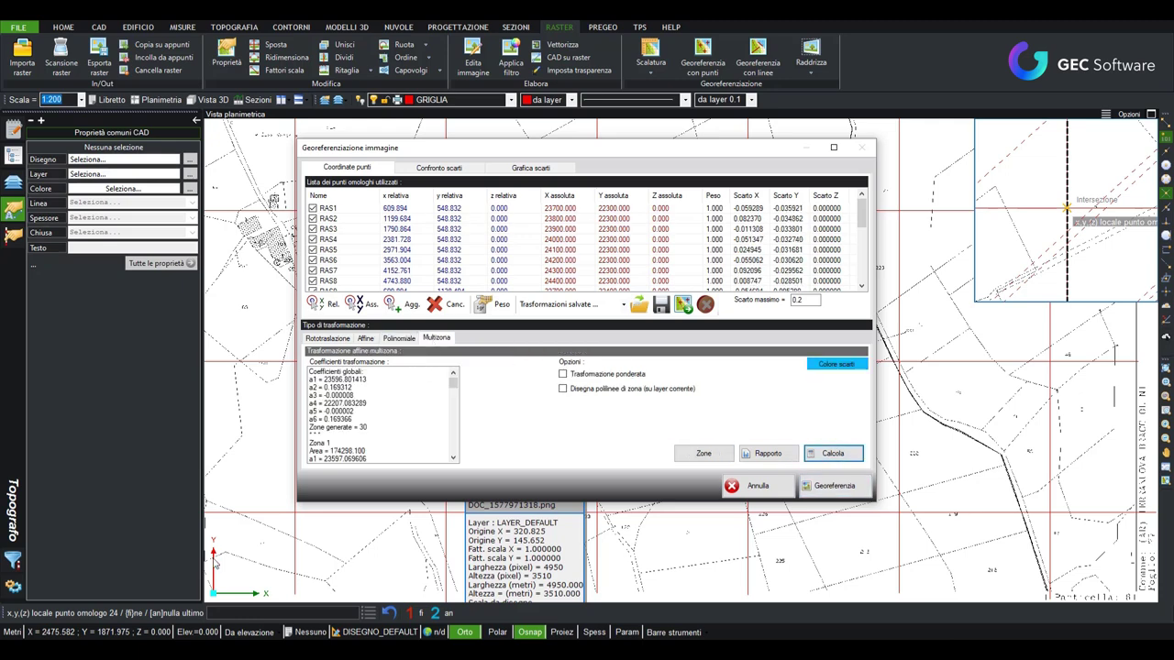
- Show the residual plot with vectors magnified 500 times, fitting all RAS points
left_click(528, 169)
scroll(404, 245, "down", 2)
scroll(367, 260, "up", 1)
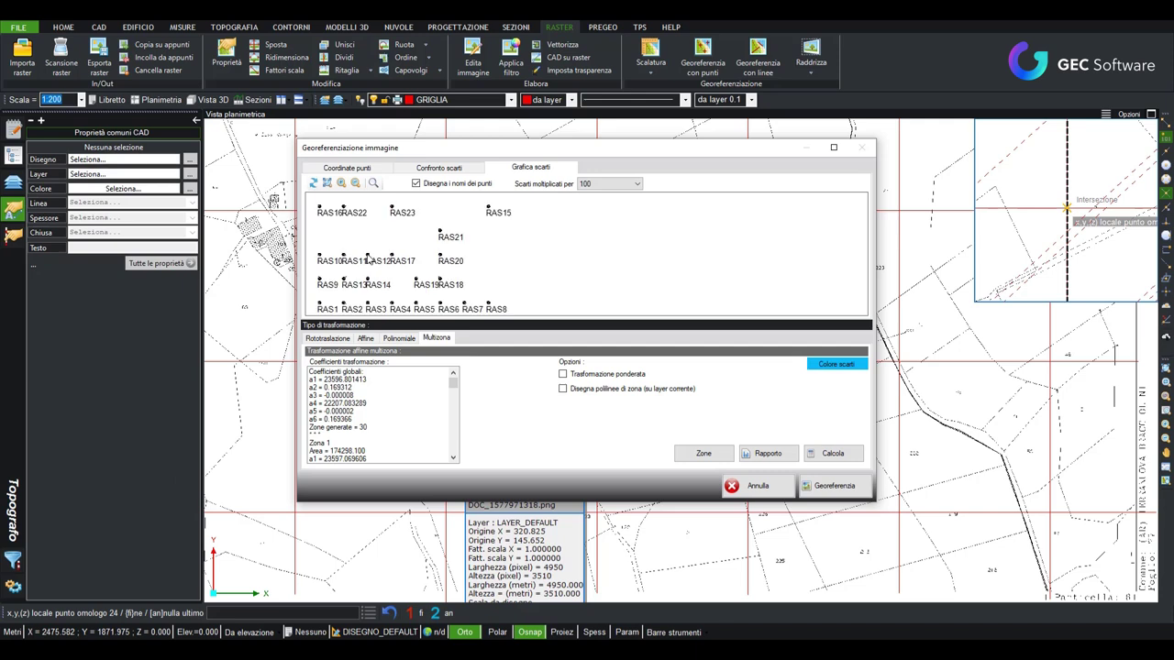
middle_click_drag(386, 264, 491, 269)
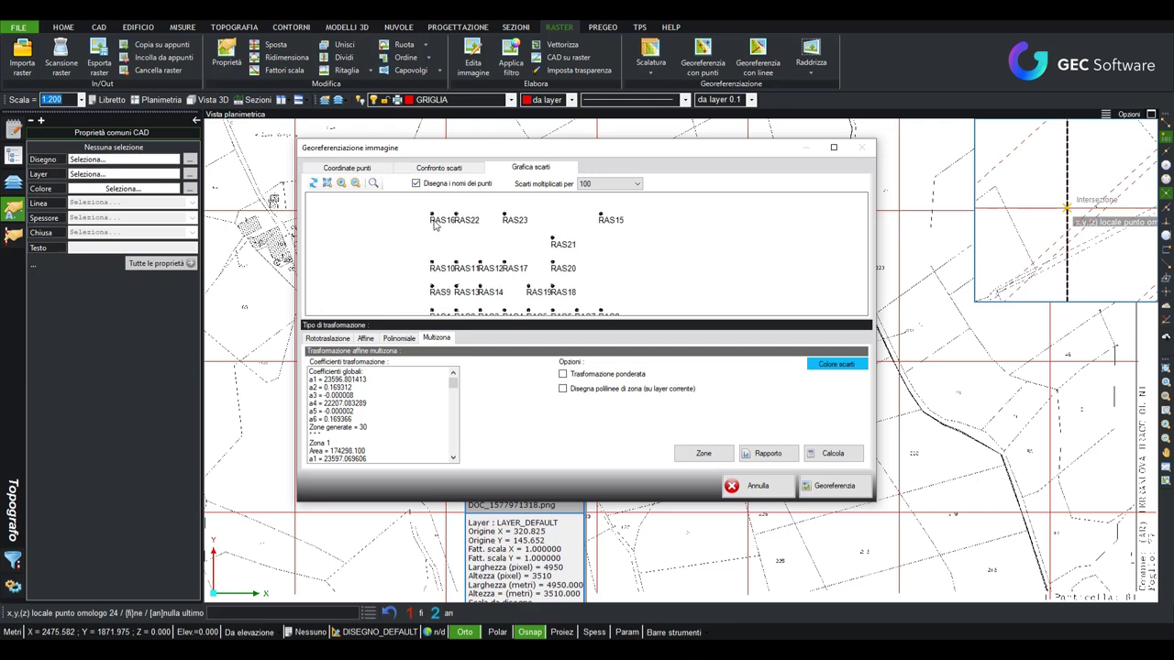
scroll(434, 226, "up", 3)
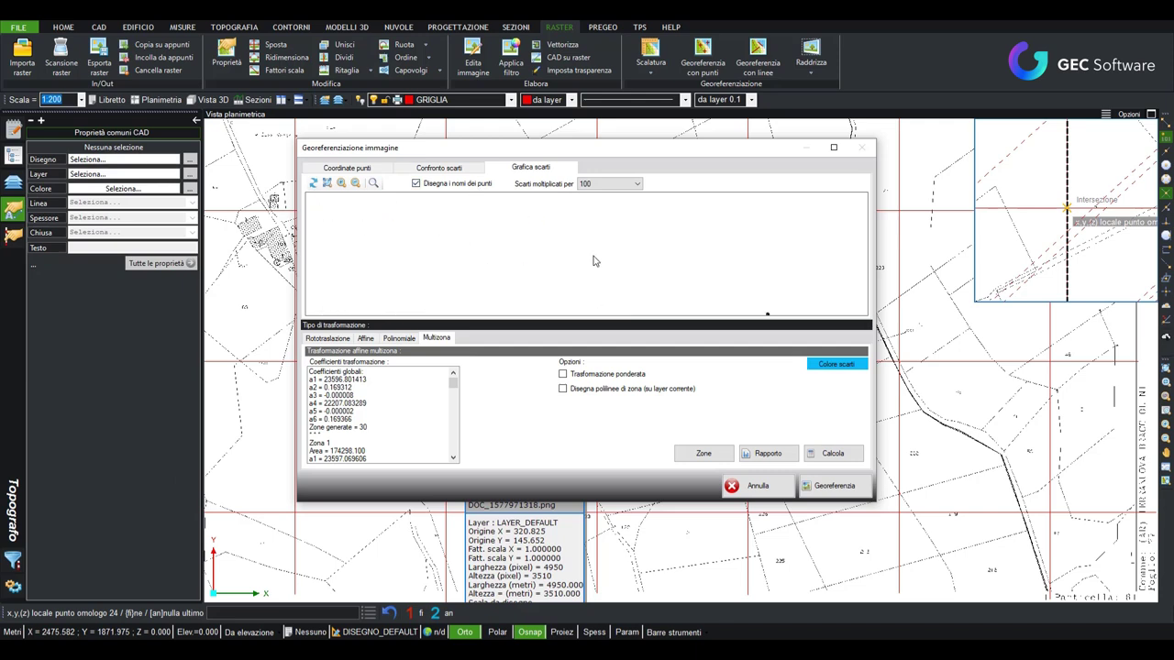
left_click(619, 186)
left_click(620, 238)
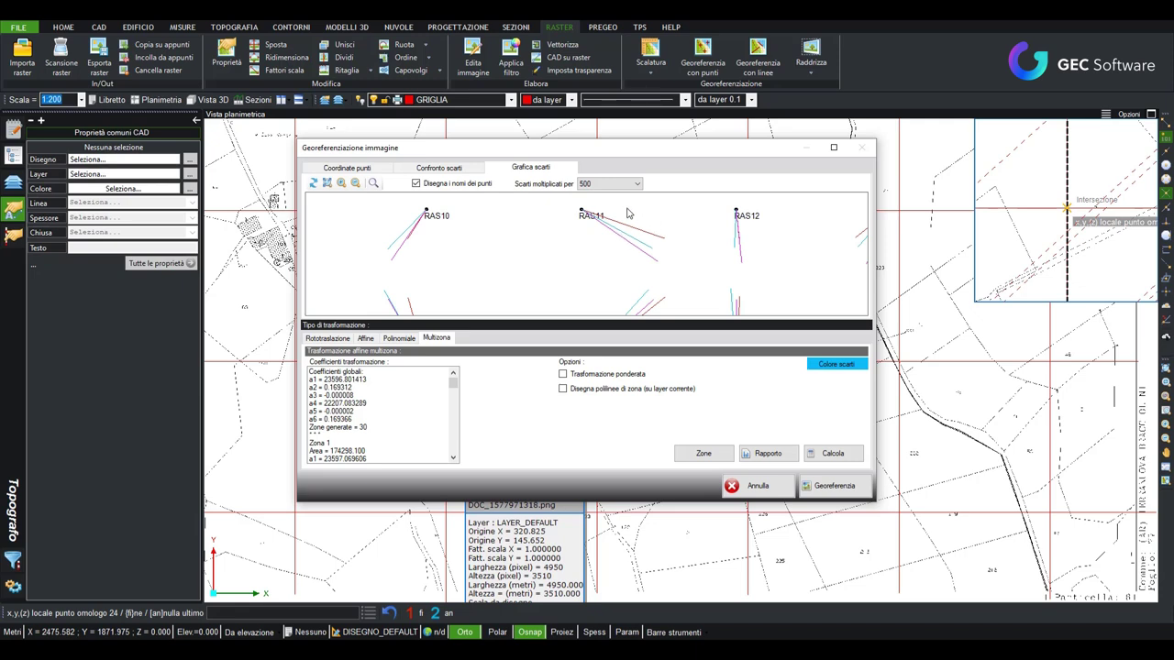
double_click(590, 184)
left_click(313, 183)
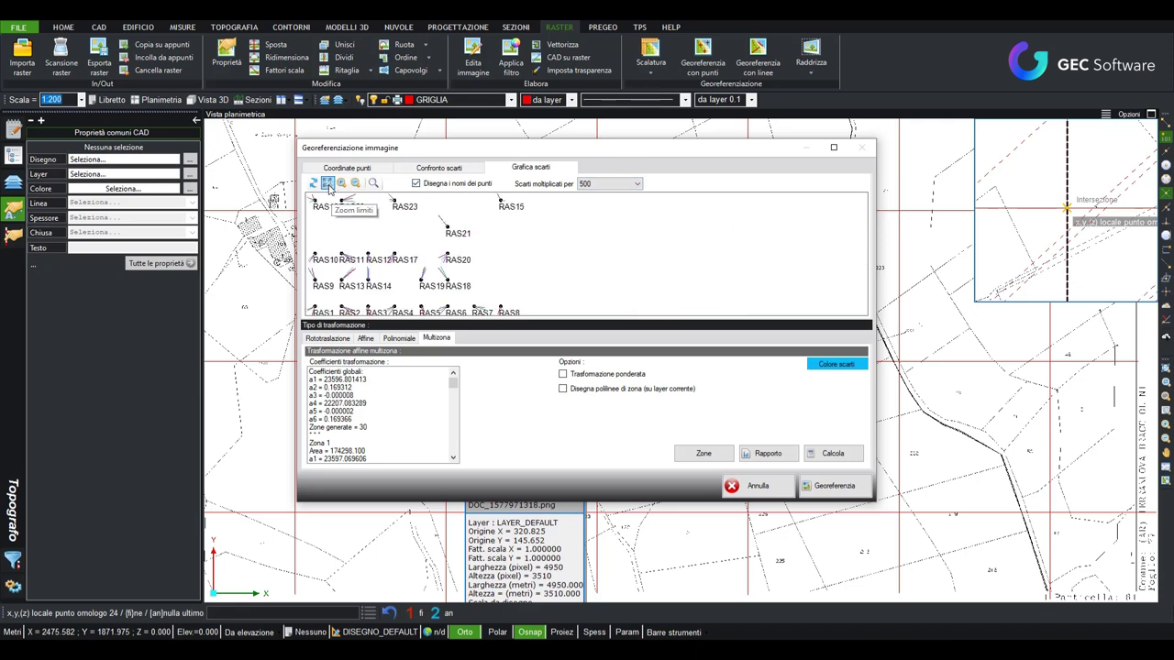
scroll(463, 256, "down", 2)
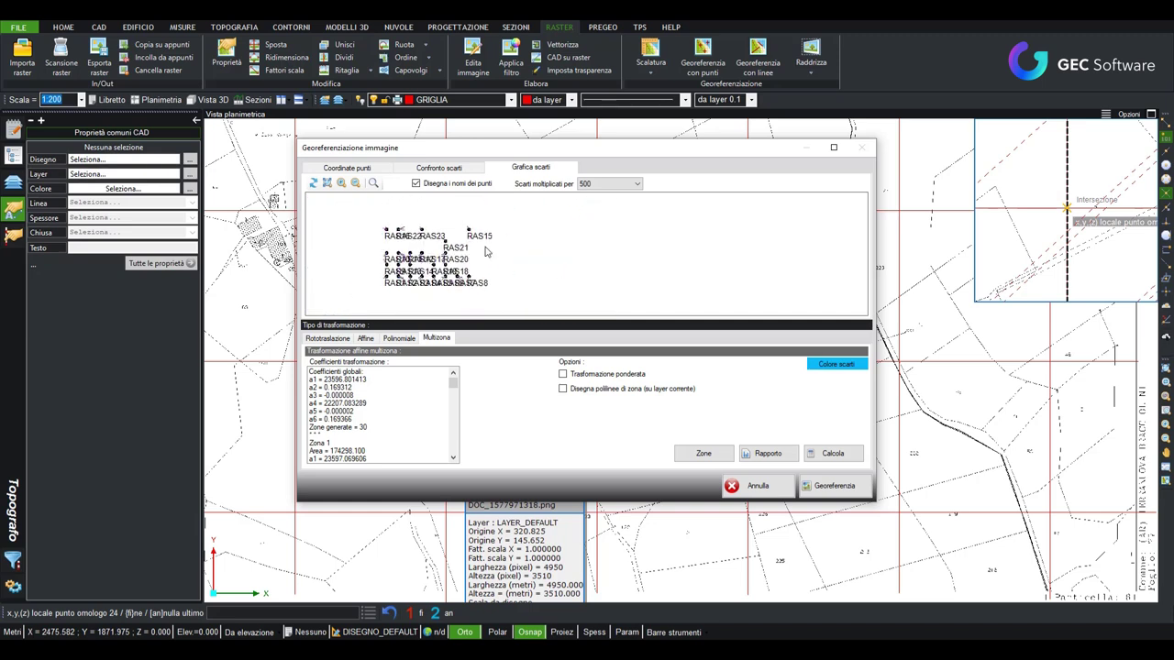
- Recompute the isotropic-scale roto-translation from the residuals table and start georeferencing the image
left_click(448, 169)
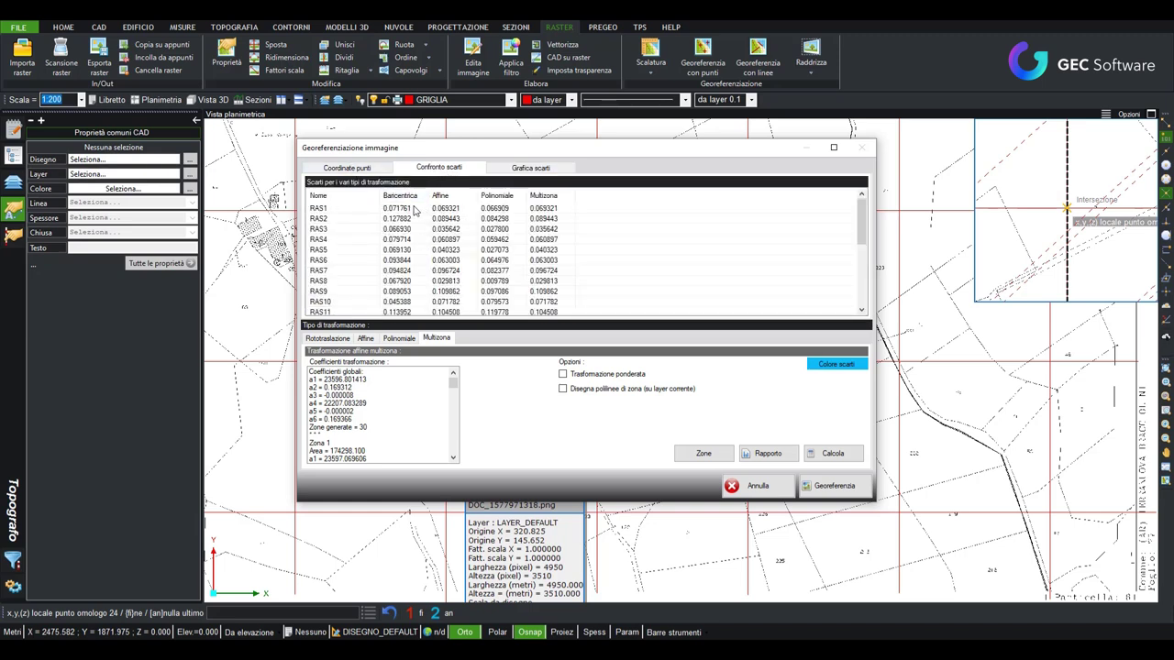
left_click(321, 339)
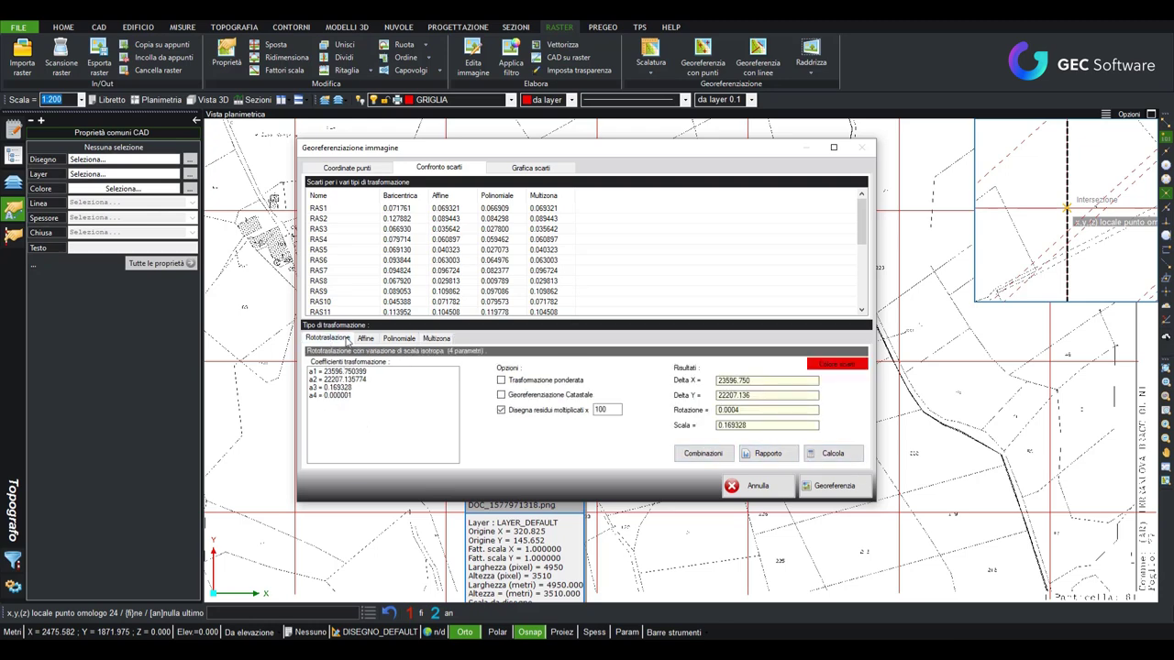
left_click(831, 458)
left_click(832, 486)
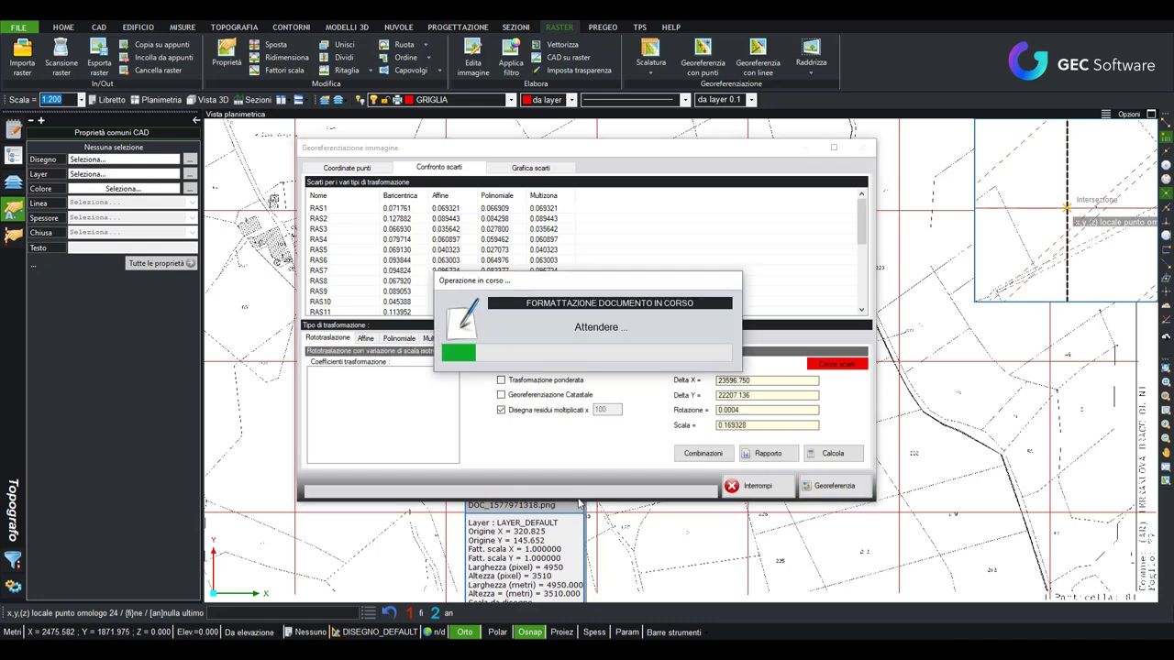
- Review the georeferencing report showing mean residual 0.083647892, then close the Topografo Editor
scroll(600, 342, "down", 5)
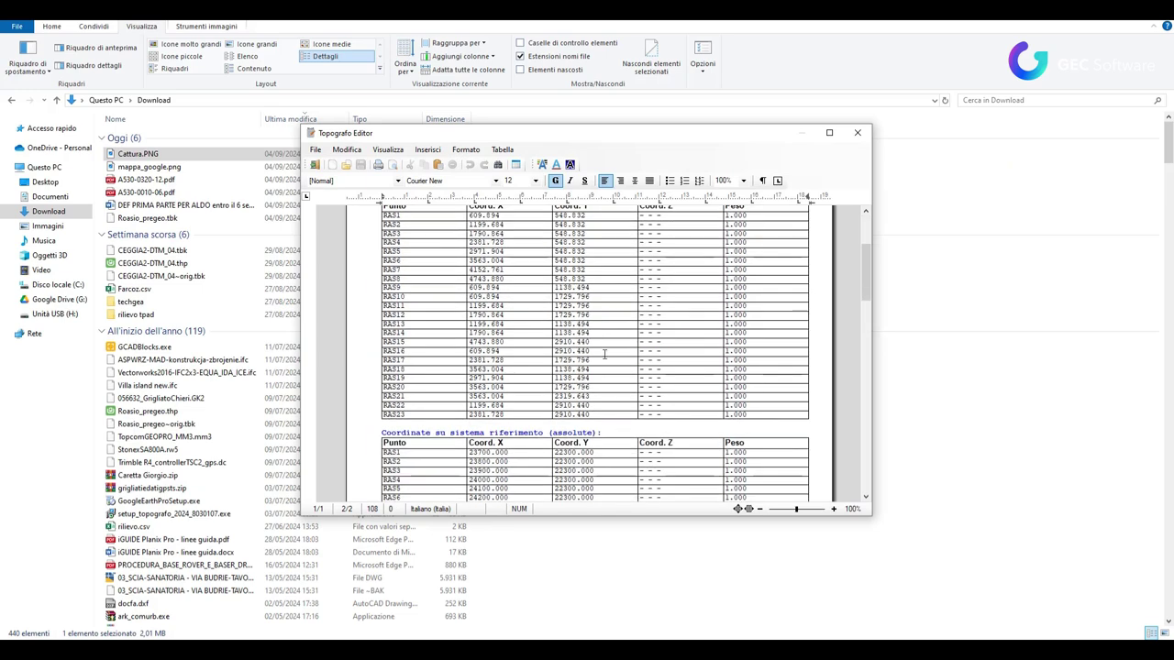
scroll(602, 441, "down", 2)
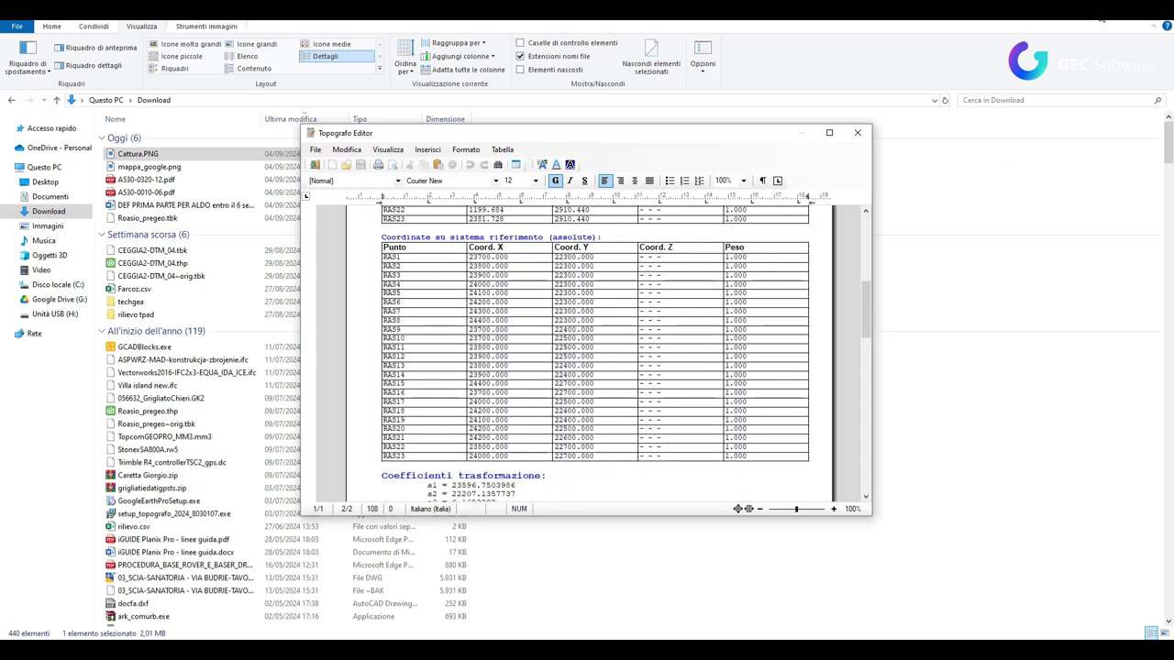
scroll(486, 262, "down", 4)
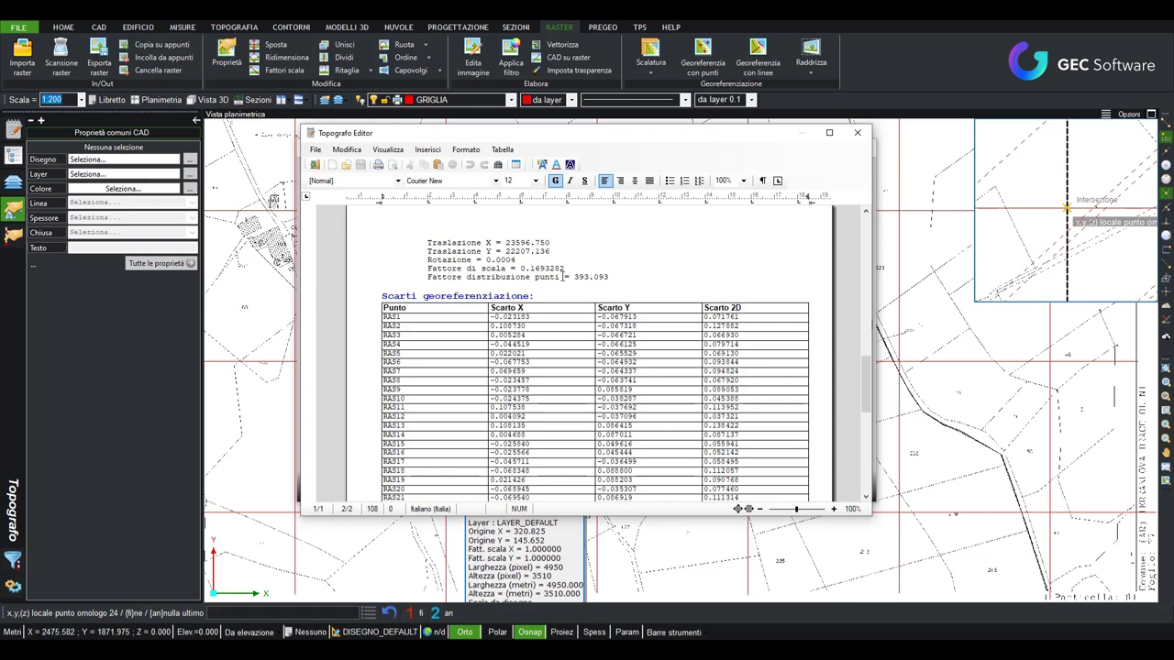
scroll(547, 314, "down", 3)
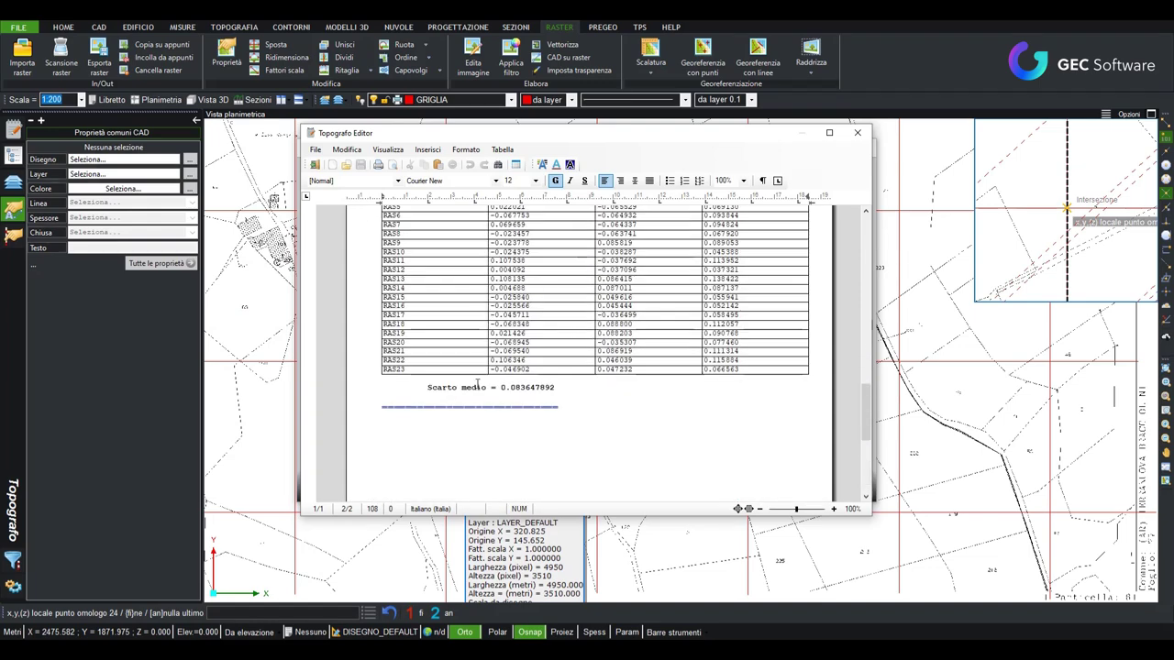
scroll(477, 385, "up", 10)
scroll(514, 376, "up", 10)
scroll(577, 369, "up", 5)
scroll(588, 303, "down", 5)
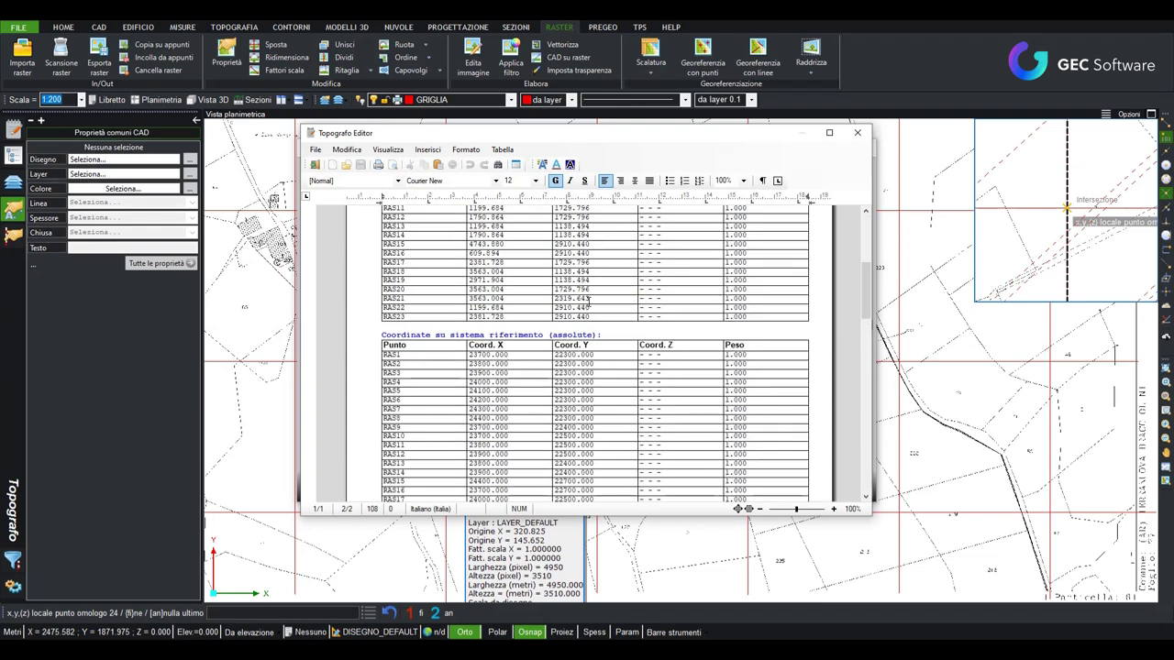
scroll(587, 312, "down", 5)
scroll(573, 311, "down", 5)
scroll(559, 309, "down", 5)
scroll(535, 294, "up", 3)
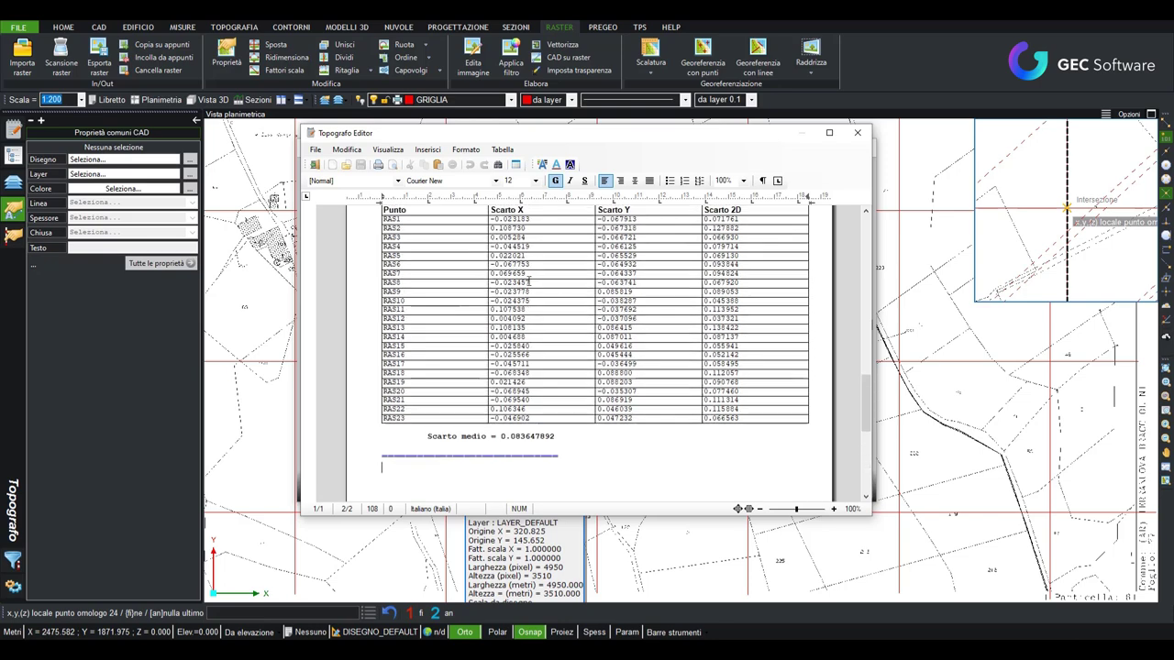
scroll(532, 431, "up", 5)
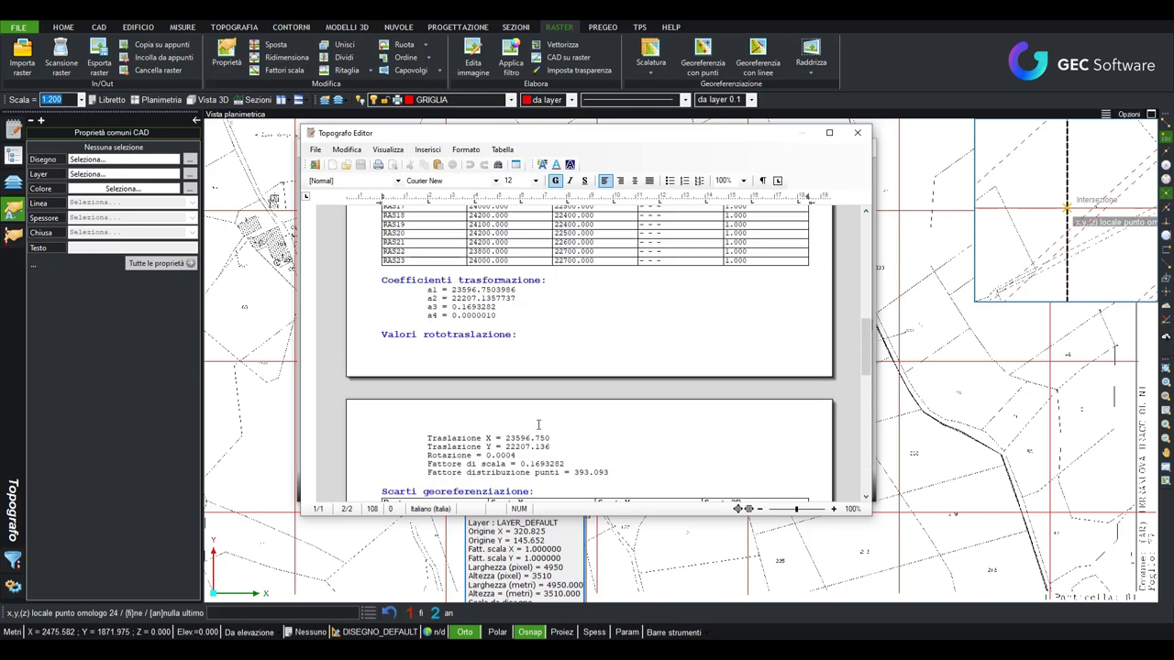
scroll(546, 420, "up", 5)
scroll(532, 348, "down", 5)
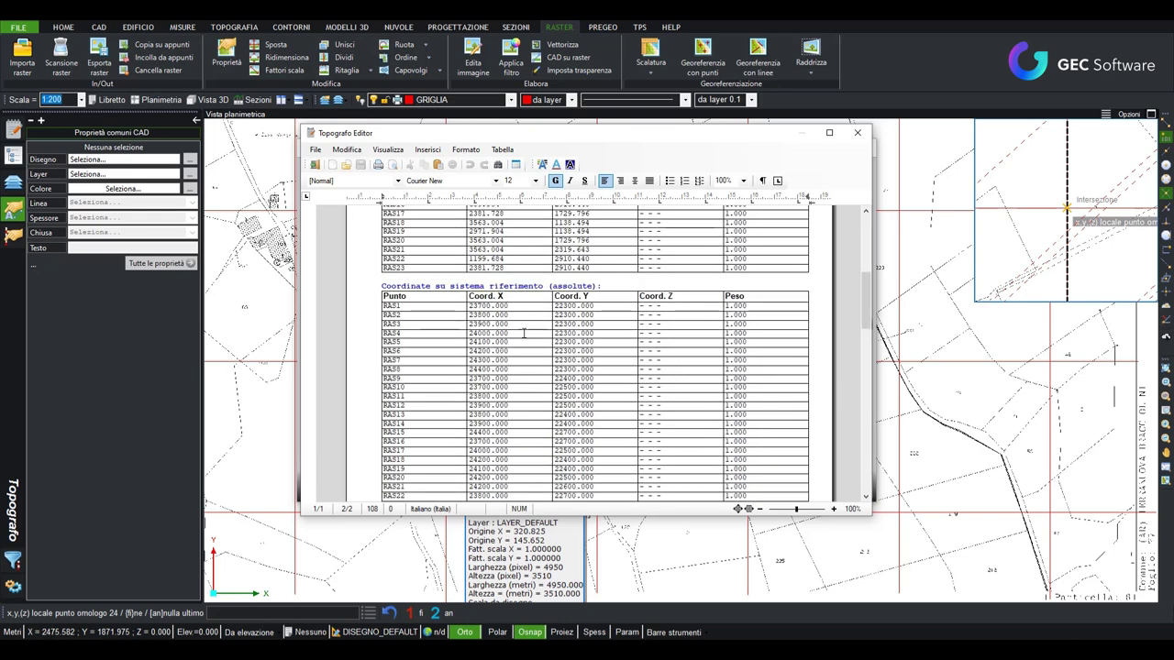
scroll(586, 413, "down", 5)
scroll(614, 445, "down", 5)
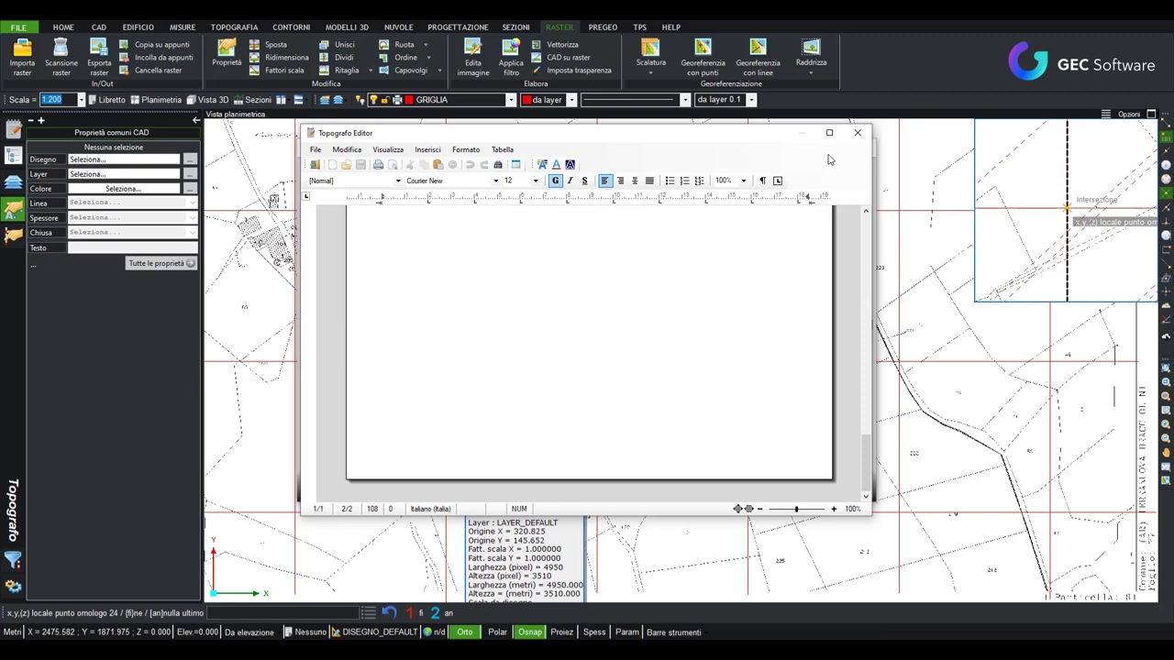
left_click(859, 134)
type("georef1")
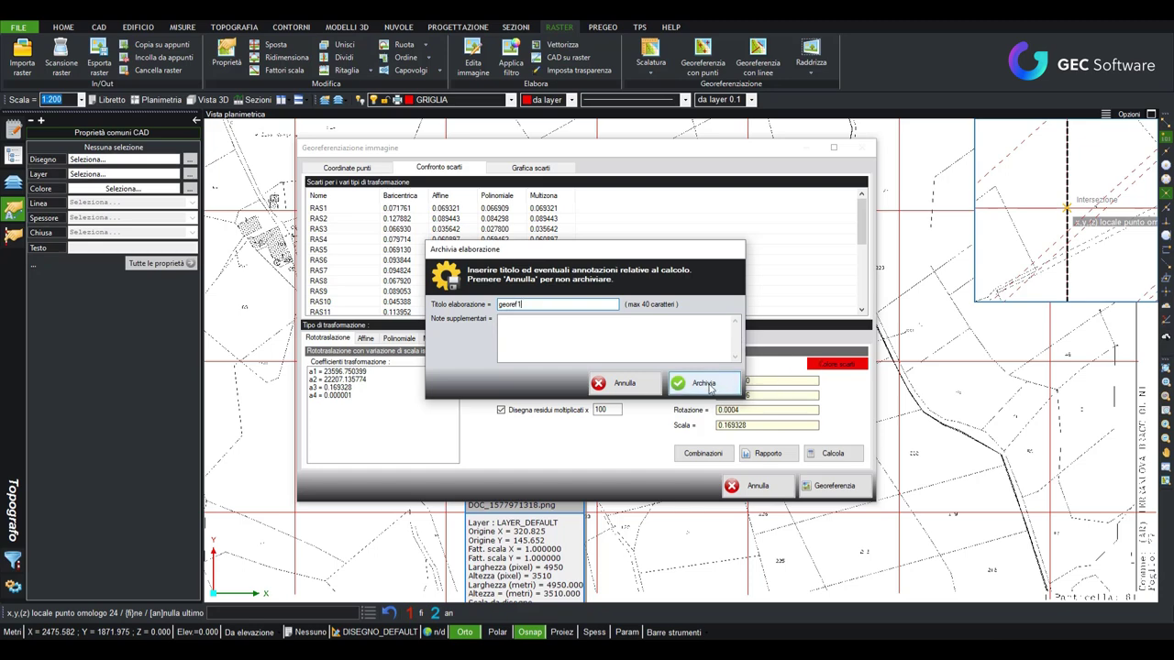
- Confirm the Archivia elaborazione prompt to finish georeferencing and end the pending command
left_click(703, 383)
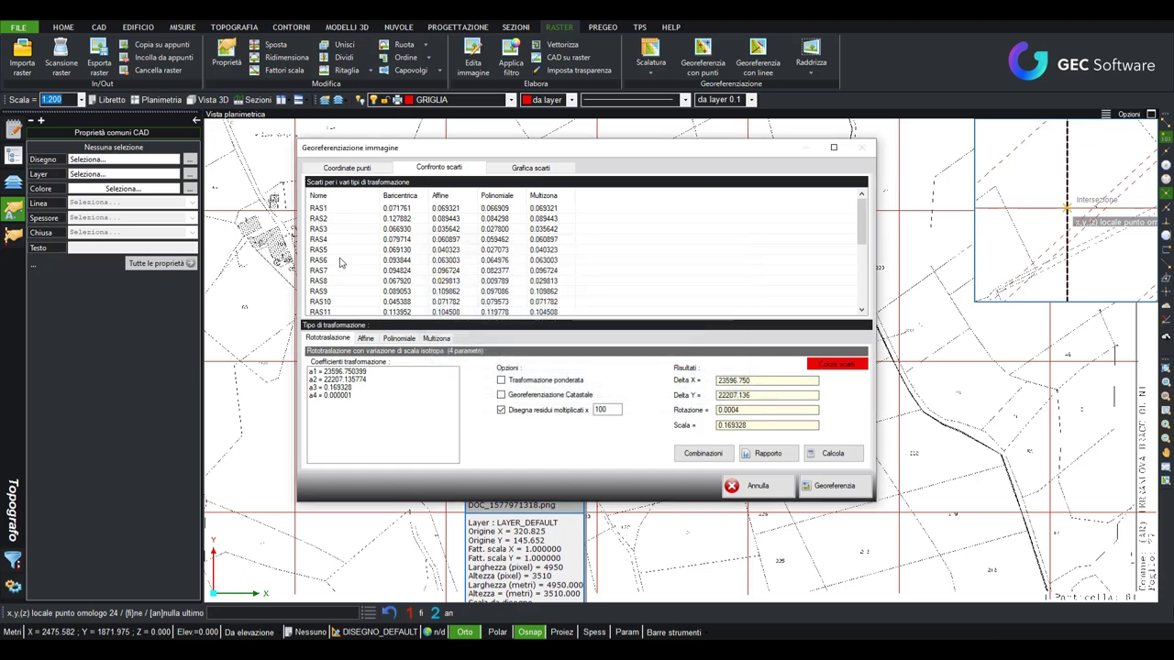
scroll(519, 323, "down", 3)
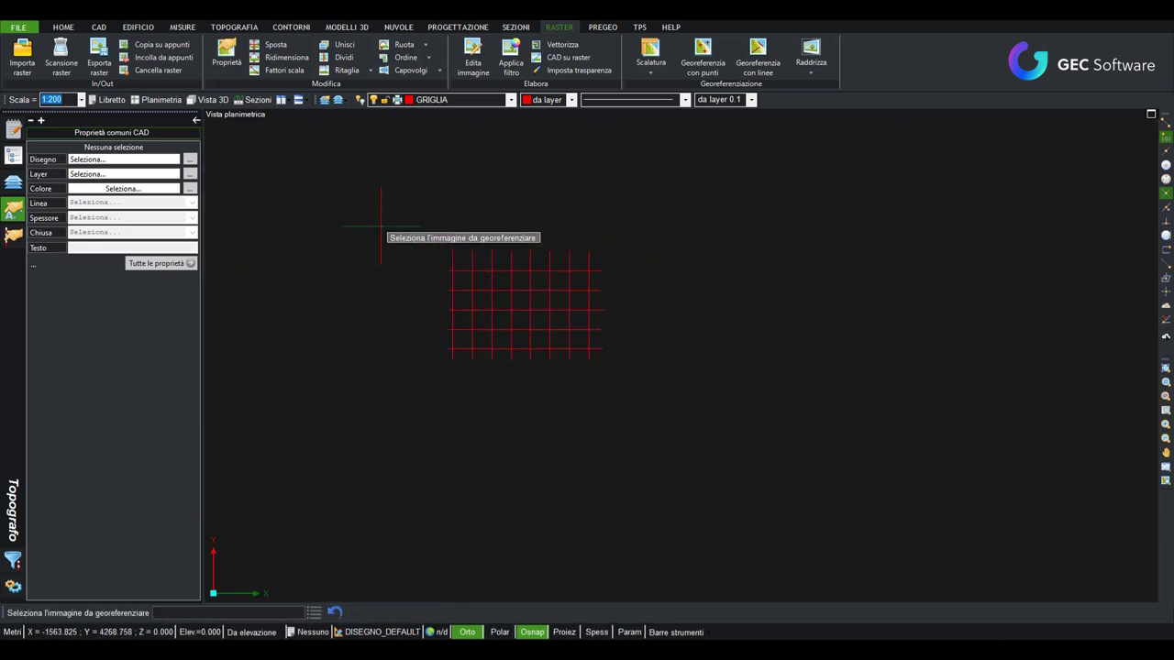
key("Escape")
- Window-select and delete the red reference grid, leaving the georeferenced cadastral map
left_click_drag(387, 225, 668, 412)
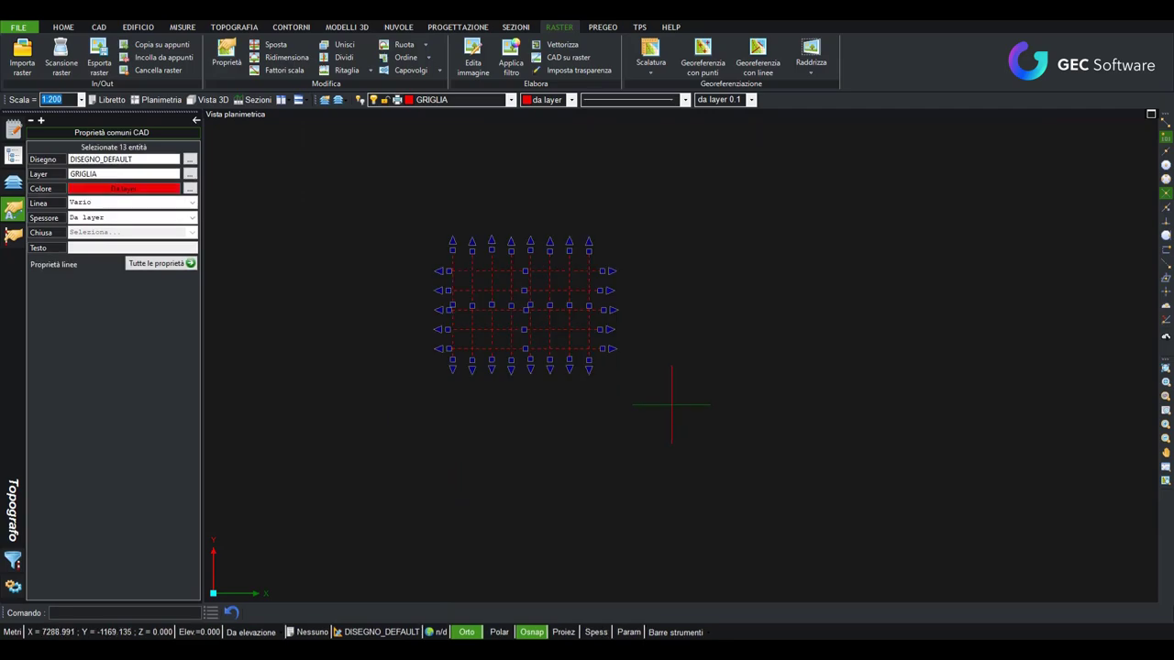
key("Delete")
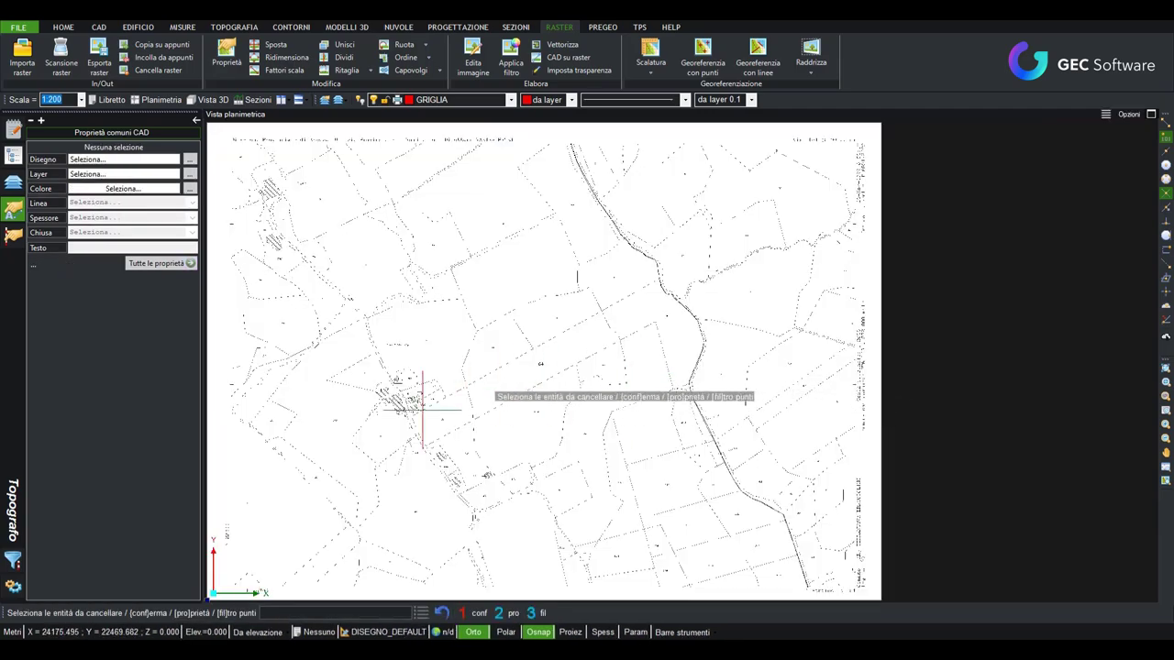
scroll(406, 394, "up", 3)
scroll(491, 289, "up", 2)
scroll(548, 309, "up", 1)
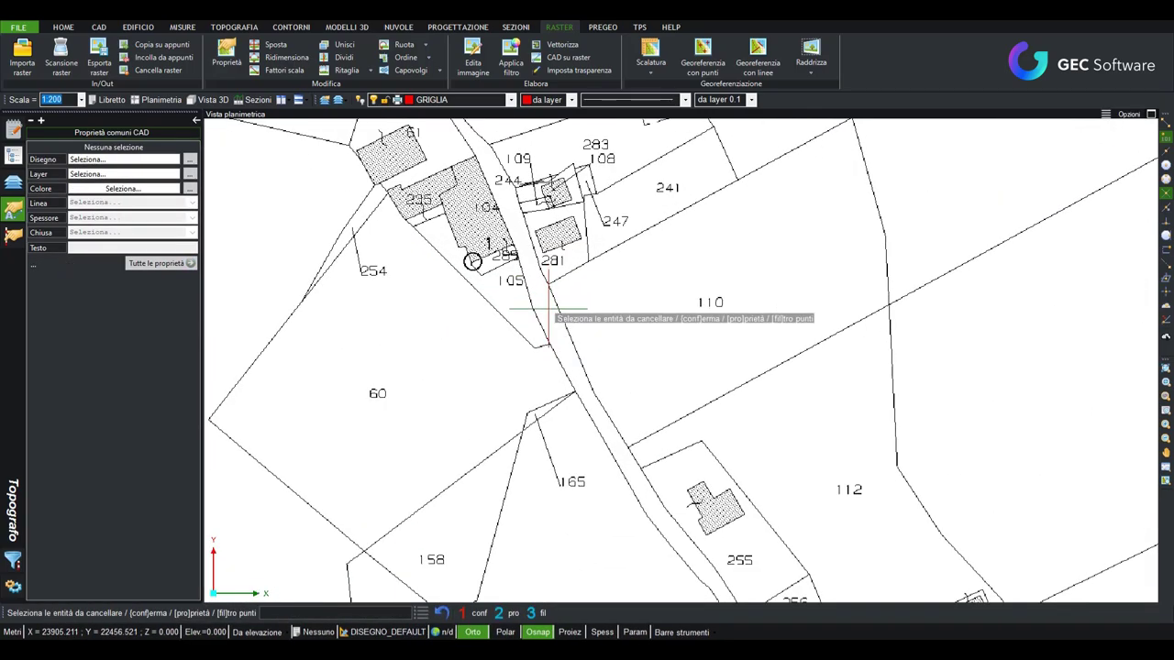
scroll(550, 317, "up", 2)
scroll(548, 312, "down", 2)
scroll(550, 312, "down", 3)
scroll(536, 358, "down", 3)
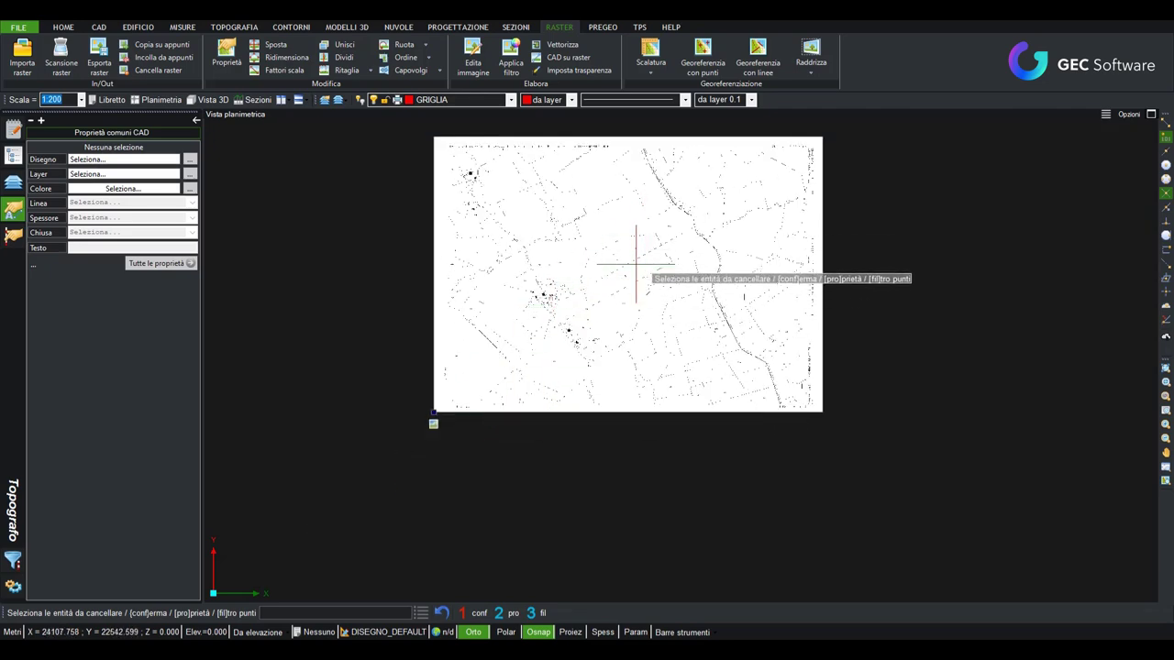
middle_click_drag(606, 359, 569, 459)
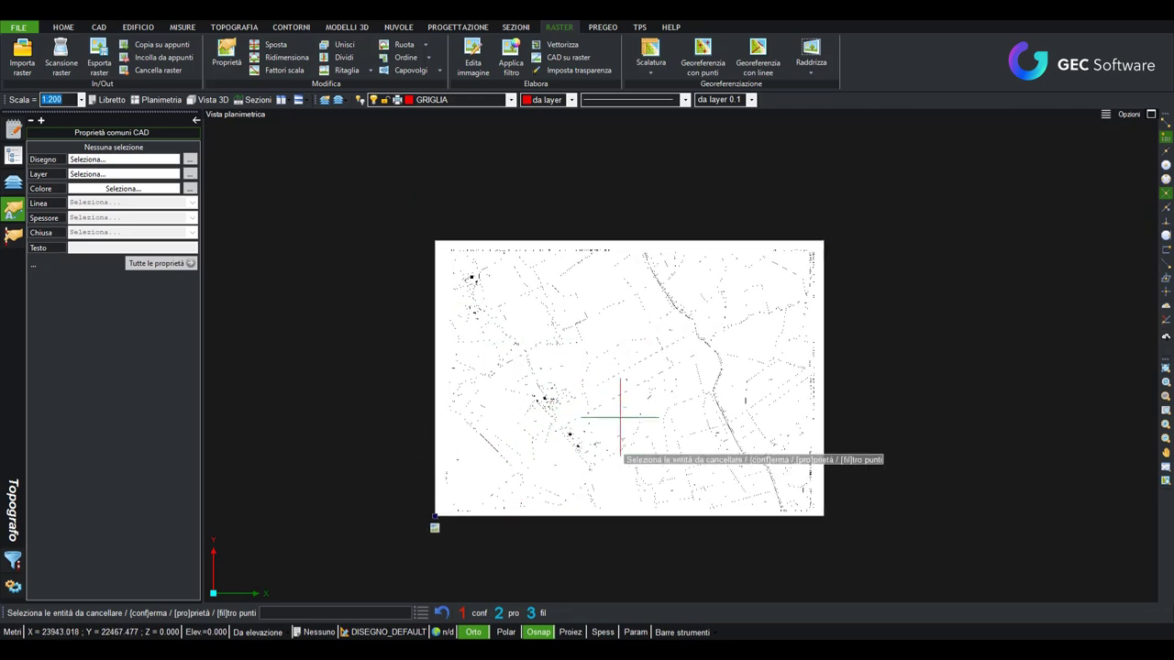
scroll(577, 394, "up", 2)
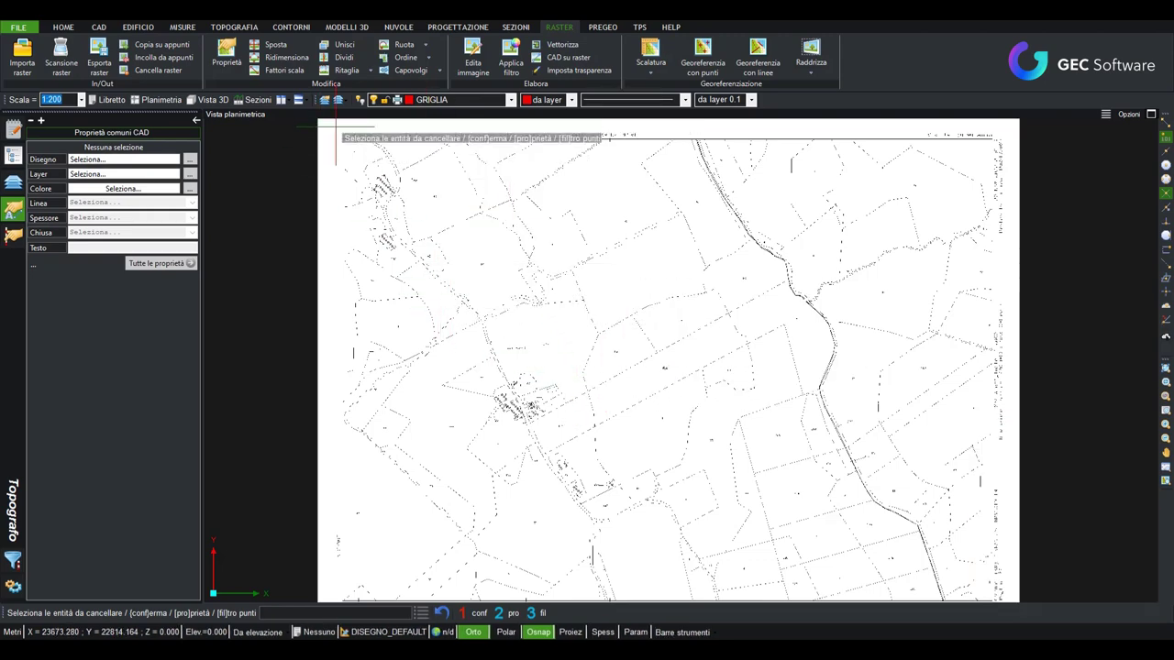
- Create layer VETTORIALE with green colour 90 and make it the current layer
left_click(325, 100)
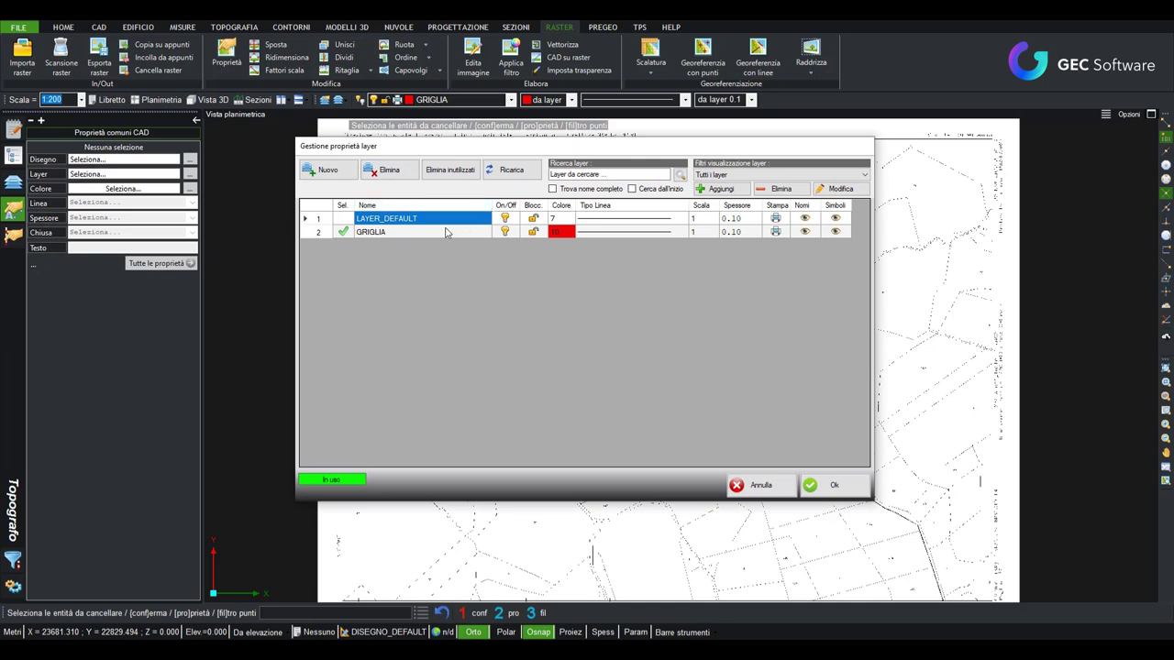
left_click(347, 176)
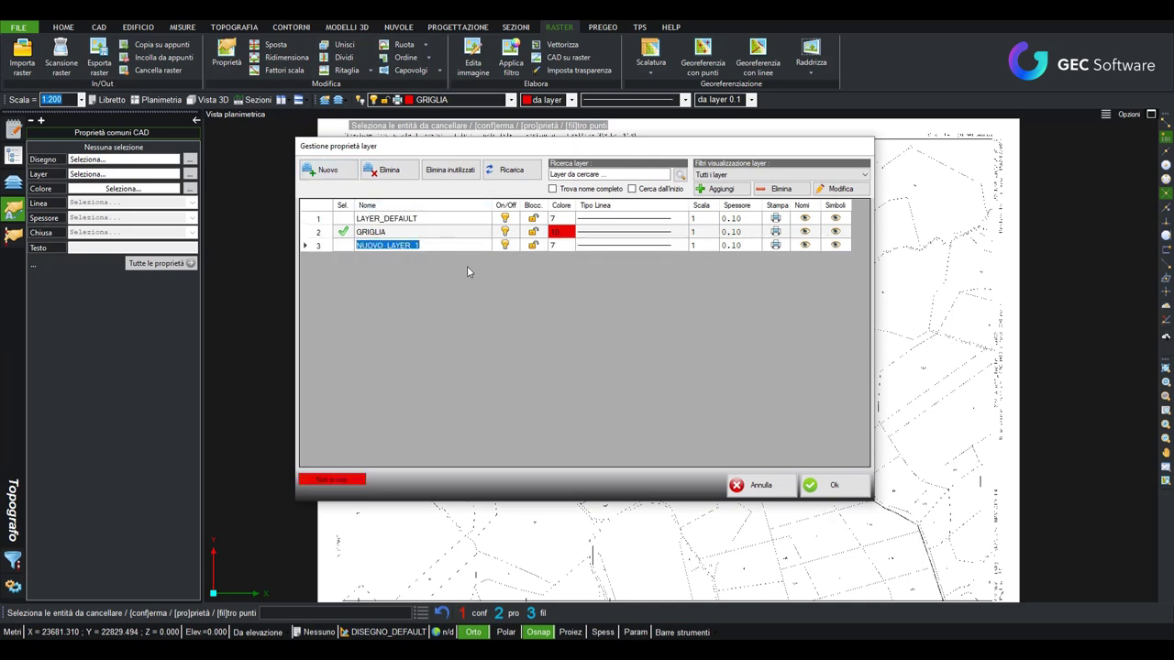
type("vettoriale")
key("Return")
left_click(405, 245)
left_click(405, 245)
left_click(559, 249)
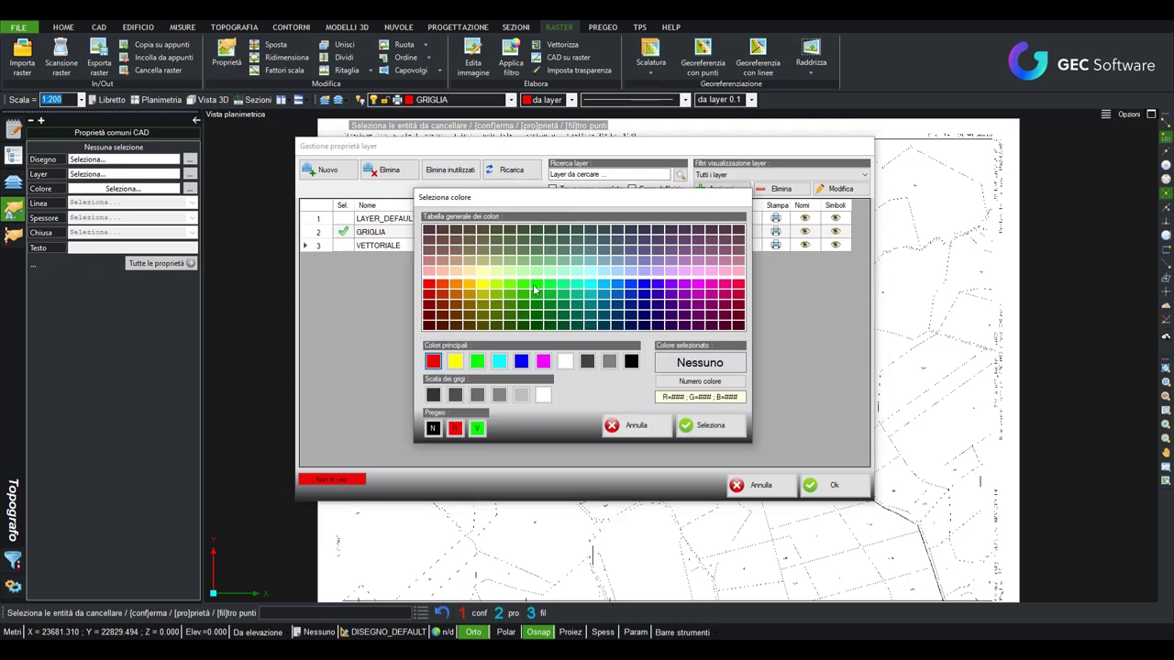
left_click(539, 292)
left_click(708, 426)
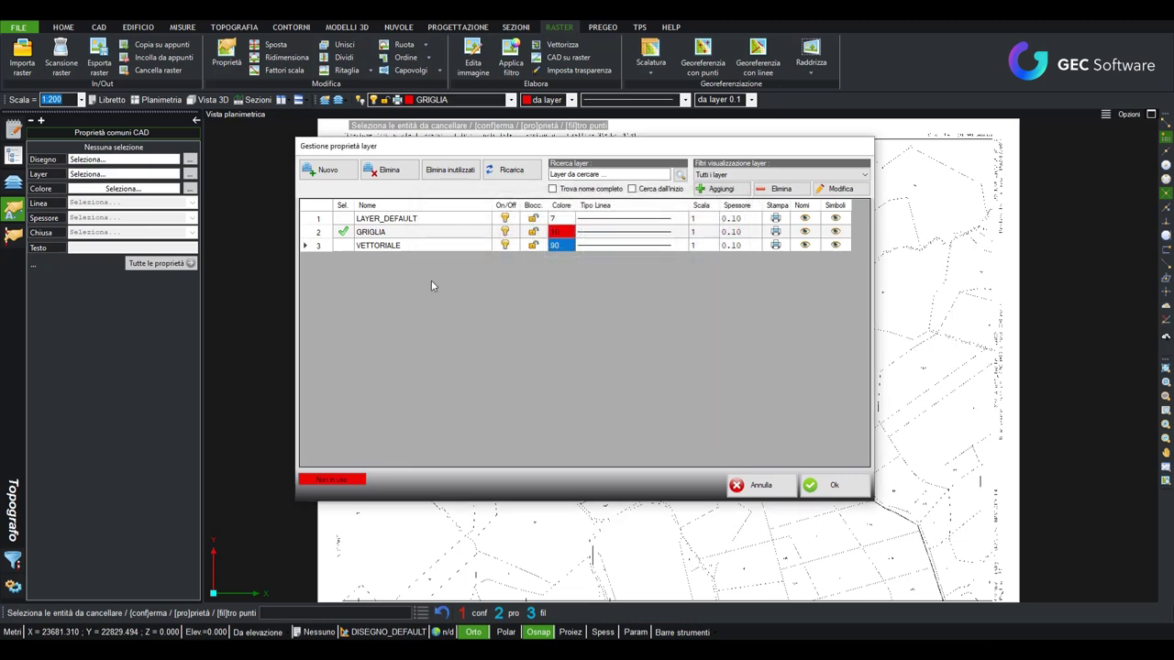
left_click(338, 244)
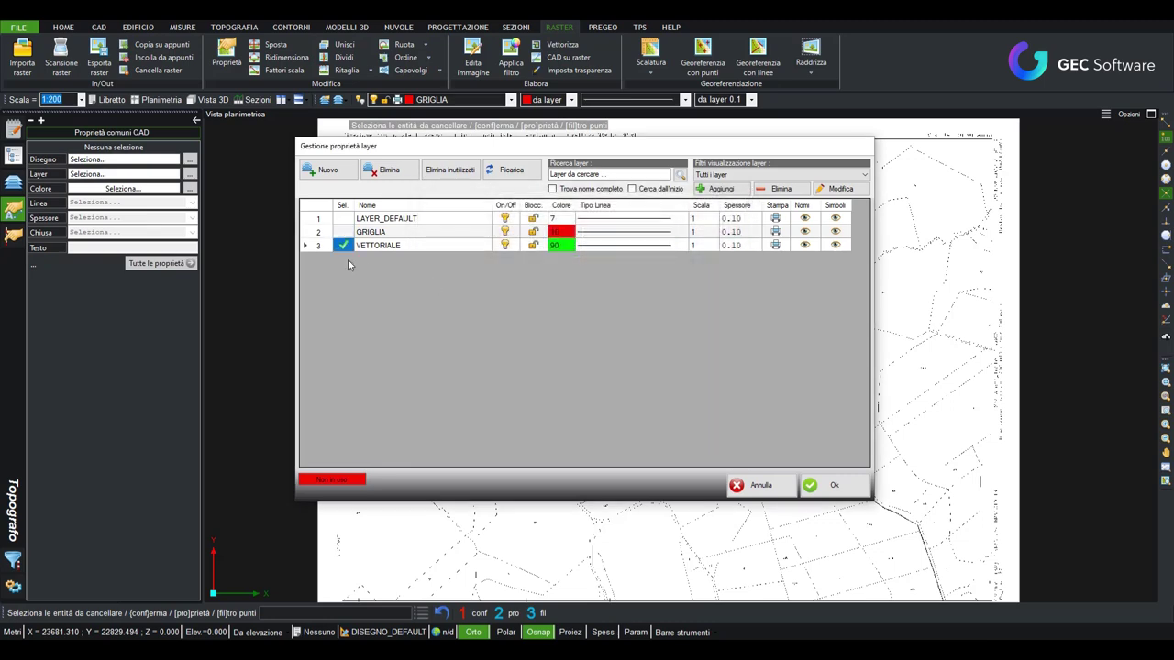
left_click(834, 486)
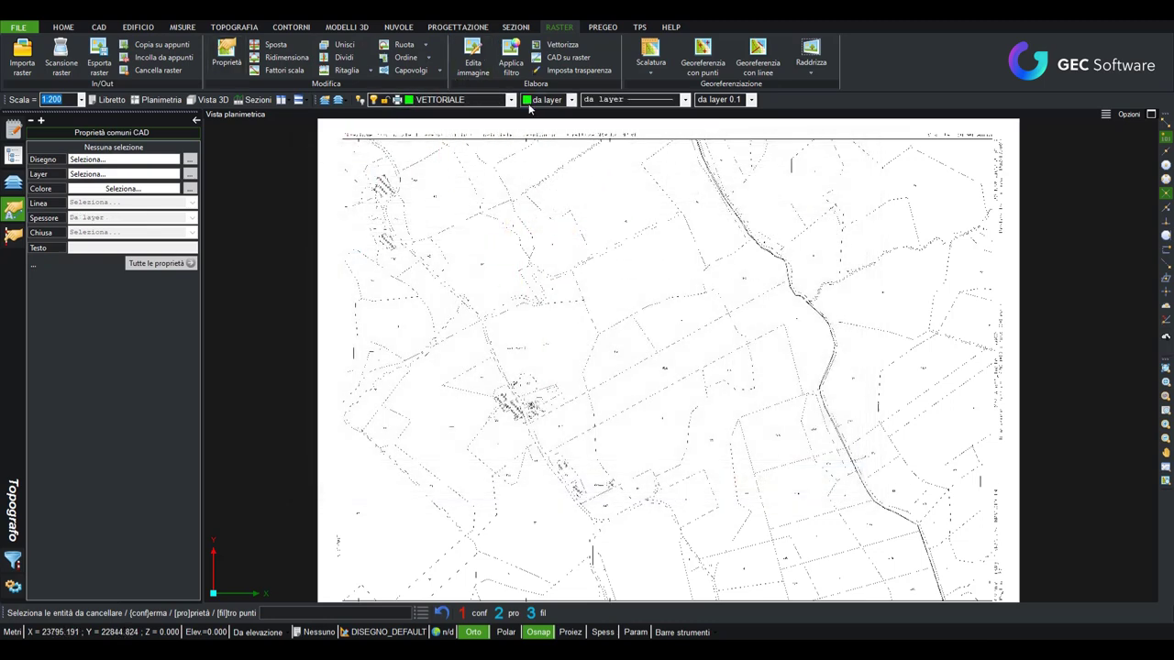
- Start Vettorizza immagine on the cadastral map and acknowledge the colour-depth warning
left_click(566, 49)
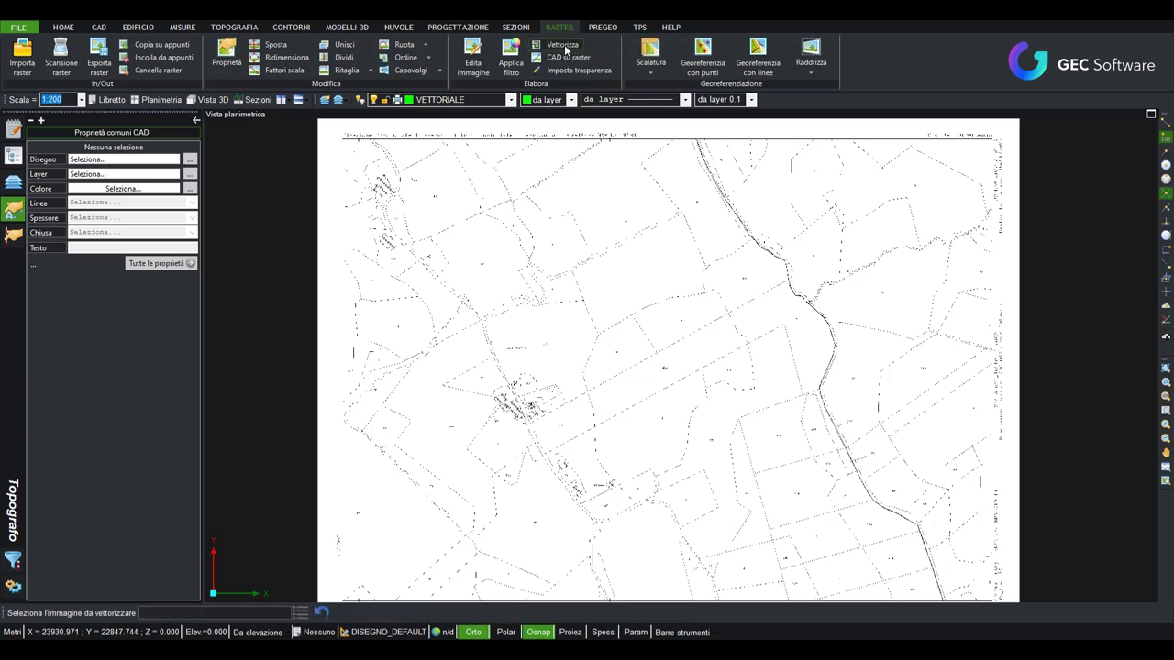
left_click(320, 328)
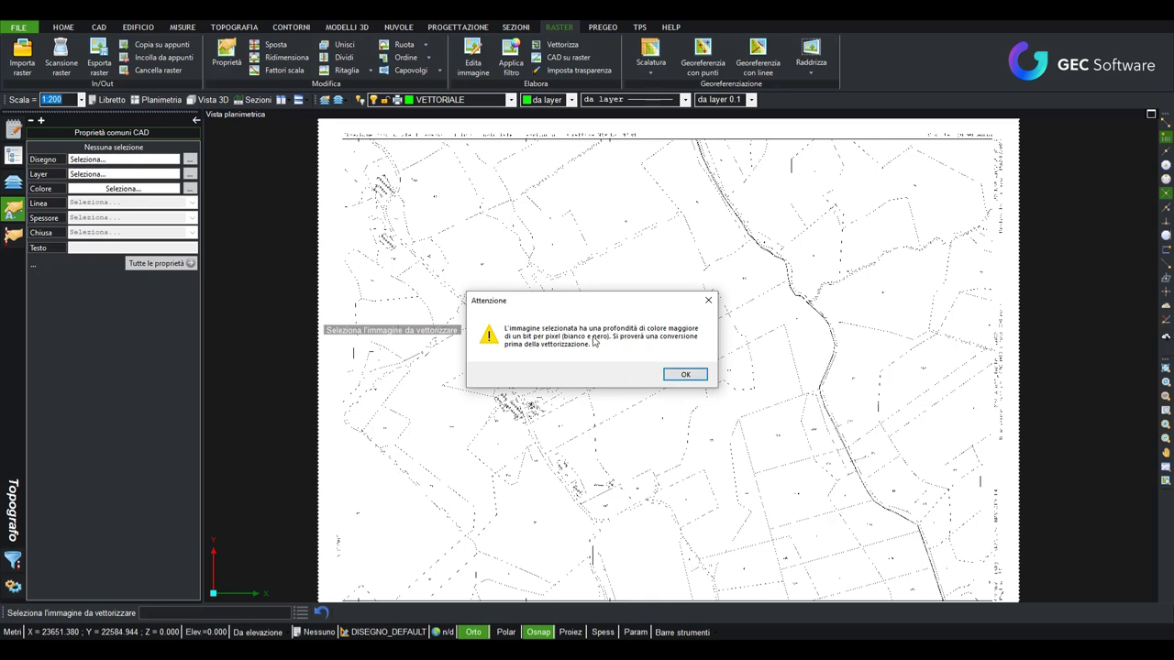
left_click(683, 376)
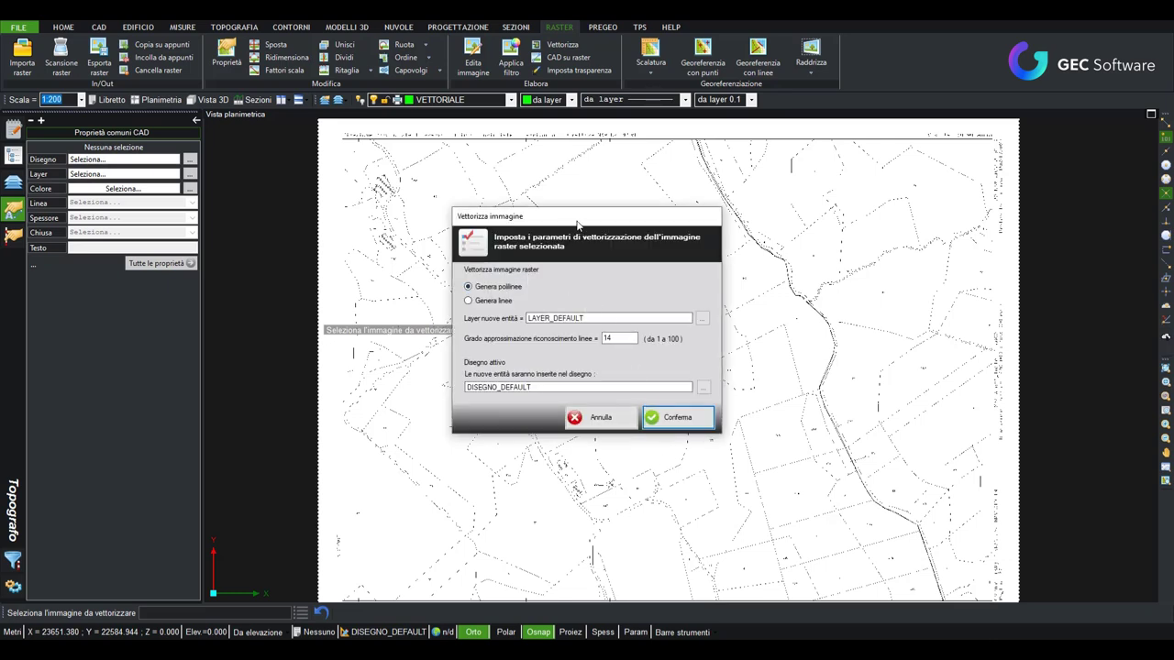
left_click_drag(576, 225, 635, 234)
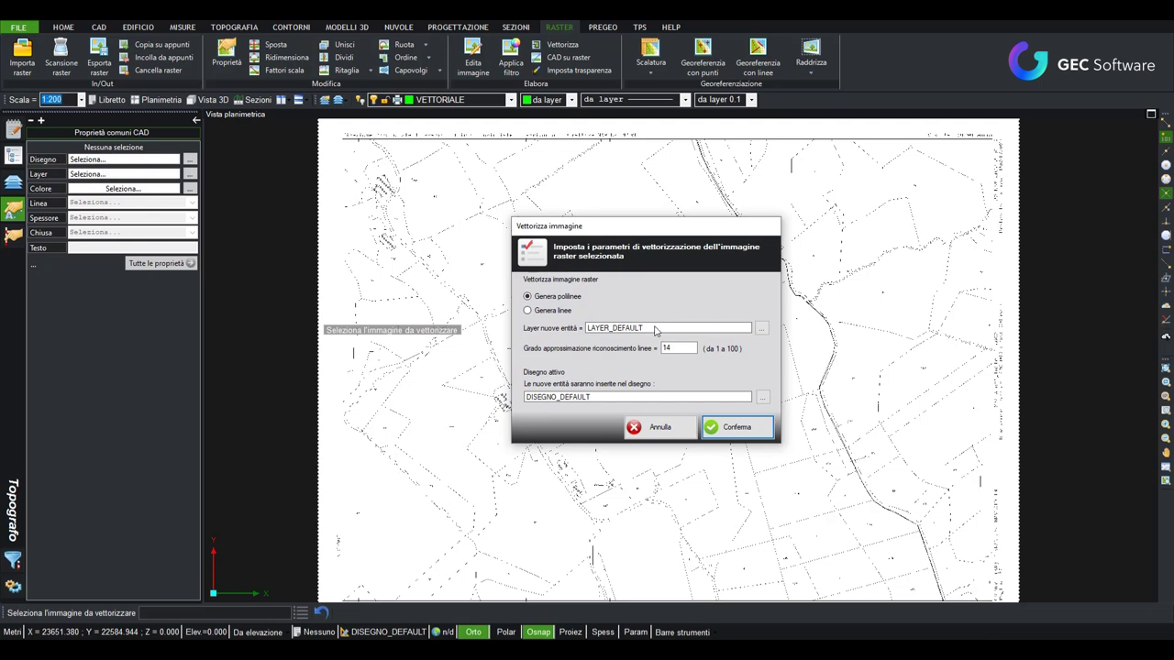
- Vectorize as separate lines on layer VETTORIALE with approximation 14
left_click(564, 312)
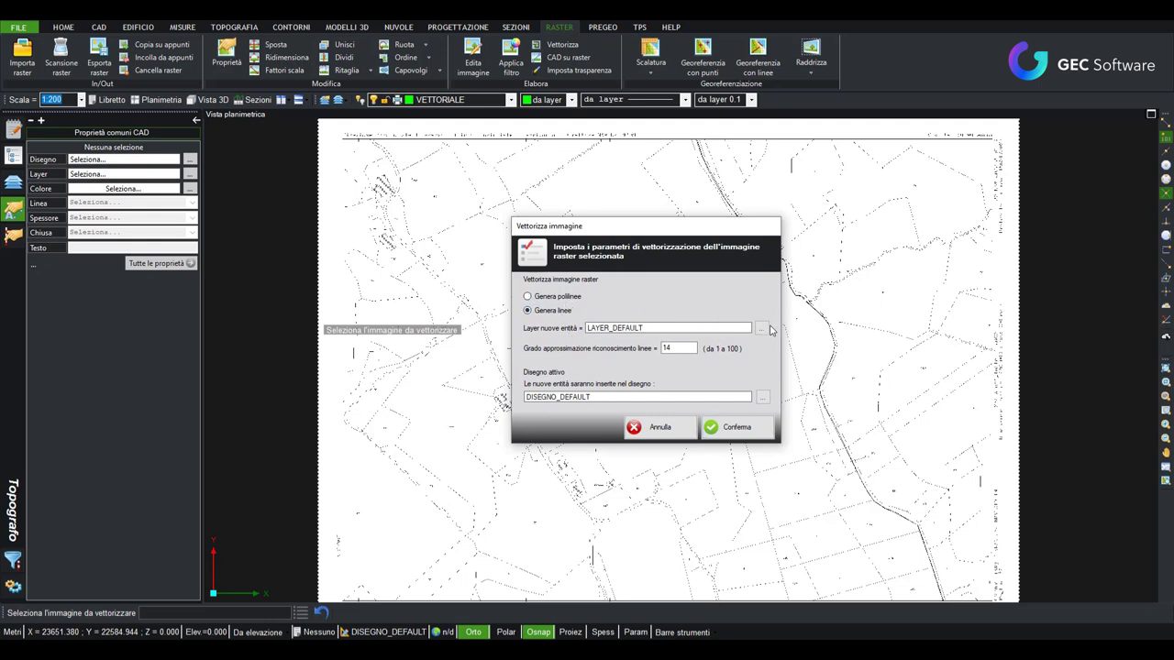
left_click(762, 328)
left_click(563, 270)
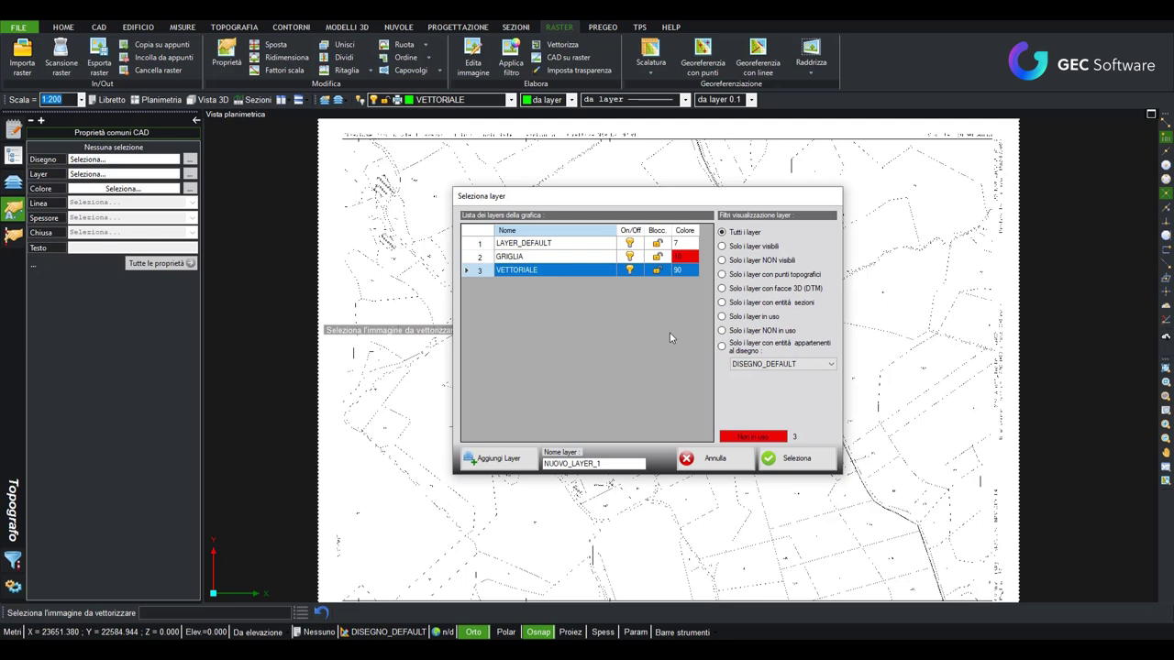
left_click(816, 459)
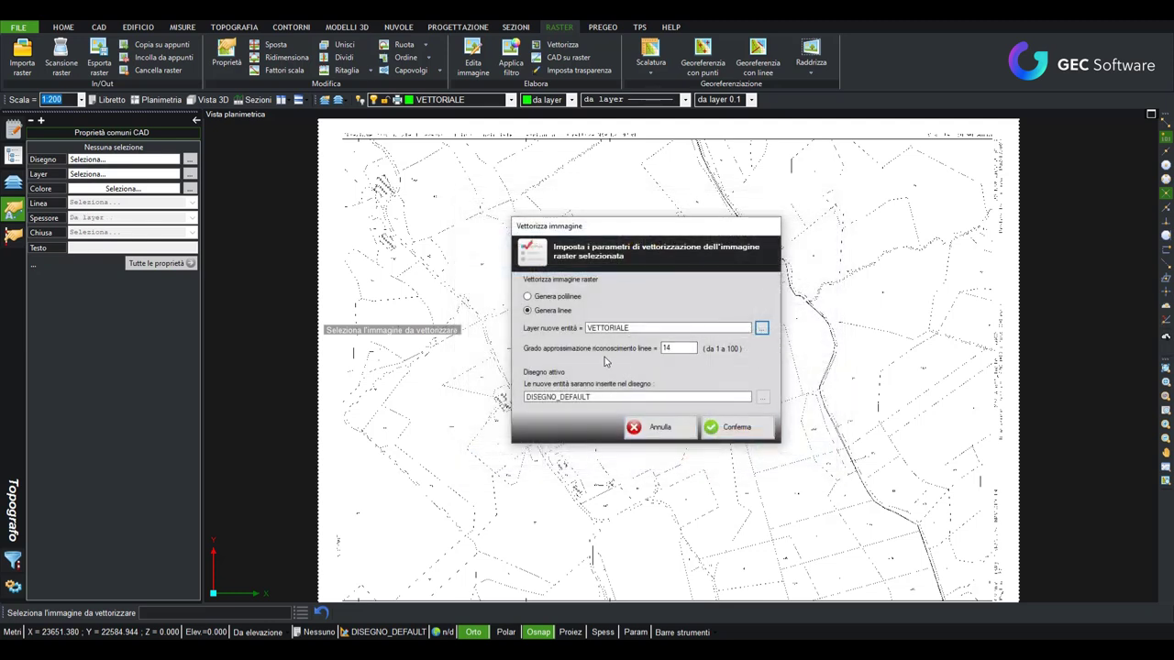
left_click(672, 349)
left_click(739, 431)
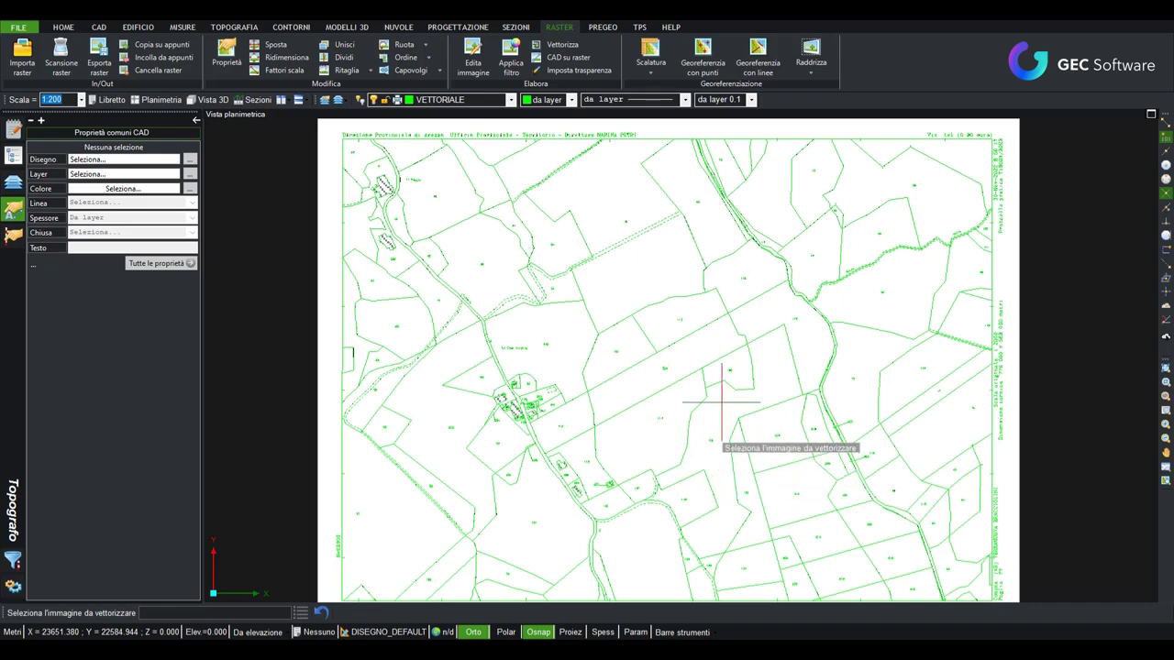
- Zoom and pan to bring the whole cadastral map sheet into view
scroll(735, 258, "up", 3)
scroll(735, 257, "up", 2)
scroll(734, 261, "up", 1)
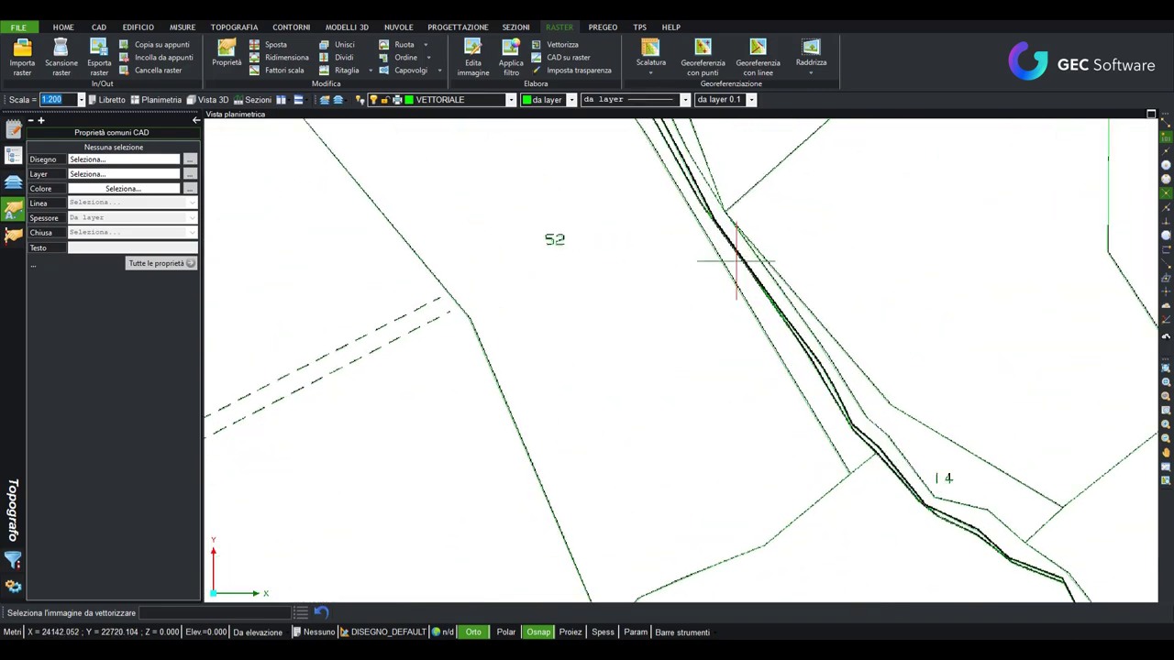
scroll(734, 266, "up", 1)
scroll(738, 289, "up", 1)
scroll(735, 290, "down", 1)
scroll(642, 312, "down", 2)
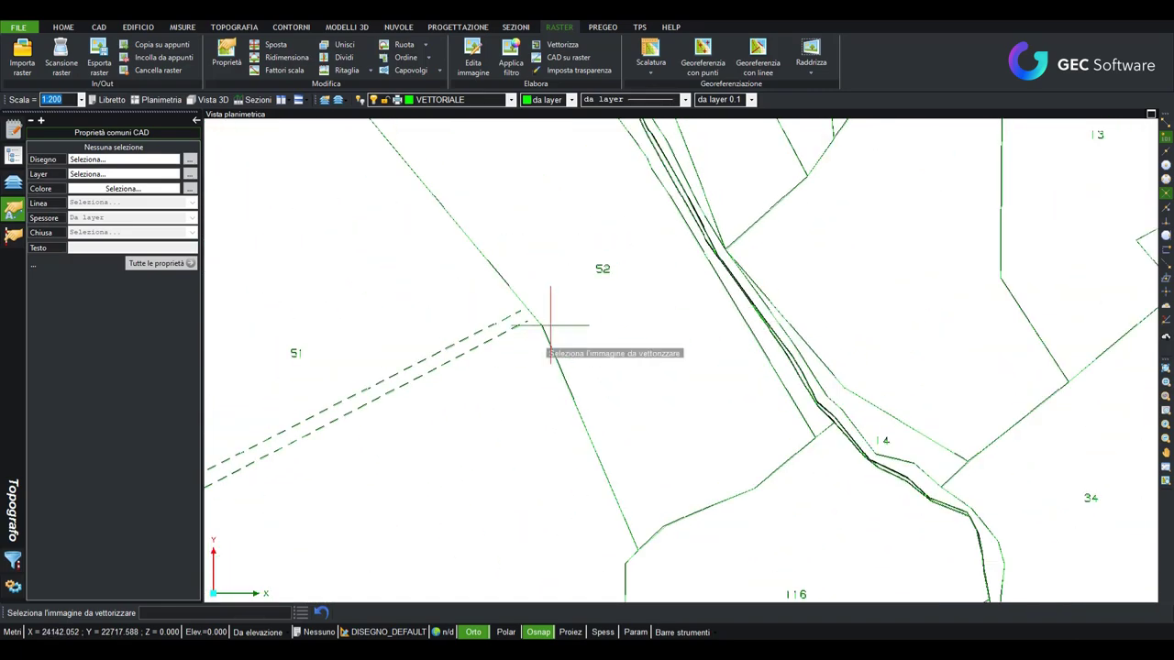
scroll(556, 333, "down", 2)
scroll(532, 376, "down", 2)
middle_click_drag(523, 388, 567, 294)
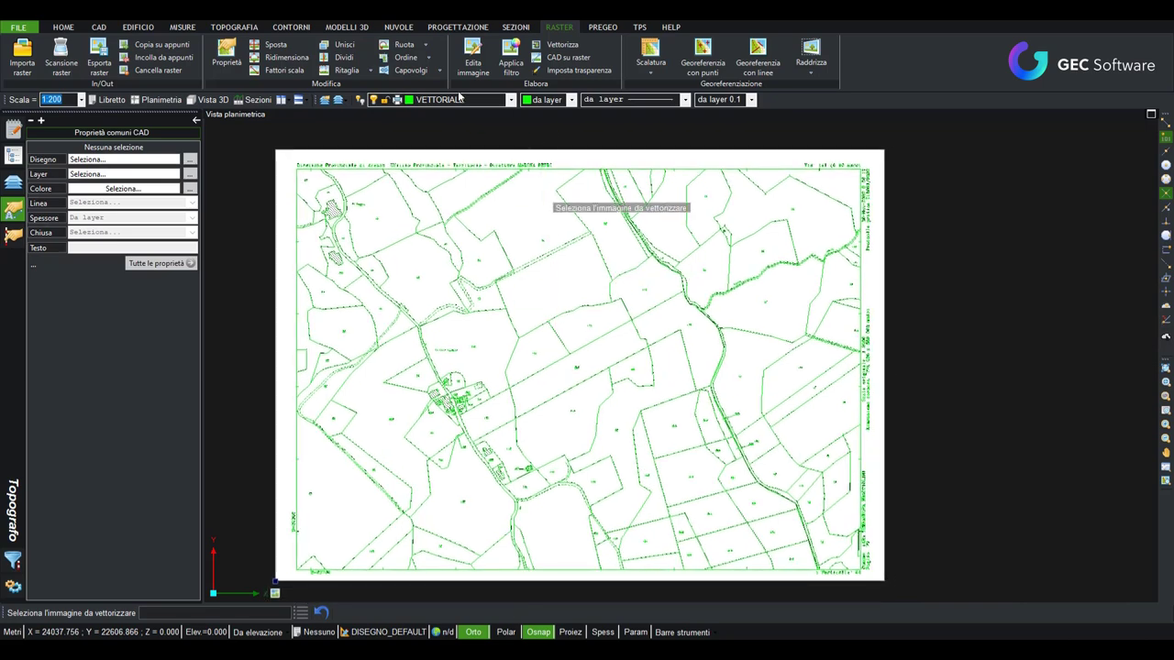
- Switch off LAYER_DEFAULT in the layer list so only the green vector lines remain
left_click(13, 182)
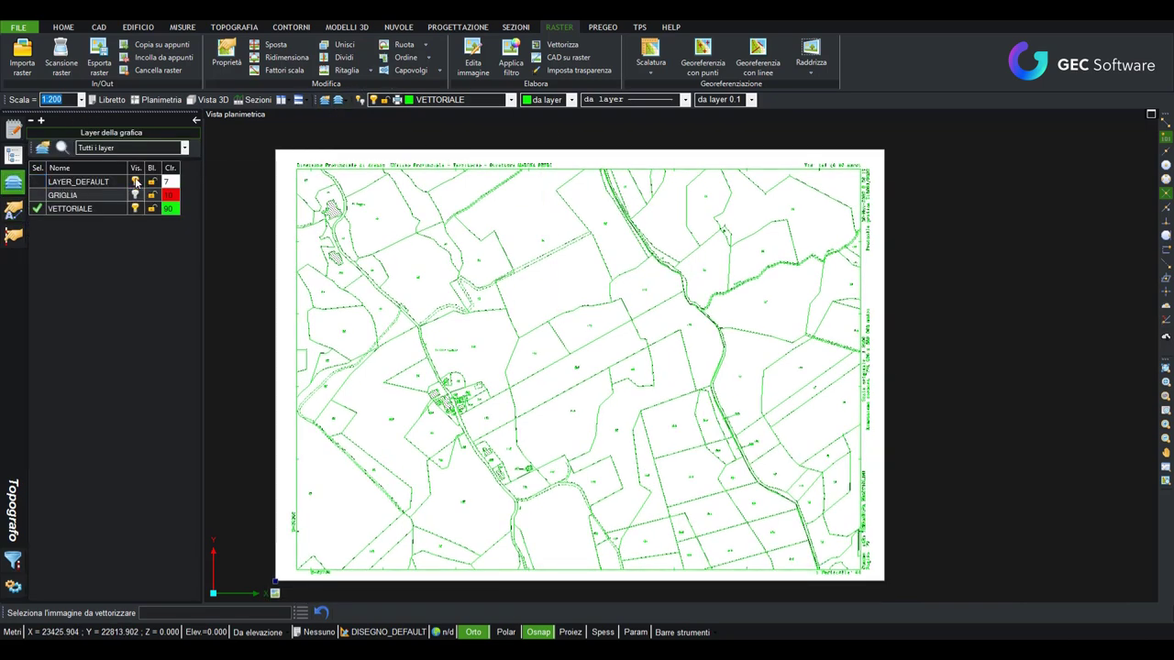
left_click(136, 182)
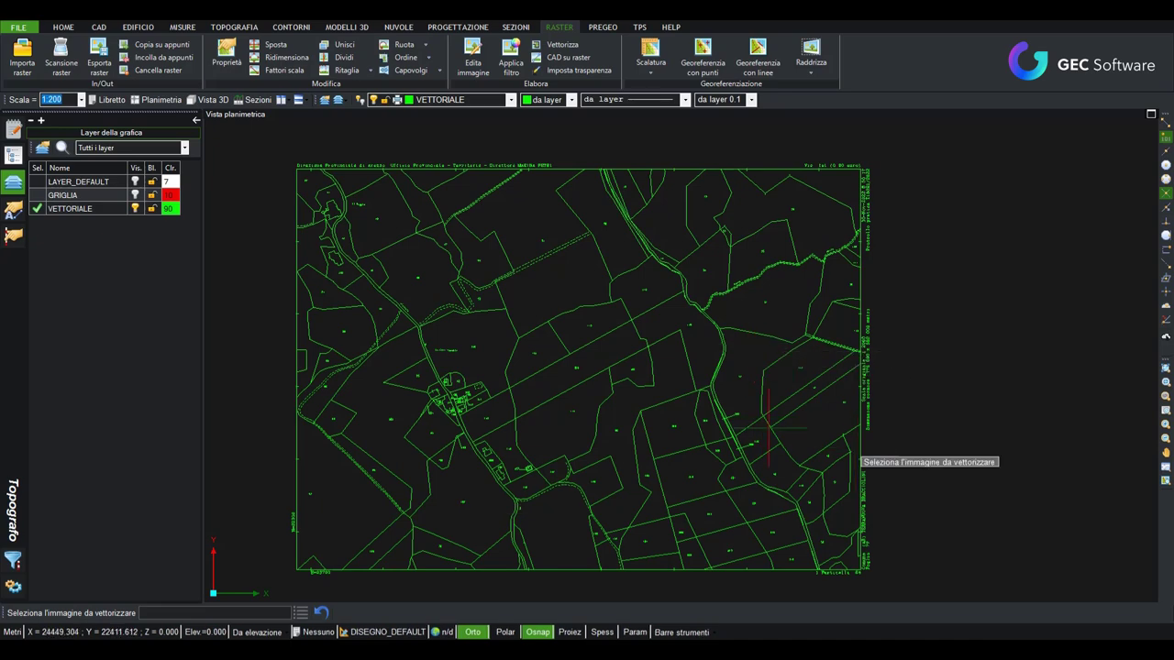
scroll(408, 339, "up", 2)
scroll(518, 367, "up", 2)
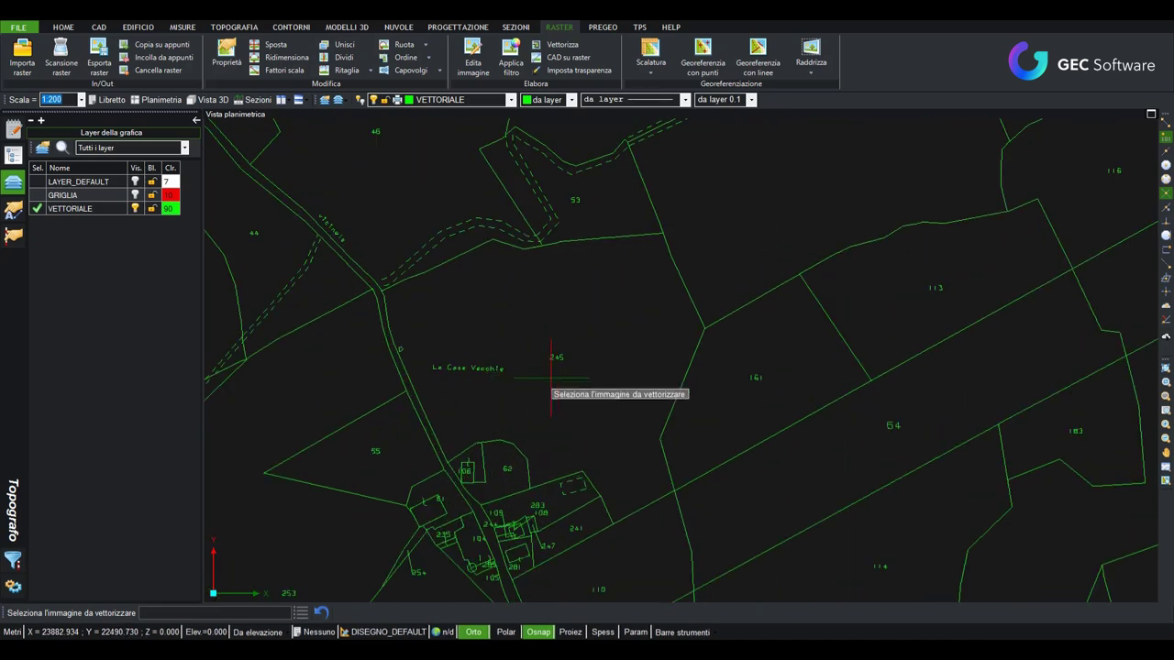
scroll(664, 236, "up", 1)
scroll(665, 237, "down", 1)
scroll(665, 237, "down", 1)
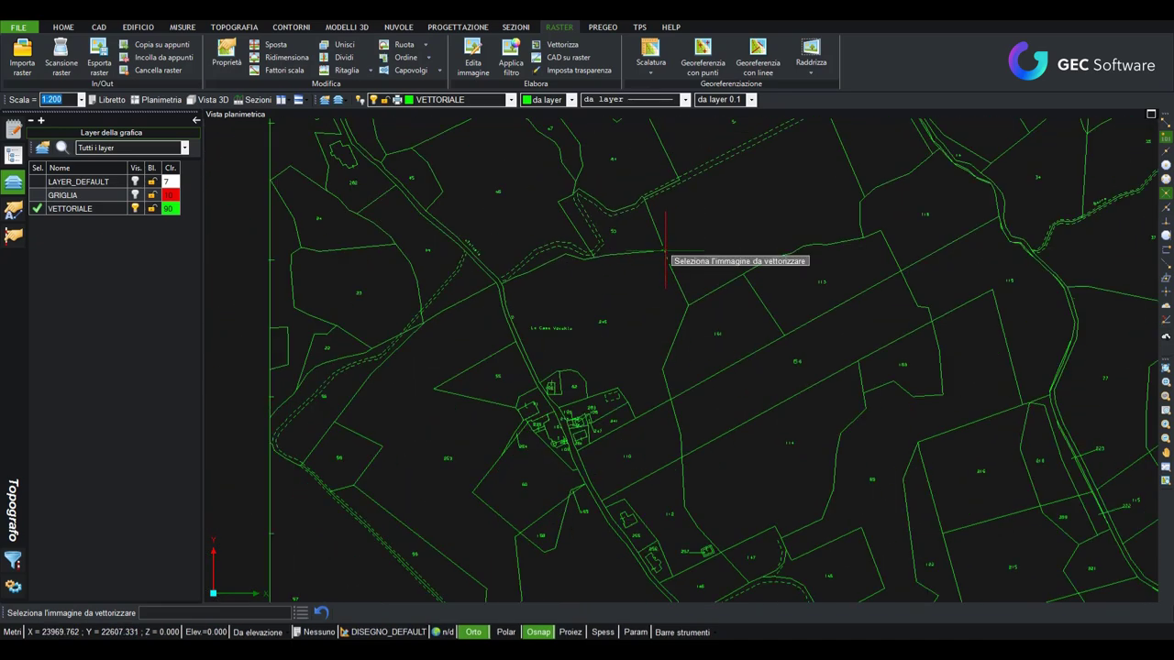
scroll(742, 333, "up", 1)
scroll(742, 333, "down", 3)
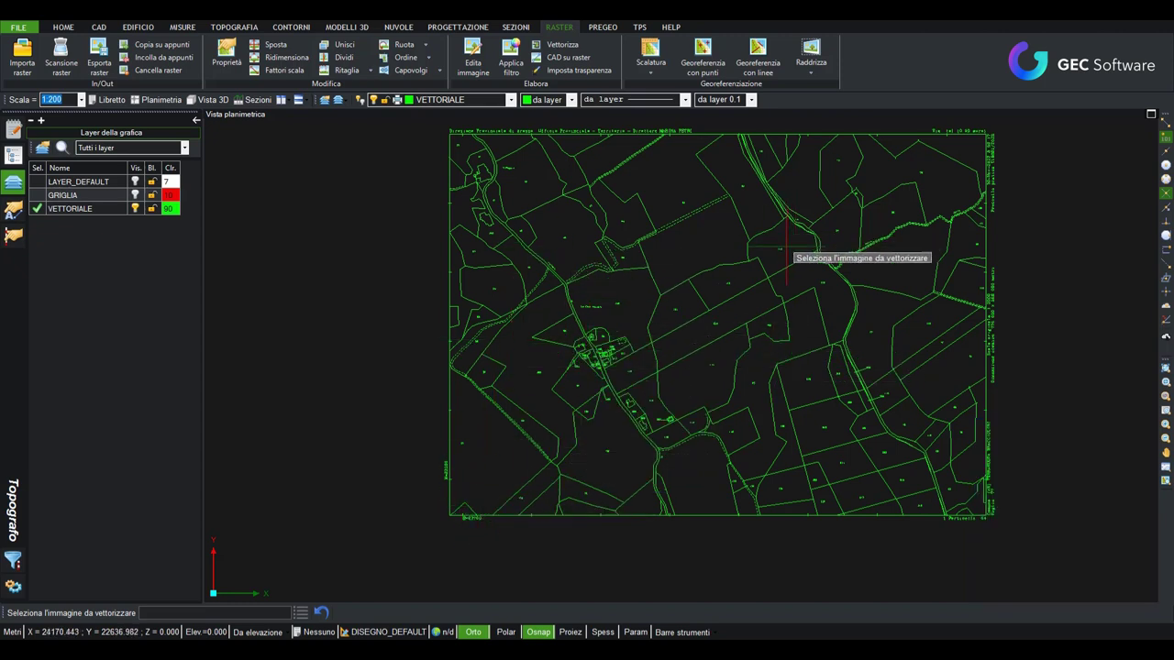
- Start an empty new job with File > Nuovo, answering the save prompt, and show the Raddrizza options
left_click(18, 27)
left_click(37, 57)
left_click(623, 376)
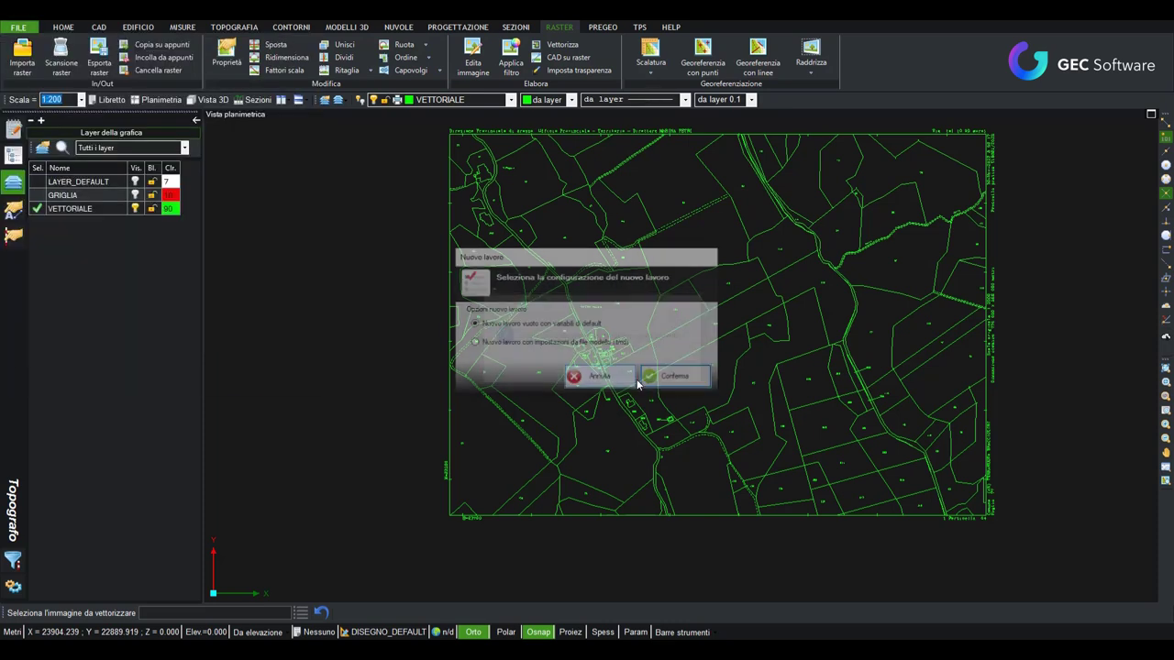
left_click(671, 376)
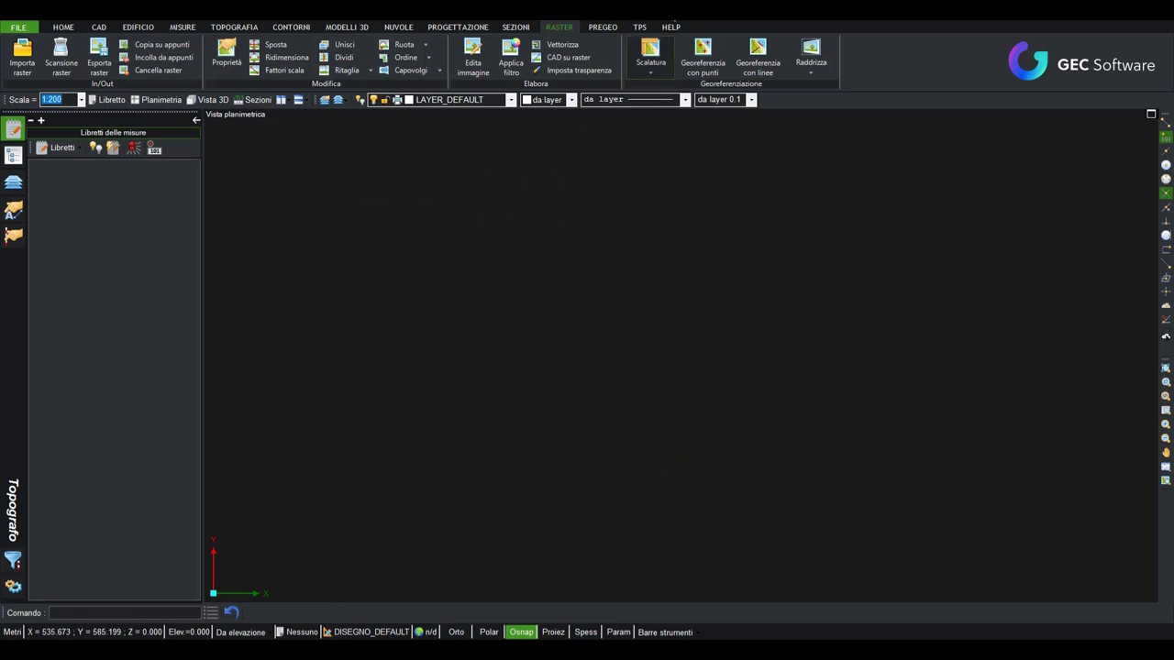
left_click(823, 77)
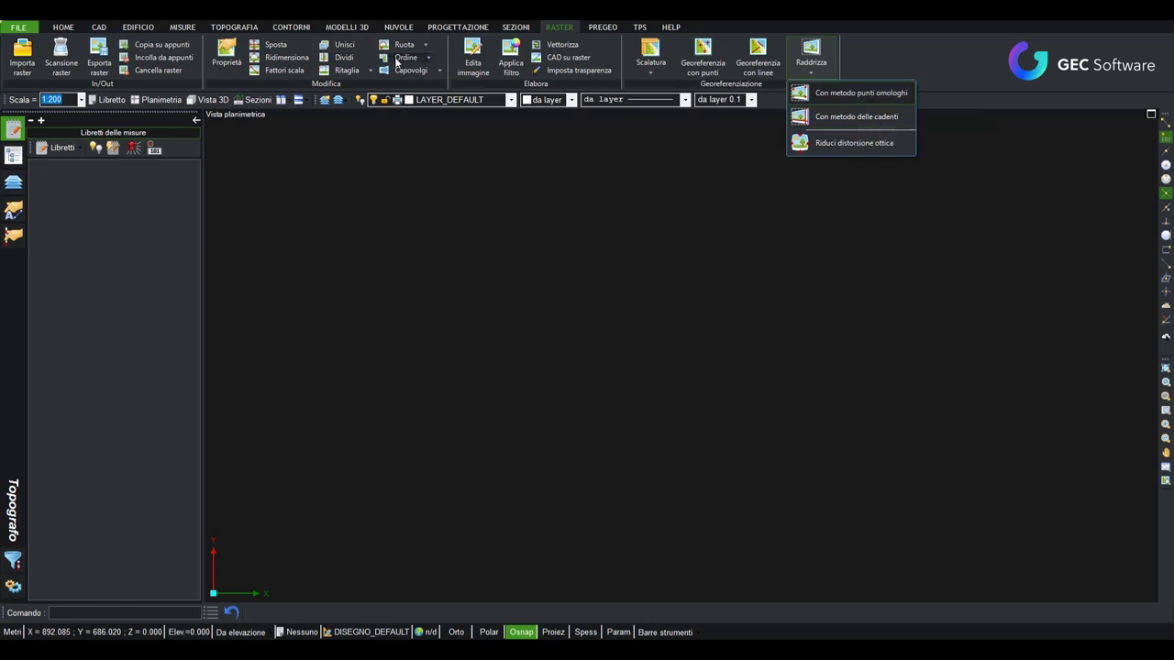
- Import the raster Cattura.PNG, agreeing to create a backup copy of the image
left_click(22, 43)
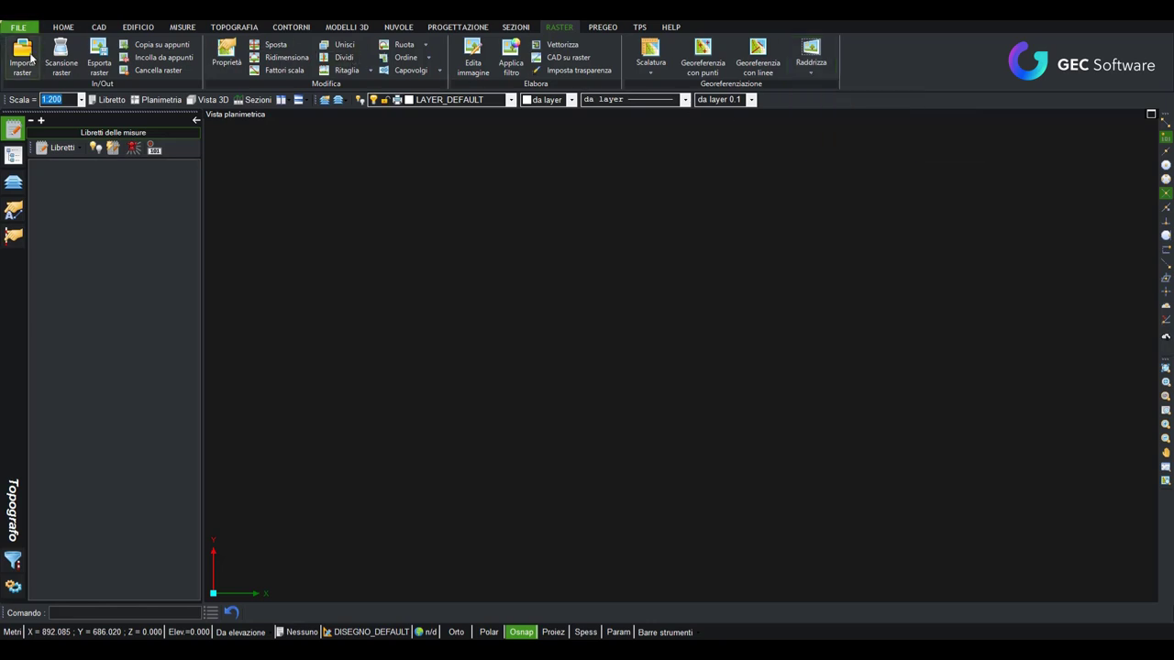
left_click(436, 492)
left_click(559, 288)
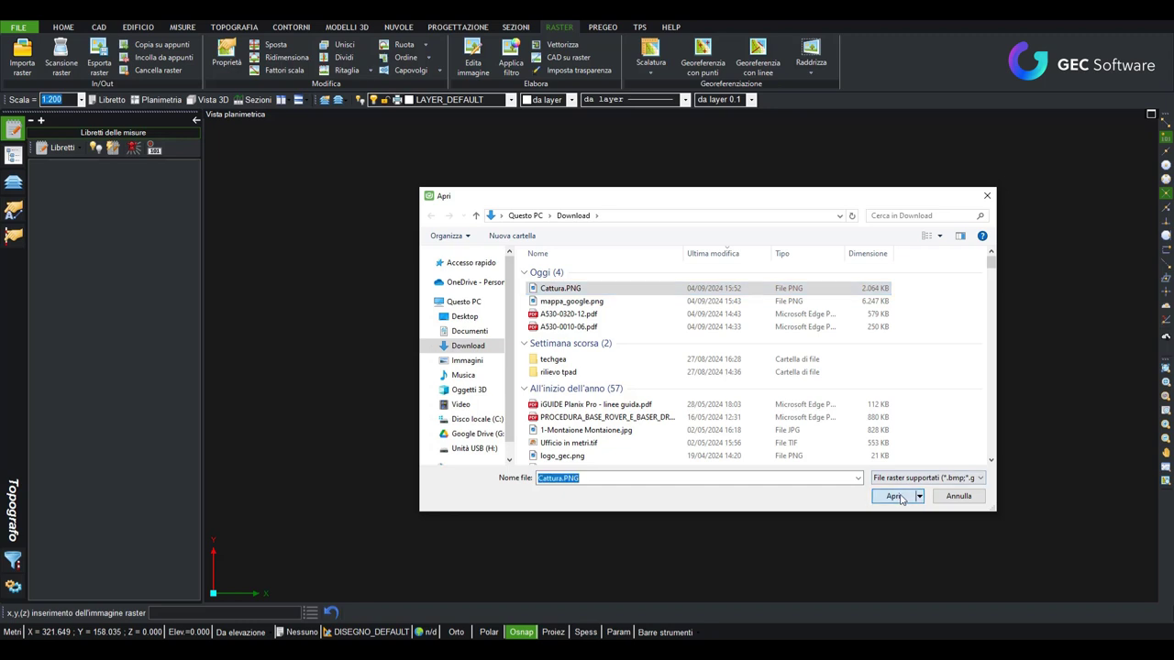
left_click(894, 496)
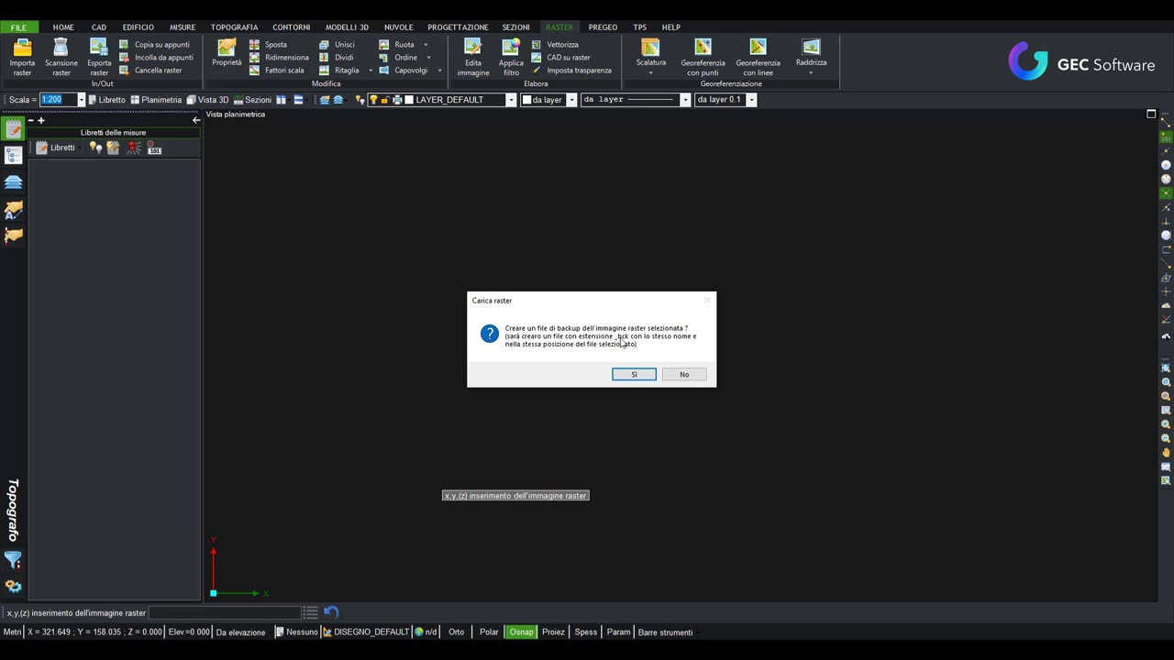
left_click(650, 378)
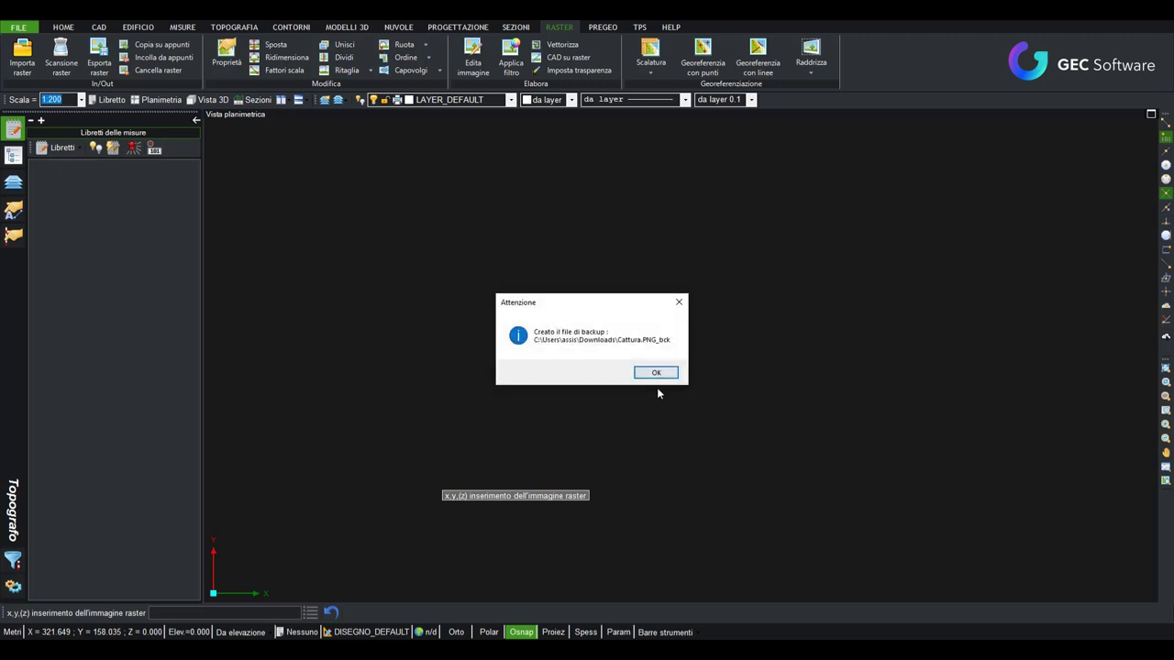
left_click(653, 375)
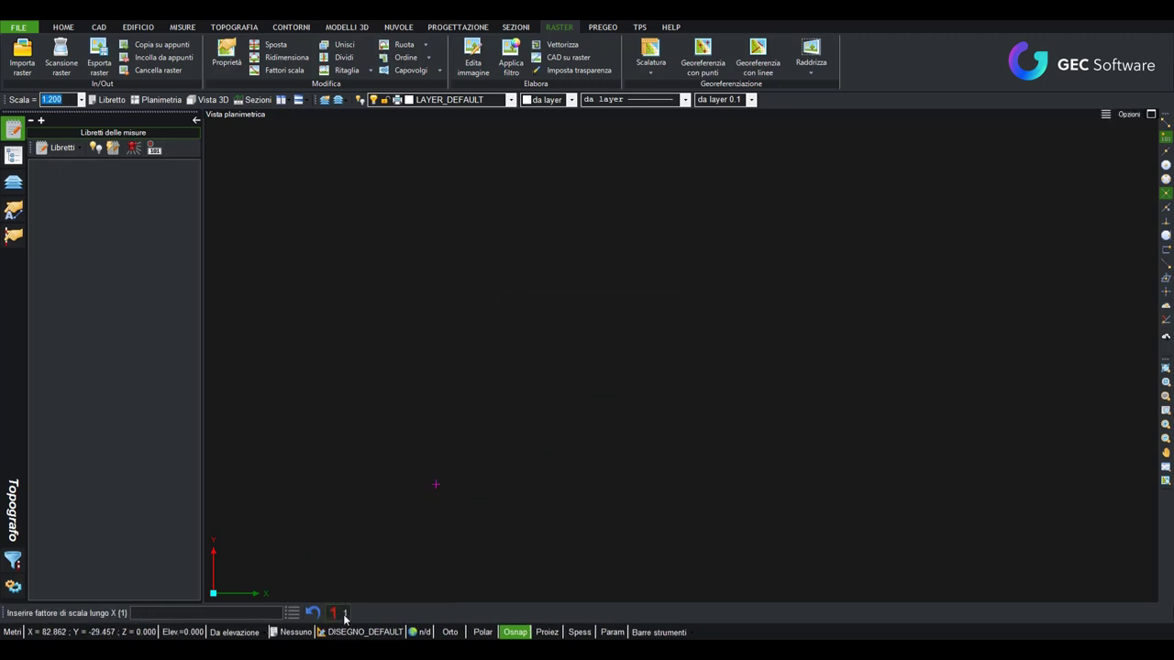
- Accept the default scale factor and place the facade photo in the drawing
key("Return")
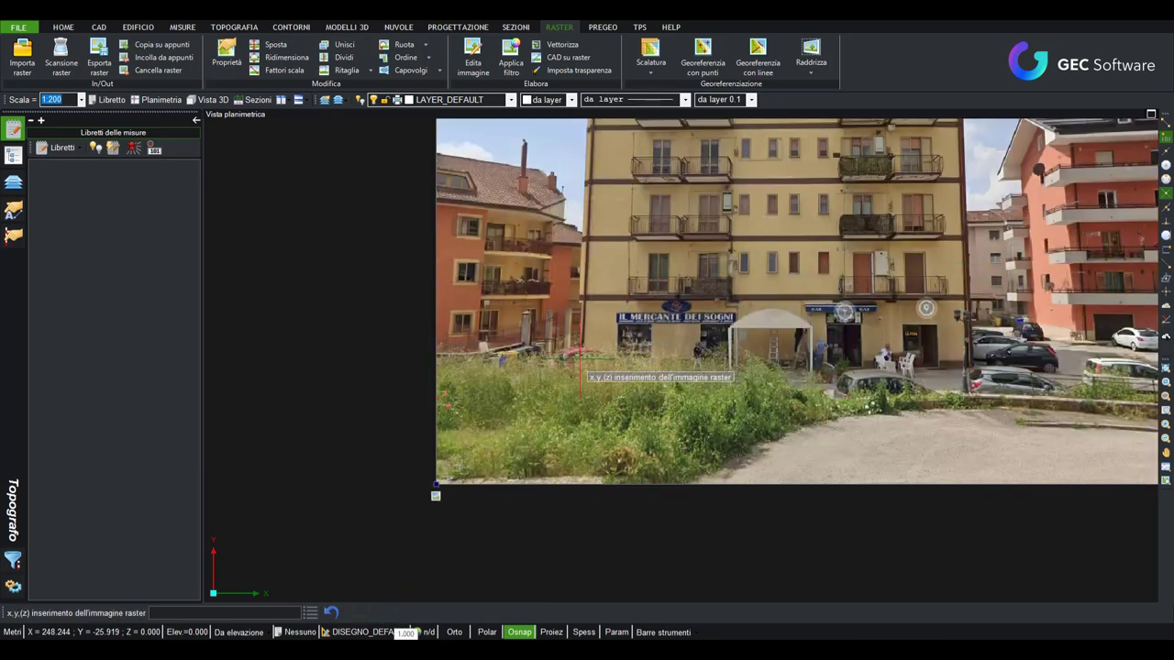
scroll(583, 351, "down", 3)
scroll(622, 320, "down", 2)
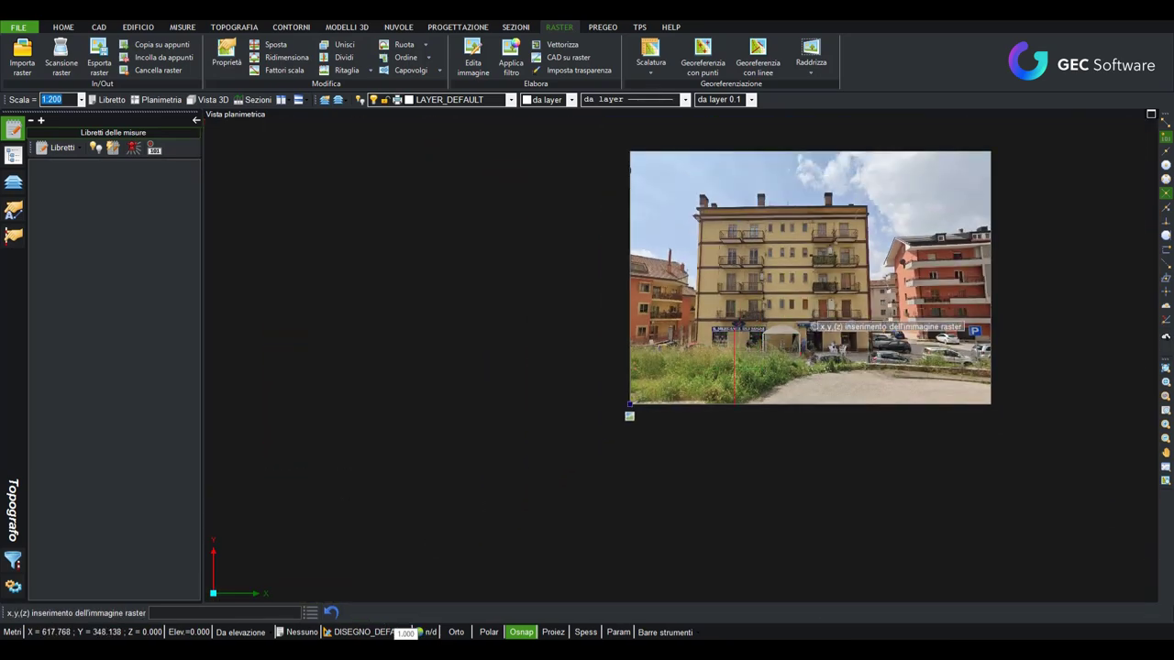
left_click(503, 393)
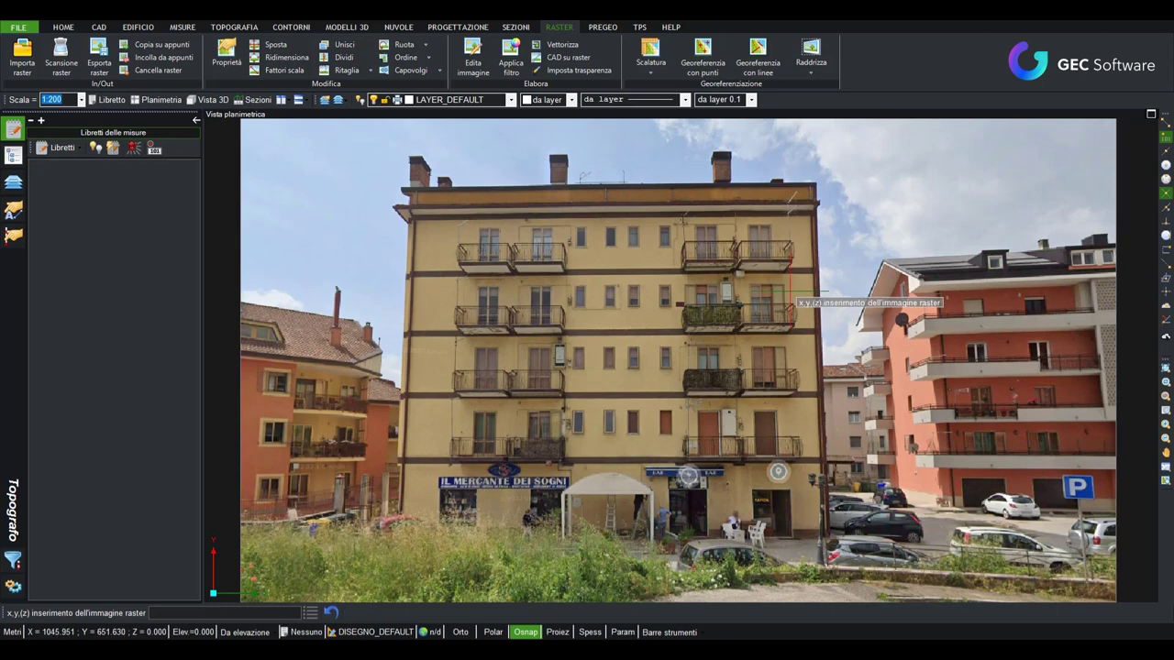
left_click(724, 376)
left_click(821, 74)
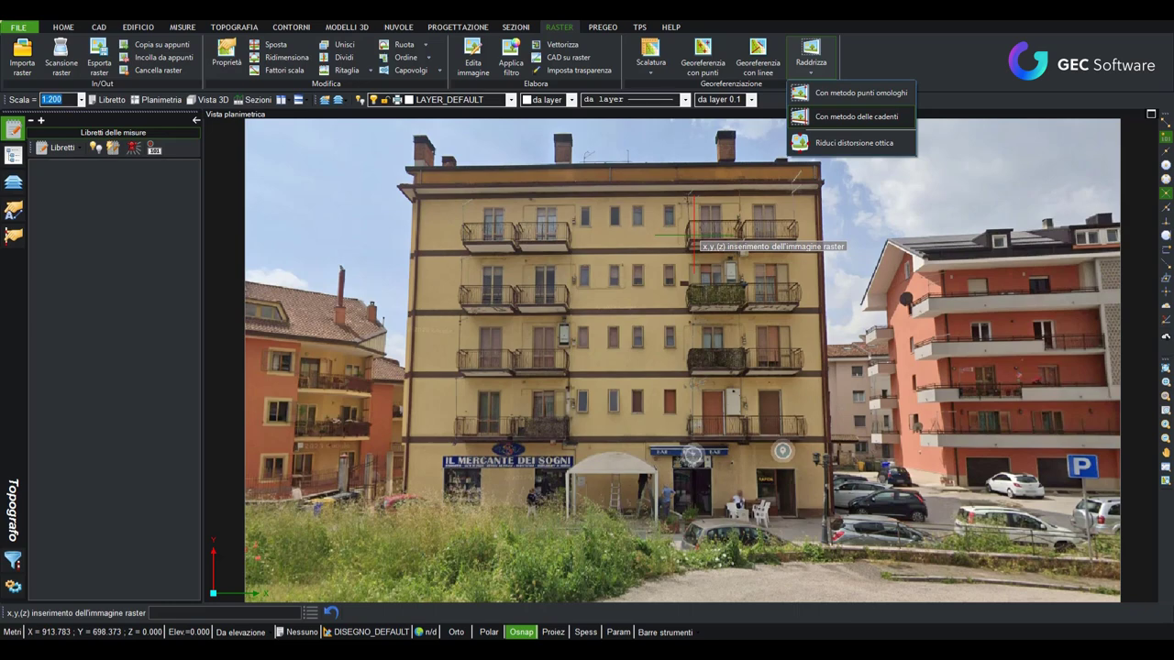
scroll(465, 246, "up", 1)
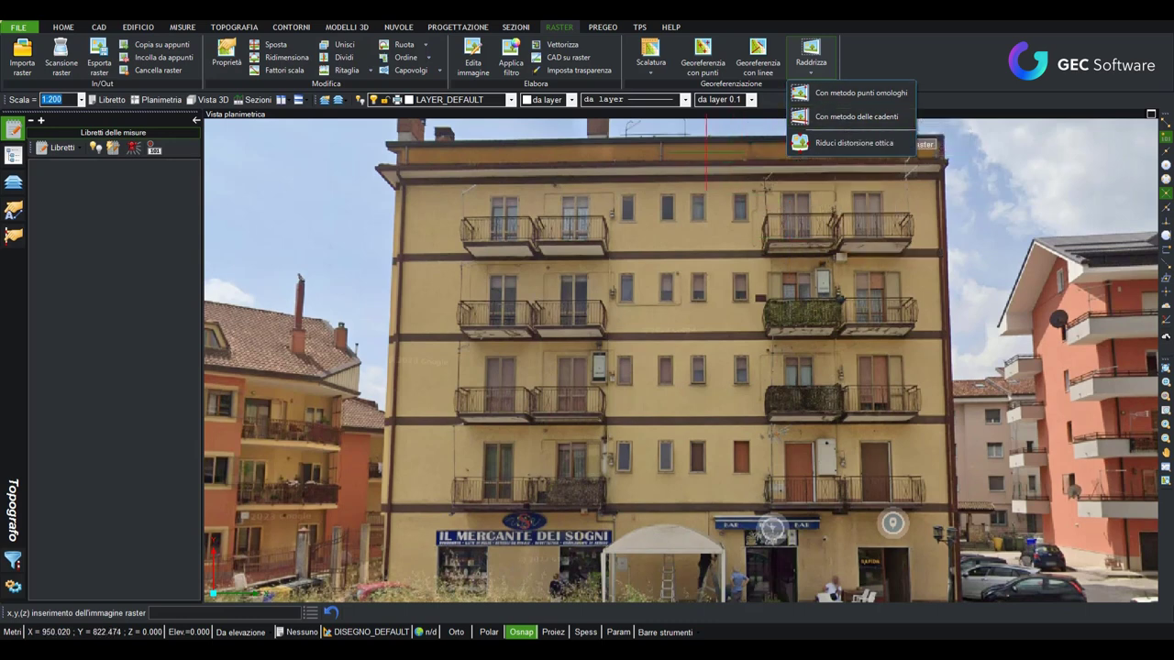
- Create a layer named CADENTI with red colour 10 and make it current
left_click(325, 99)
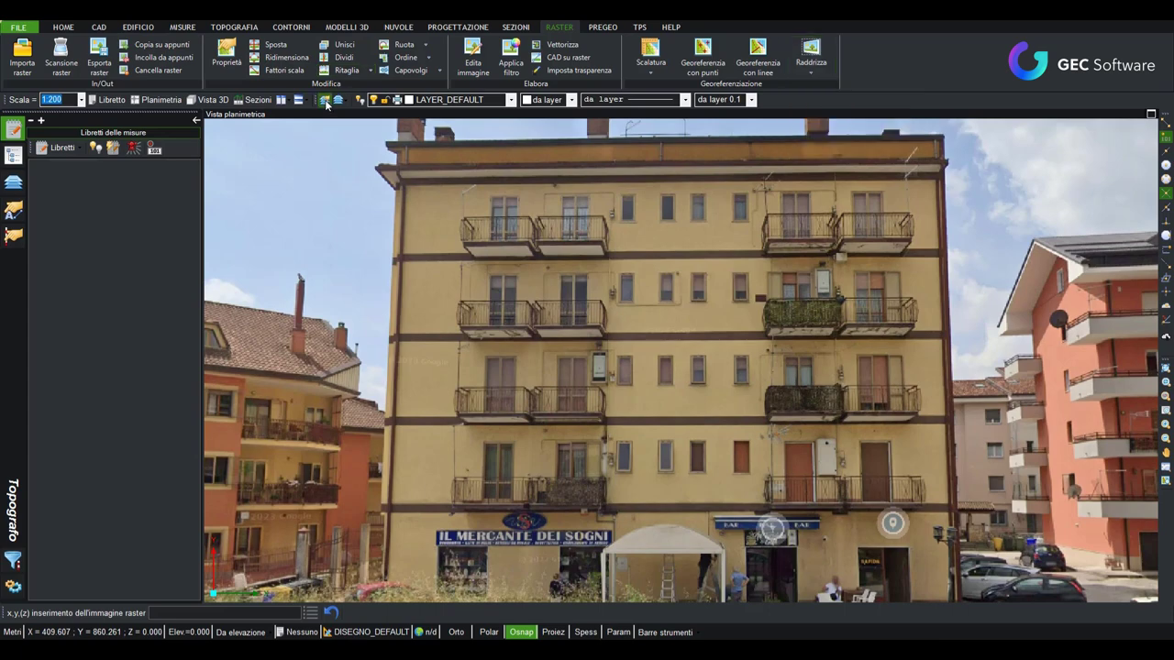
left_click(323, 169)
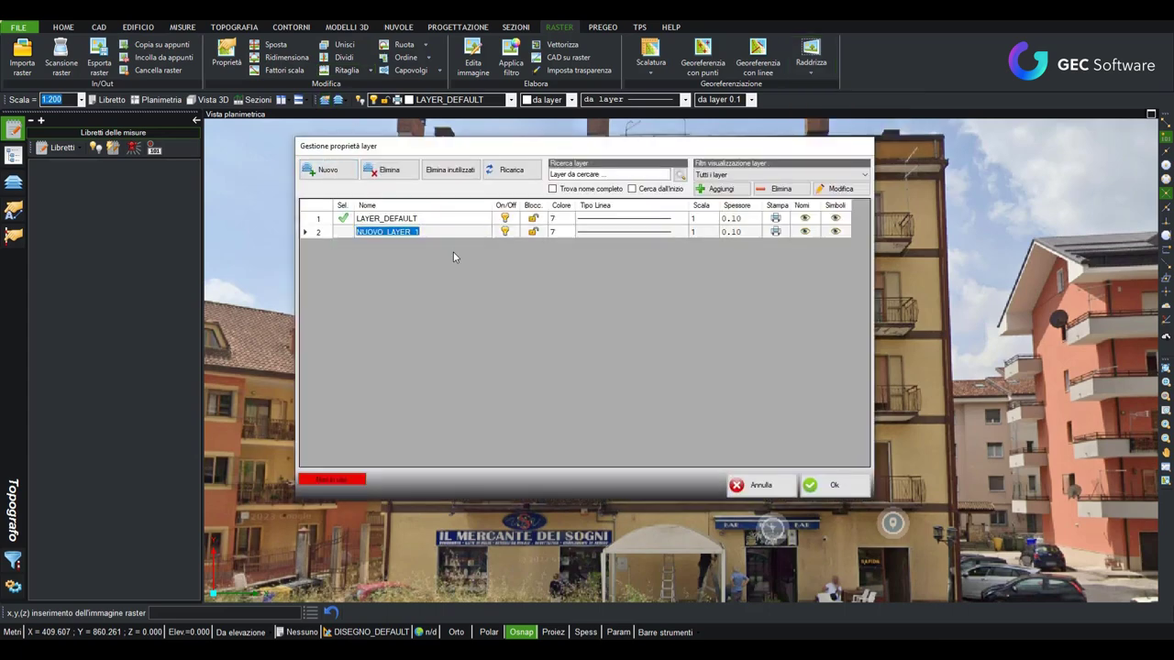
type("cadenti")
double_click(561, 232)
left_click(425, 285)
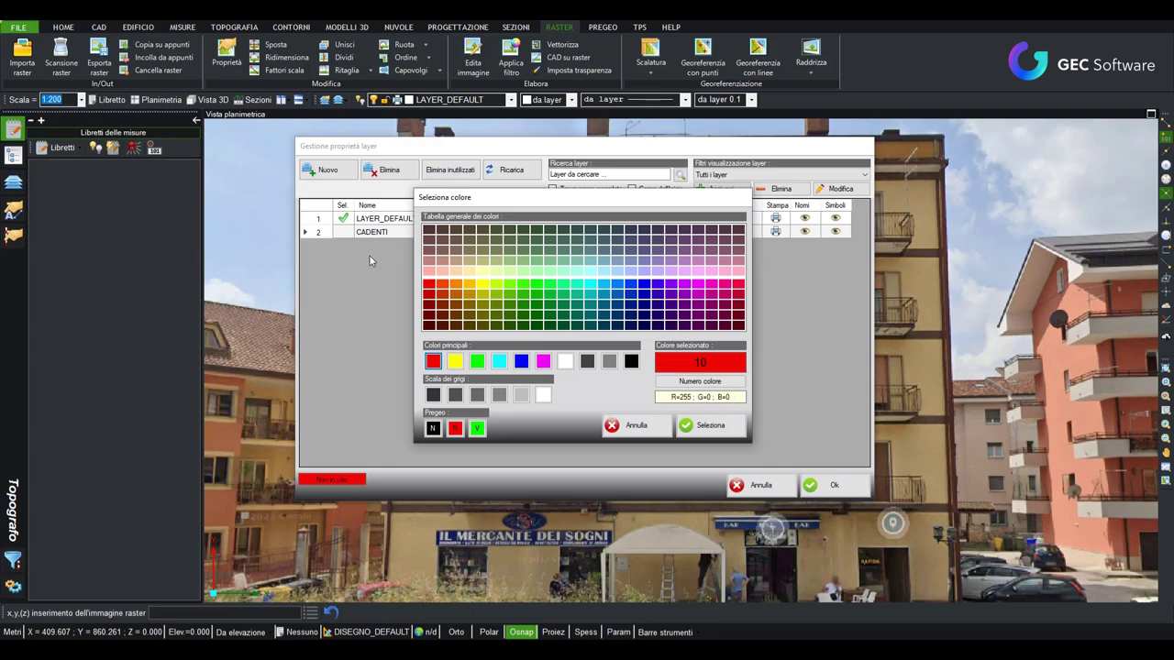
left_click(706, 426)
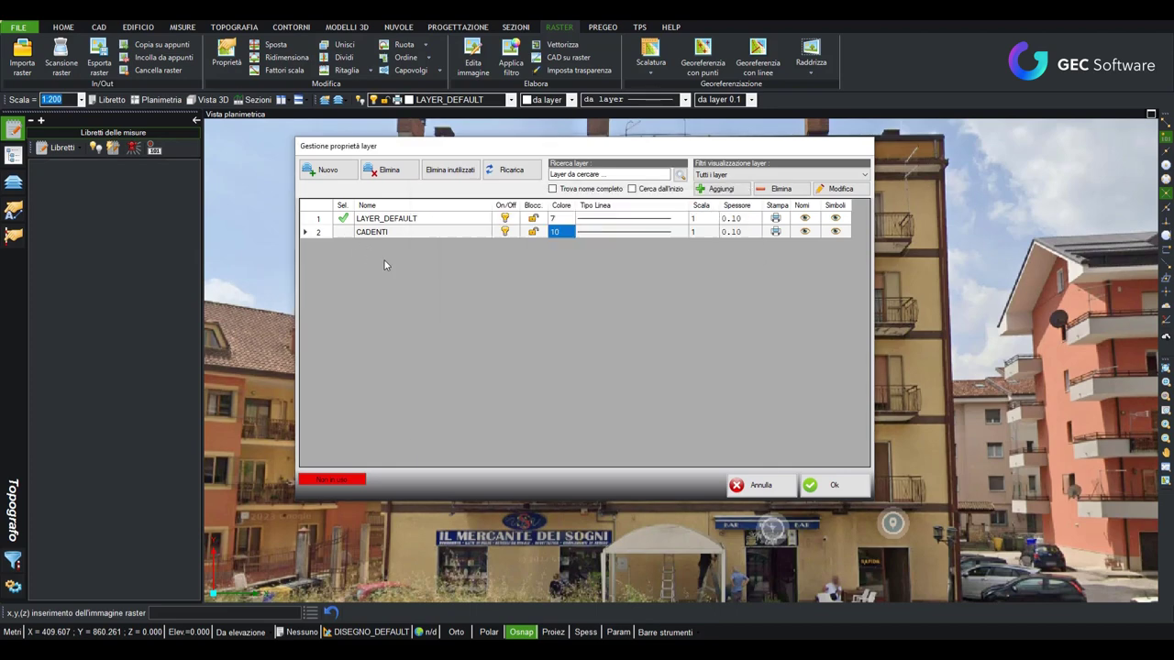
left_click(837, 485)
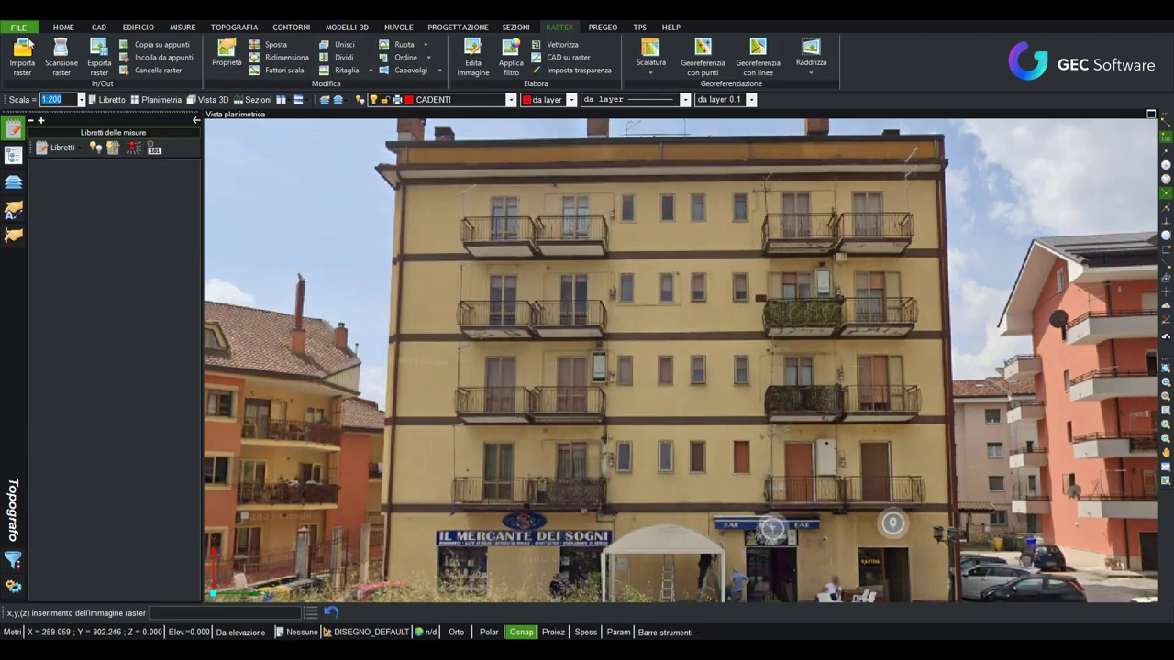
left_click(98, 27)
- With Linea, draw a red line along the balcony's bottom edge, abandoning two stray starts
left_click(17, 55)
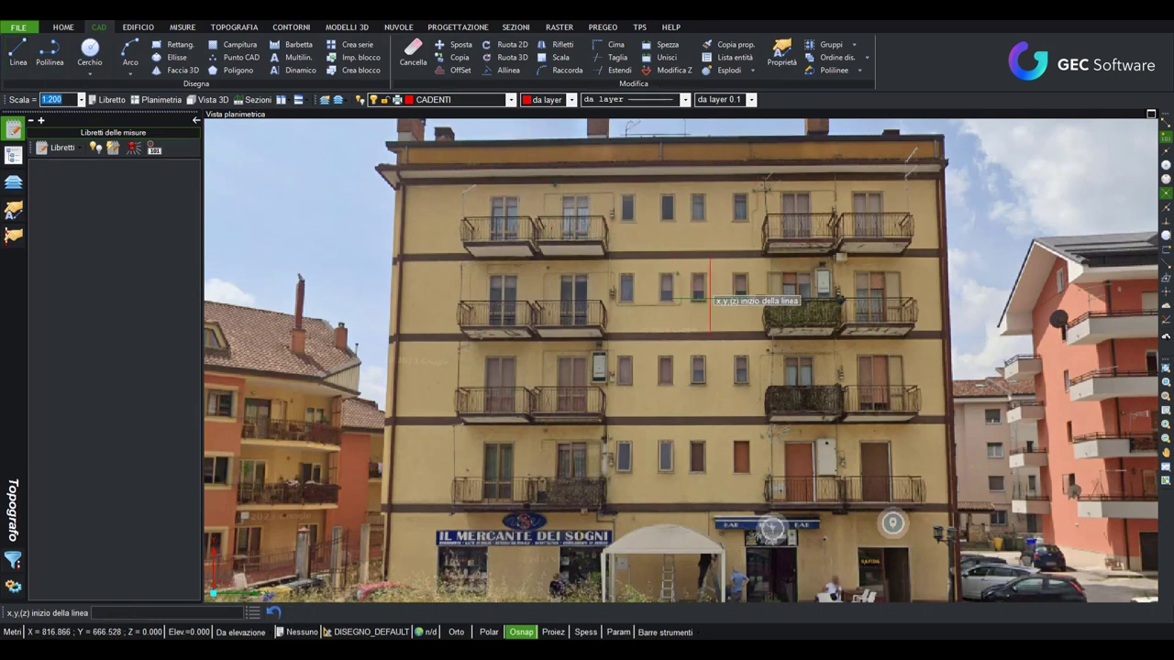
scroll(770, 257, "up", 2)
scroll(718, 273, "up", 2)
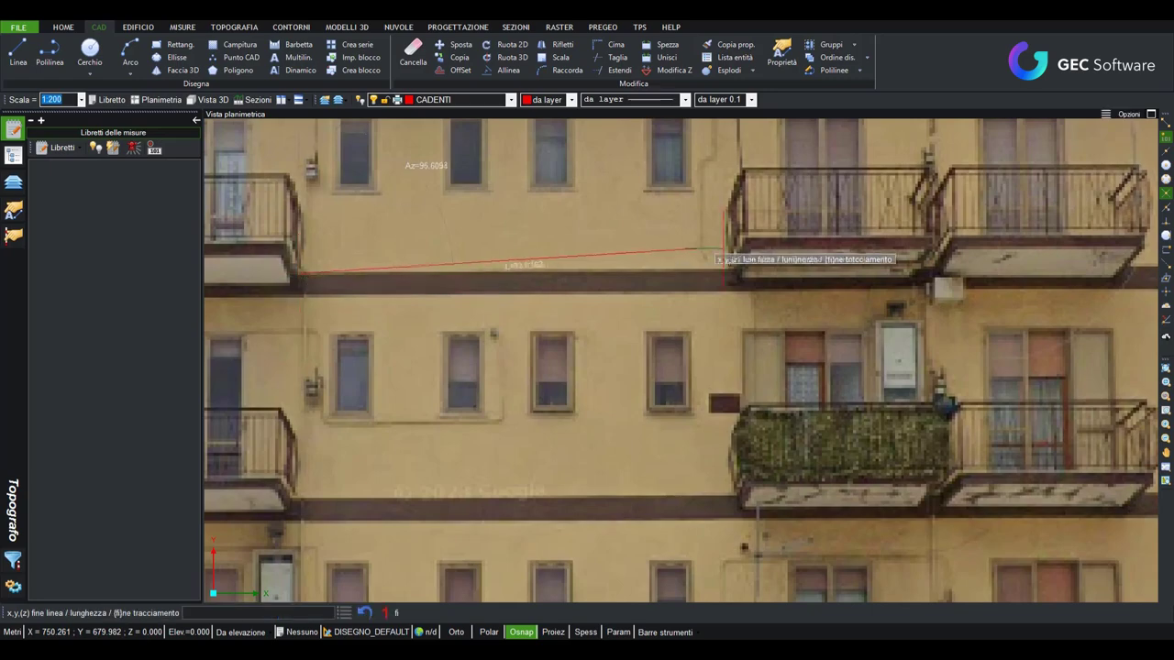
left_click(734, 271)
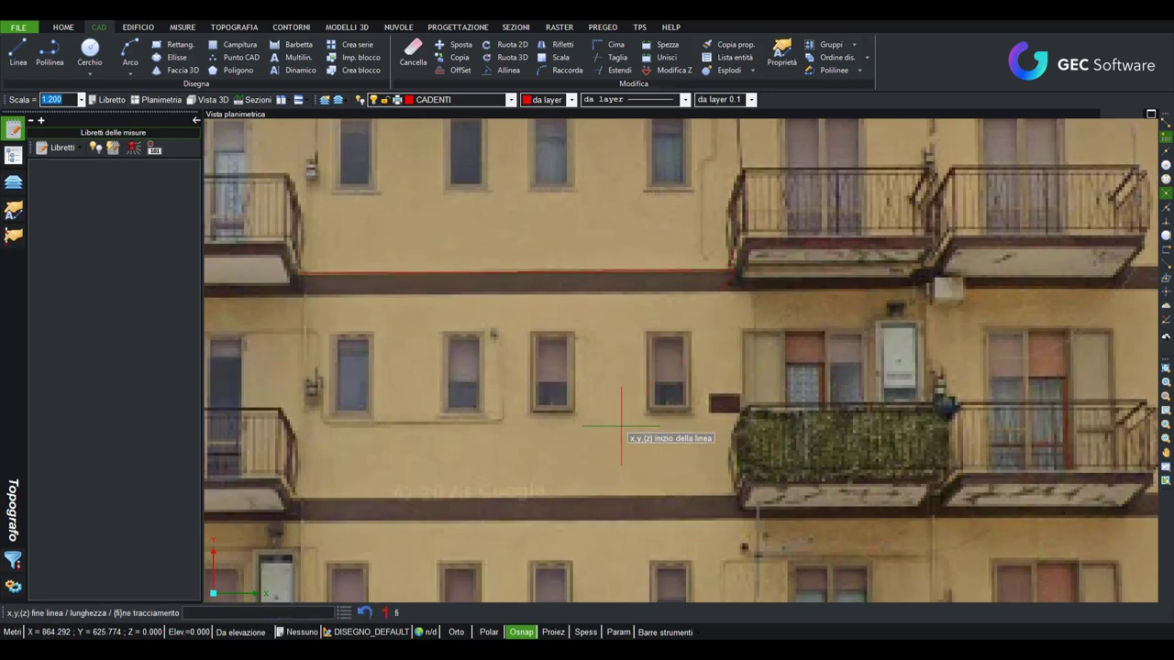
key("Escape")
scroll(633, 454, "down", 3)
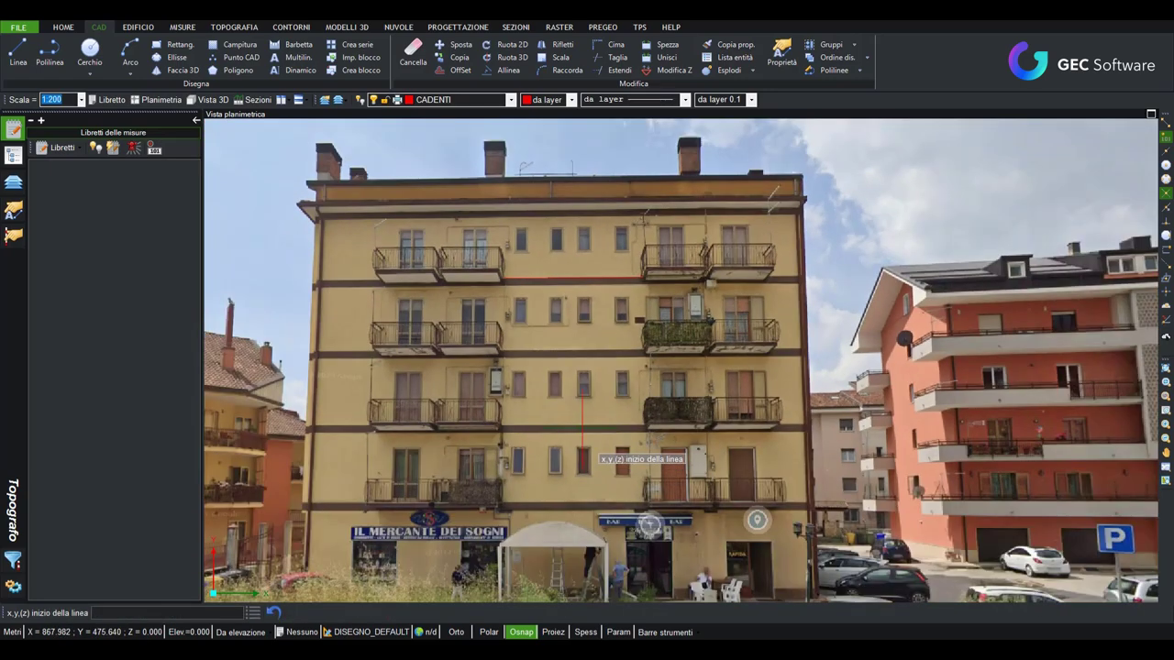
scroll(632, 449, "up", 2)
scroll(651, 367, "up", 3)
scroll(664, 355, "down", 3)
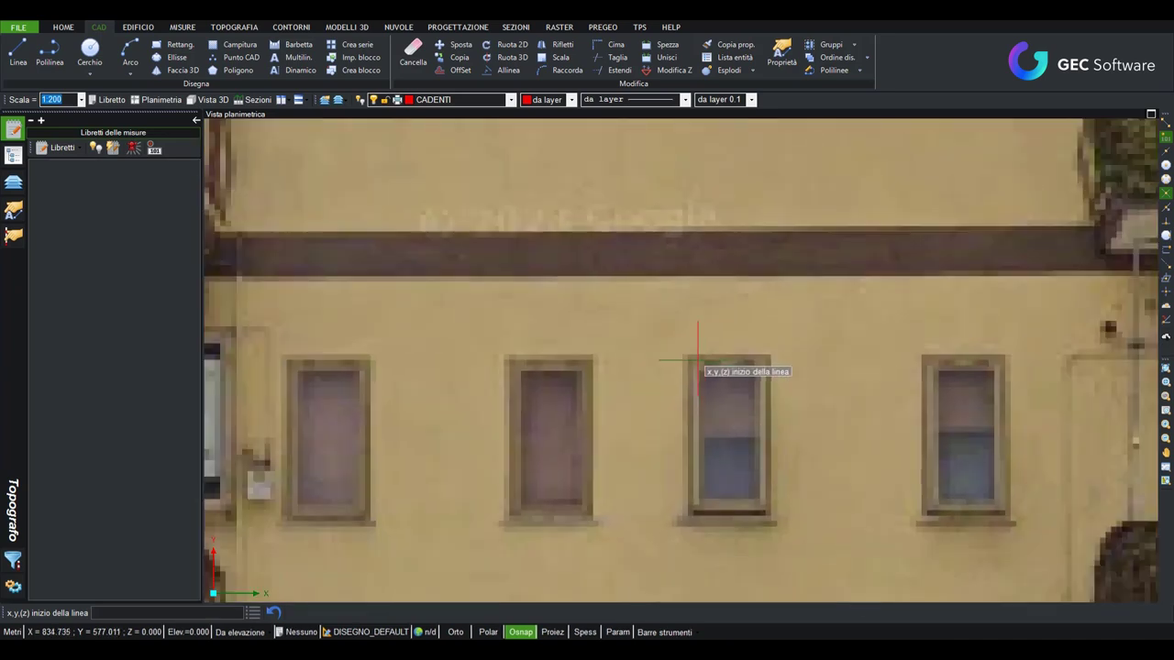
scroll(734, 366, "down", 1)
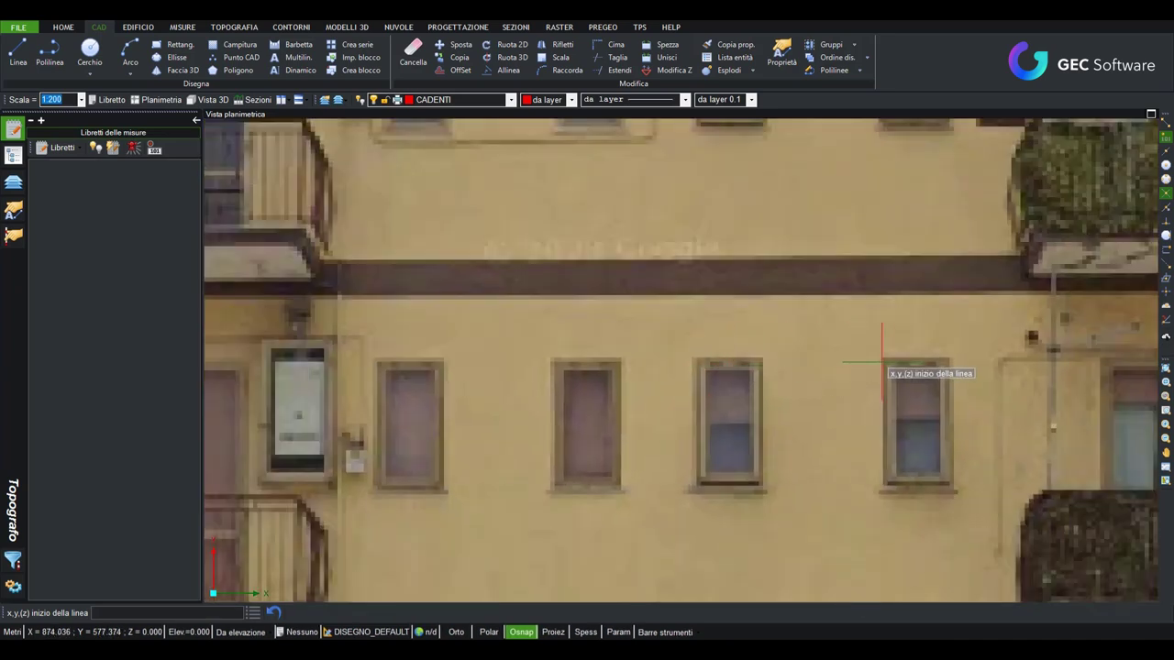
left_click(883, 361)
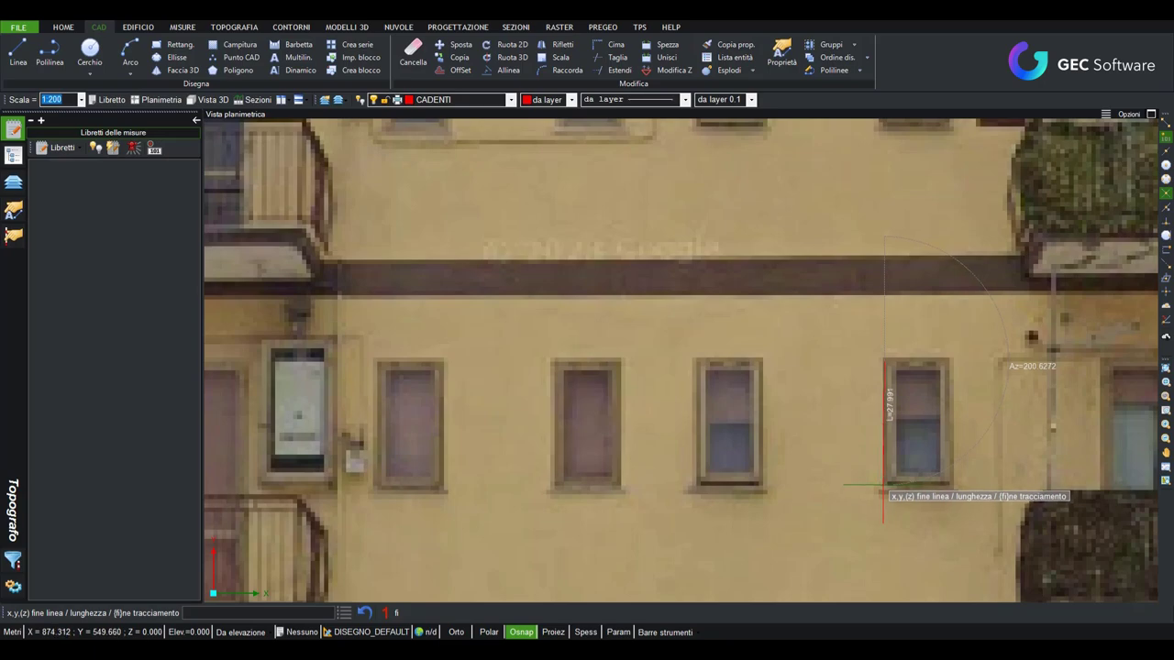
key("Escape")
scroll(661, 330, "down", 3)
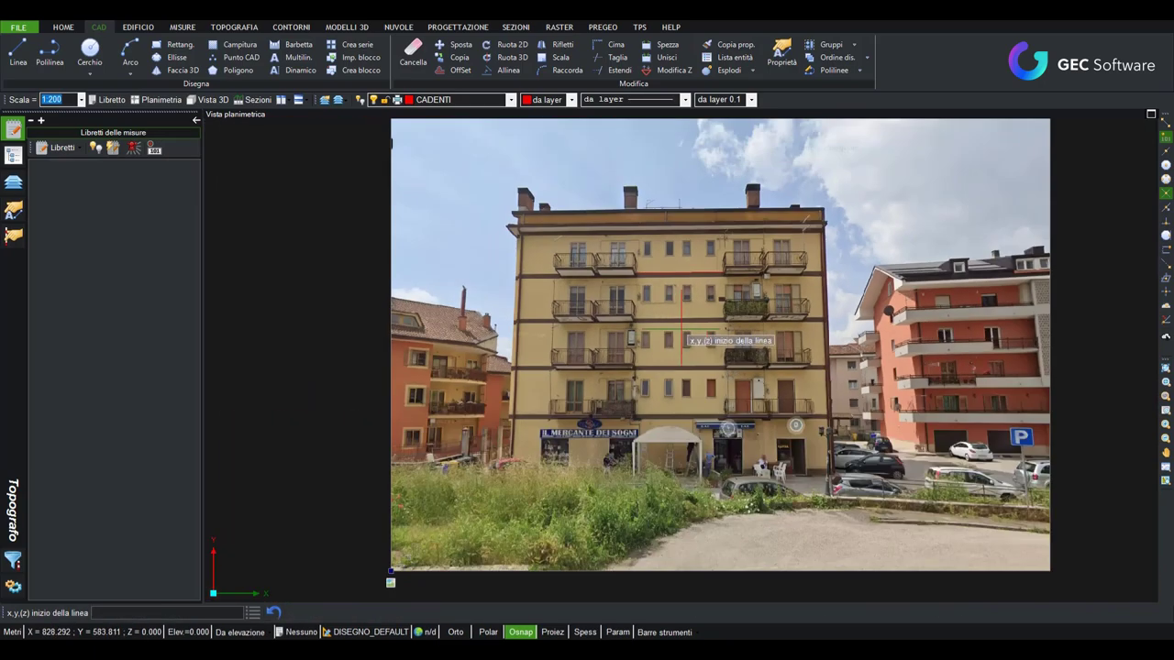
scroll(617, 328, "up", 5)
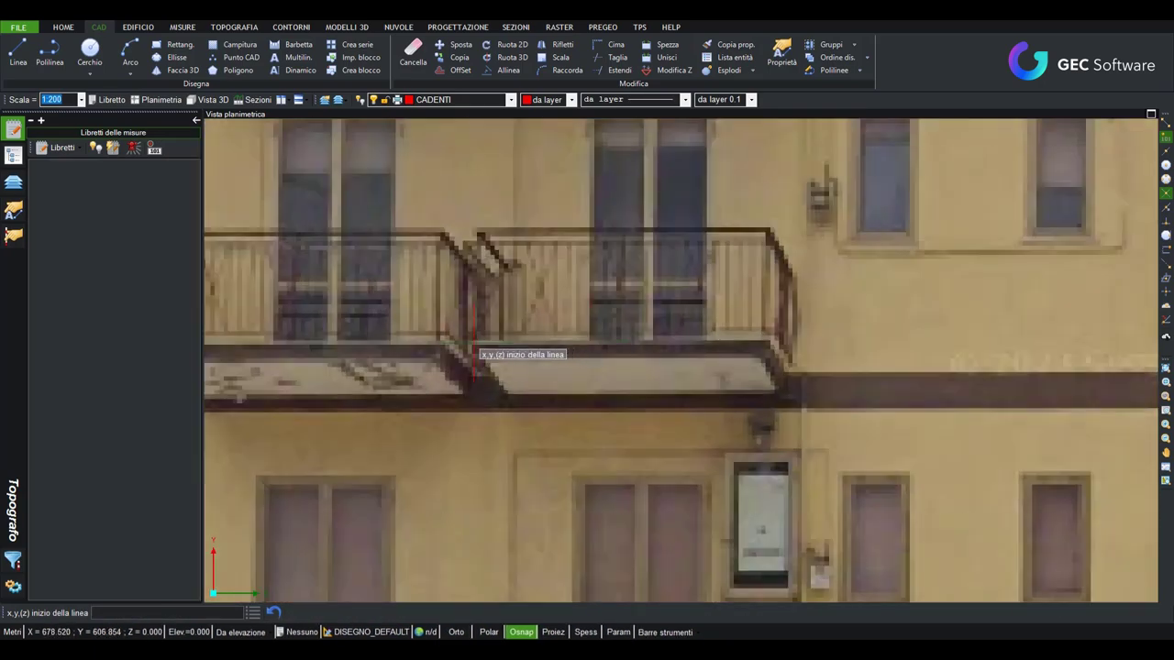
left_click(474, 346)
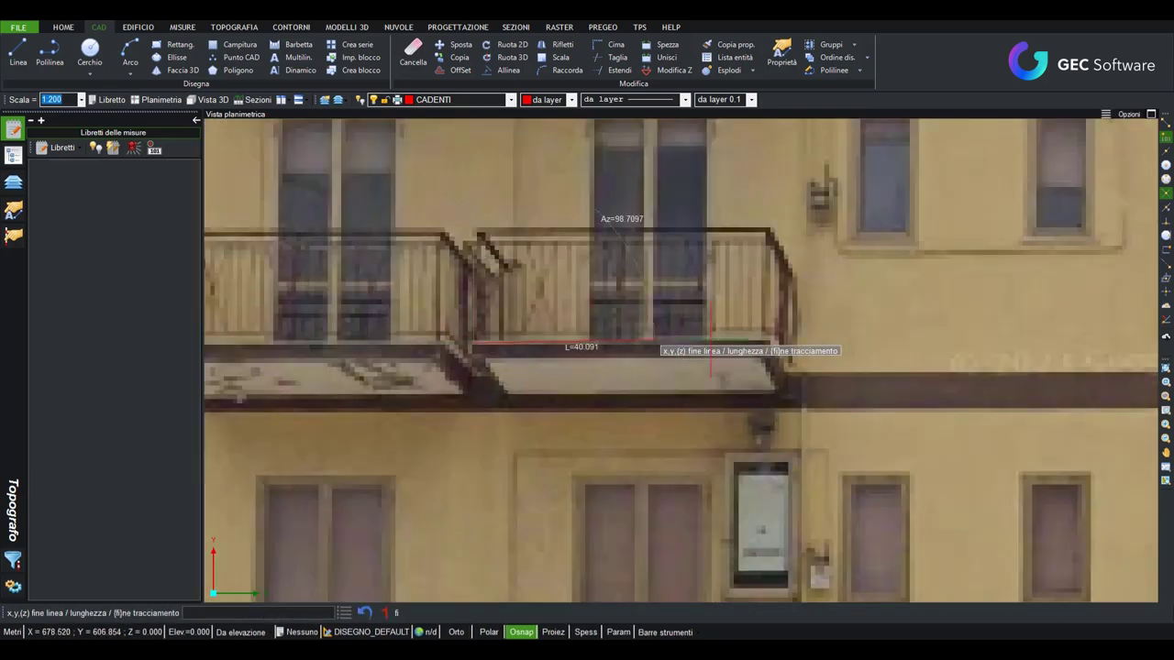
left_click(768, 351)
key("Escape")
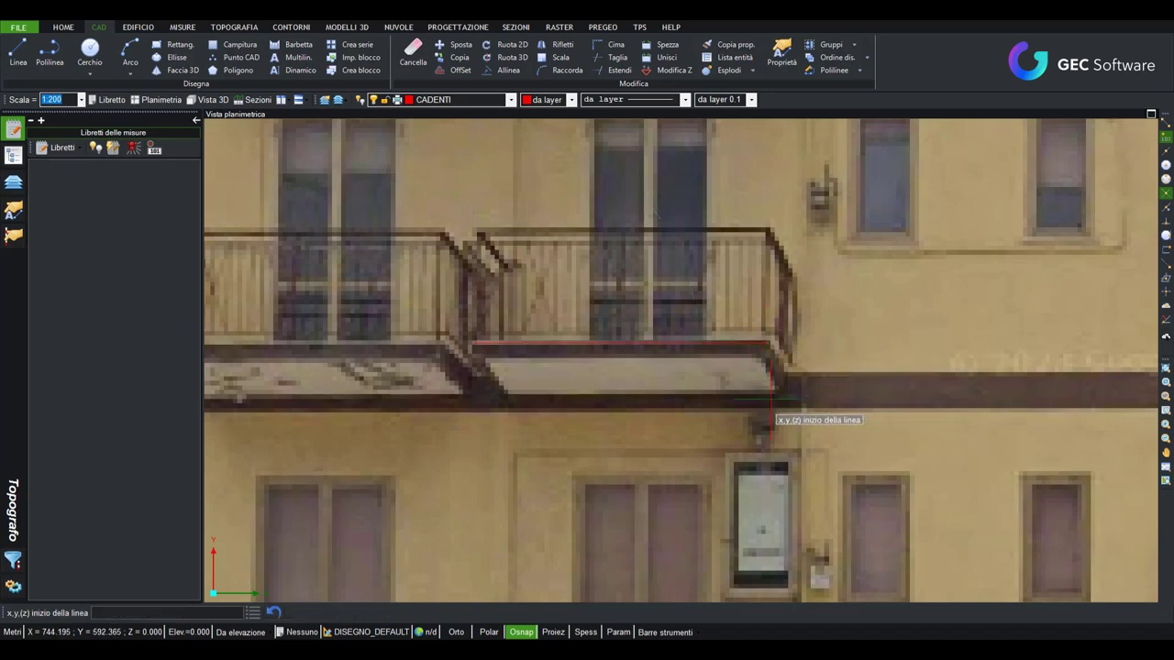
- Draw a red line along a window's lower edge
scroll(724, 404, "down", 6)
scroll(724, 421, "up", 4)
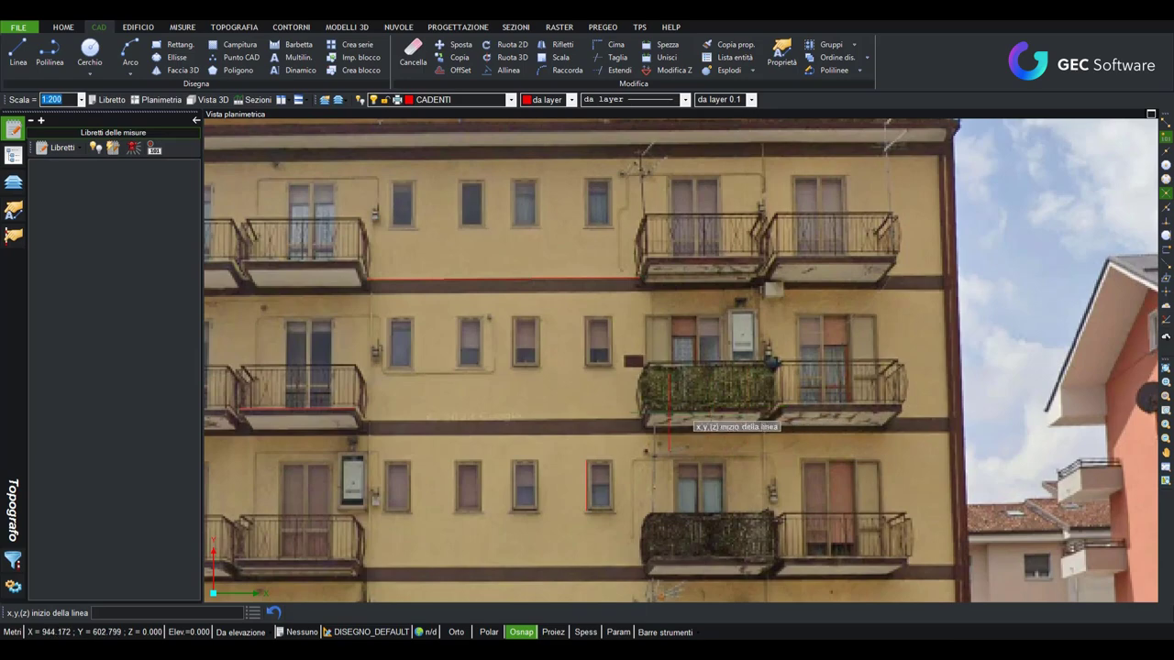
scroll(500, 348, "up", 3)
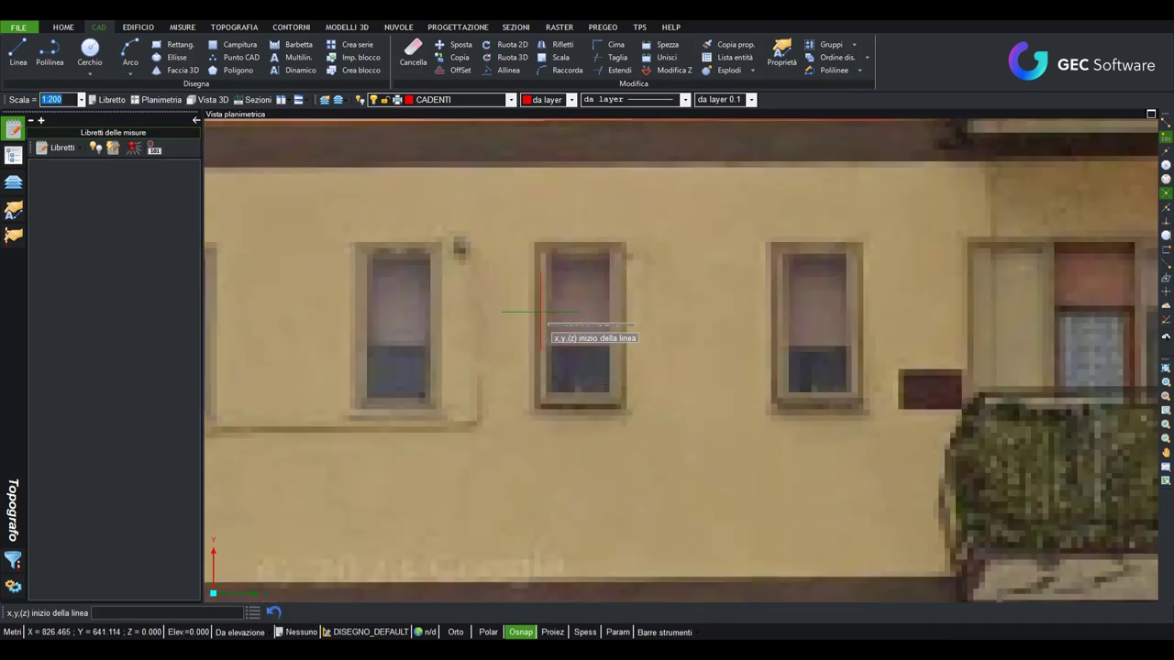
left_click(528, 413)
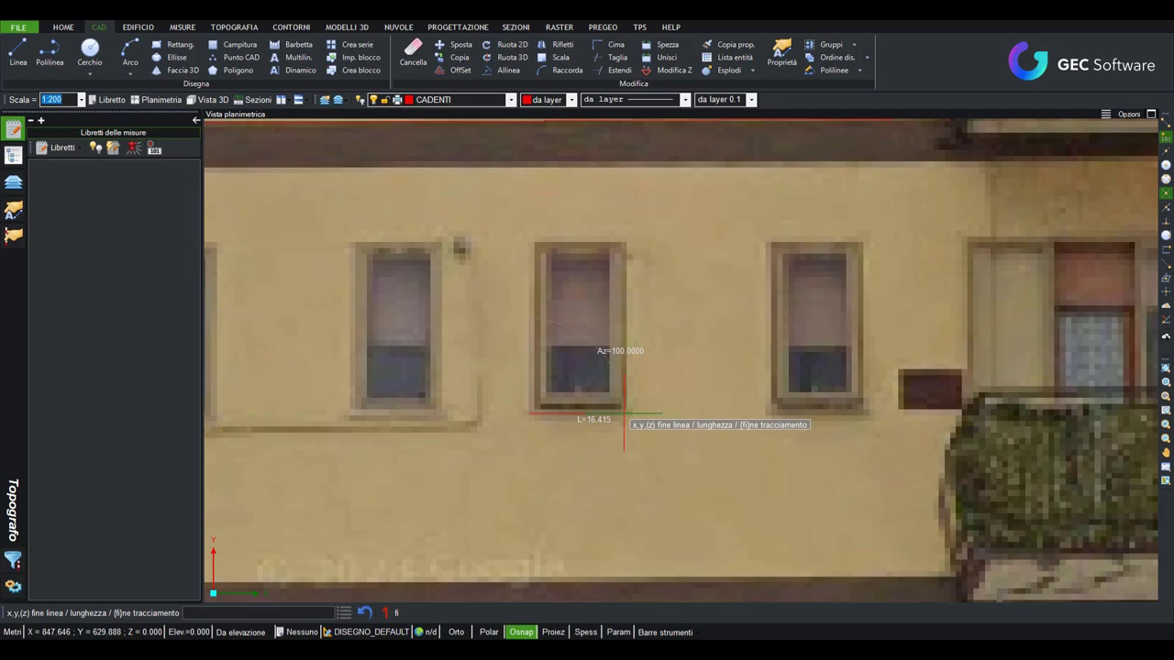
left_click(624, 413)
scroll(662, 401, "down", 3)
scroll(664, 451, "down", 2)
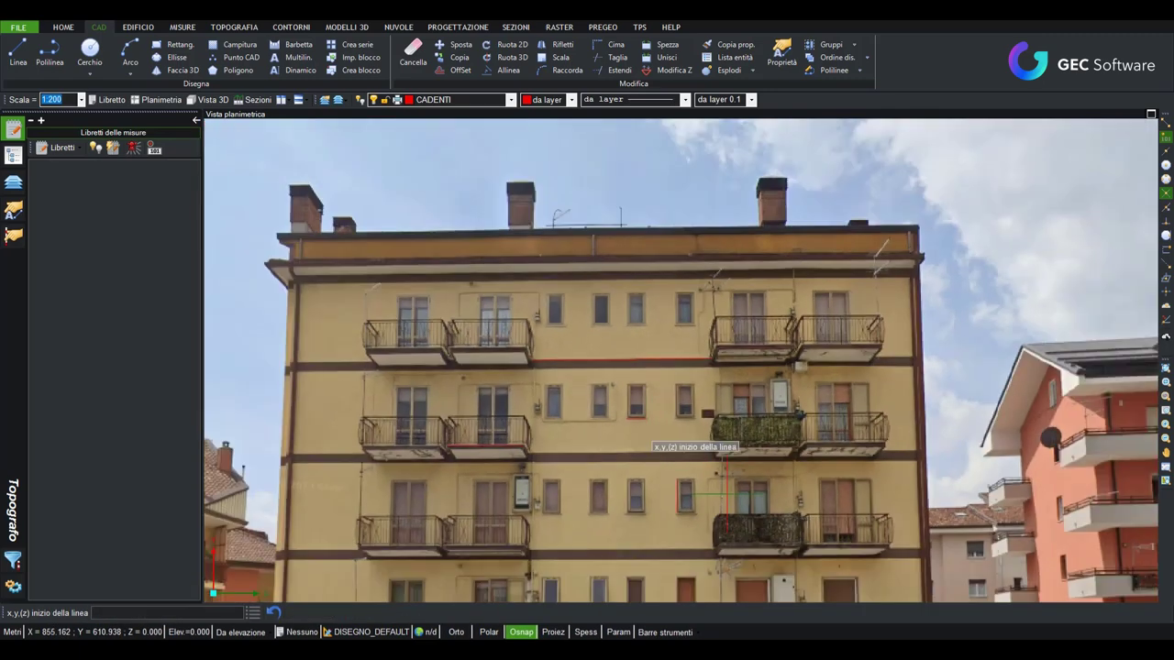
scroll(642, 445, "down", 1)
scroll(596, 431, "down", 1)
scroll(557, 431, "up", 1)
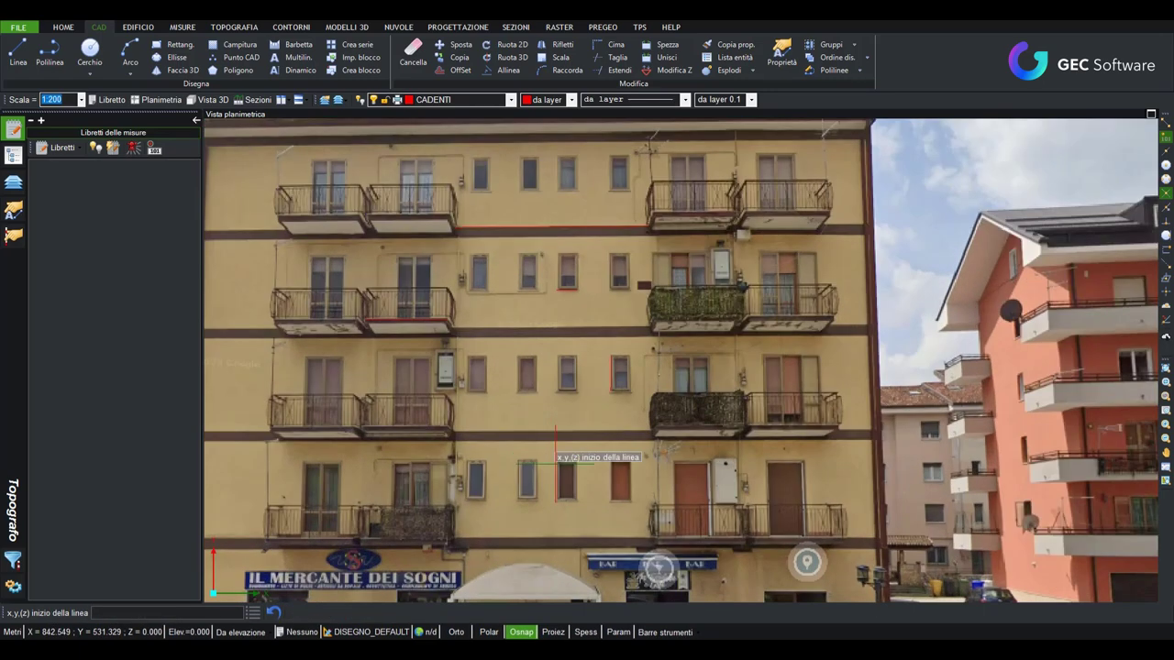
scroll(549, 445, "up", 1)
scroll(424, 428, "up", 2)
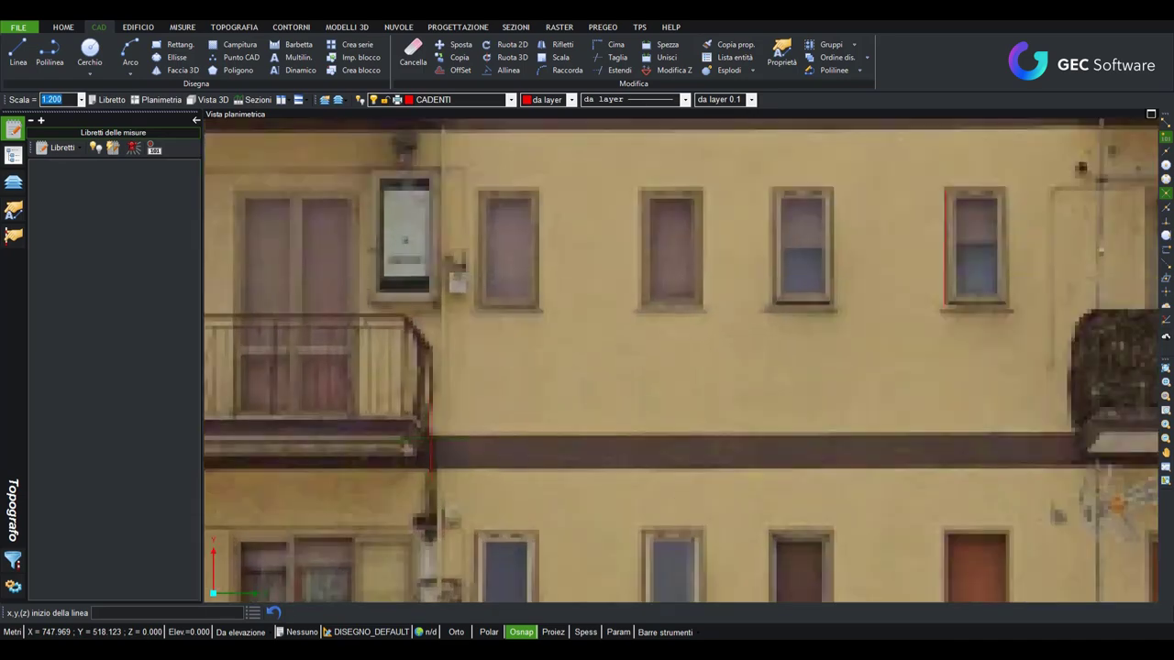
- Draw a long red line along the horizontal floor band across the facade
left_click(430, 434)
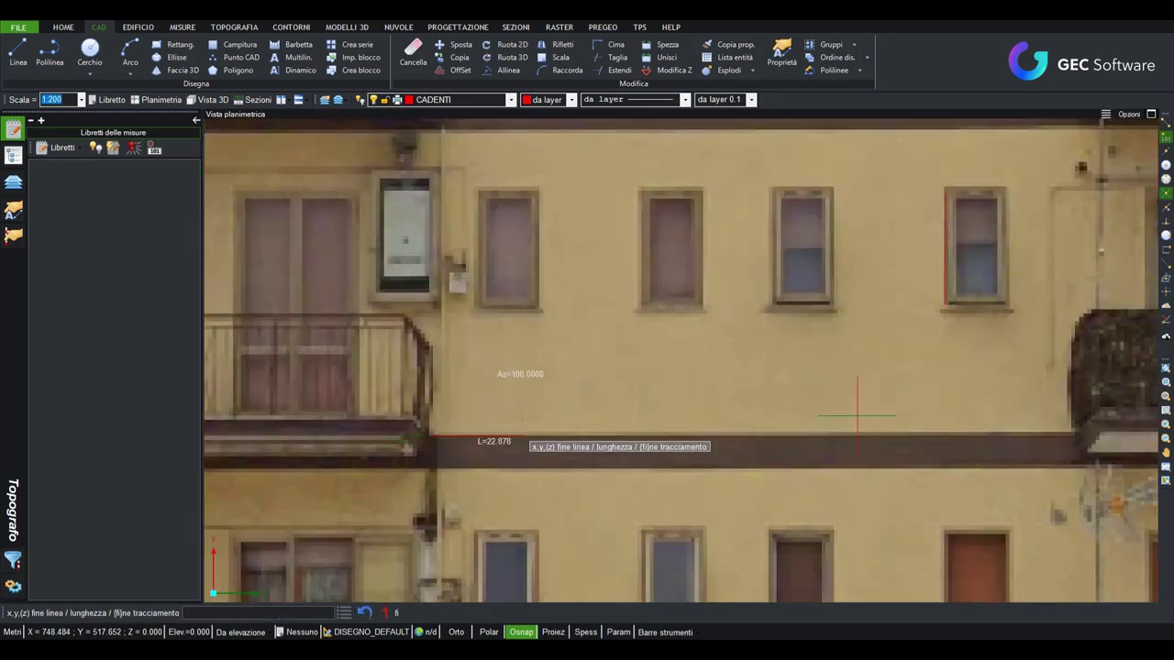
left_click(1068, 435)
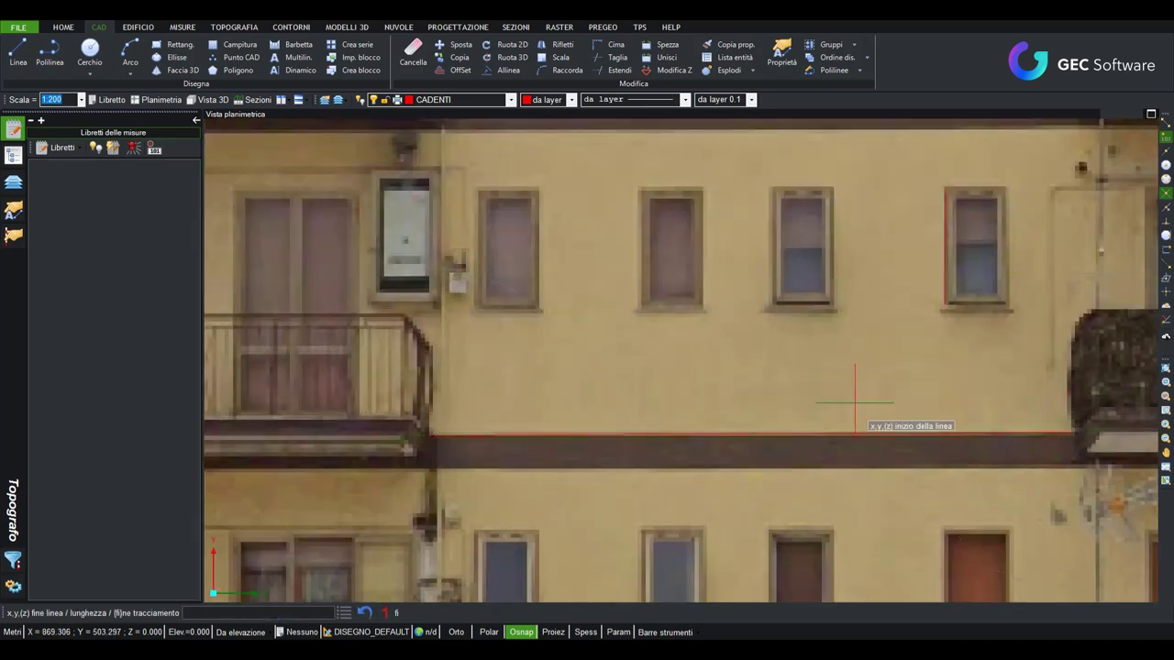
scroll(852, 400, "down", 3)
middle_click_drag(855, 401, 613, 496)
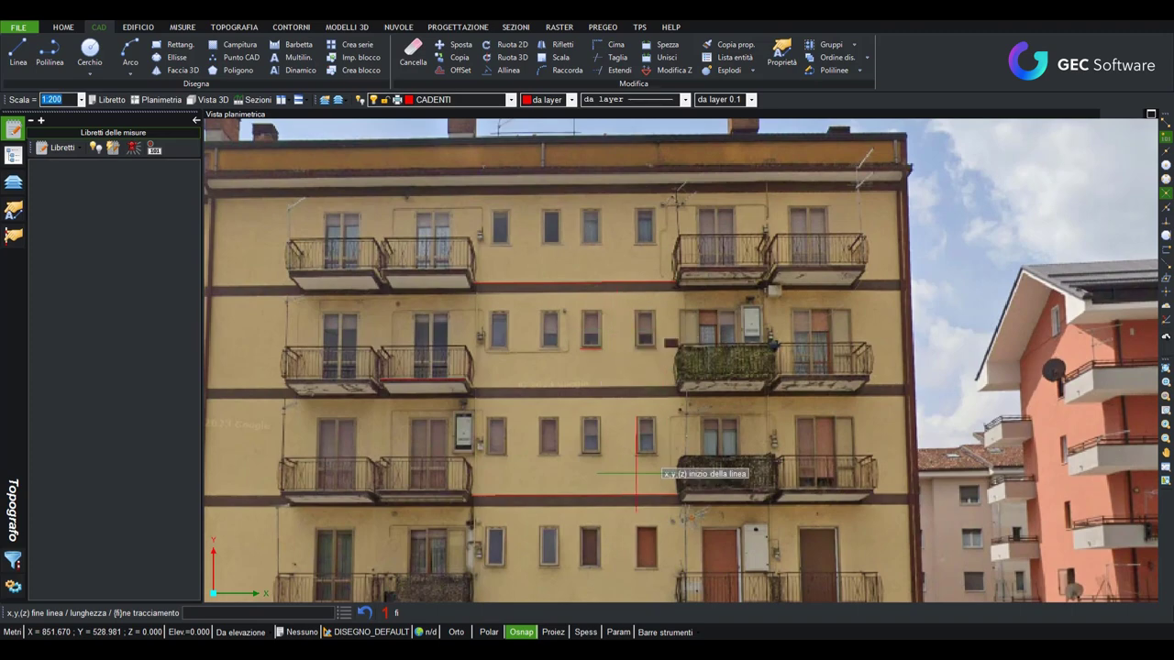
key("Escape")
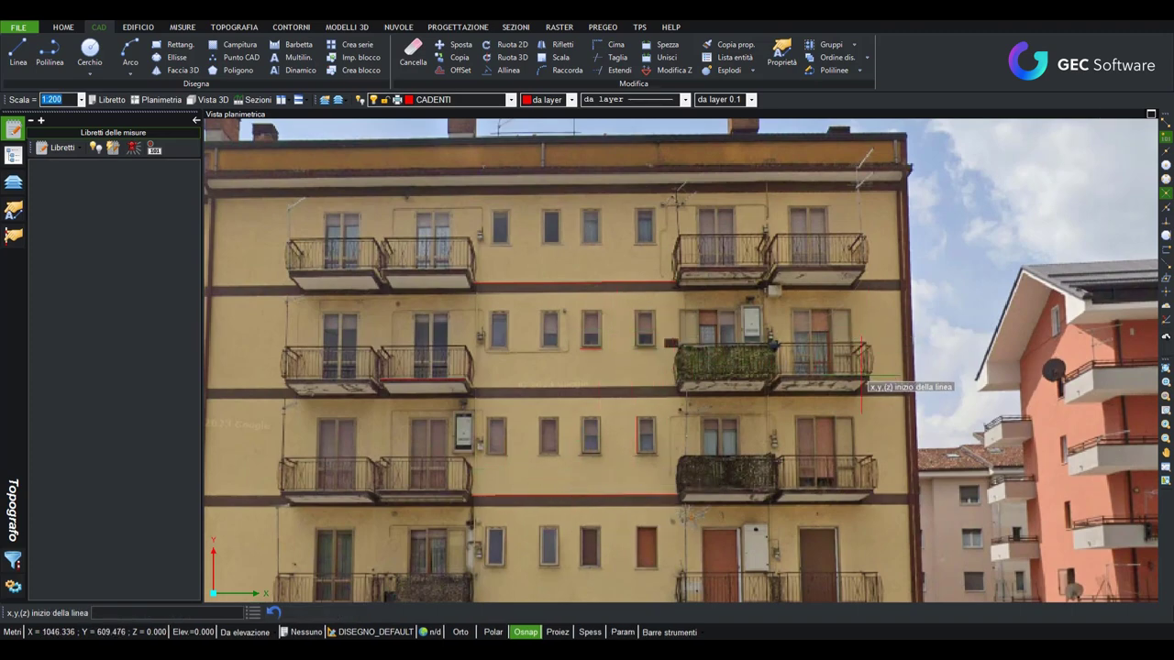
- Draw a vertical red line down a window's left edge, then centre the building
scroll(834, 318, "down", 2)
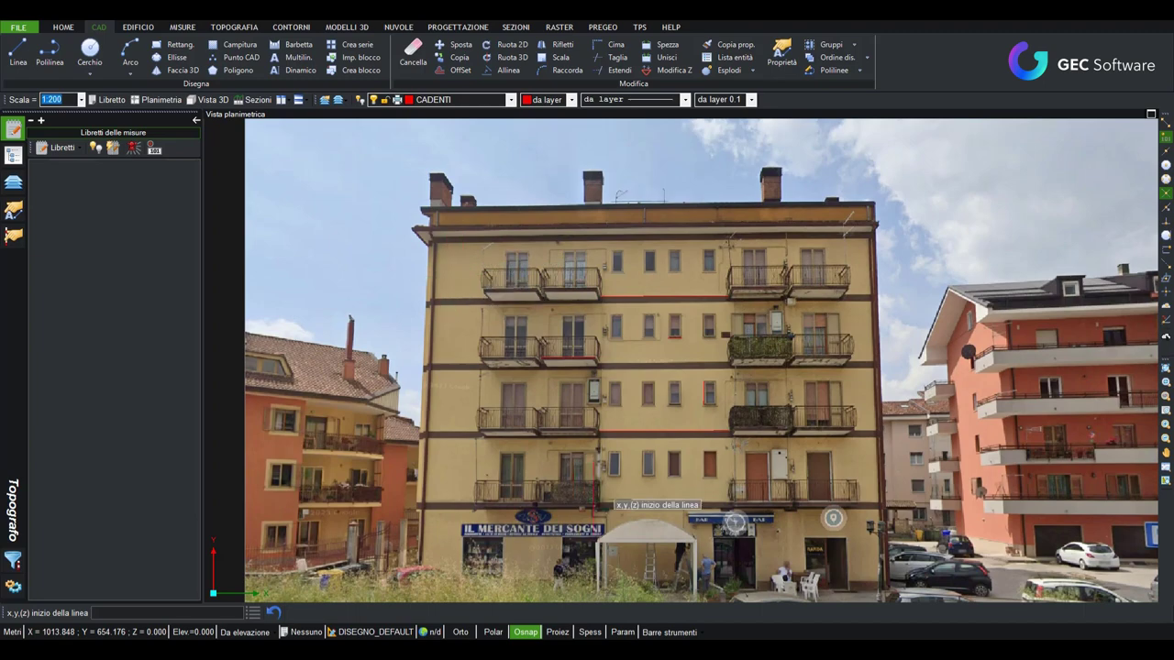
scroll(500, 536, "up", 1)
scroll(500, 536, "up", 3)
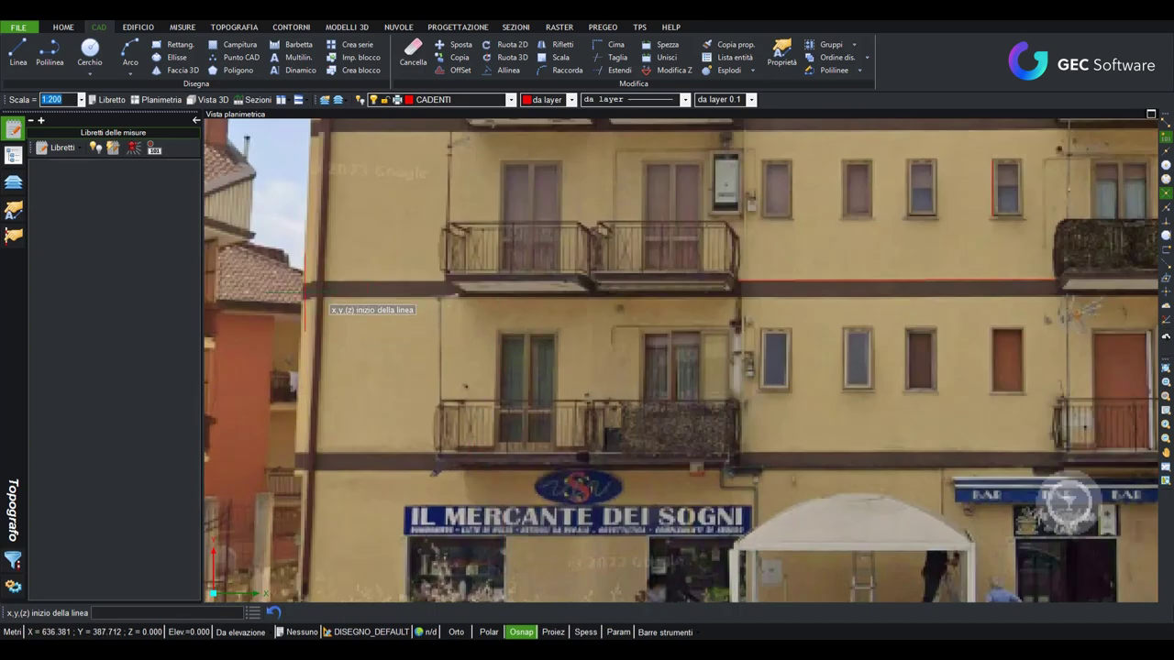
scroll(849, 328, "up", 2)
left_click(830, 327)
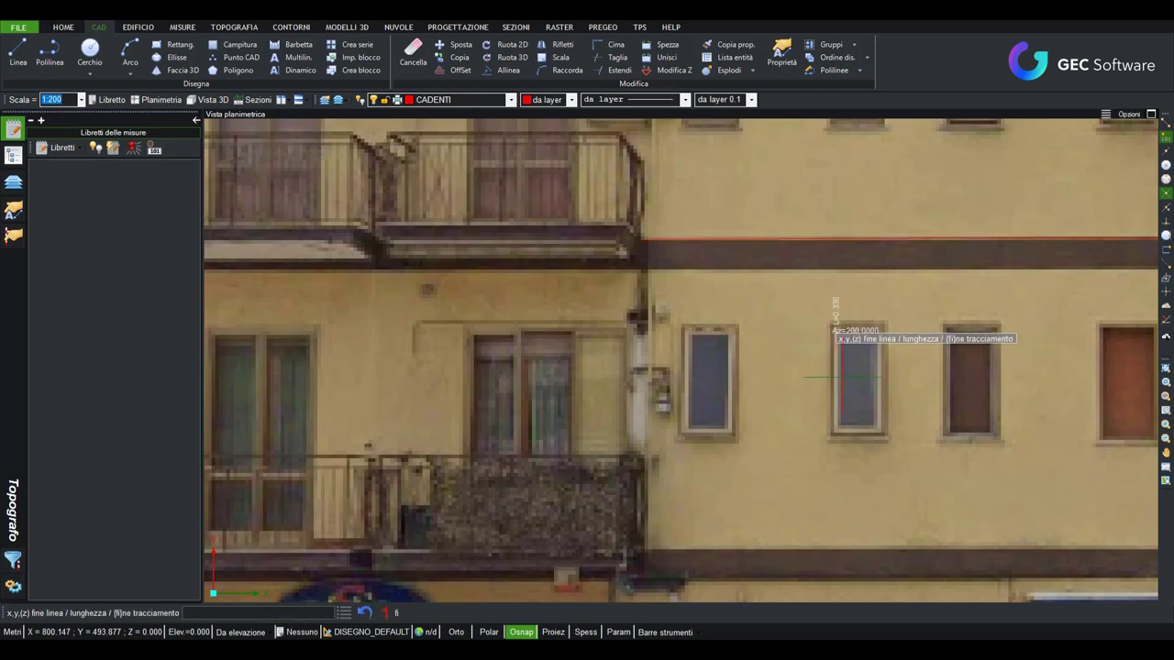
left_click(831, 444)
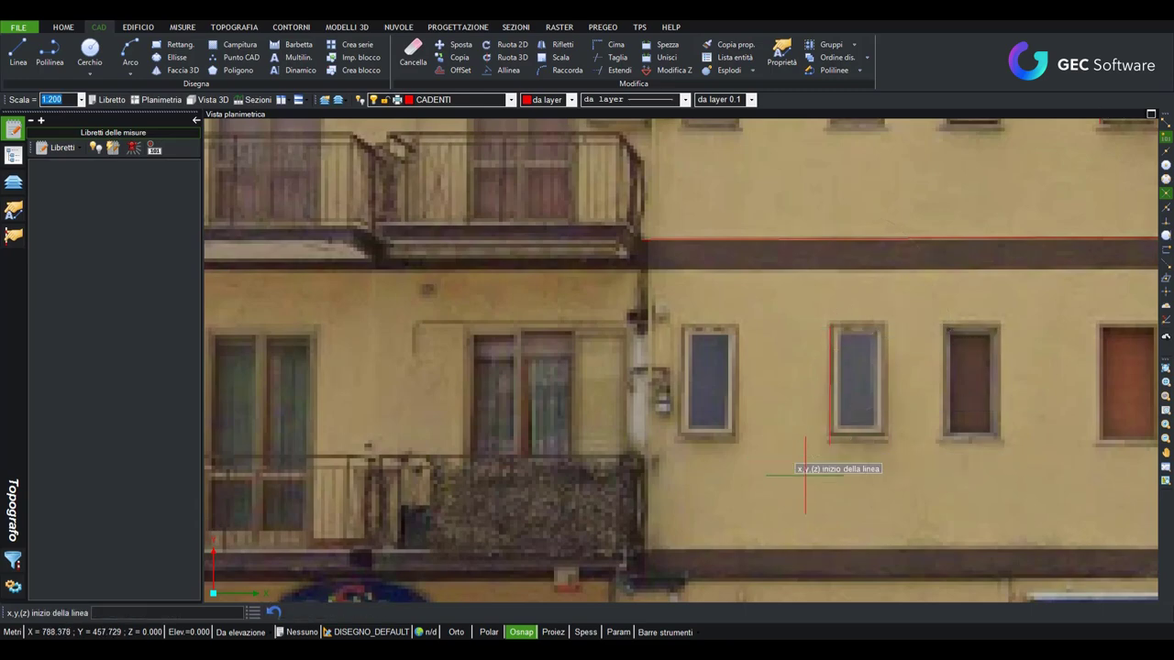
scroll(814, 471, "down", 3)
scroll(814, 471, "down", 2)
middle_click_drag(853, 496, 707, 257)
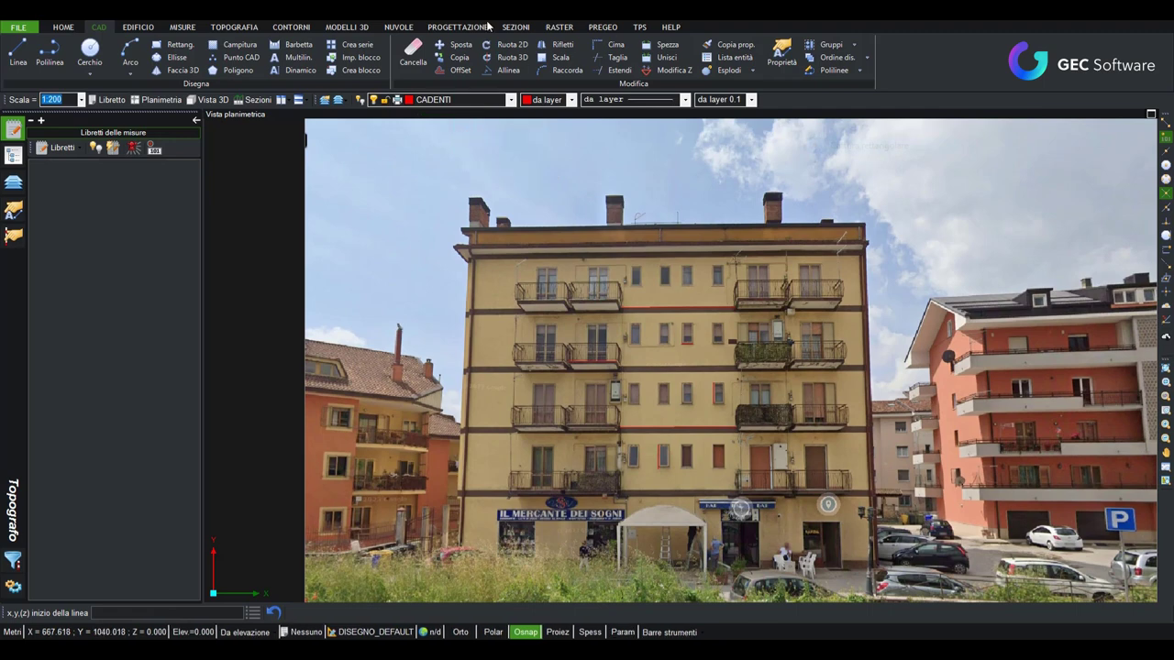
- Start Raddrizza > Con metodo delle cadenti on the facade photo, then cancel it with Esc
left_click(570, 29)
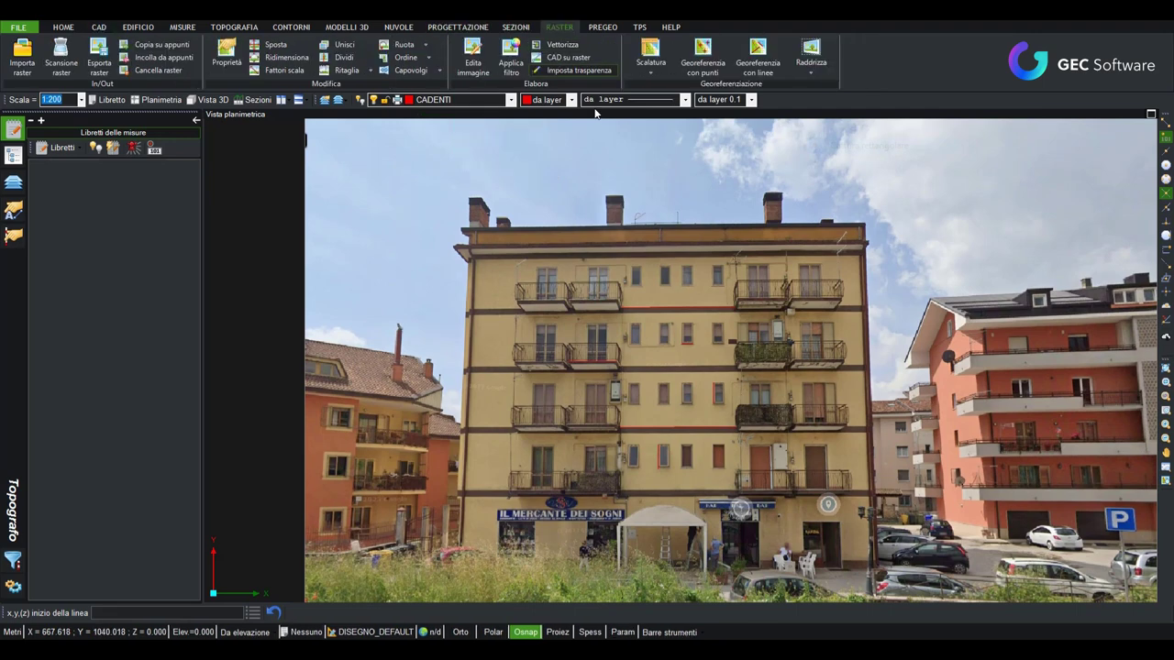
left_click(810, 77)
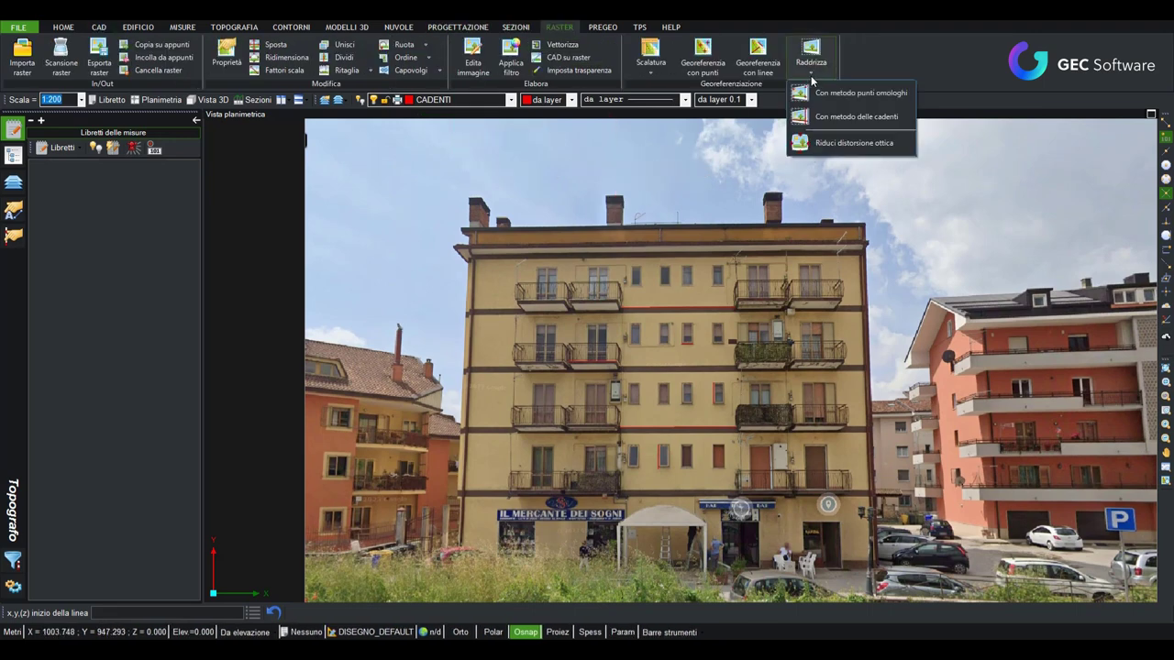
left_click(865, 120)
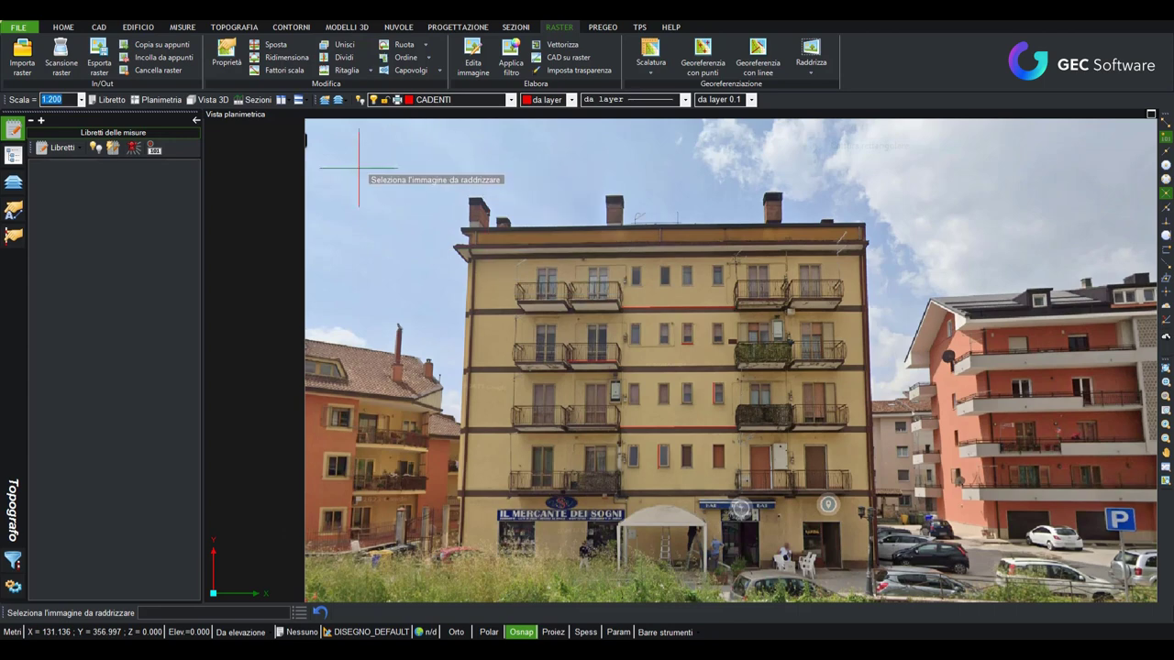
left_click(305, 271)
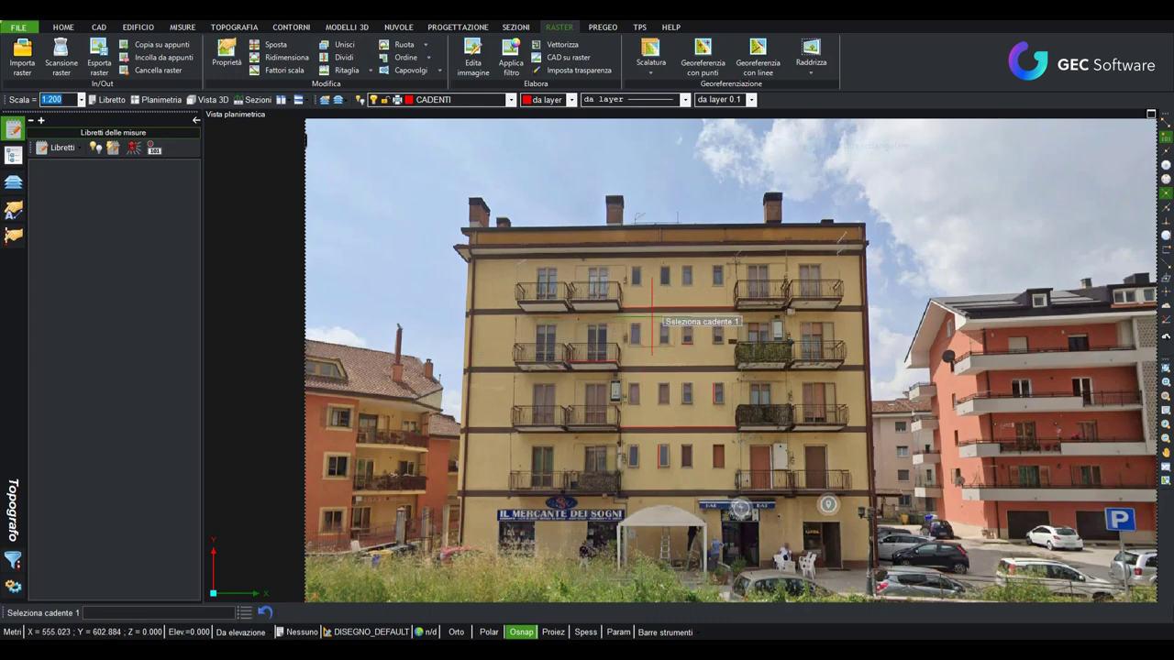
key("Escape")
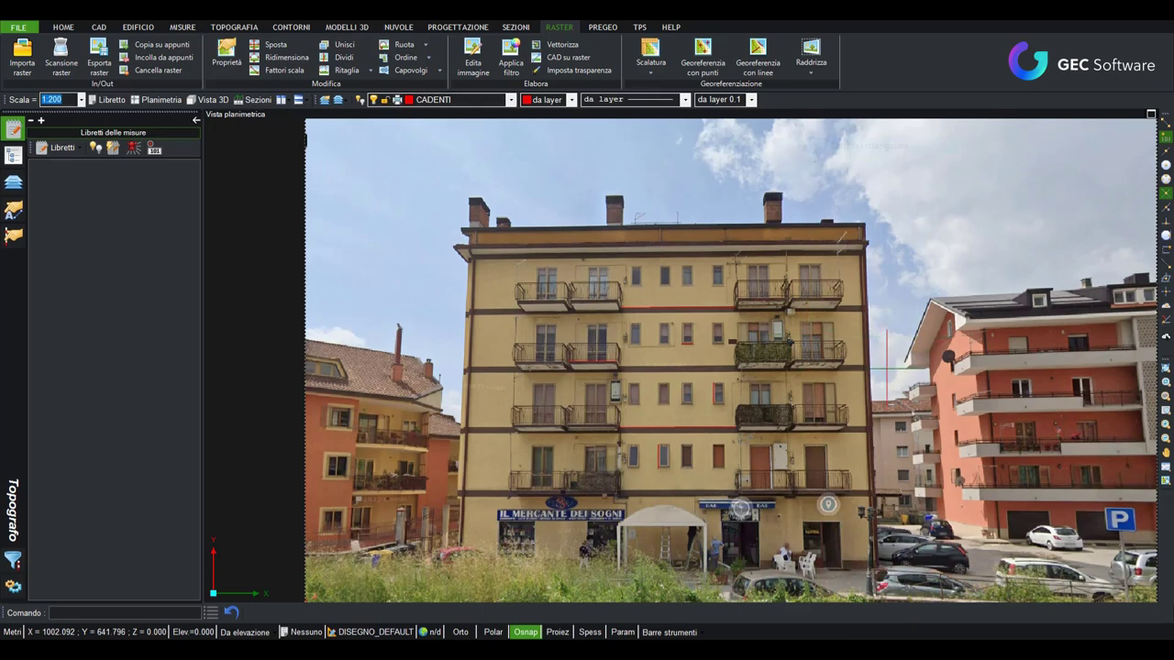
scroll(886, 370, "down", 3)
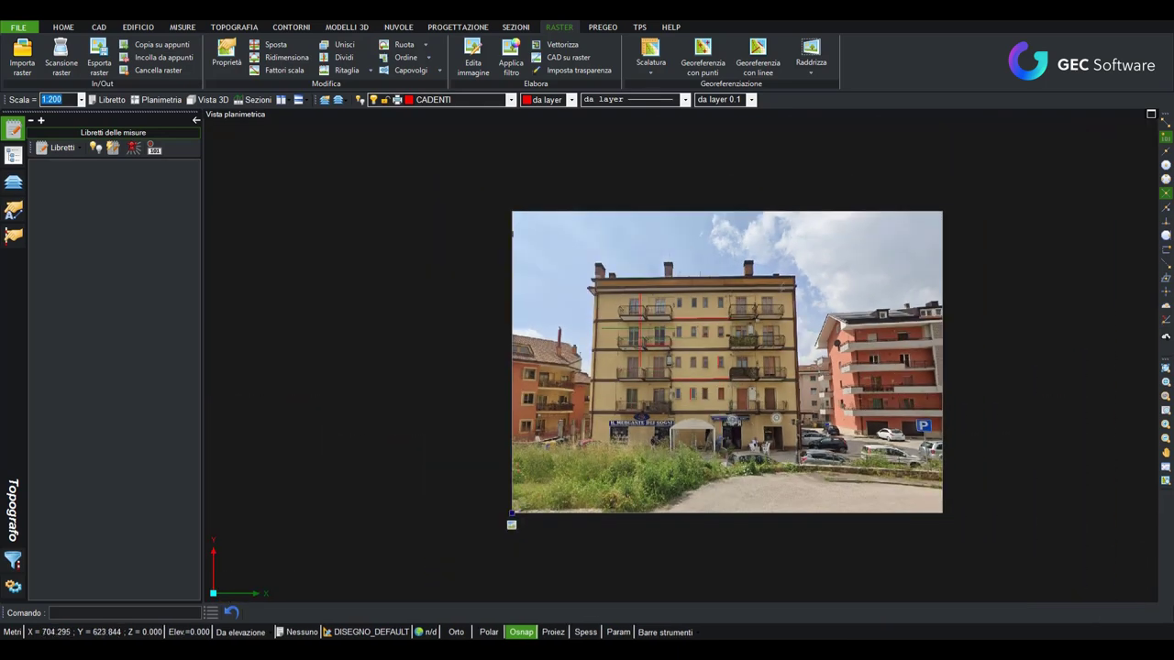
scroll(680, 343, "up", 3)
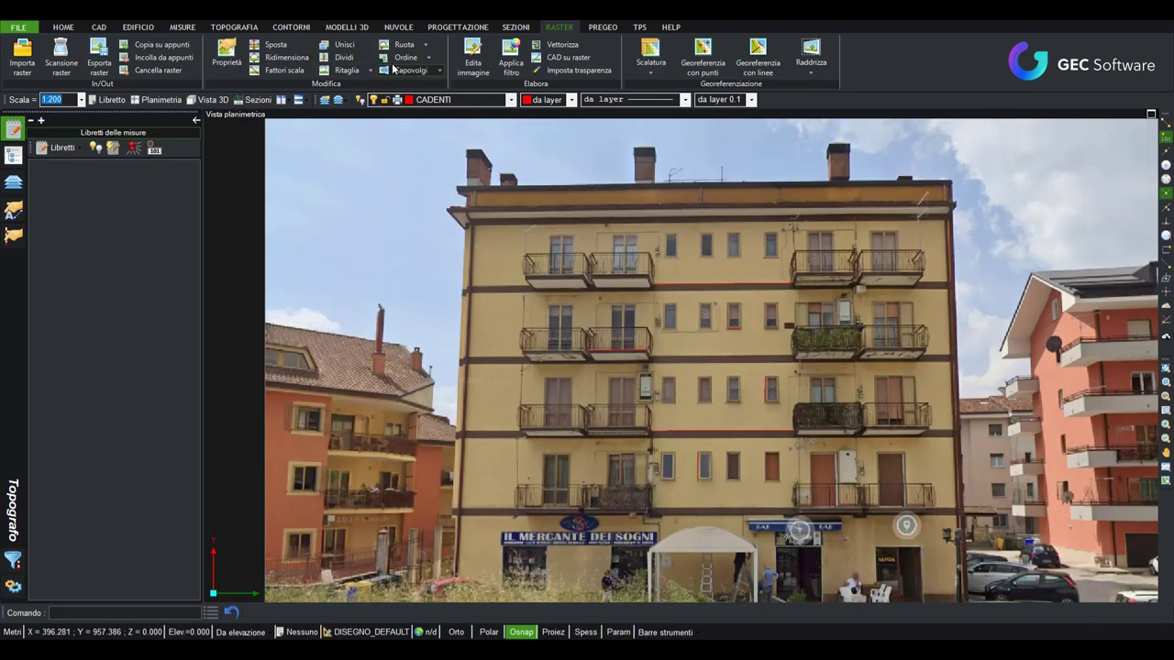
- Crop the facade photo with a rectangular selection around the central yellow building
left_click(338, 71)
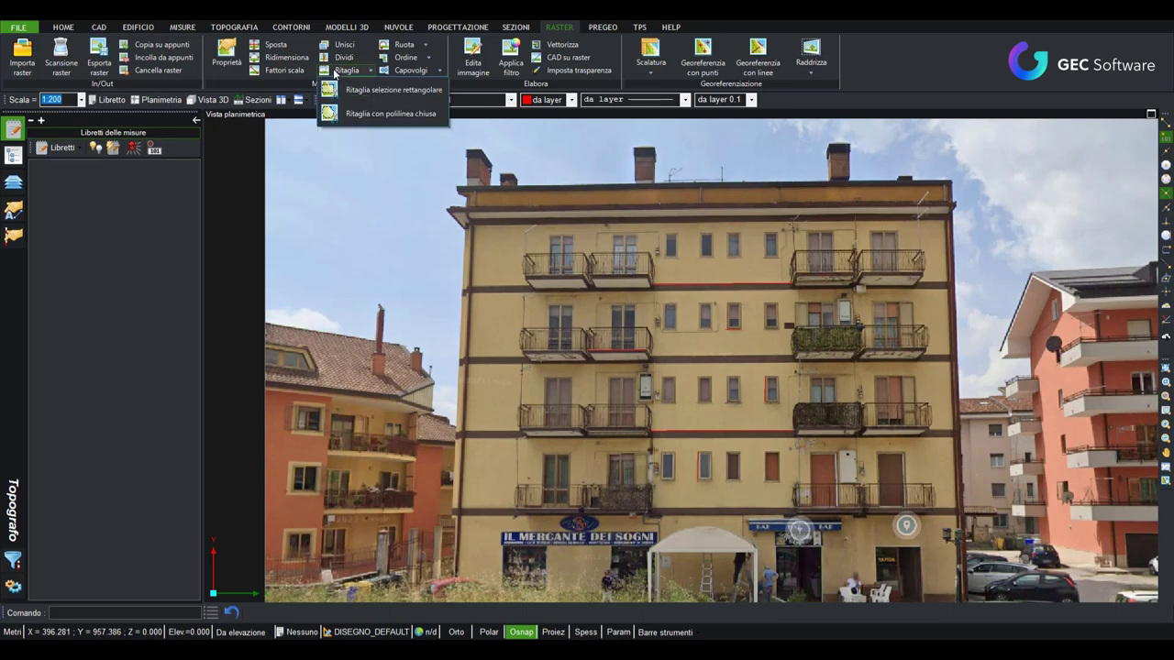
left_click(372, 95)
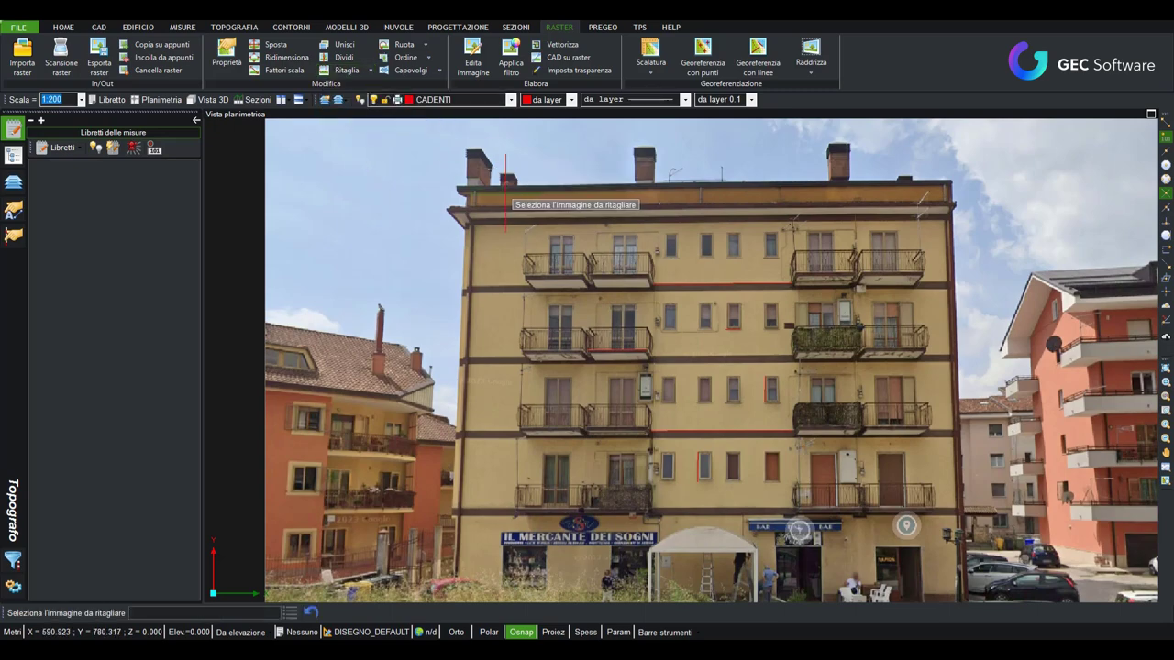
scroll(472, 156, "down", 2)
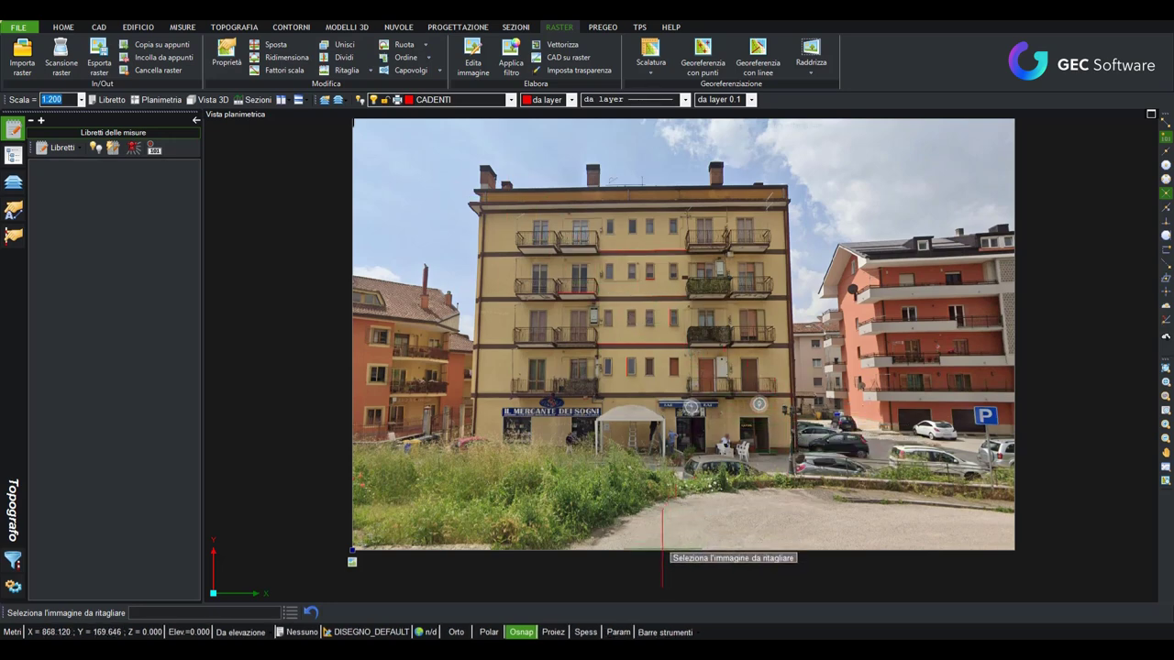
left_click(667, 549)
left_click(464, 146)
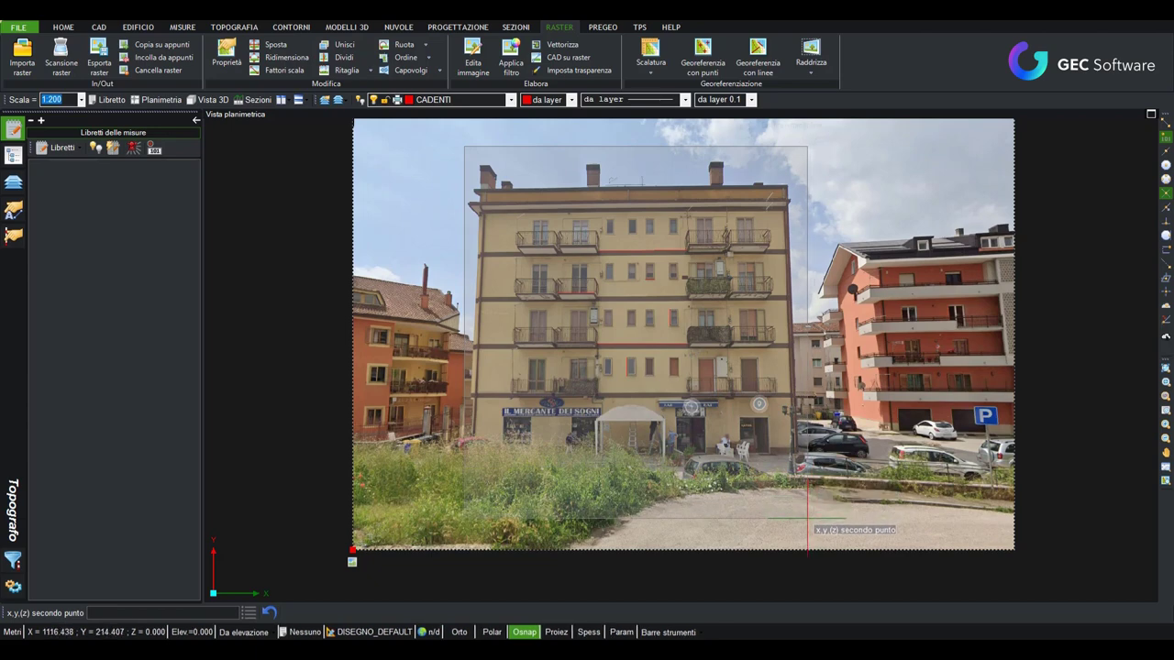
left_click(805, 518)
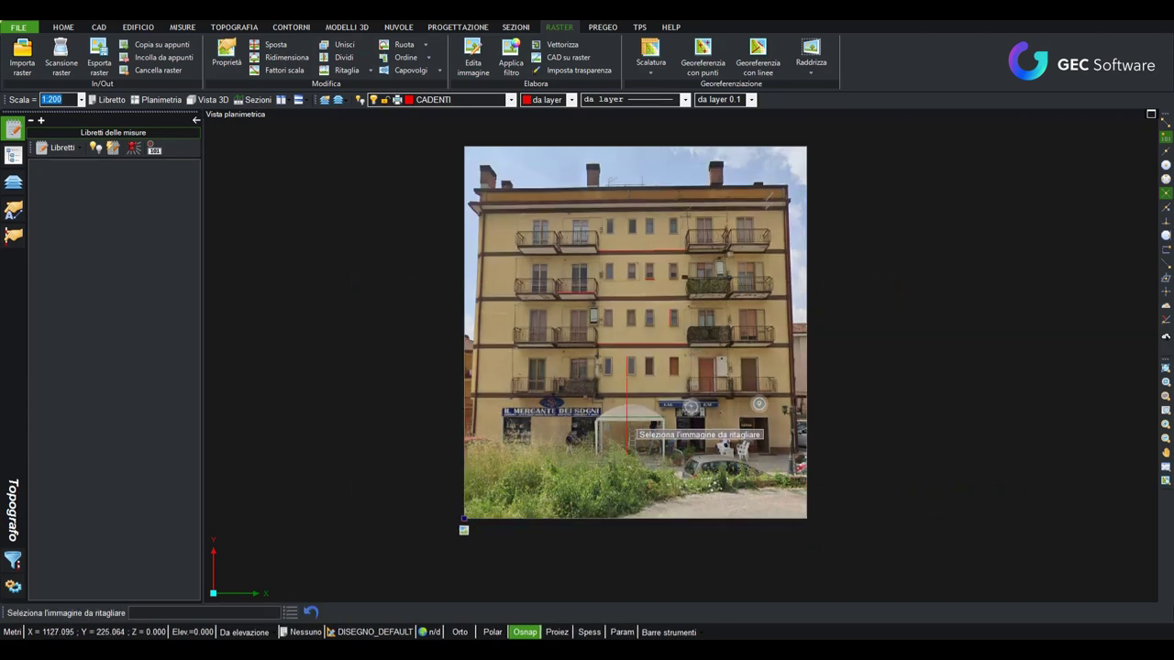
scroll(554, 309, "up", 1)
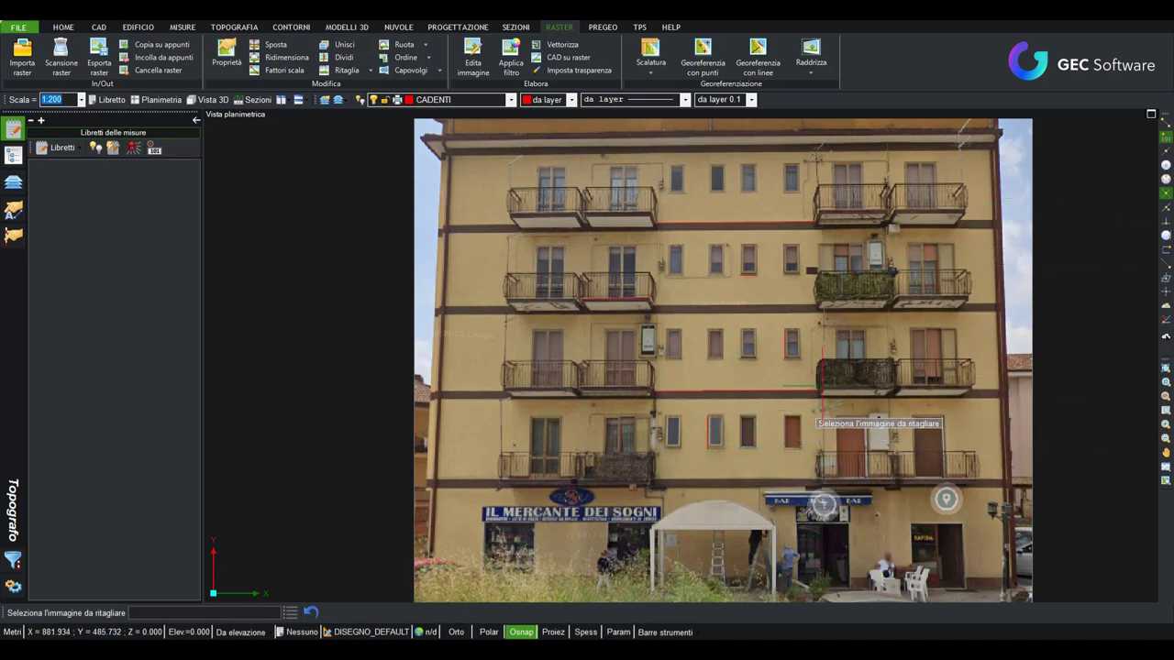
left_click(808, 62)
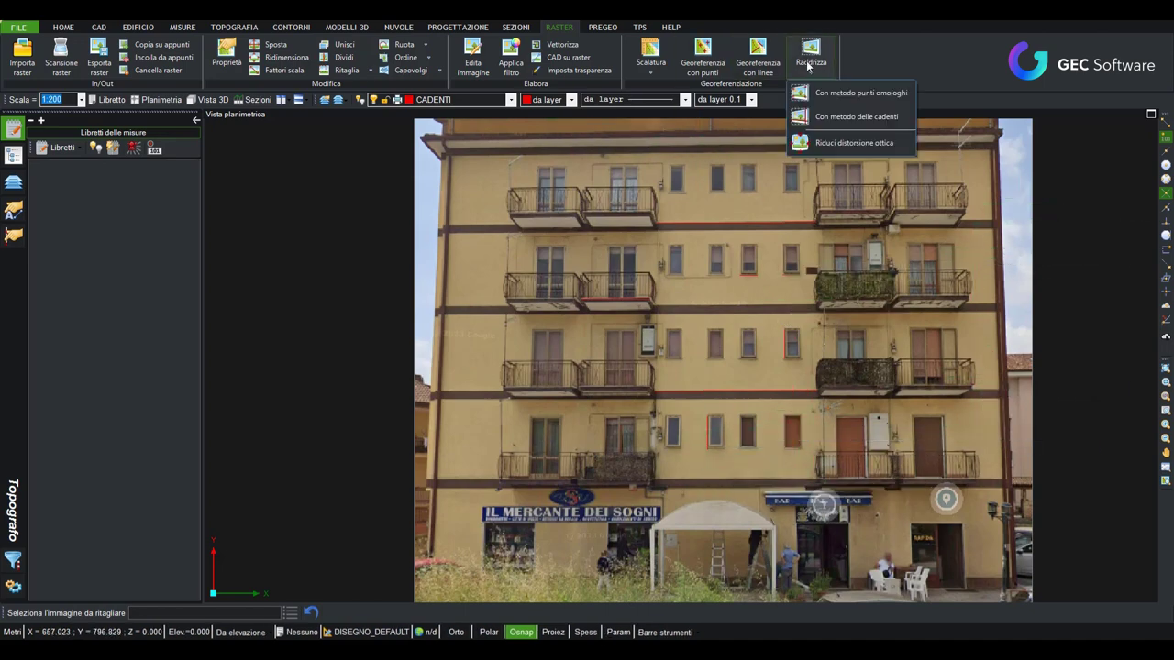
- Start cadenti straightening on the cropped photo and pick the first two cadenti, lengths 3.20 and 1.20
left_click(863, 121)
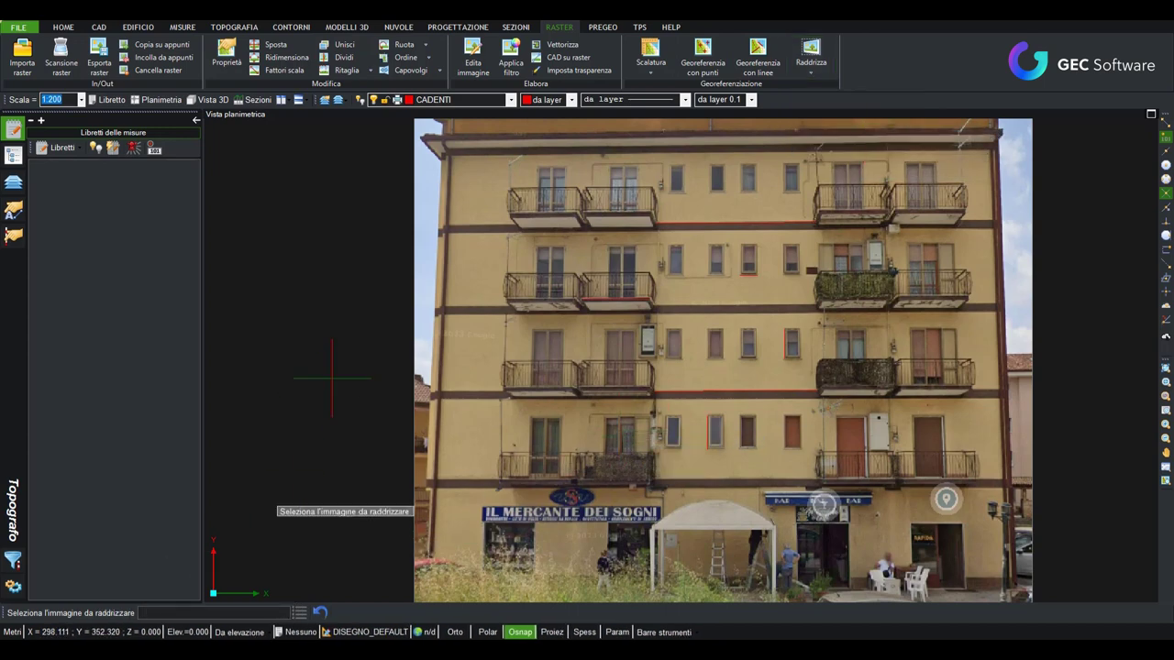
left_click(419, 320)
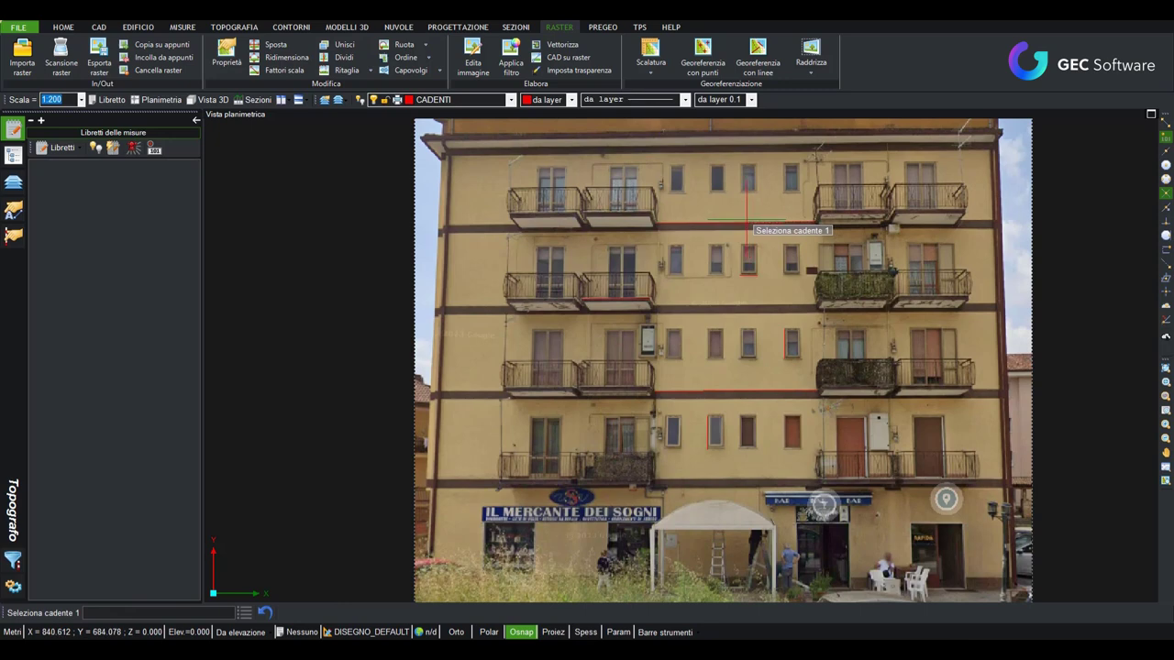
left_click(748, 222)
type("3.2")
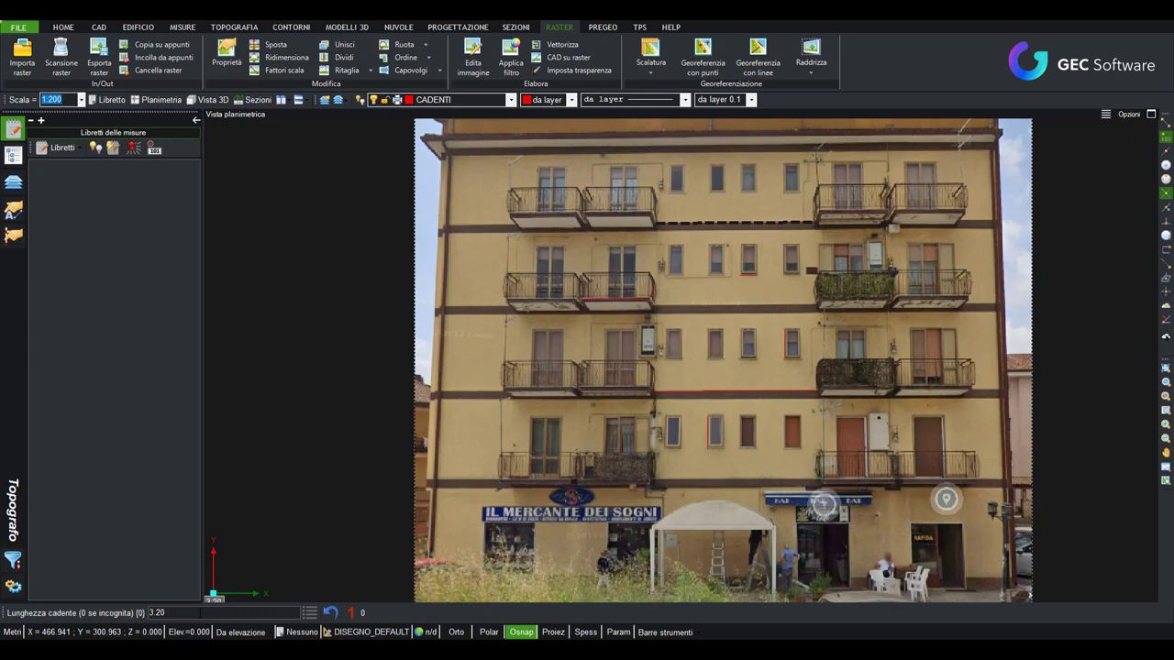
key("Return")
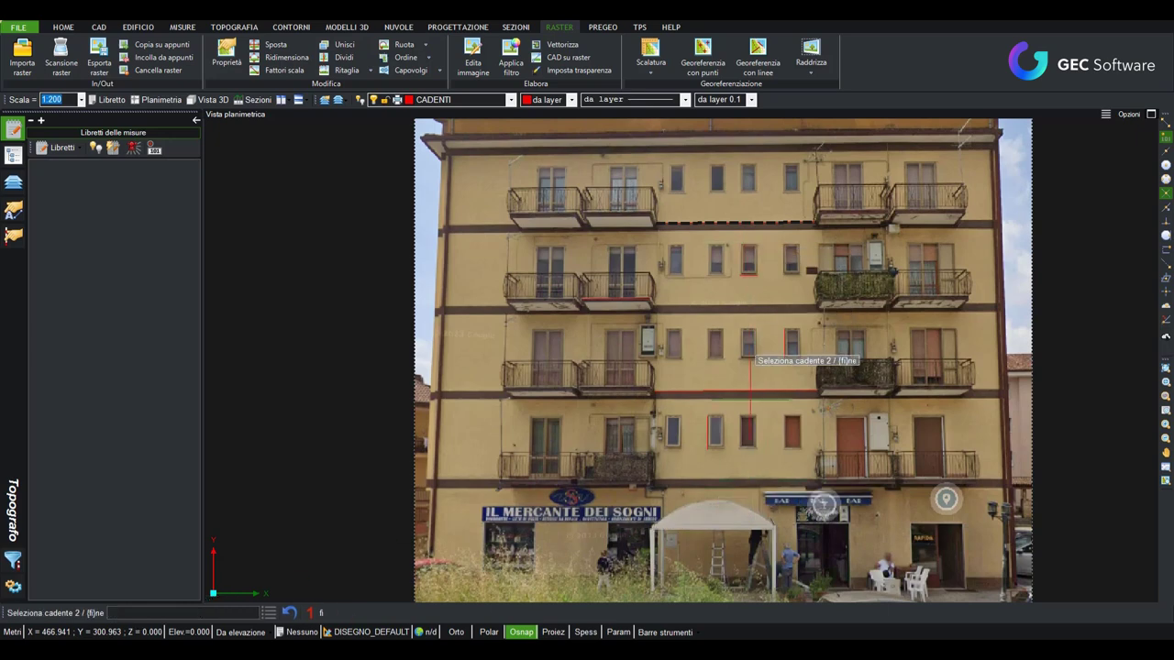
left_click(708, 432)
type("1.2")
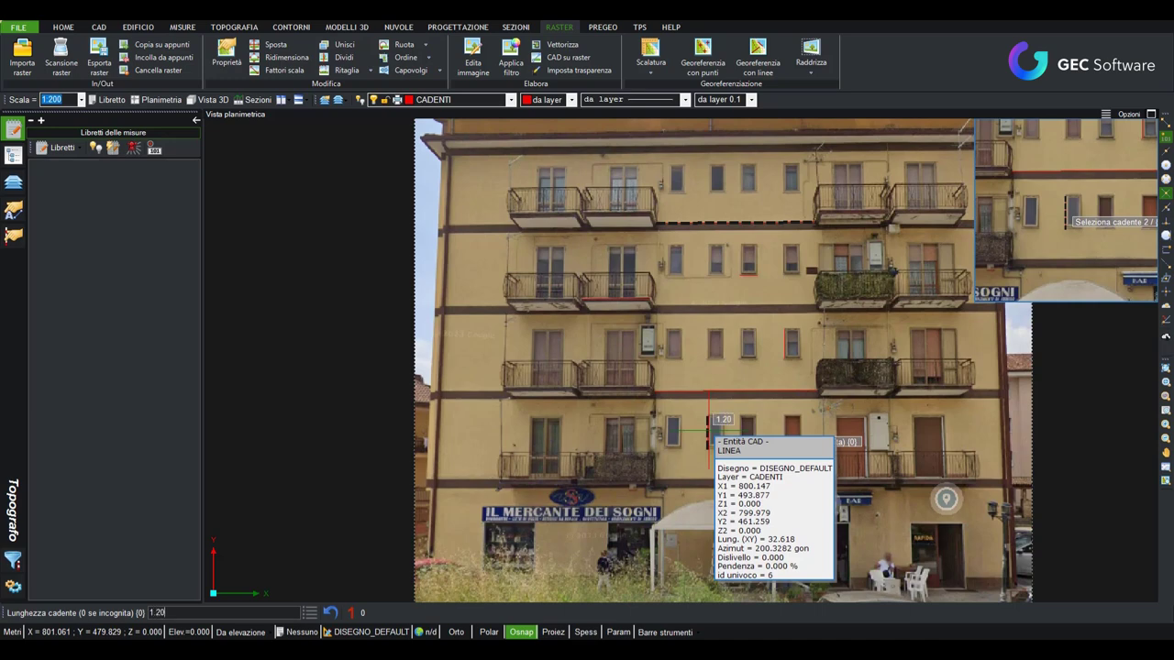
key("Return")
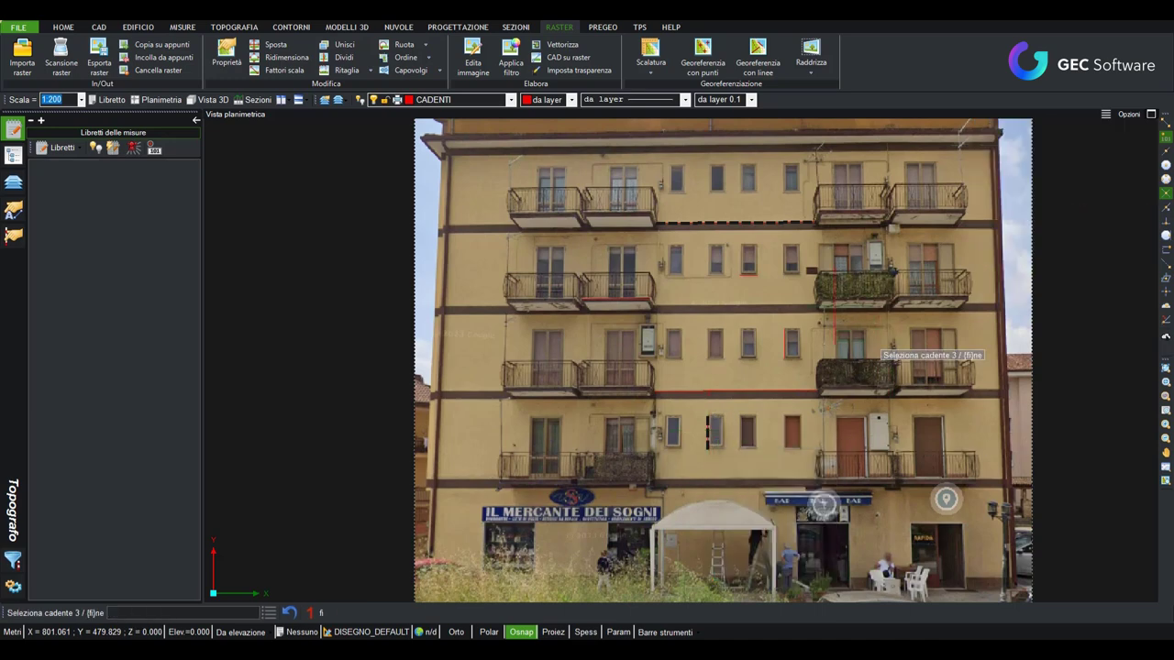
- Pick cadenti of lengths 0.60 and 3.20 plus a fifth, then finish to list rectification points
left_click(752, 275)
type("0.6")
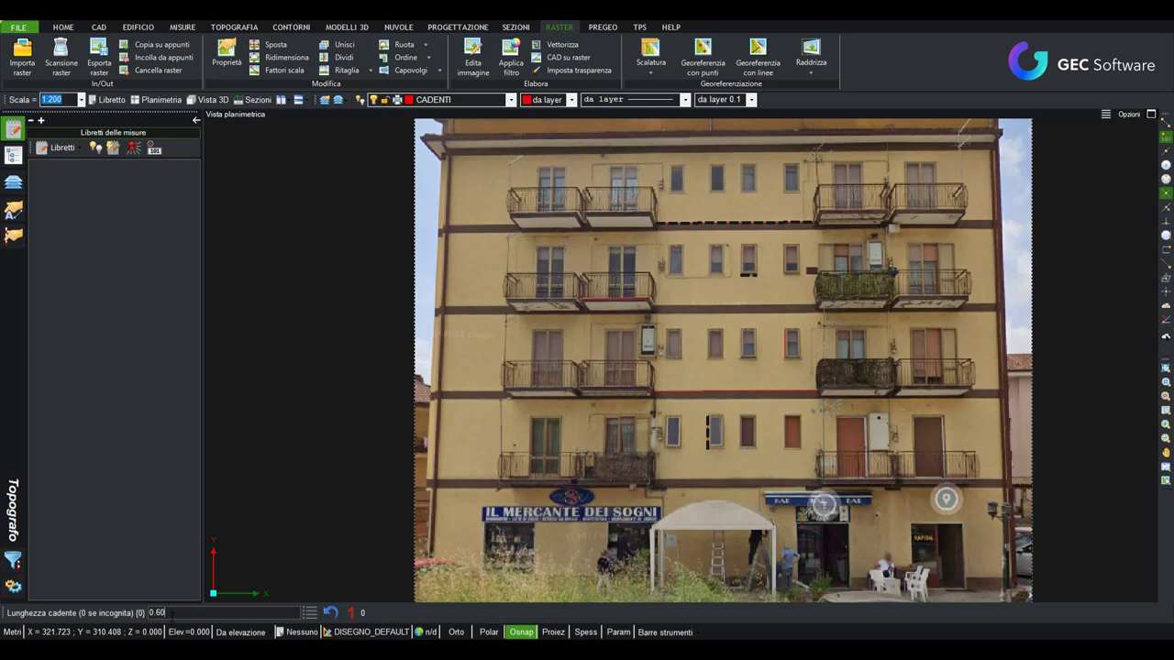
key("Return")
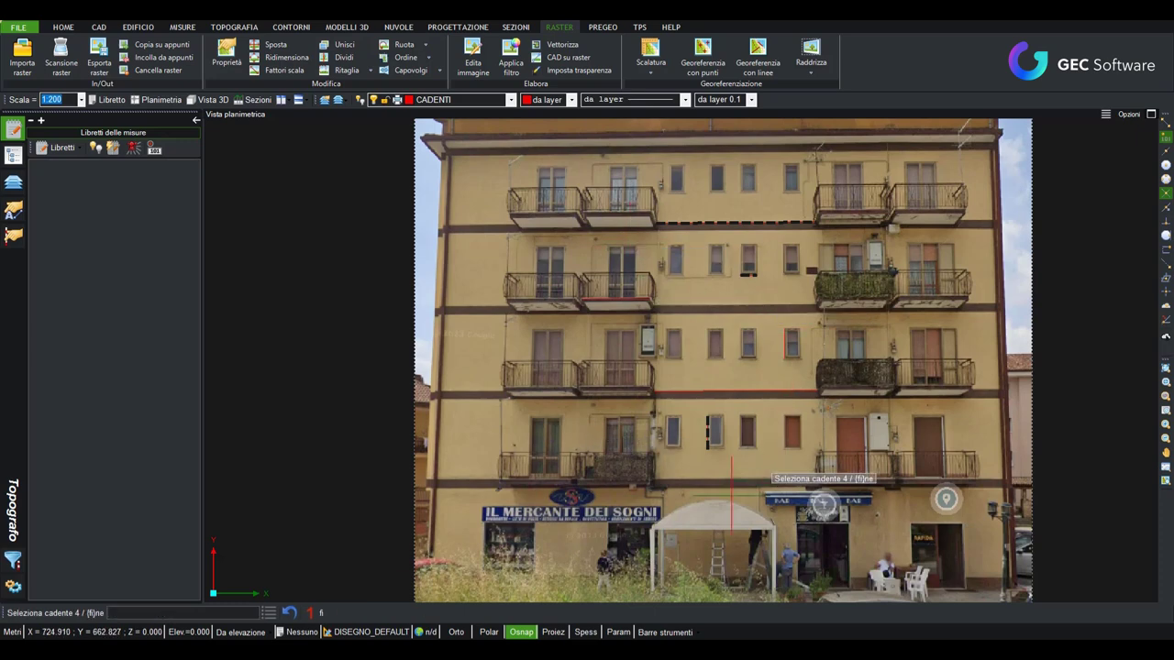
left_click(707, 392)
type("3.2")
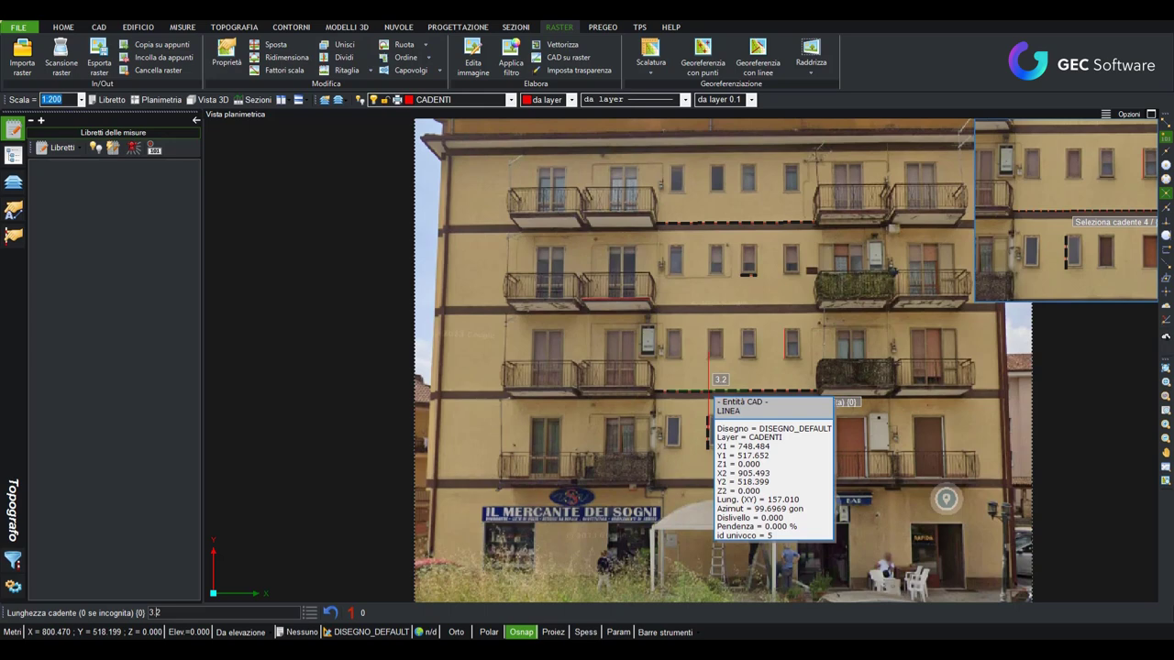
key("Return")
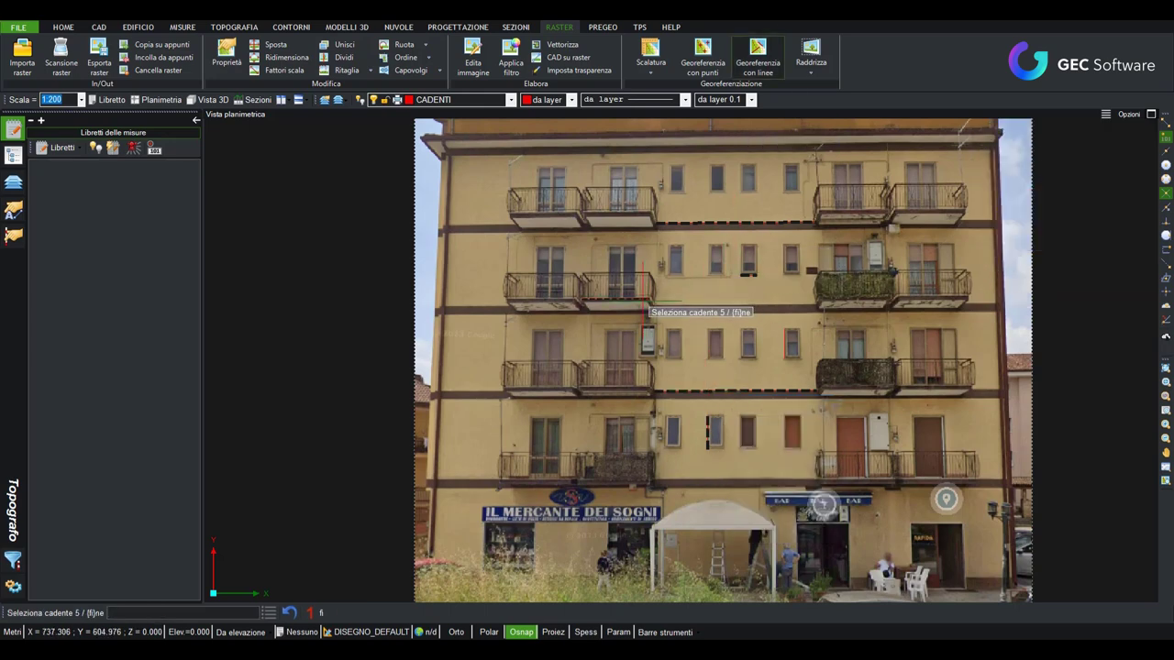
left_click(645, 304)
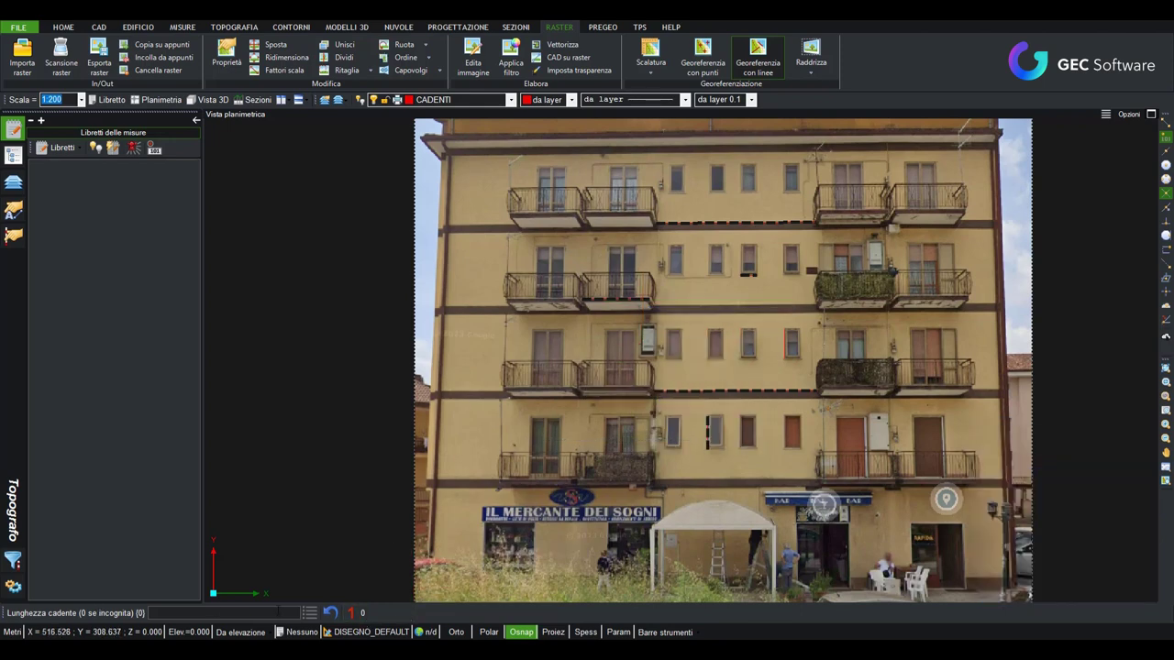
left_click(348, 615)
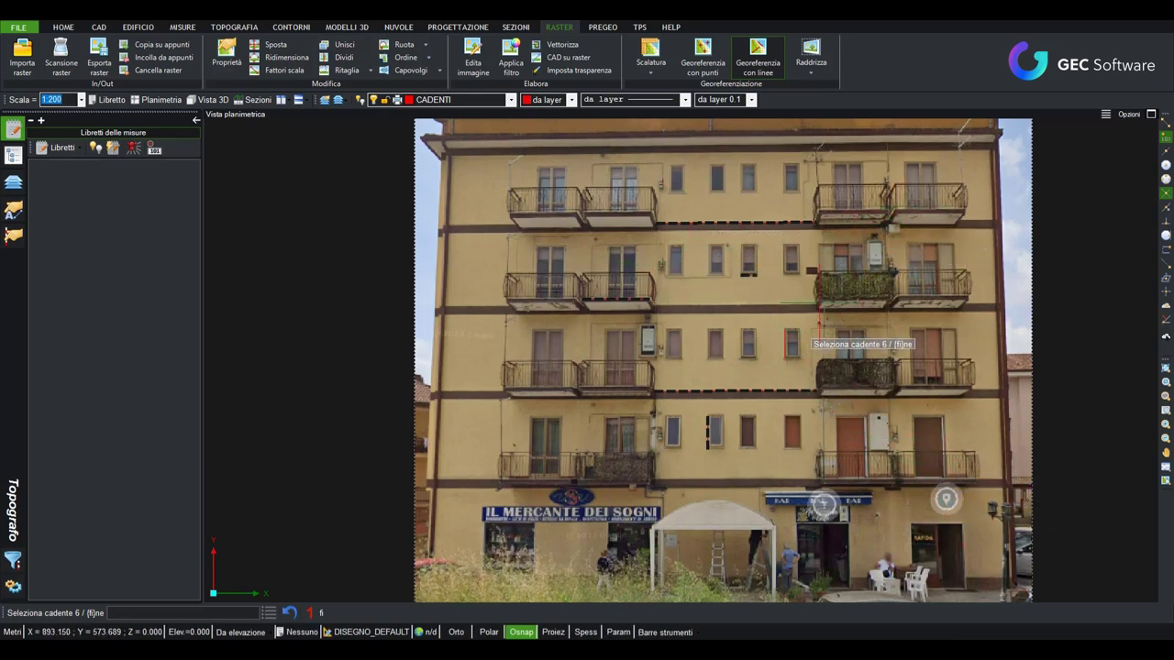
left_click(313, 615)
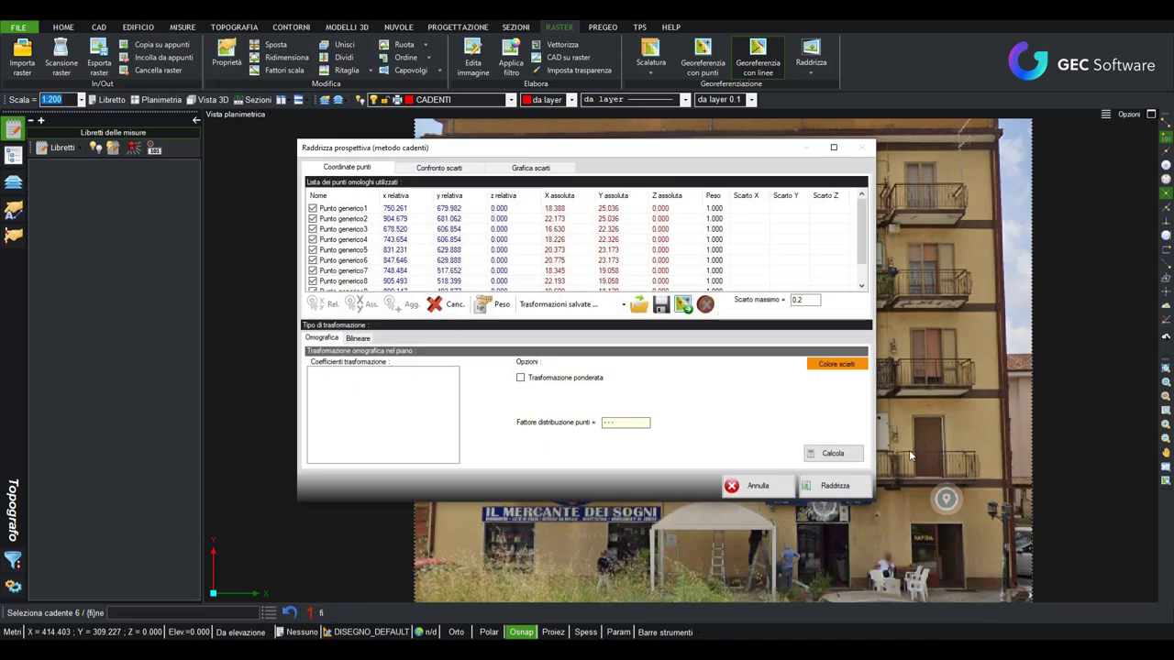
- Compute the transformation coefficients, apply the perspective straightening to the photo, and end the command
left_click(833, 453)
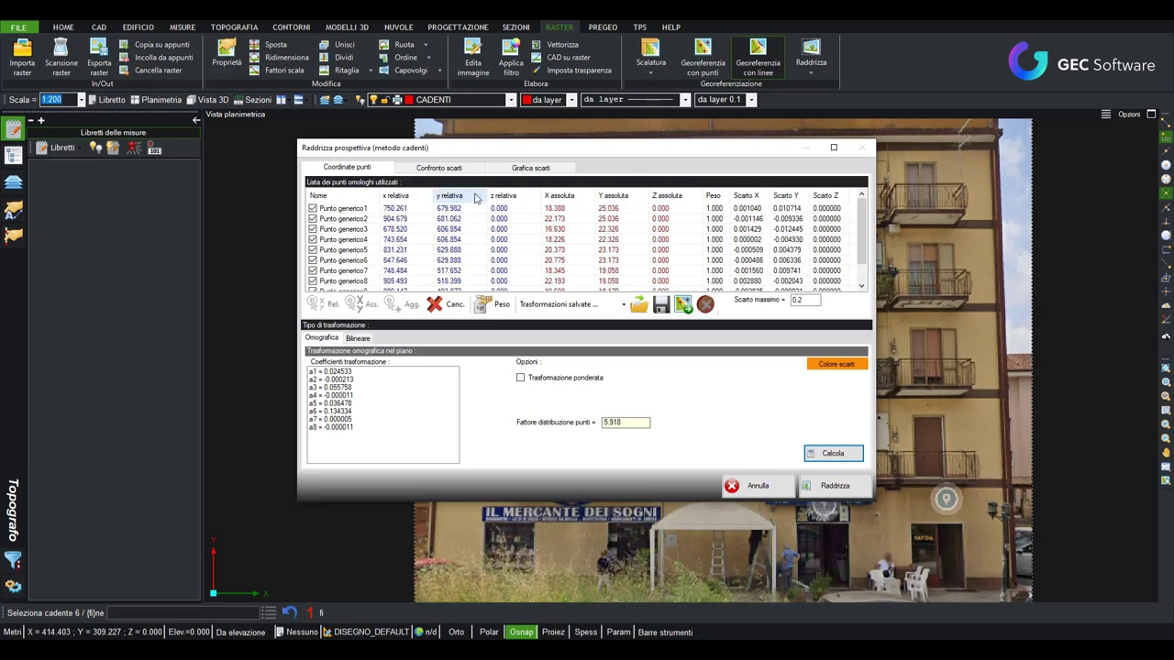
left_click(835, 486)
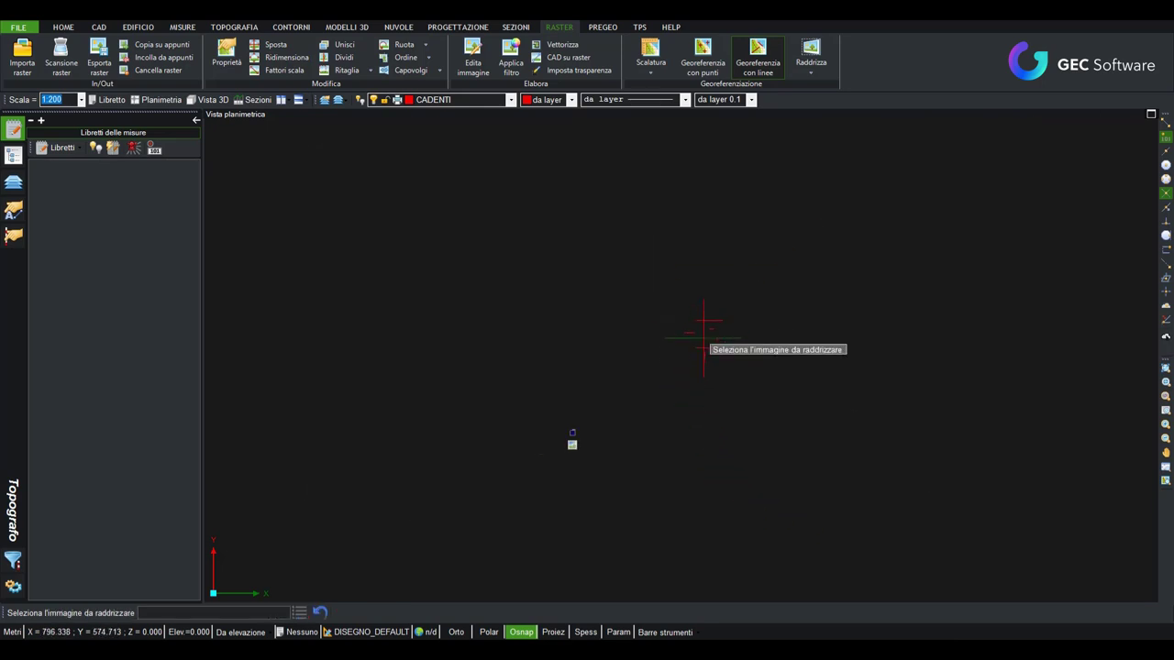
scroll(587, 417, "up", 3)
scroll(592, 404, "up", 5)
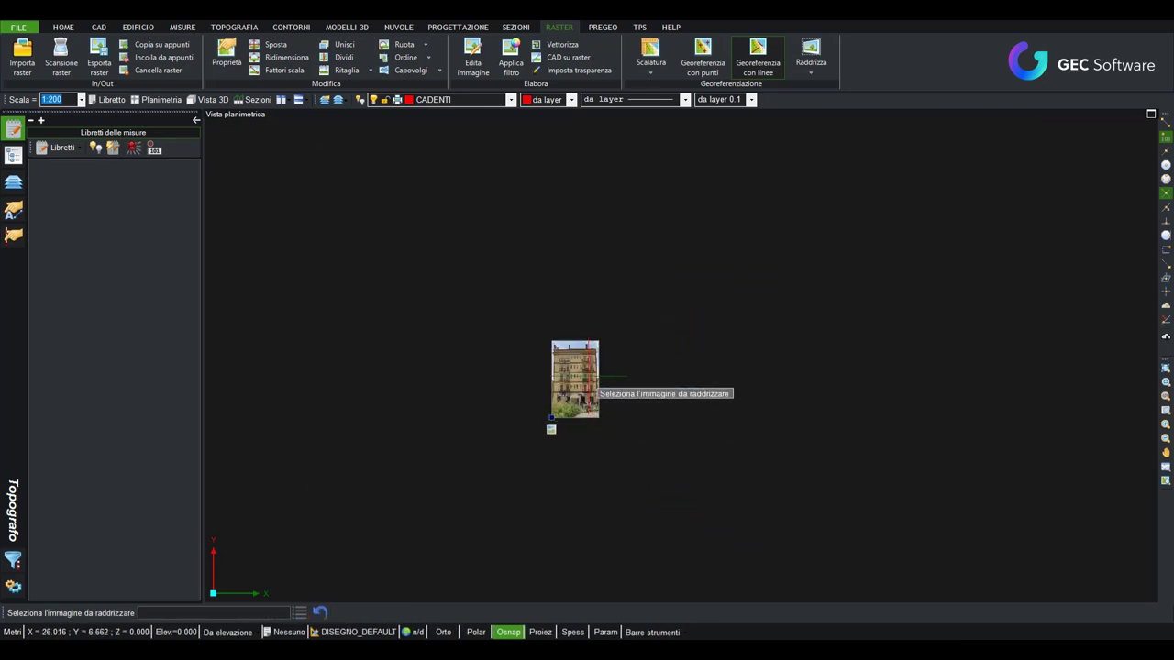
scroll(610, 389, "up", 5)
scroll(683, 293, "down", 3)
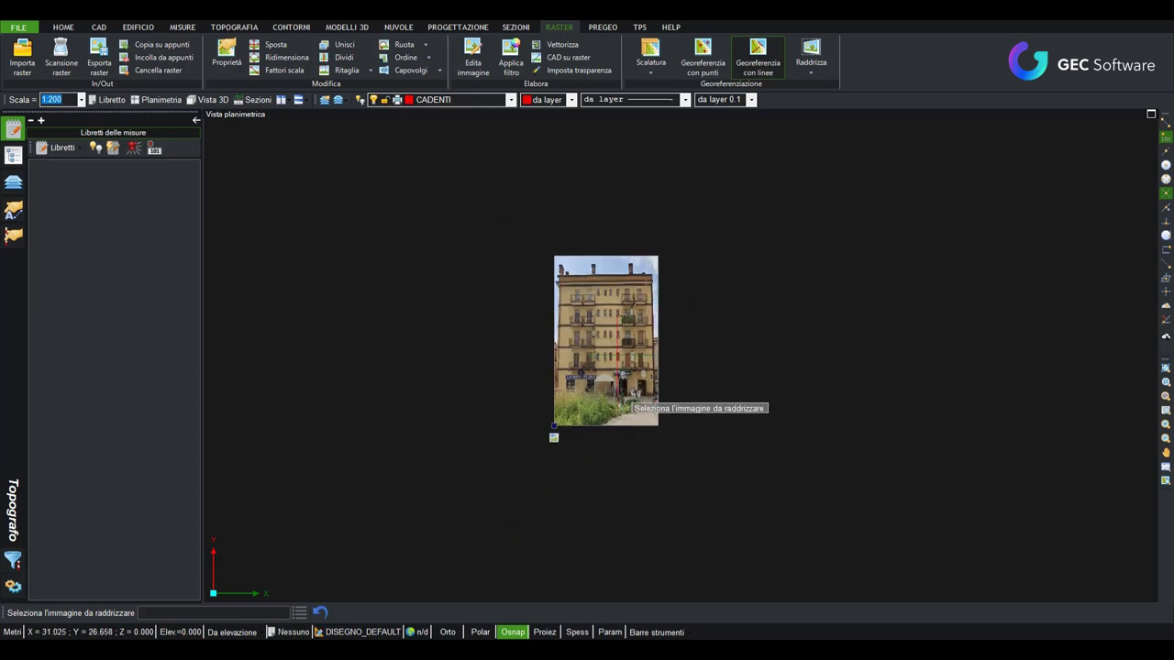
scroll(633, 404, "up", 6)
scroll(724, 340, "down", 6)
scroll(807, 385, "up", 1)
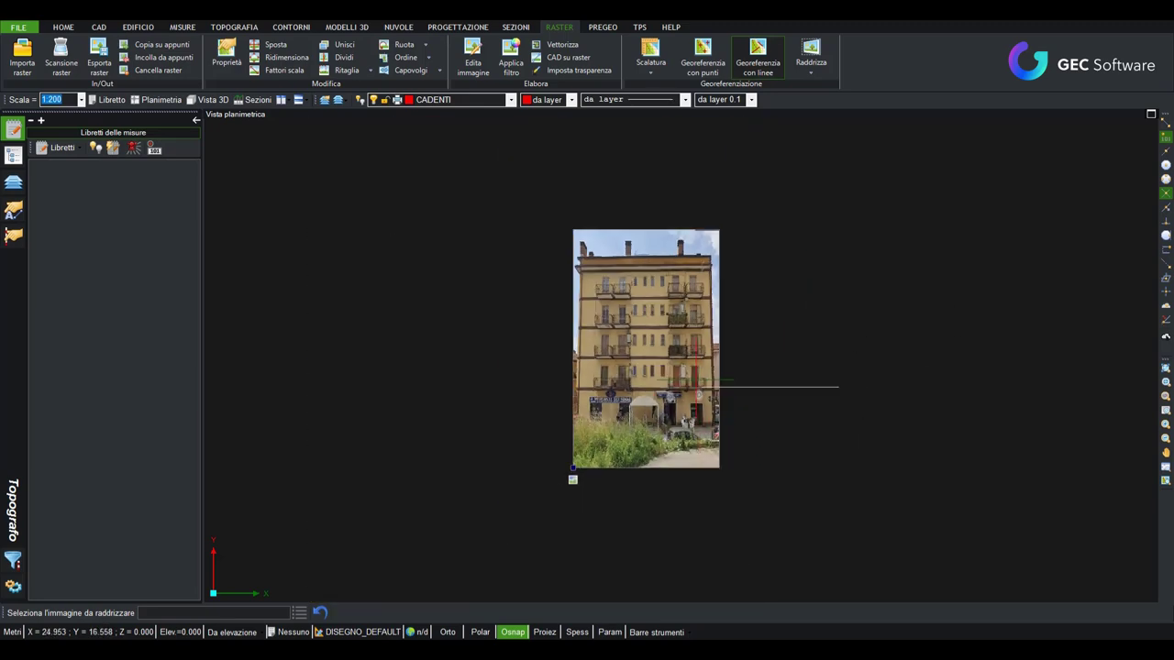
scroll(711, 389, "down", 1)
scroll(674, 366, "up", 5)
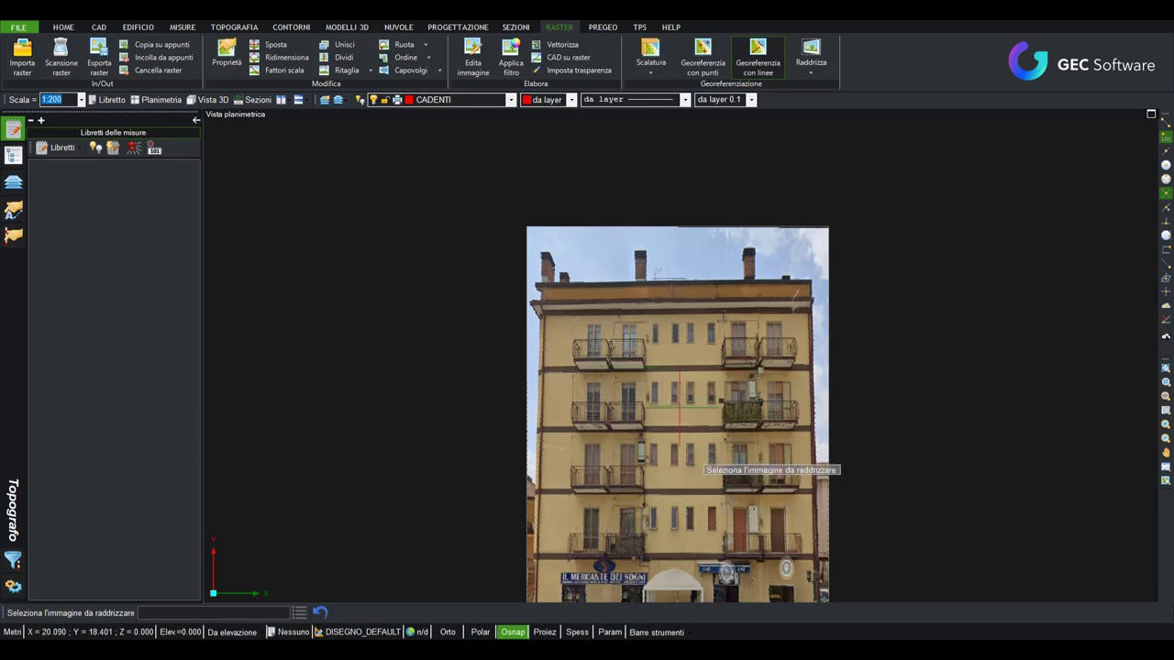
scroll(672, 346, "down", 3)
scroll(686, 412, "down", 2)
scroll(689, 414, "up", 3)
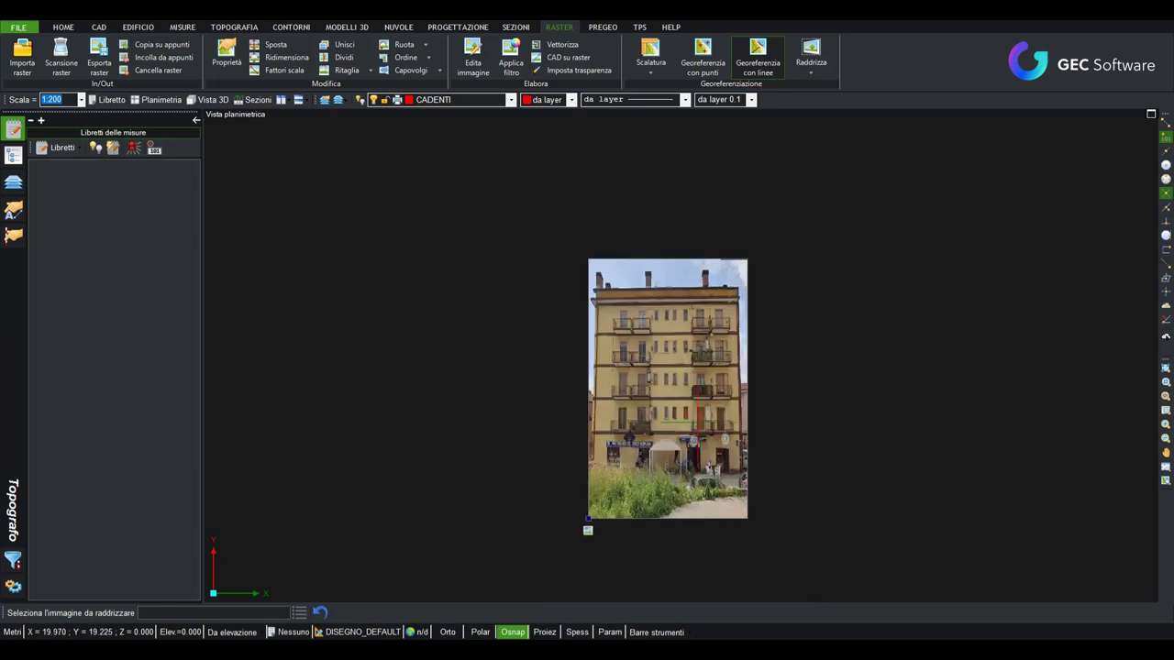
left_click(320, 611)
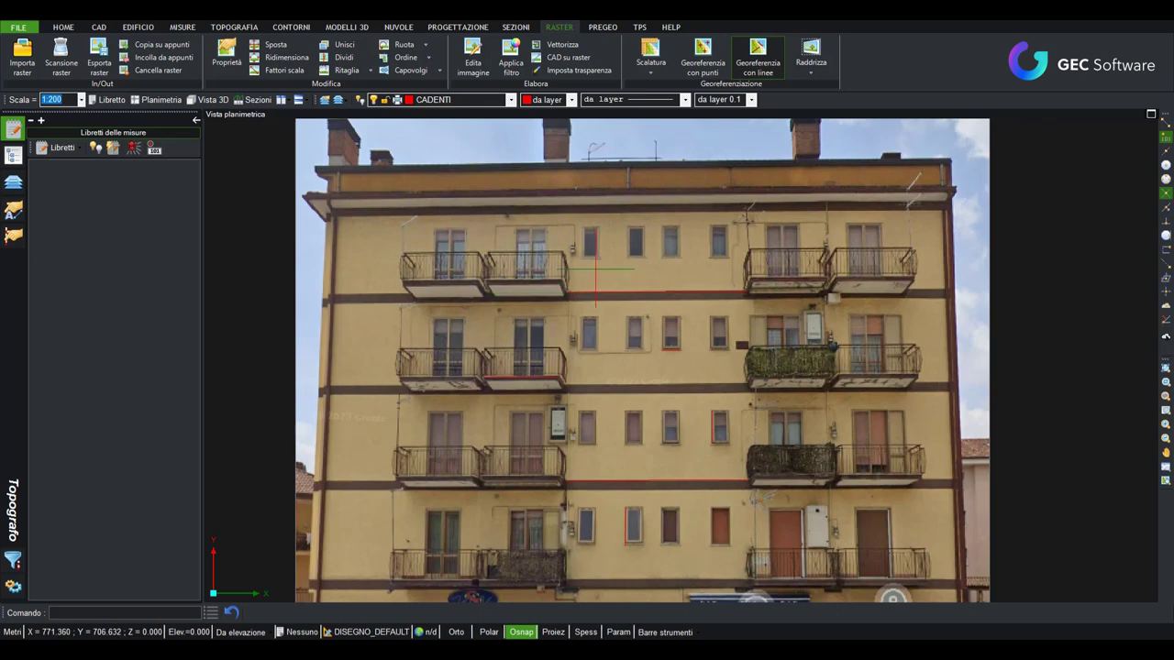
scroll(663, 335, "down", 3)
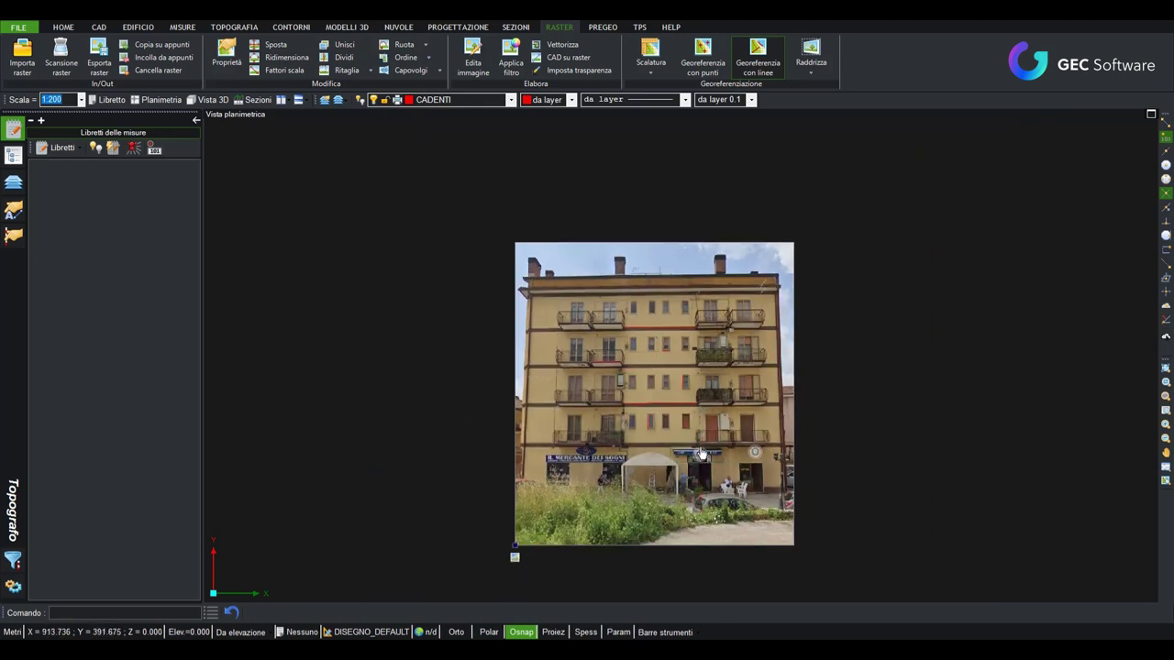